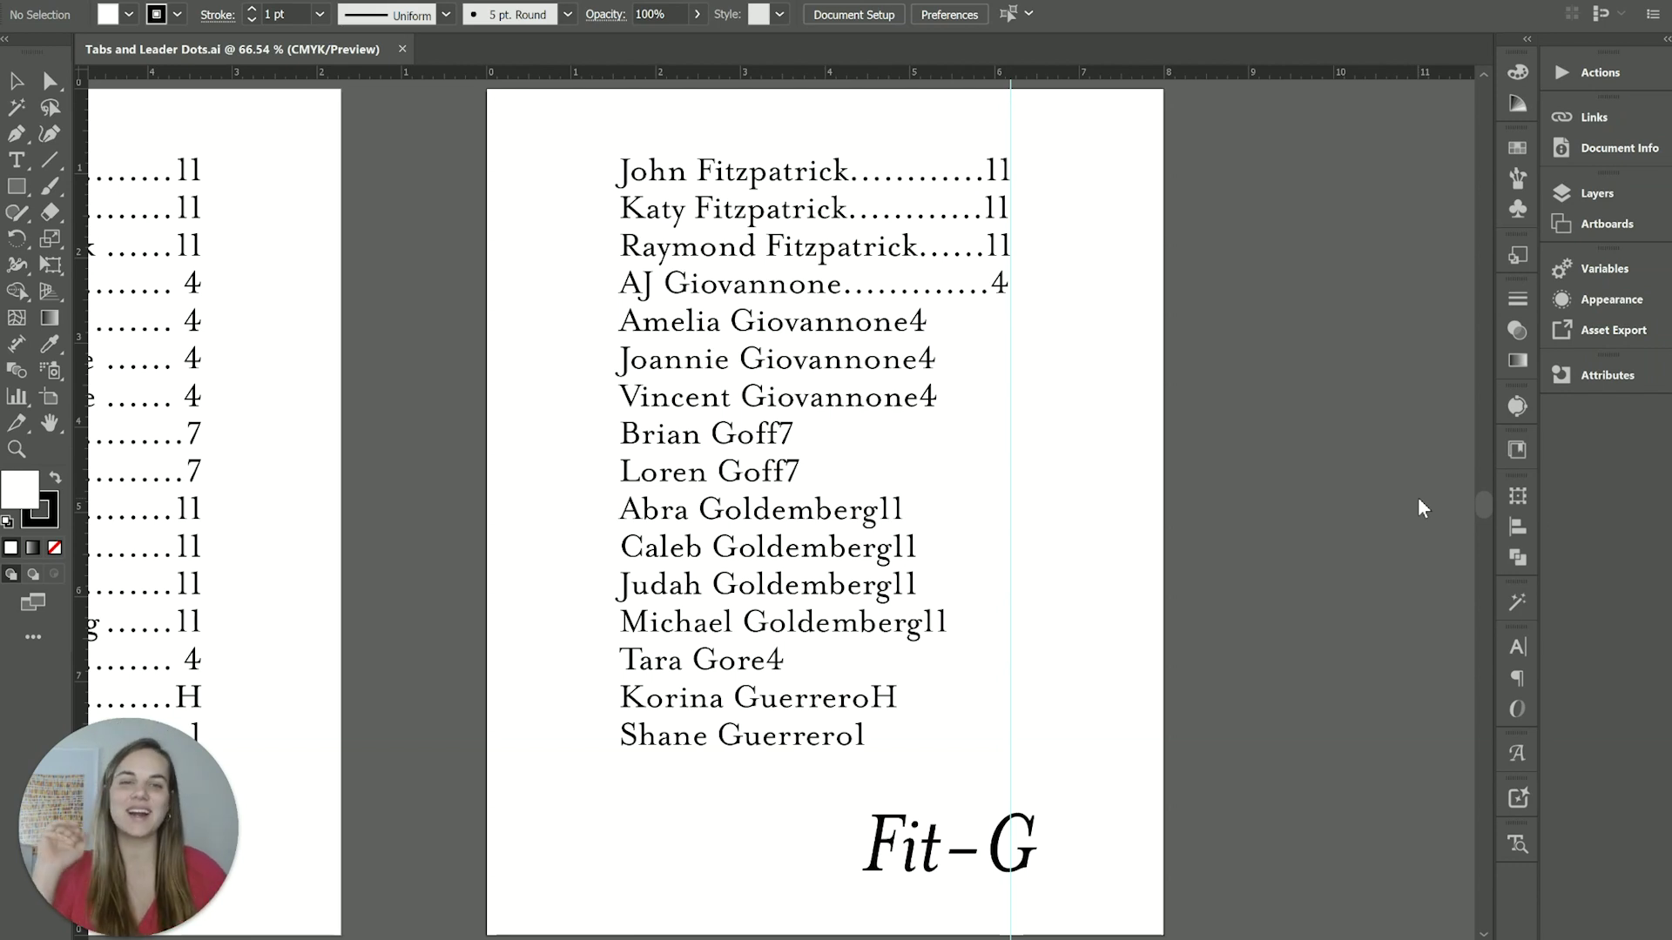
pyautogui.press('t')
pyautogui.click(957, 289)
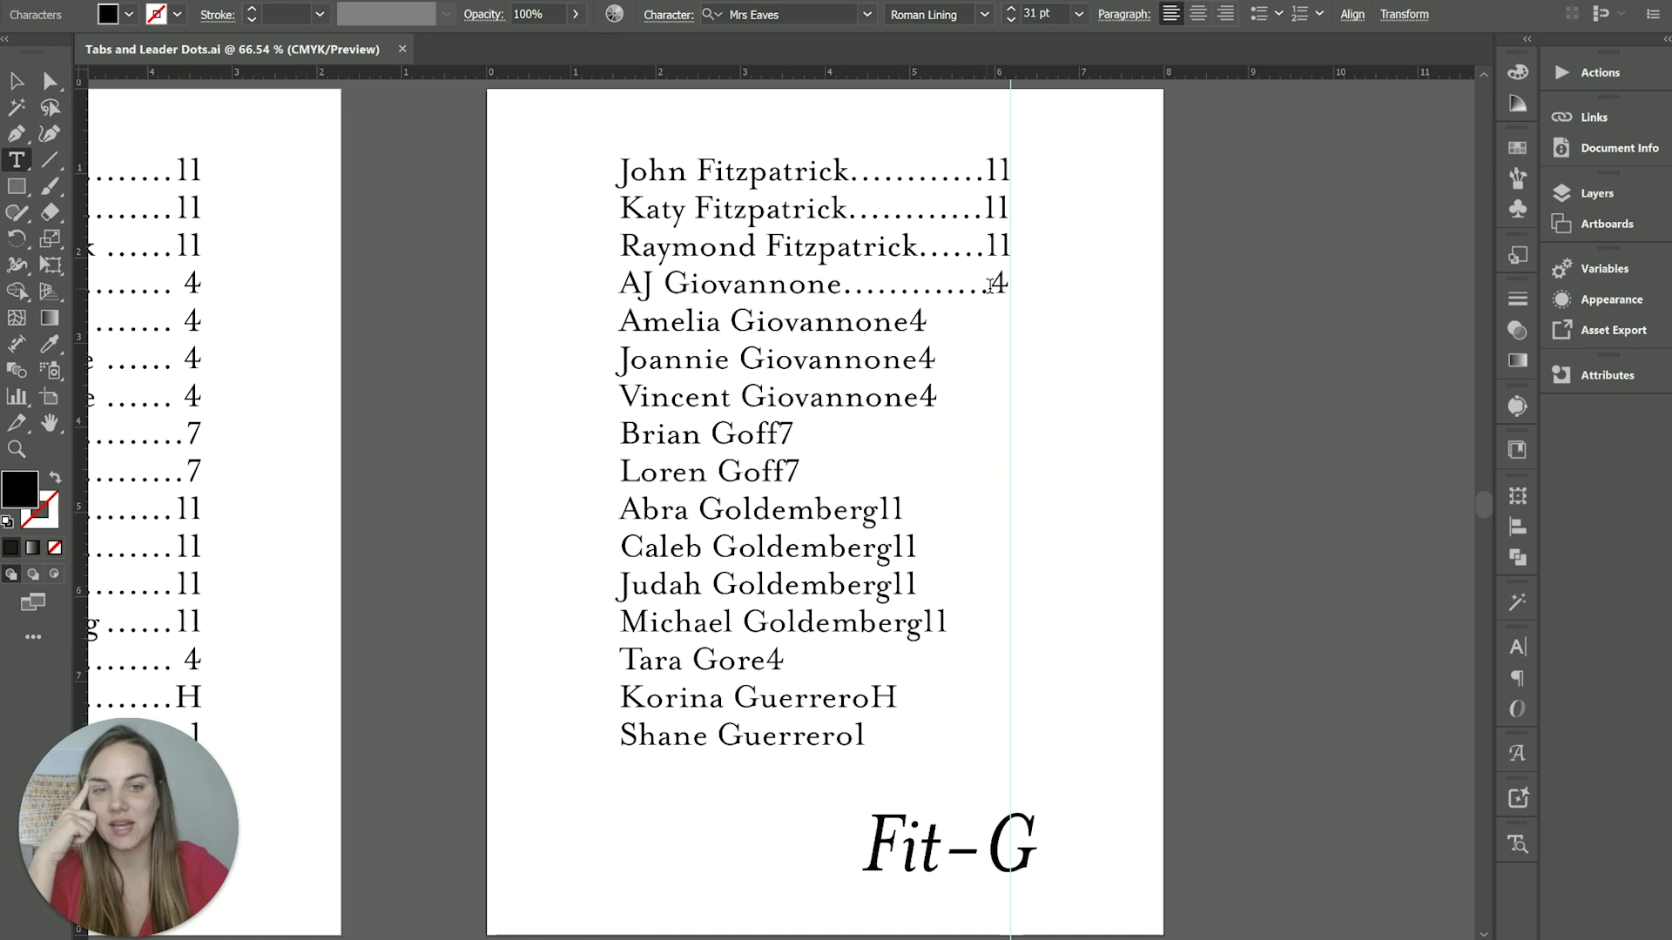
pyautogui.moveTo(990, 287); pyautogui.dragTo(844, 289)
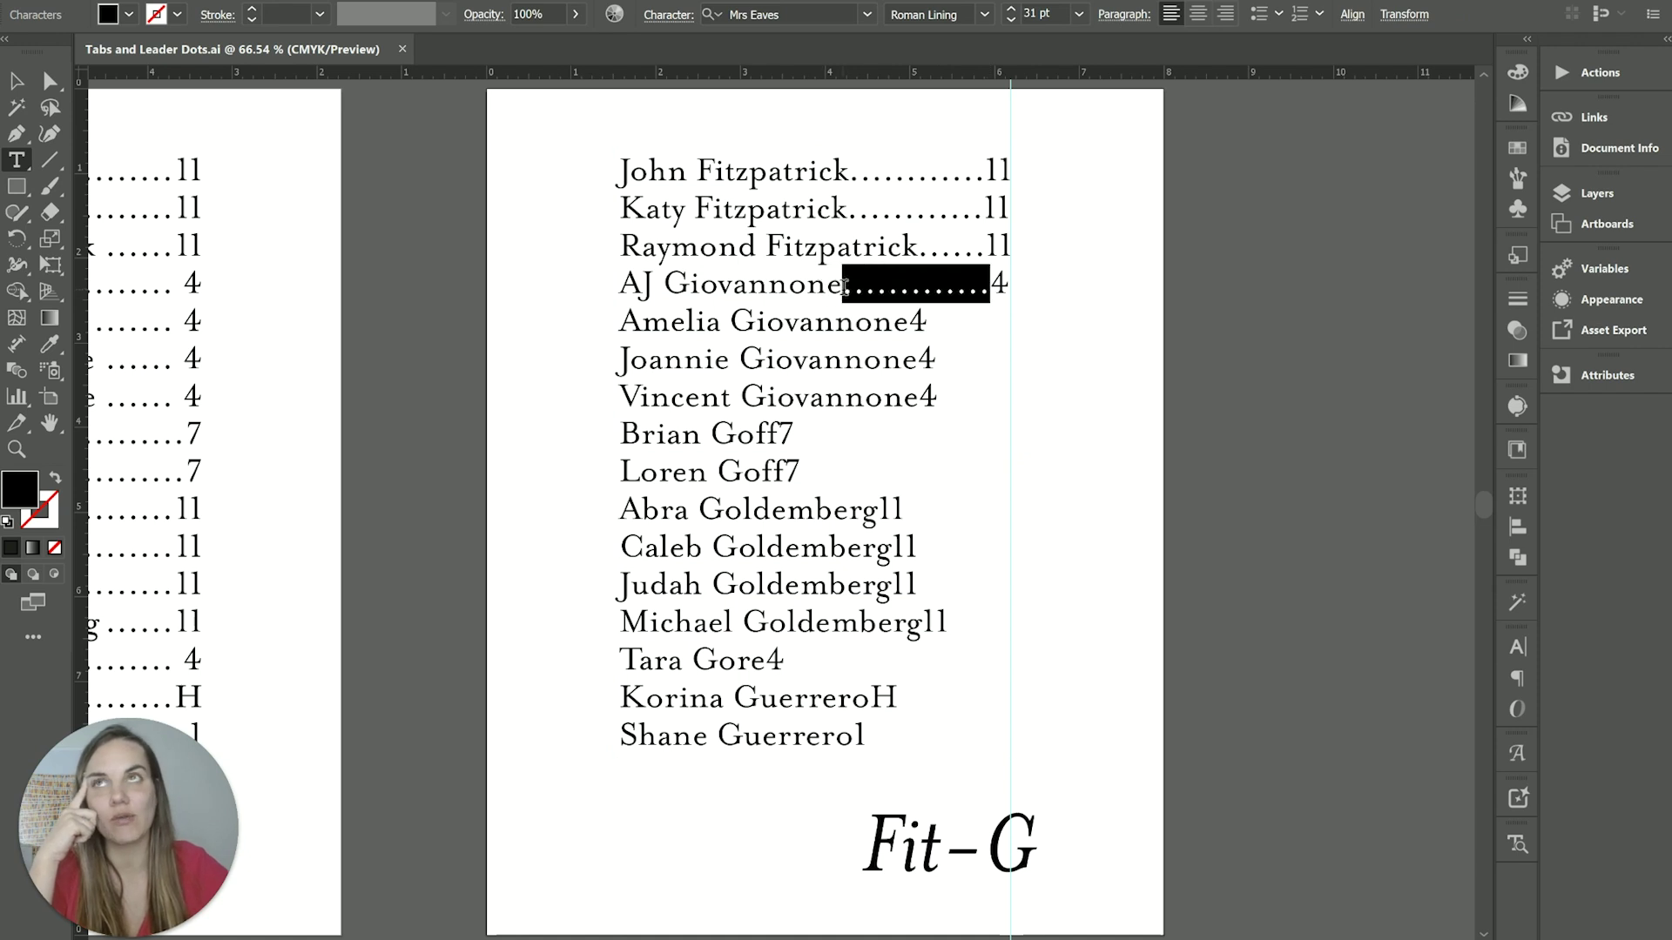
pyautogui.click(851, 287)
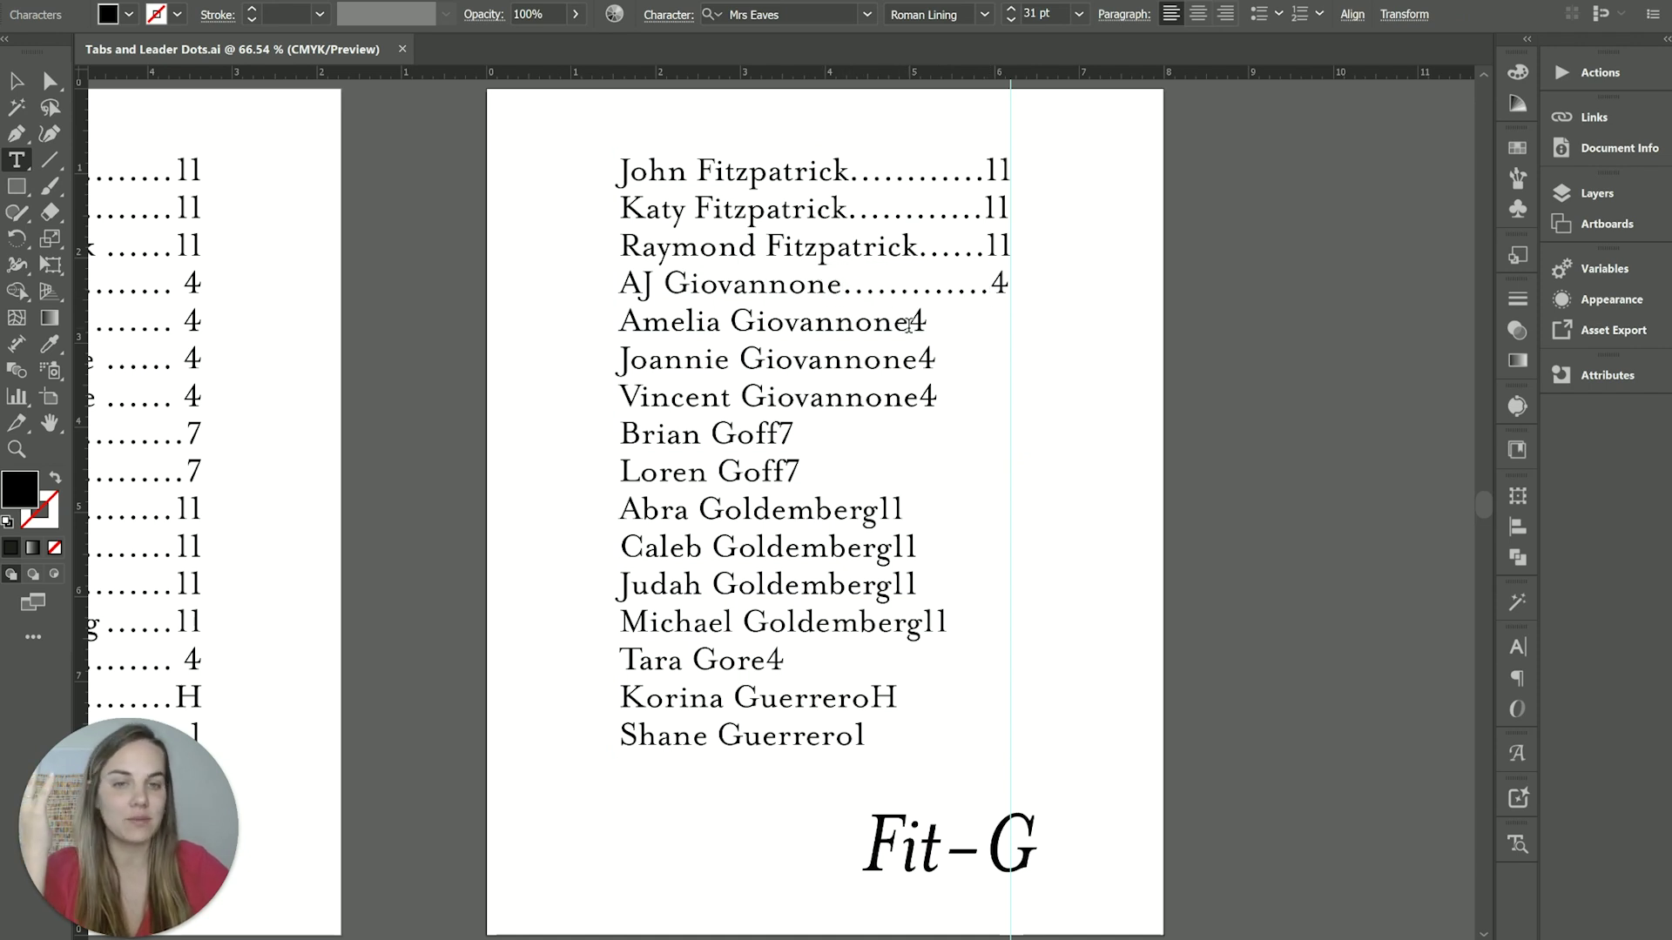
# - Insert dot-leader tabs before table number 4 in the Amelia and Joannie lines
pyautogui.click(911, 324)
pyautogui.press('Tab')
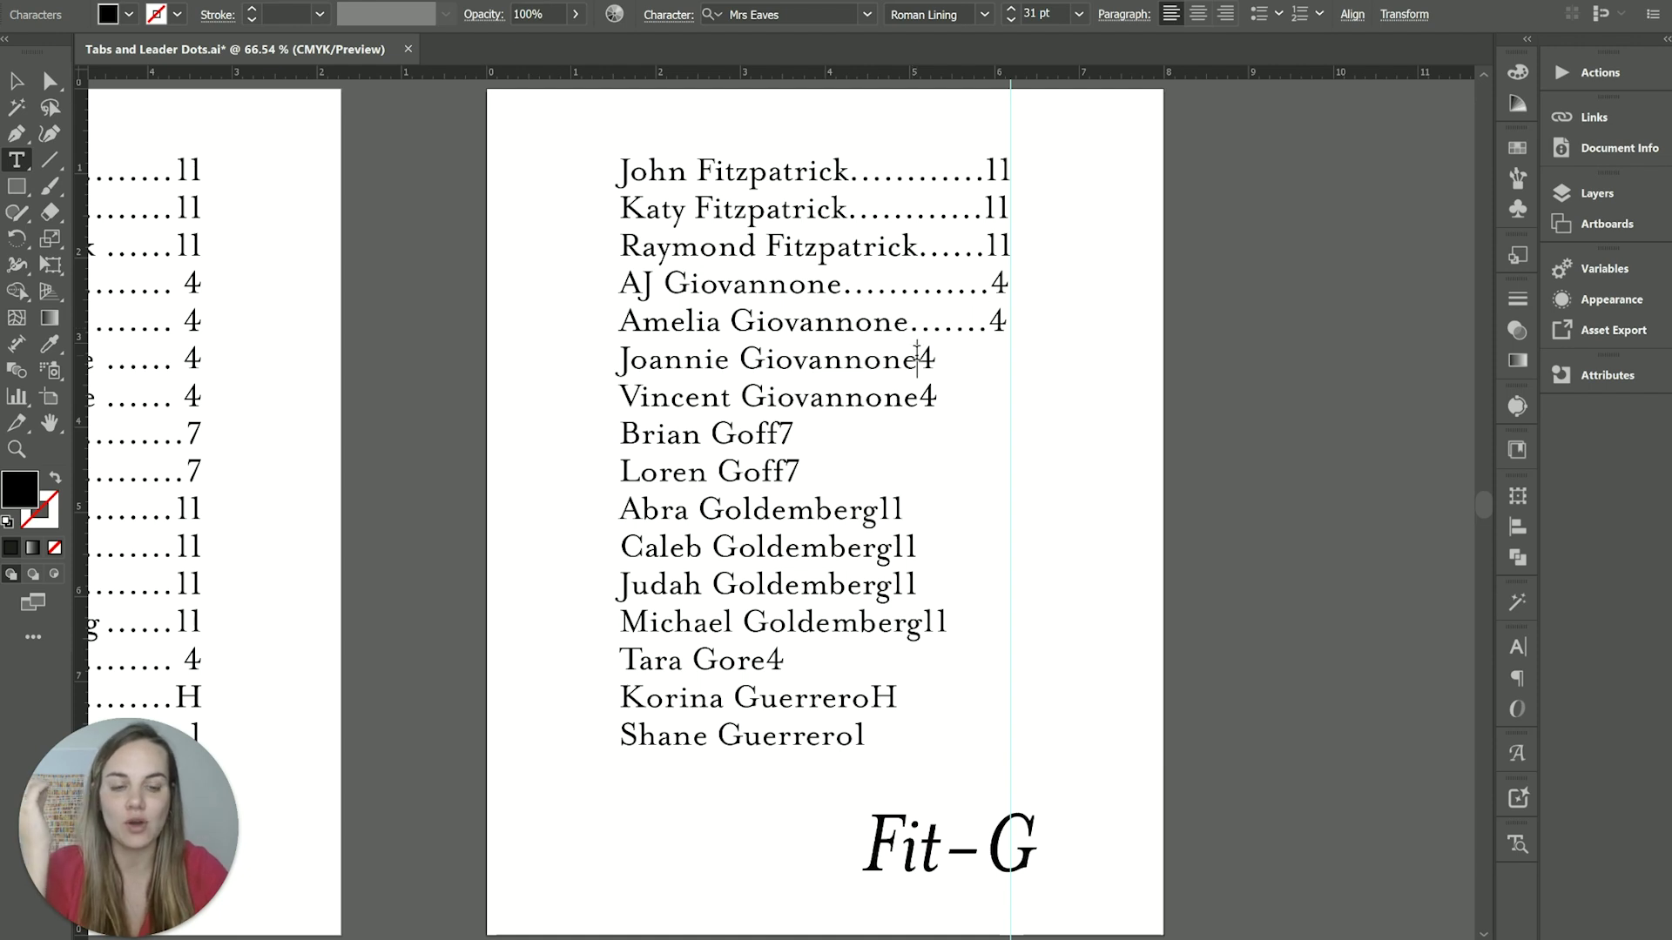
pyautogui.click(916, 359)
pyautogui.press('Tab')
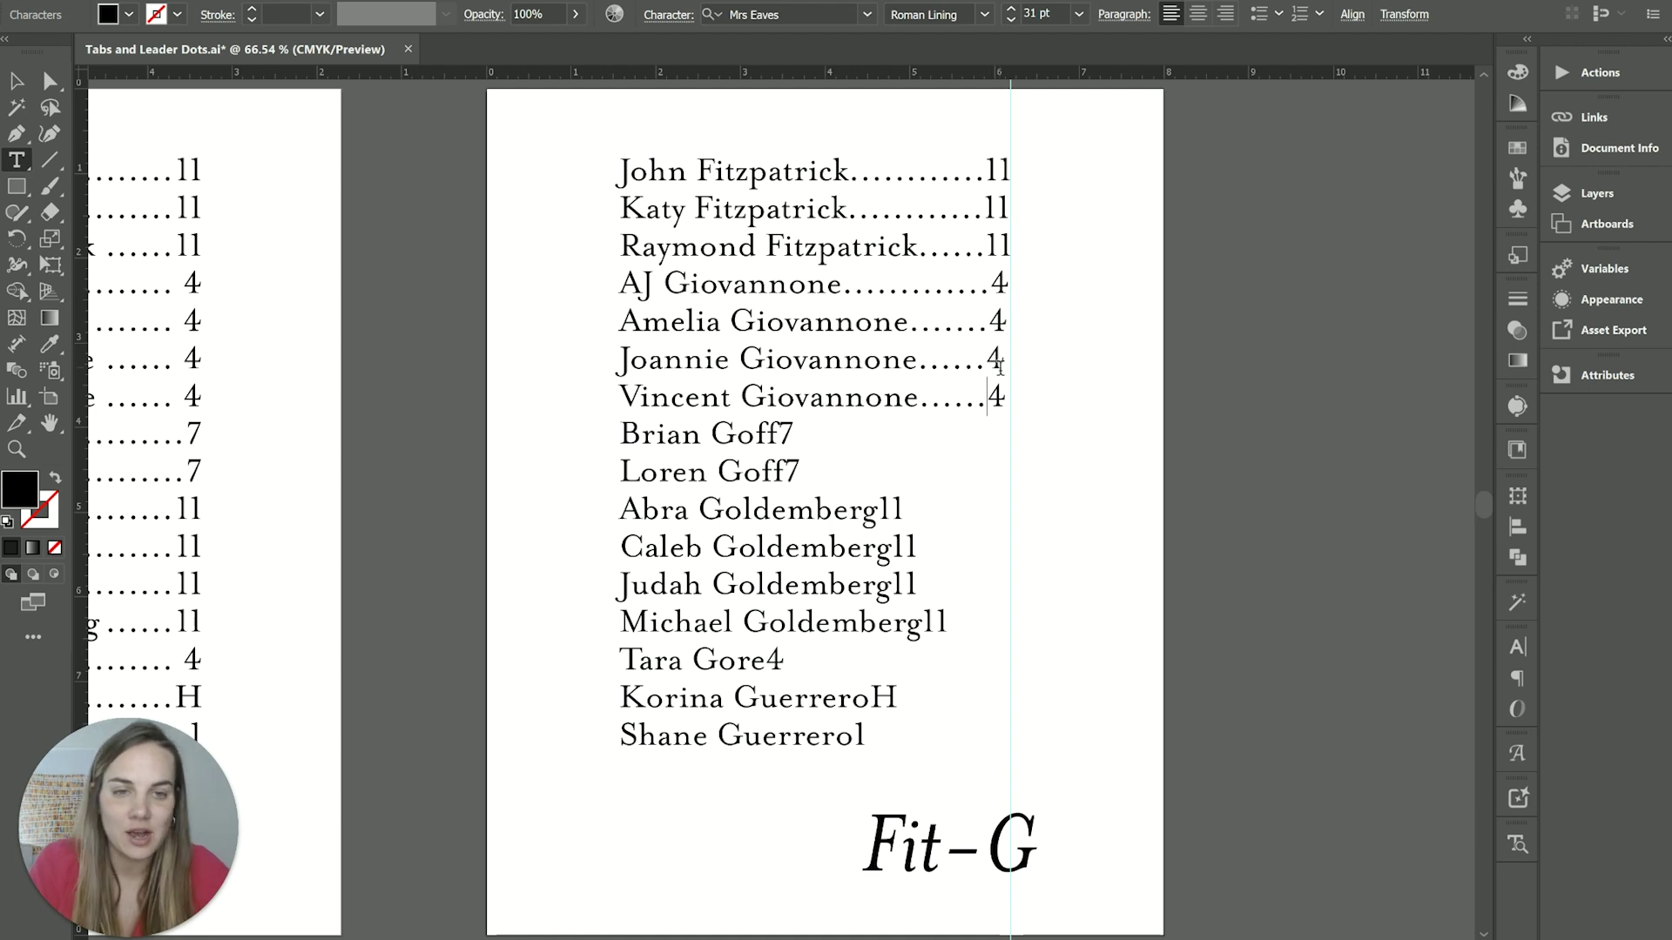
pyautogui.moveTo(982, 396); pyautogui.dragTo(920, 397)
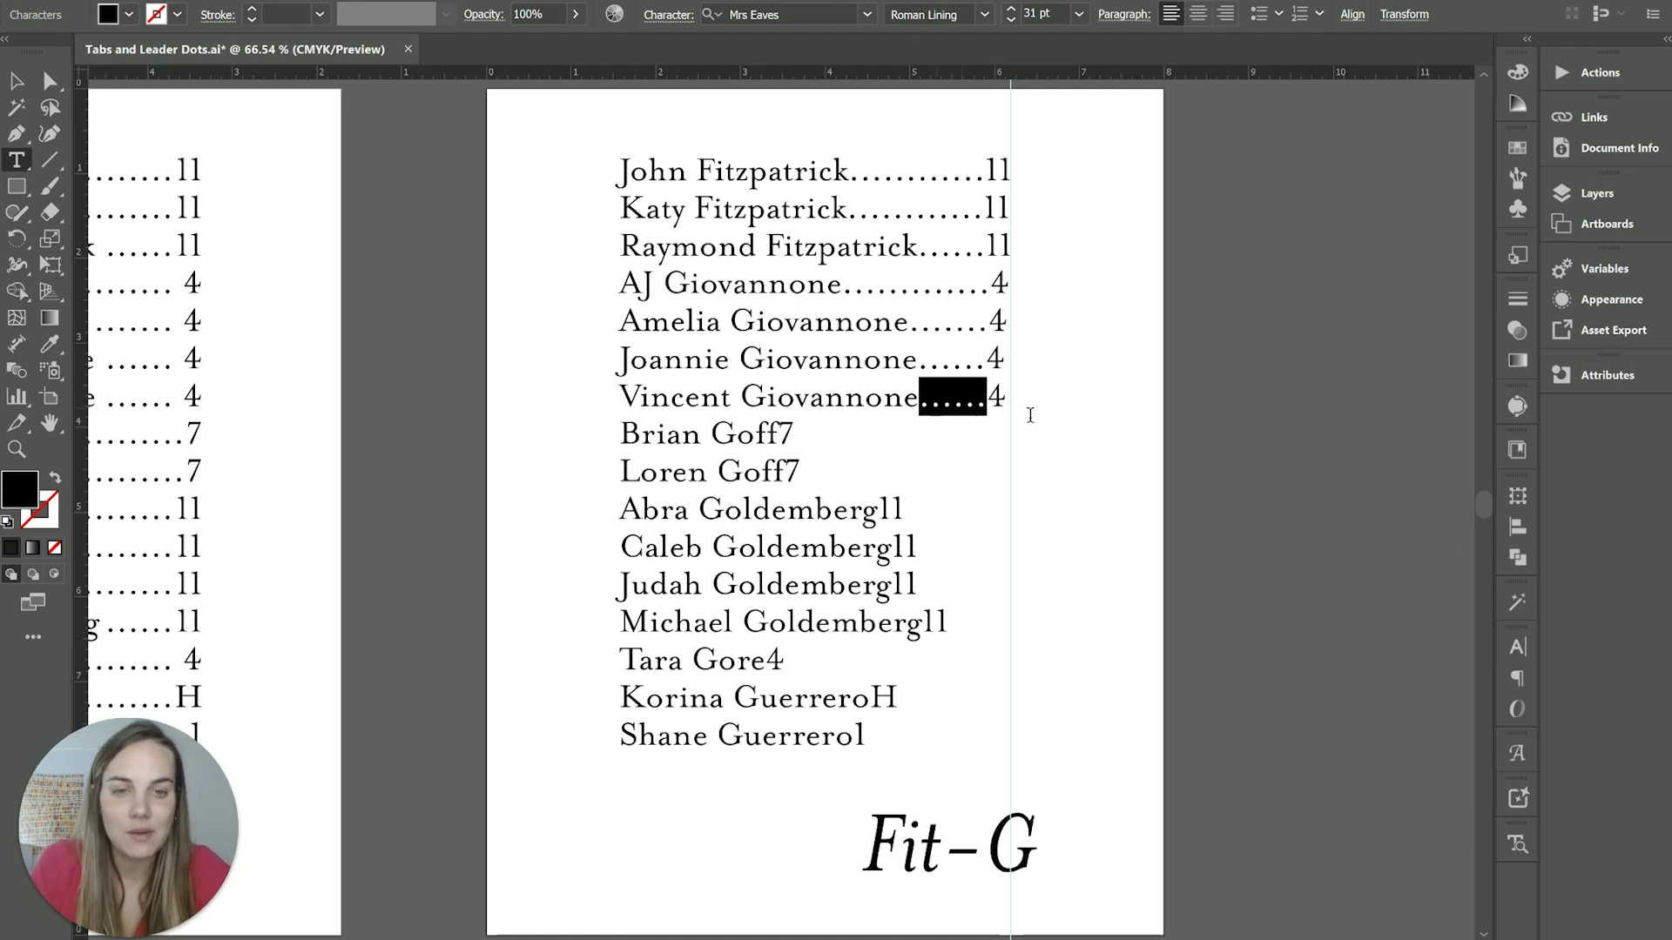
pyautogui.click(1517, 649)
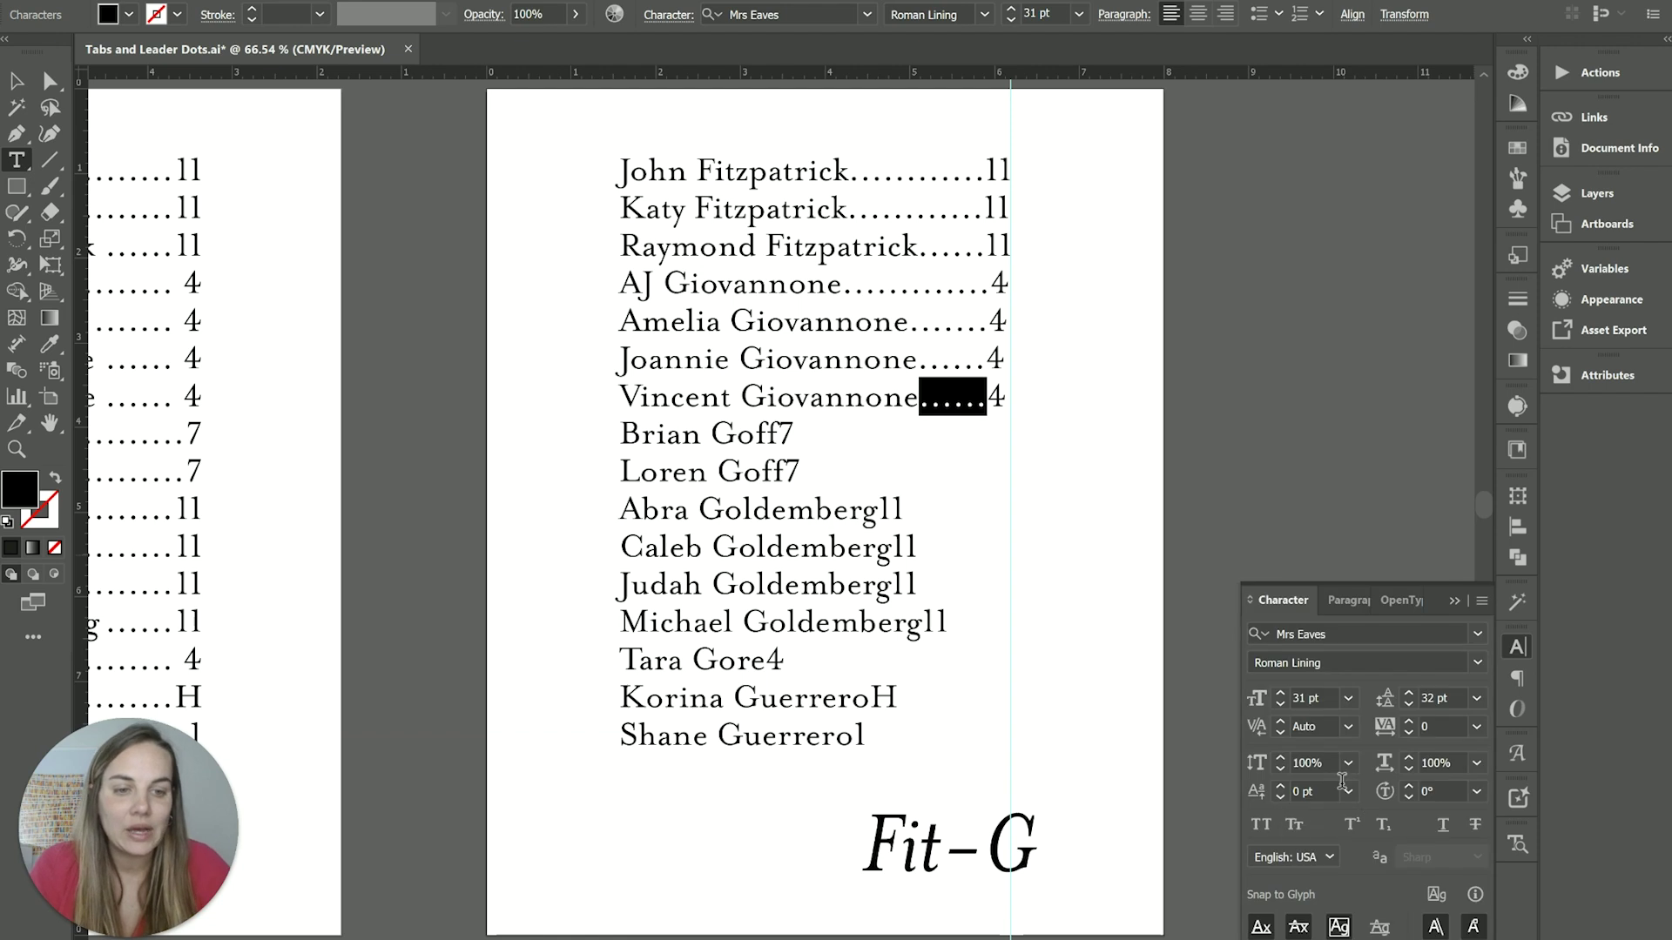
pyautogui.click(1409, 721)
pyautogui.click(1409, 721)
pyautogui.click(1409, 721)
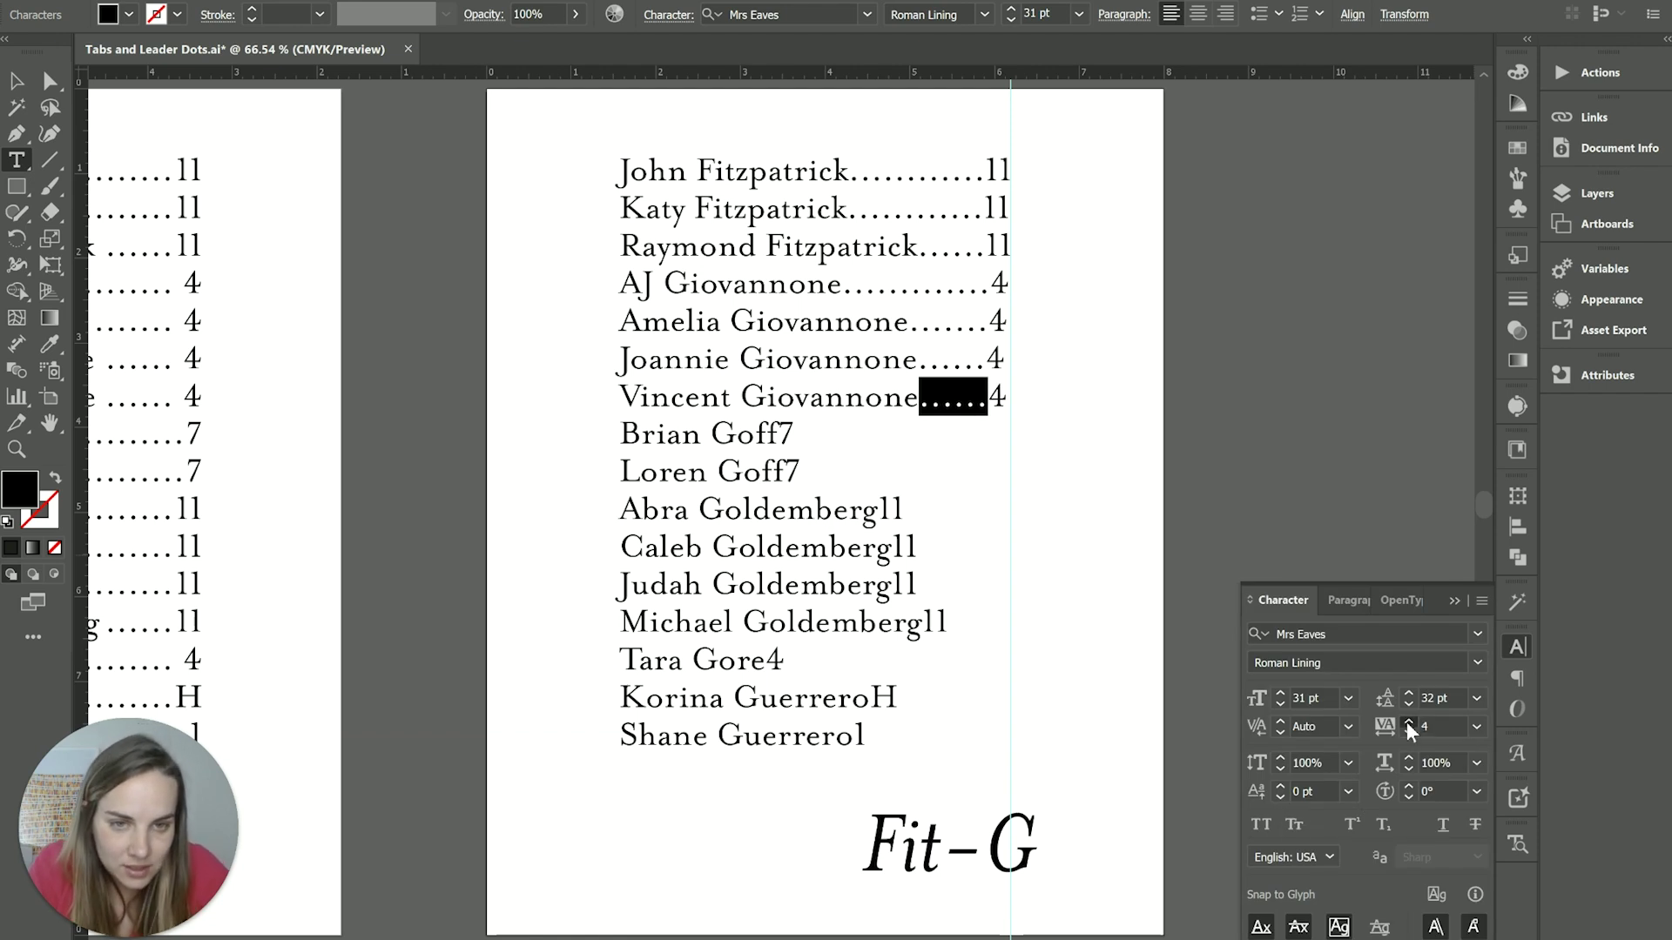
pyautogui.click(1409, 721)
pyautogui.click(1409, 723)
pyautogui.click(1409, 723)
pyautogui.click(1409, 723)
pyautogui.click(1409, 722)
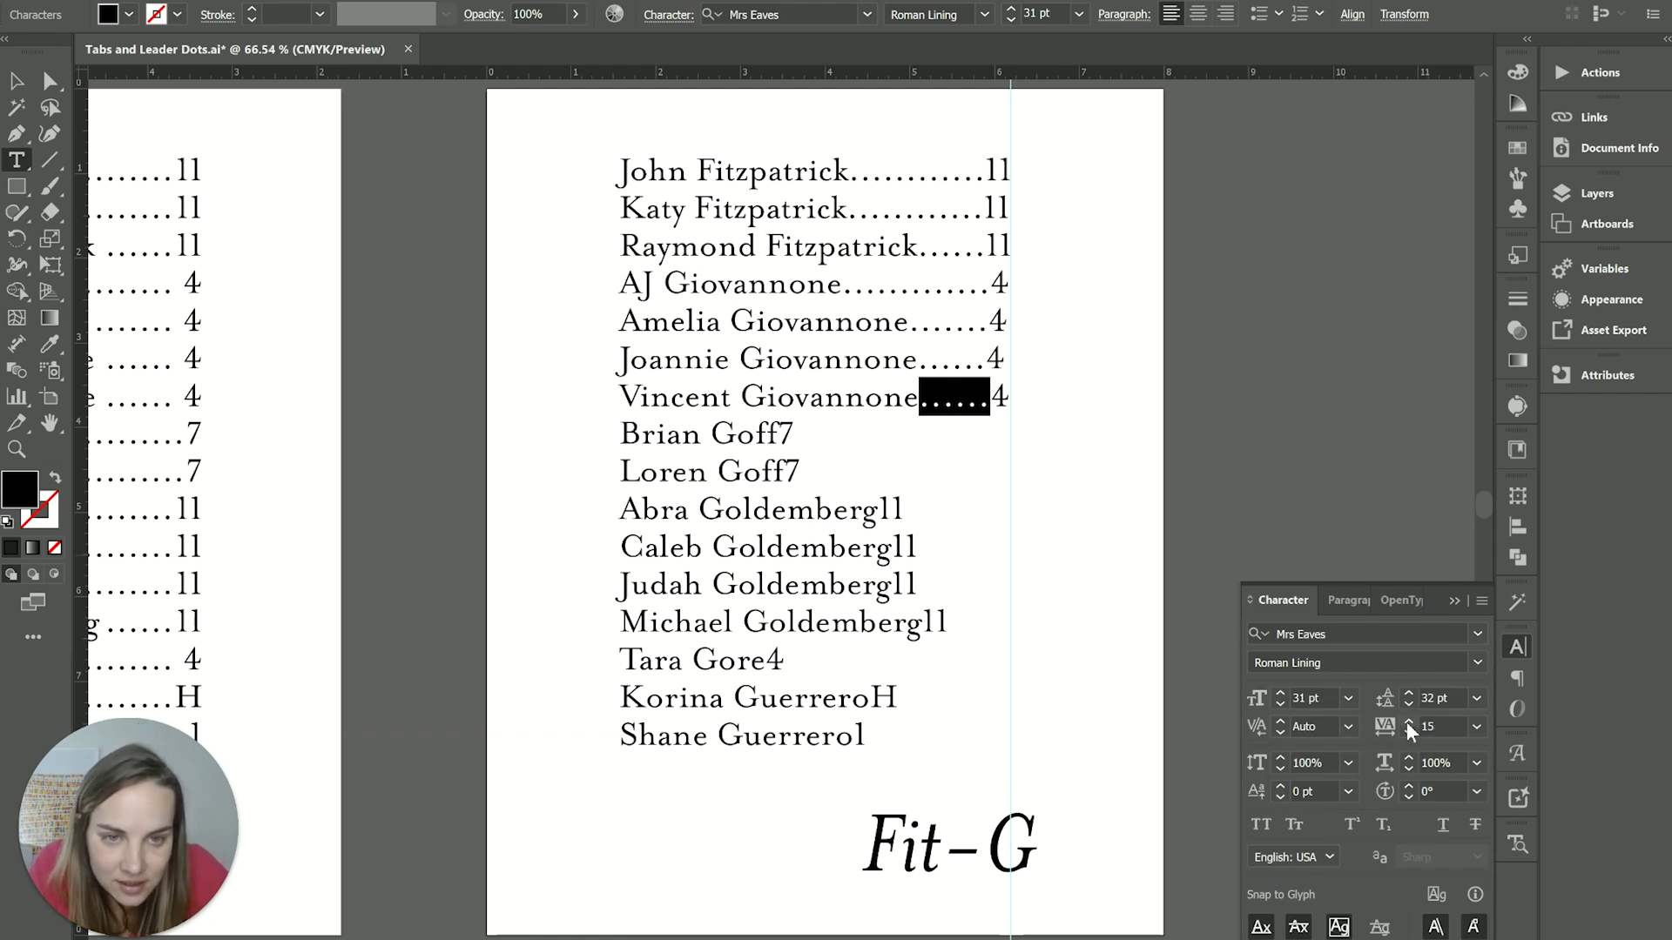
pyautogui.click(1409, 723)
pyautogui.click(1409, 722)
pyautogui.hotkey('ctrl', 'shift', 'a')
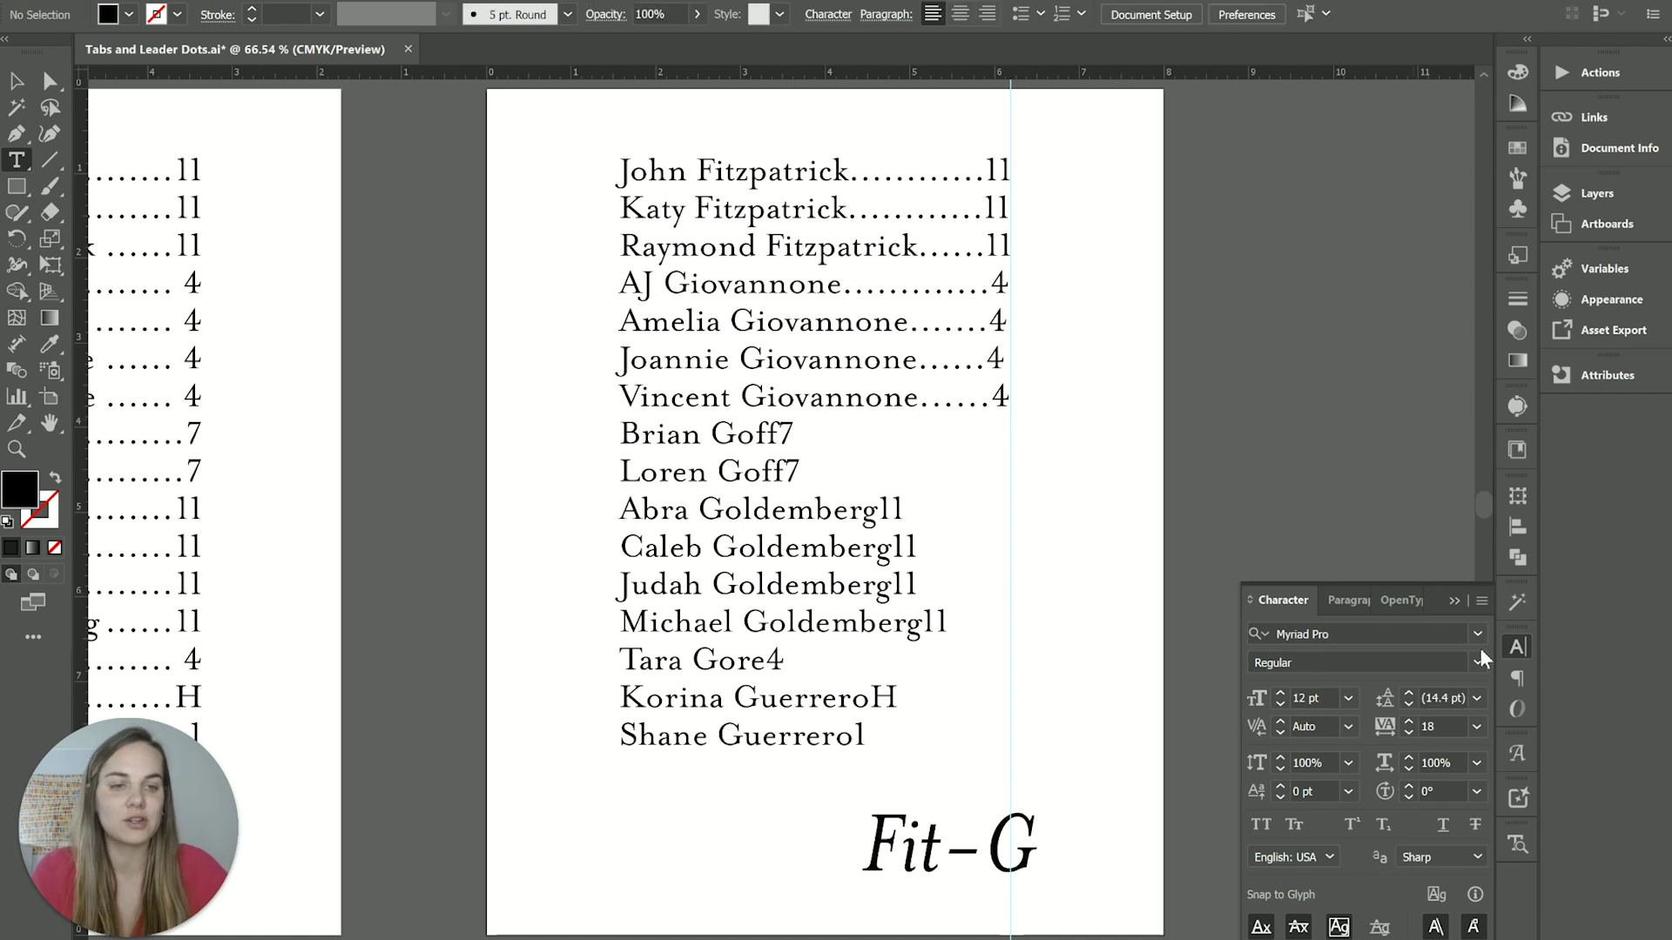
pyautogui.click(1455, 602)
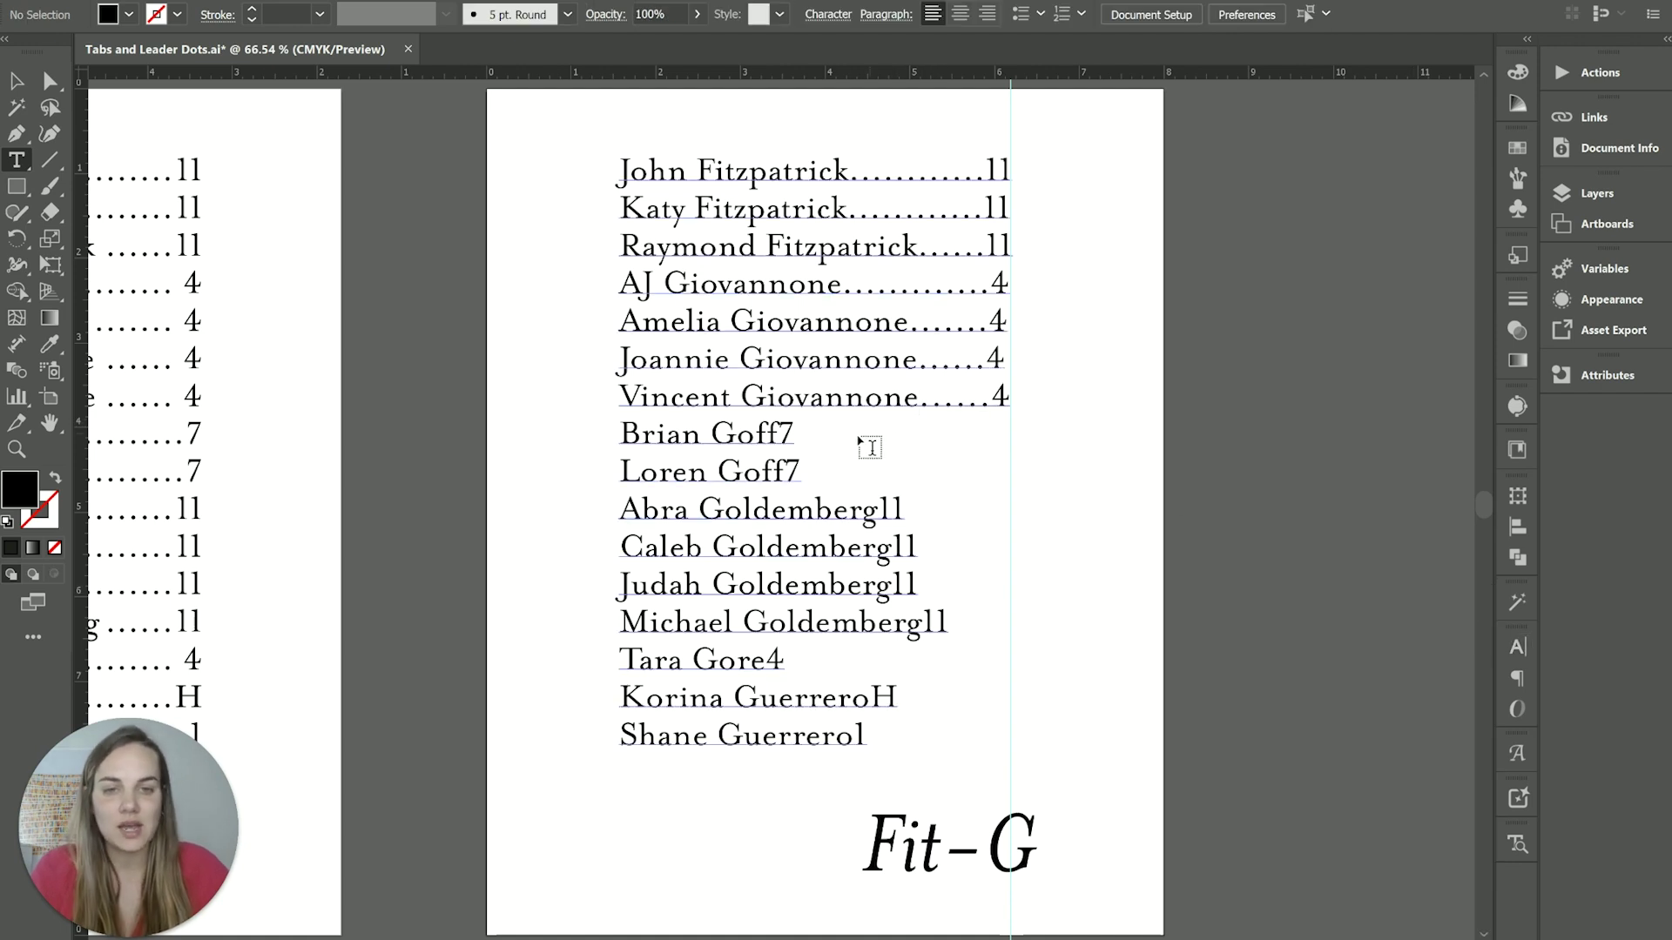
pyautogui.click(782, 432)
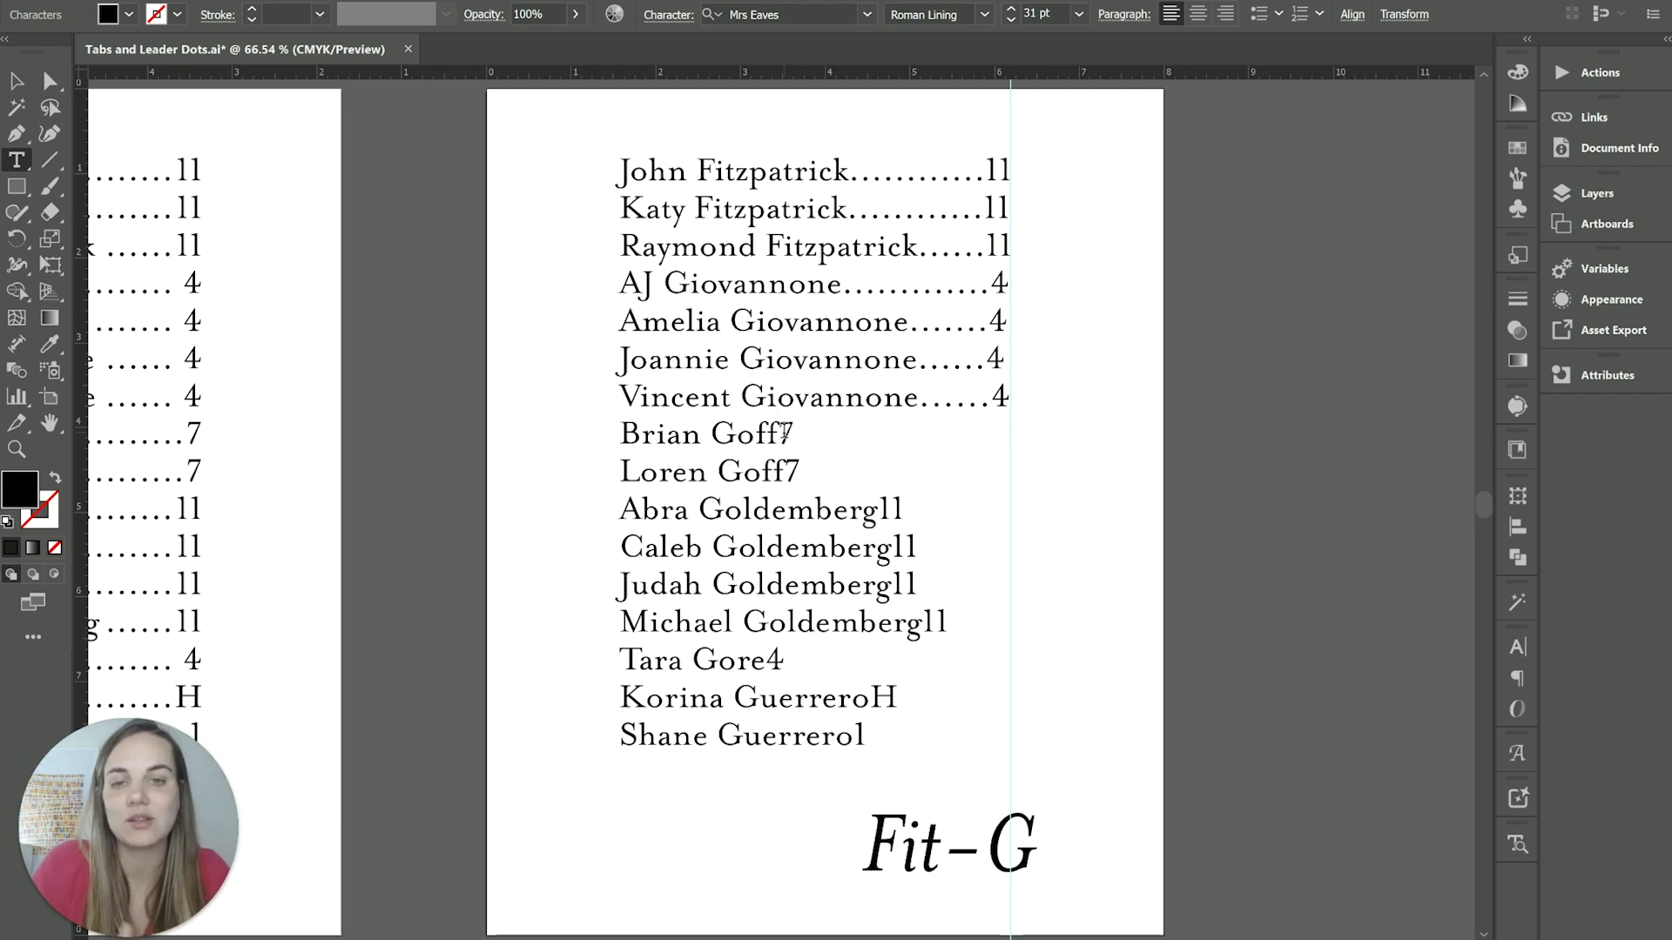
pyautogui.press('Escape')
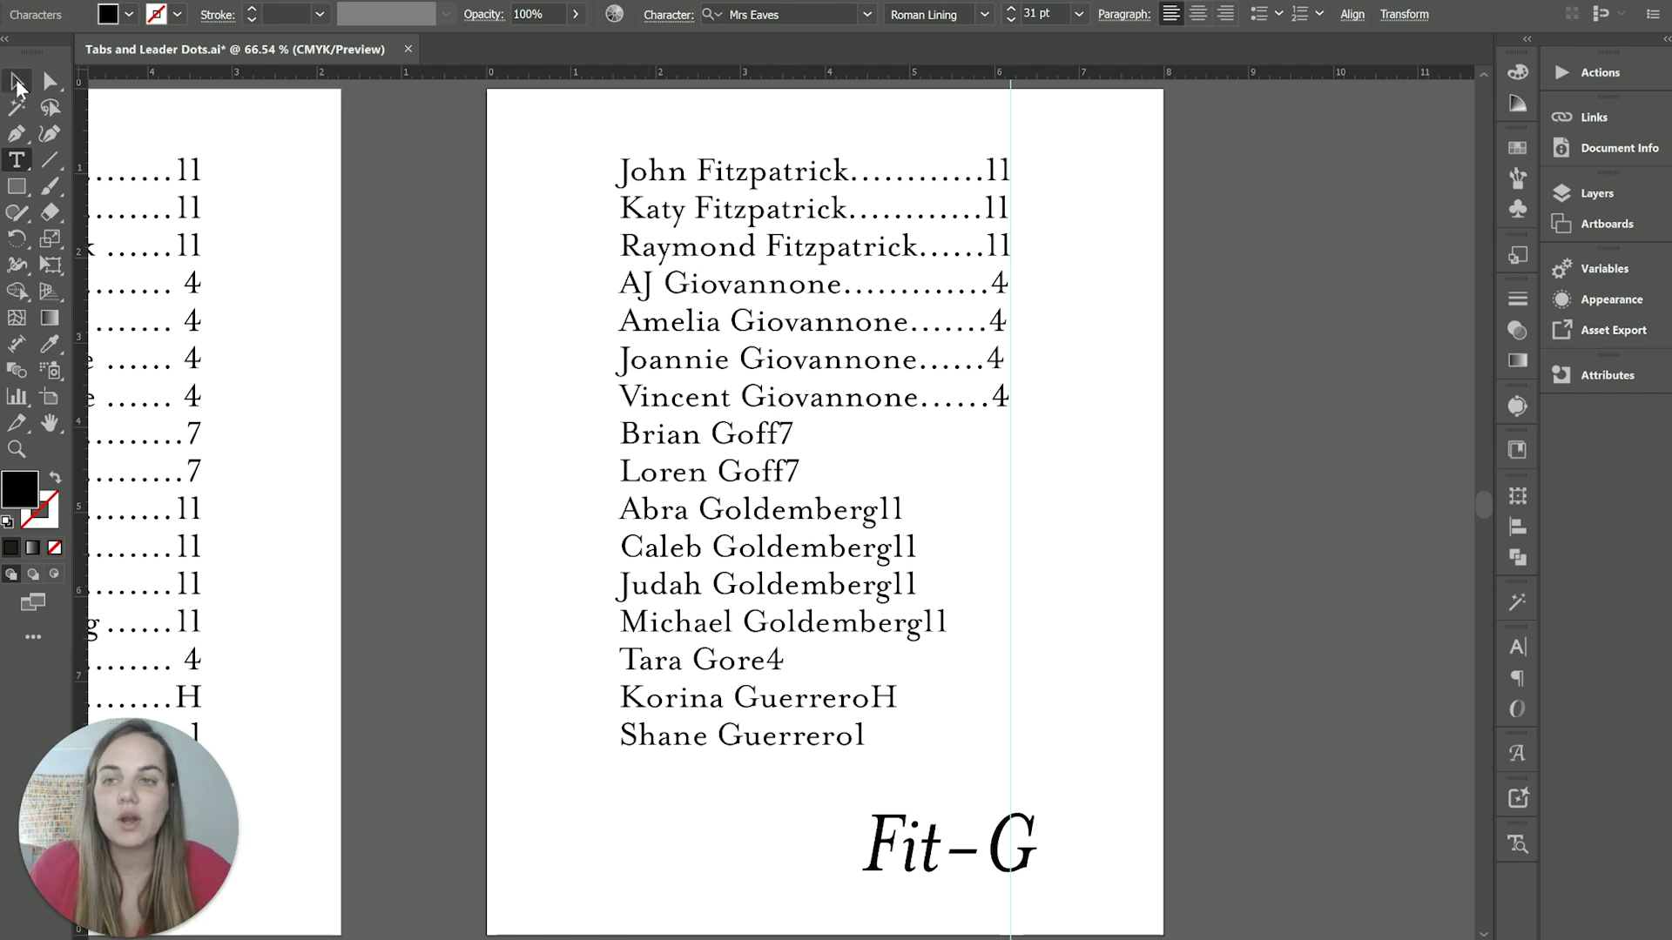
# - Deselect the text frame and show the Tabs panel via Window > Type > Tabs
pyautogui.click(443, 160)
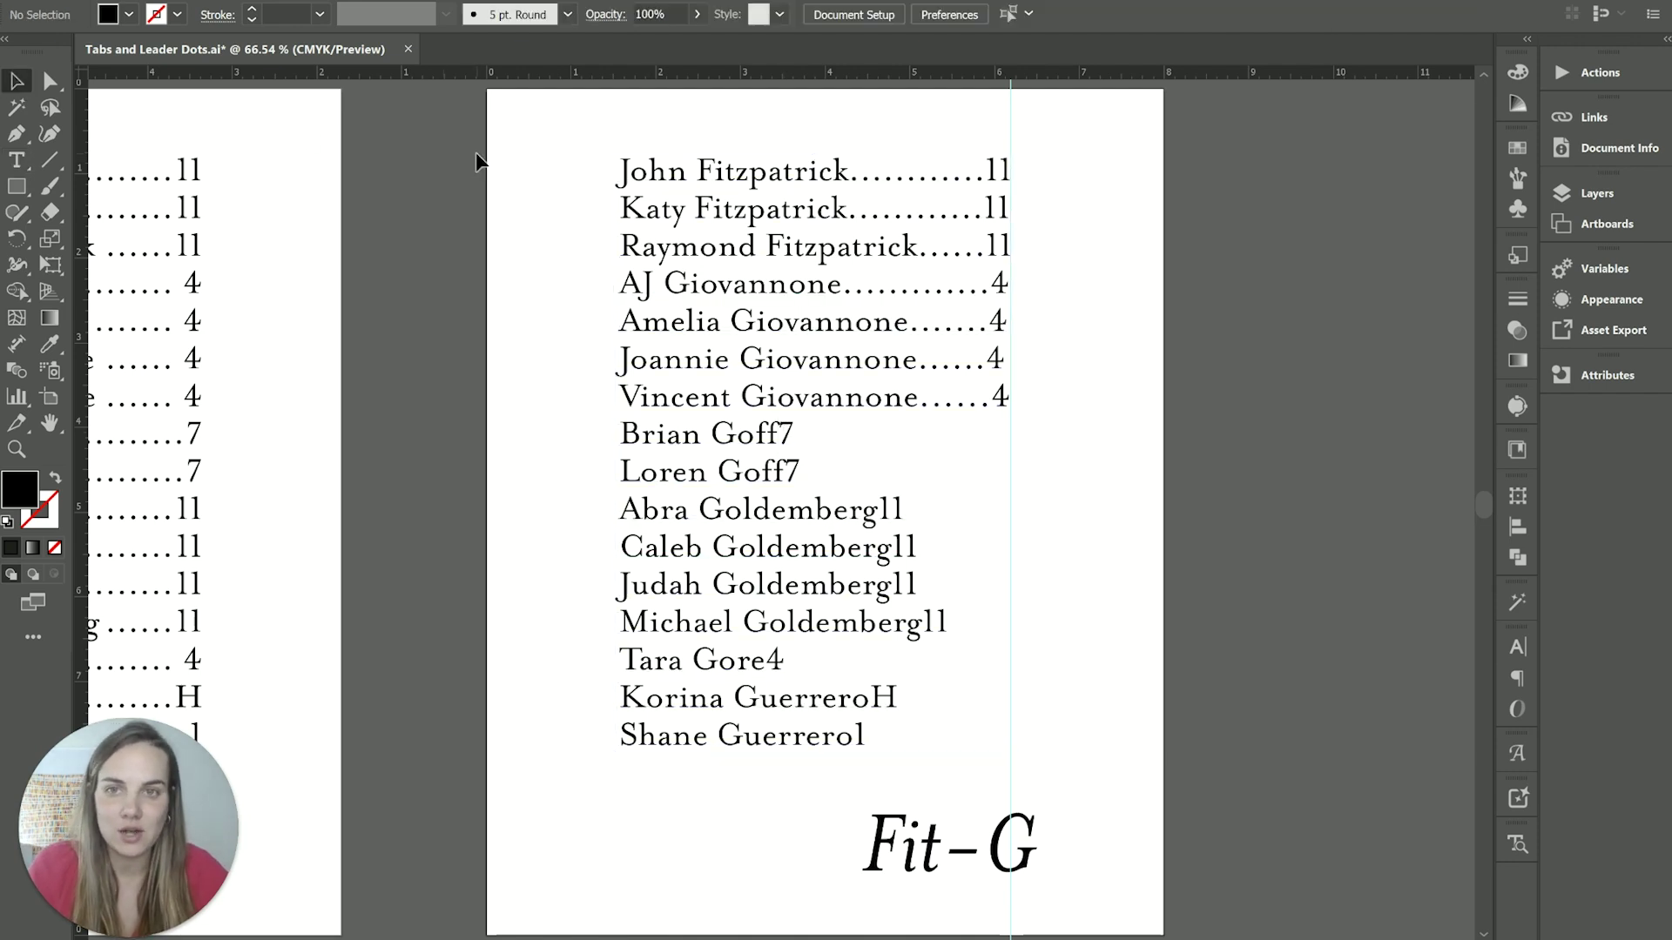
pyautogui.click(466, 2)
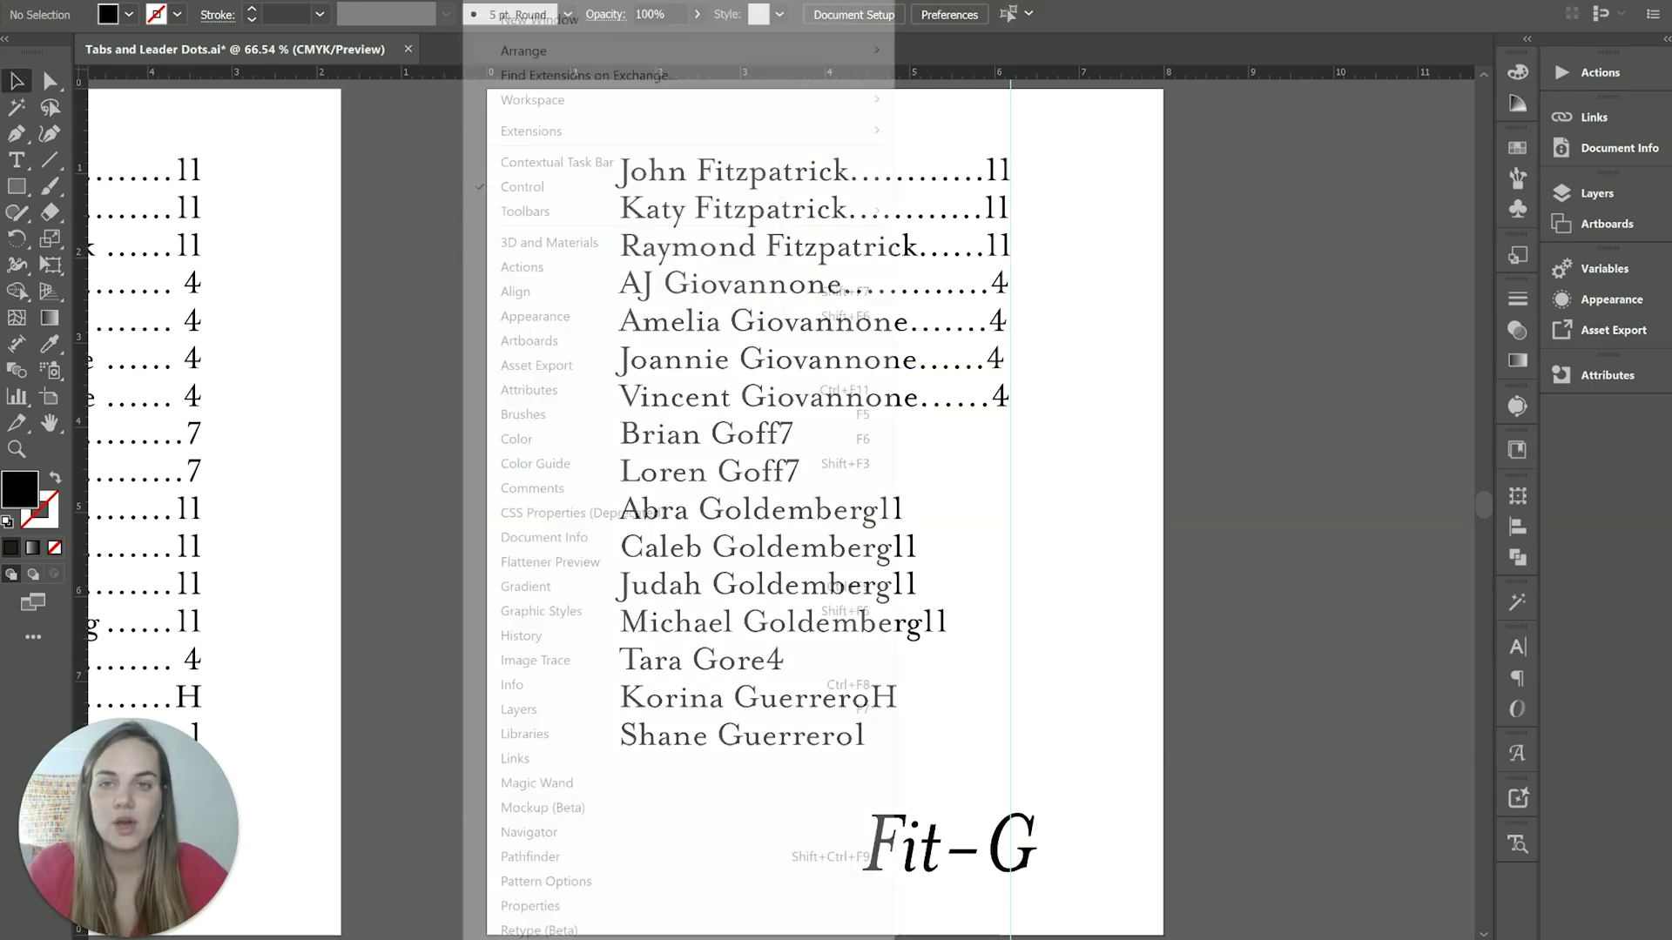
pyautogui.moveTo(494, 936)
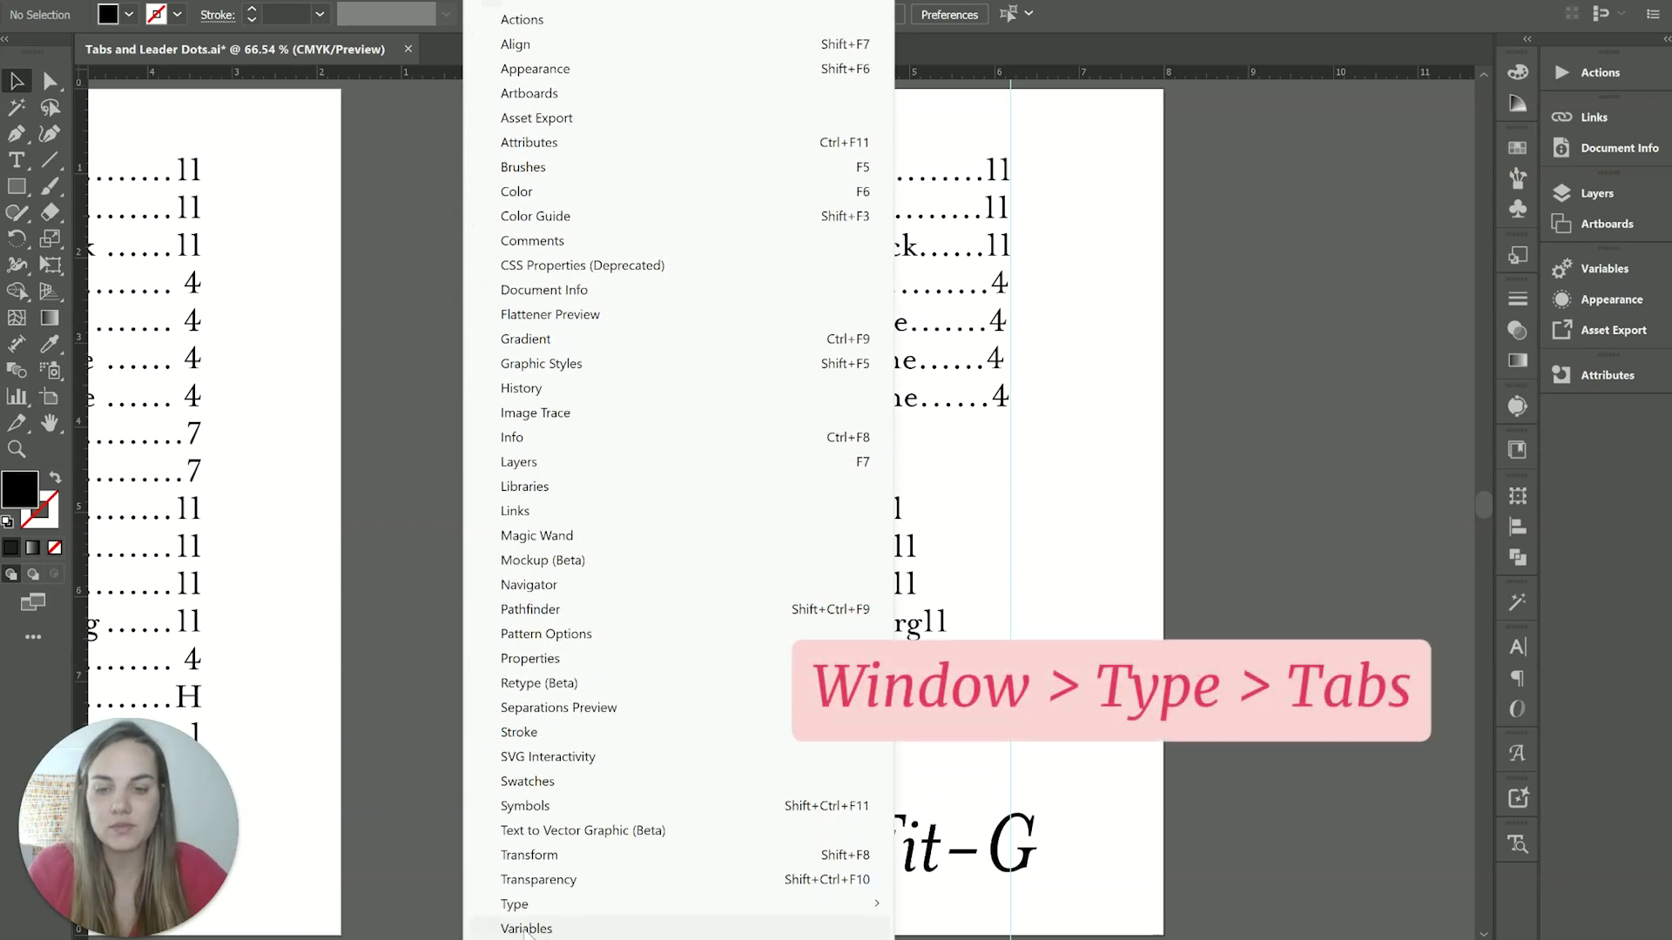
pyautogui.moveTo(531, 905)
pyautogui.click(976, 902)
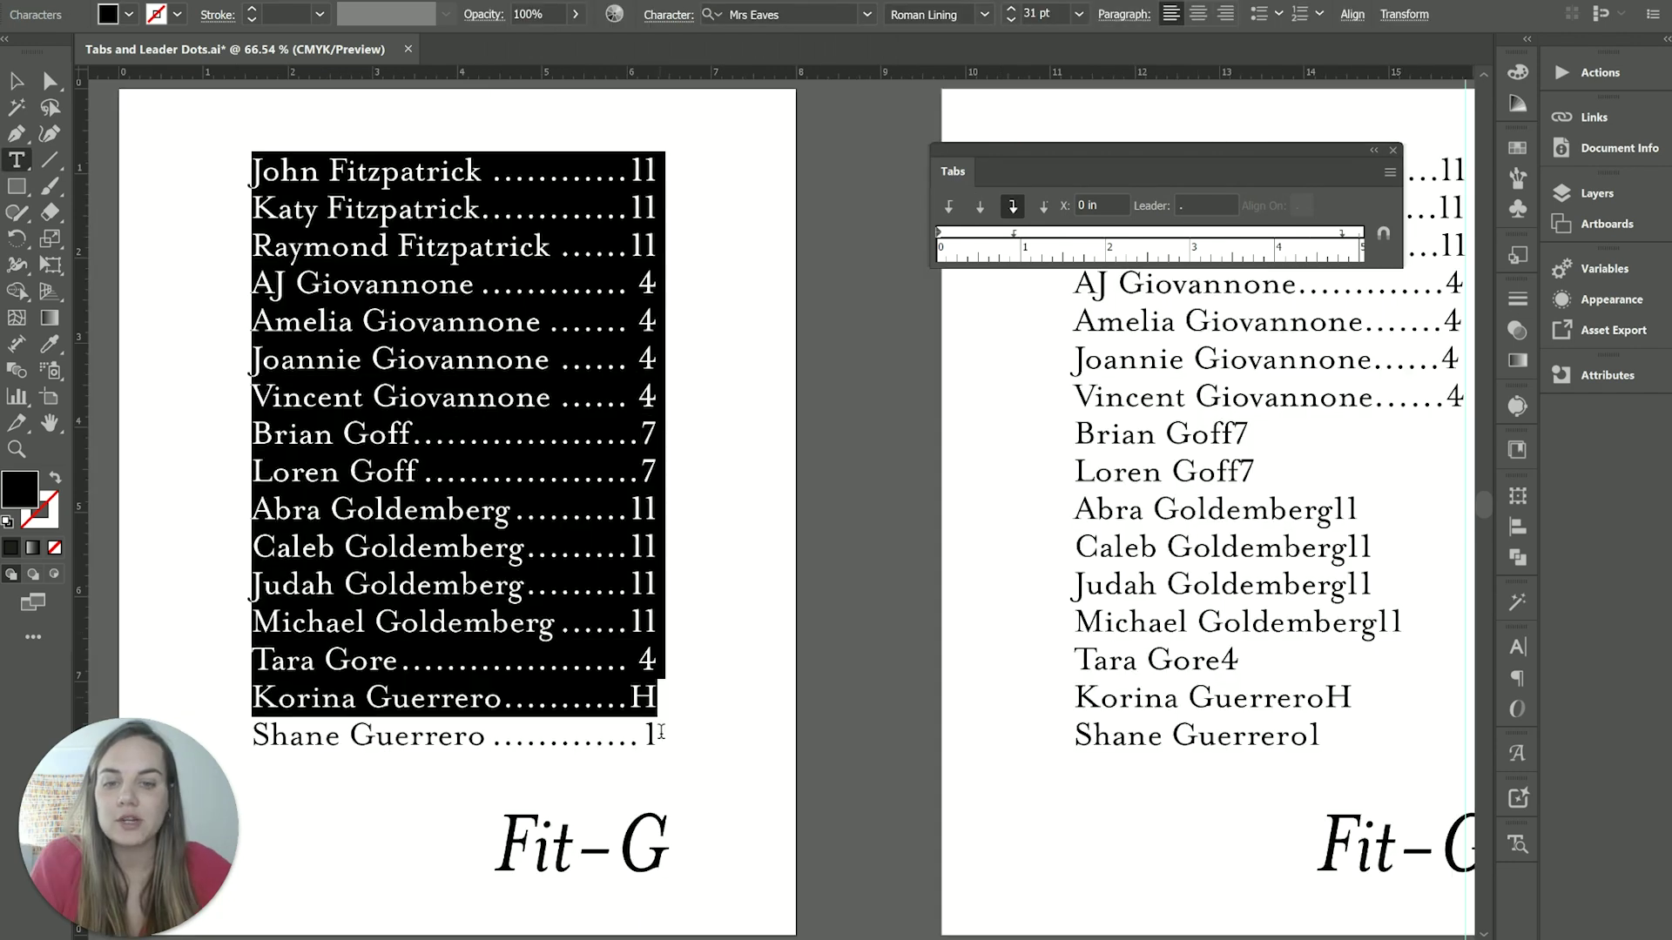
# - Select the whole left-page list and drag its tab stop to 4.8222 in
pyautogui.moveTo(661, 732); pyautogui.dragTo(663, 750)
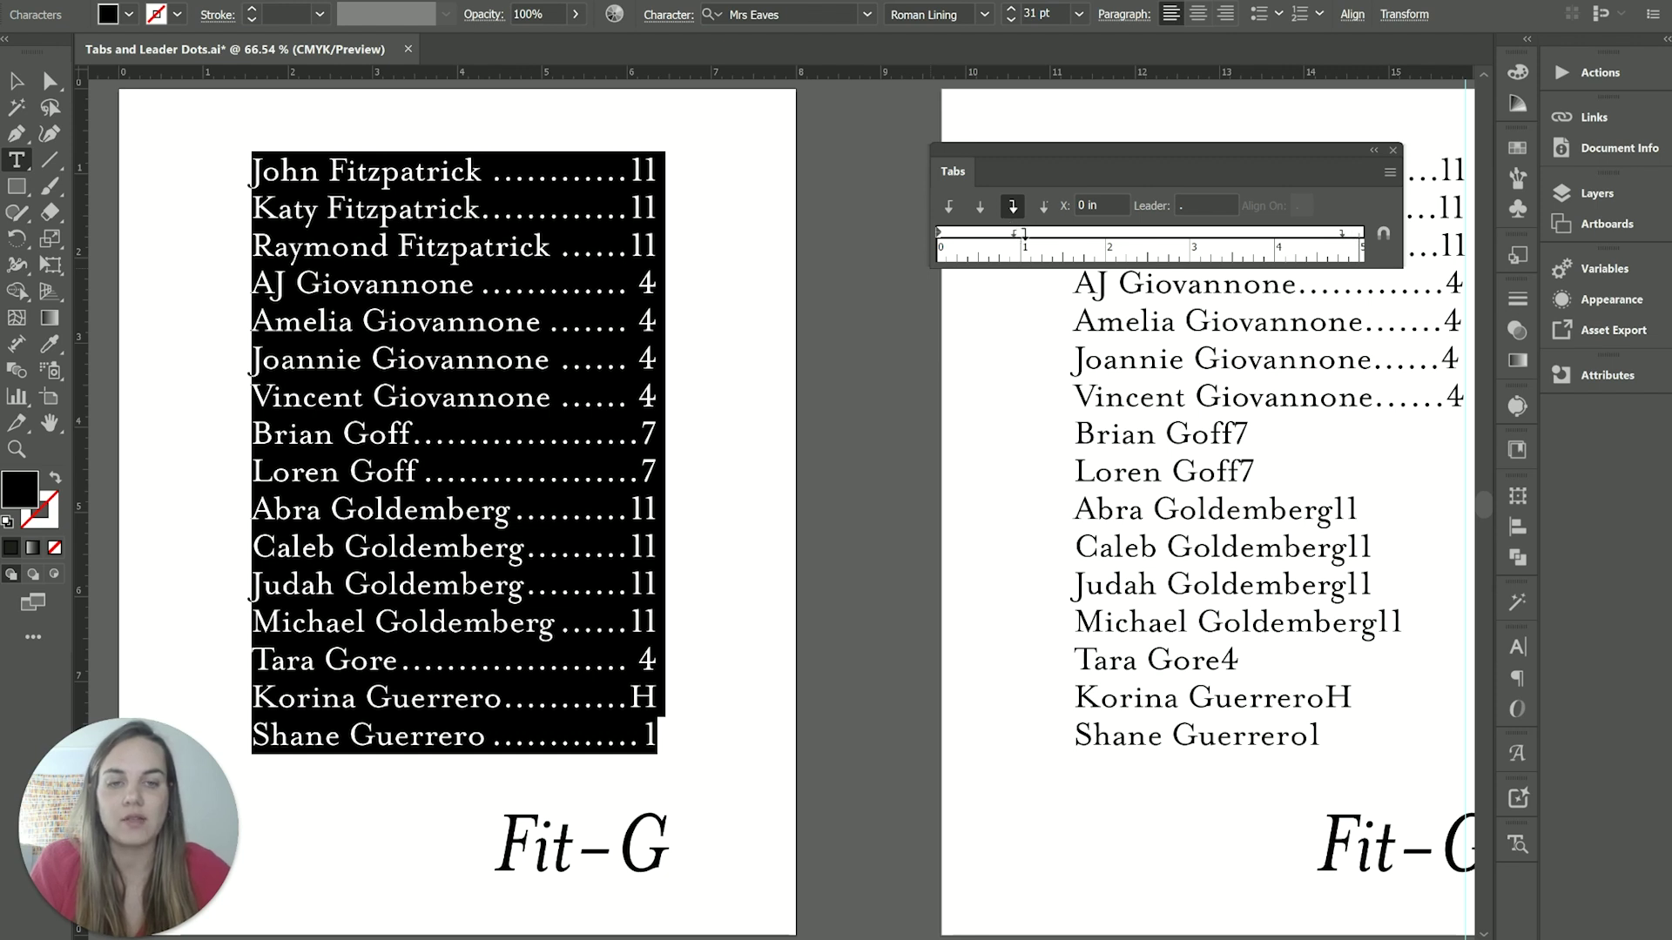
pyautogui.click(1342, 232)
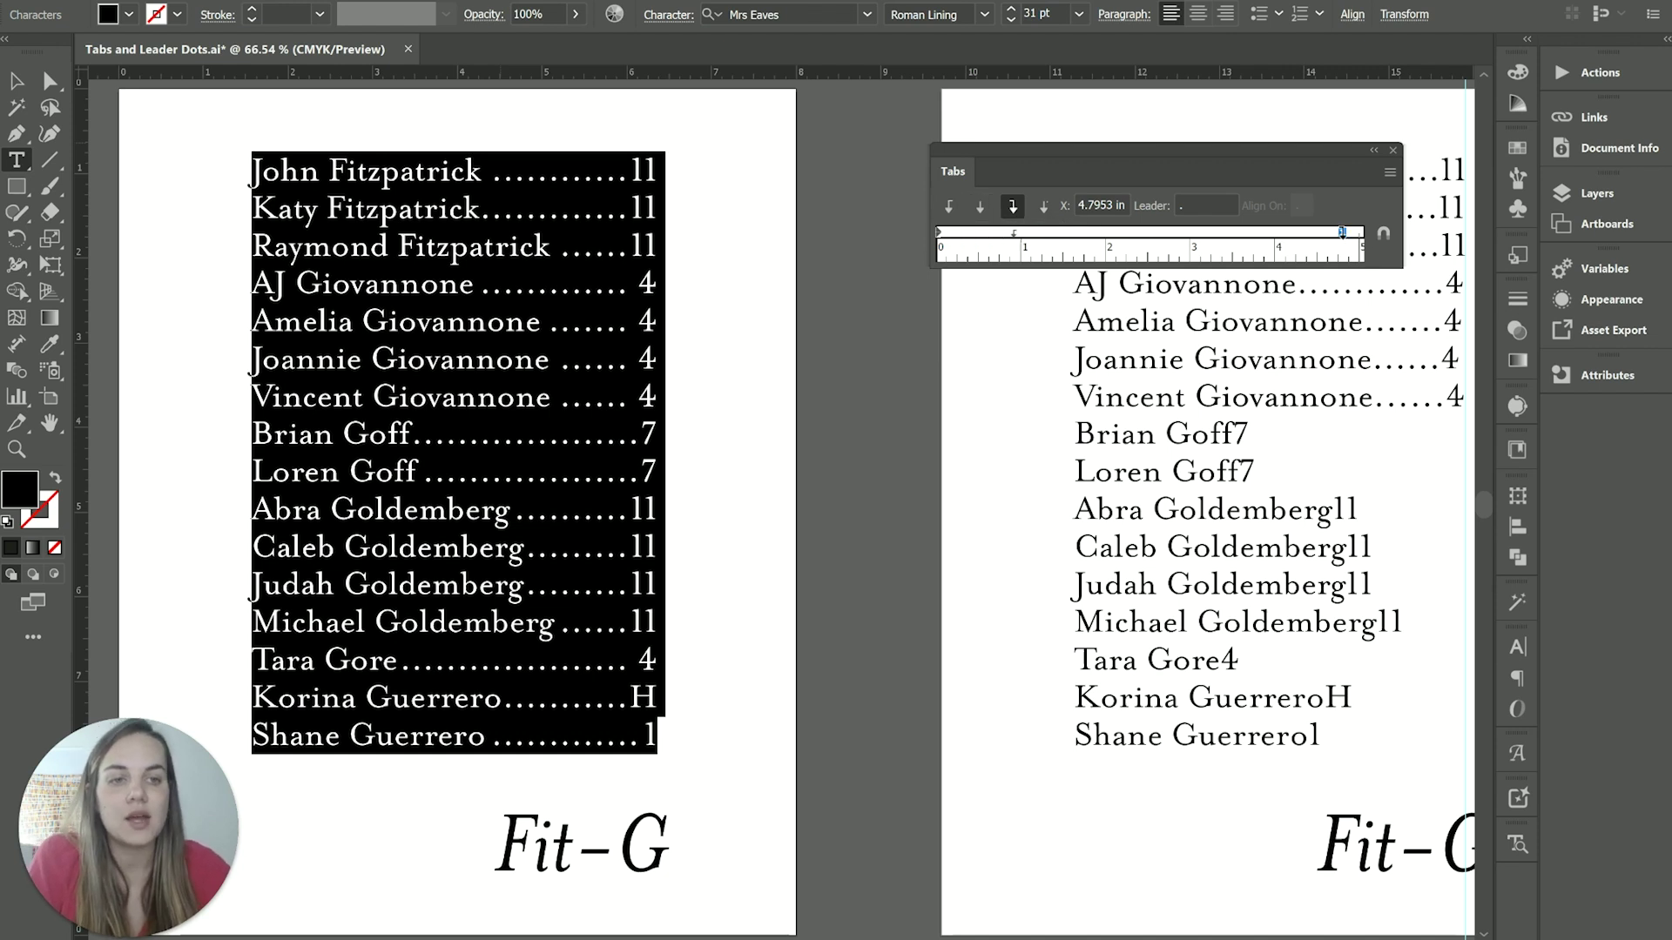
pyautogui.moveTo(1341, 234); pyautogui.dragTo(1291, 248)
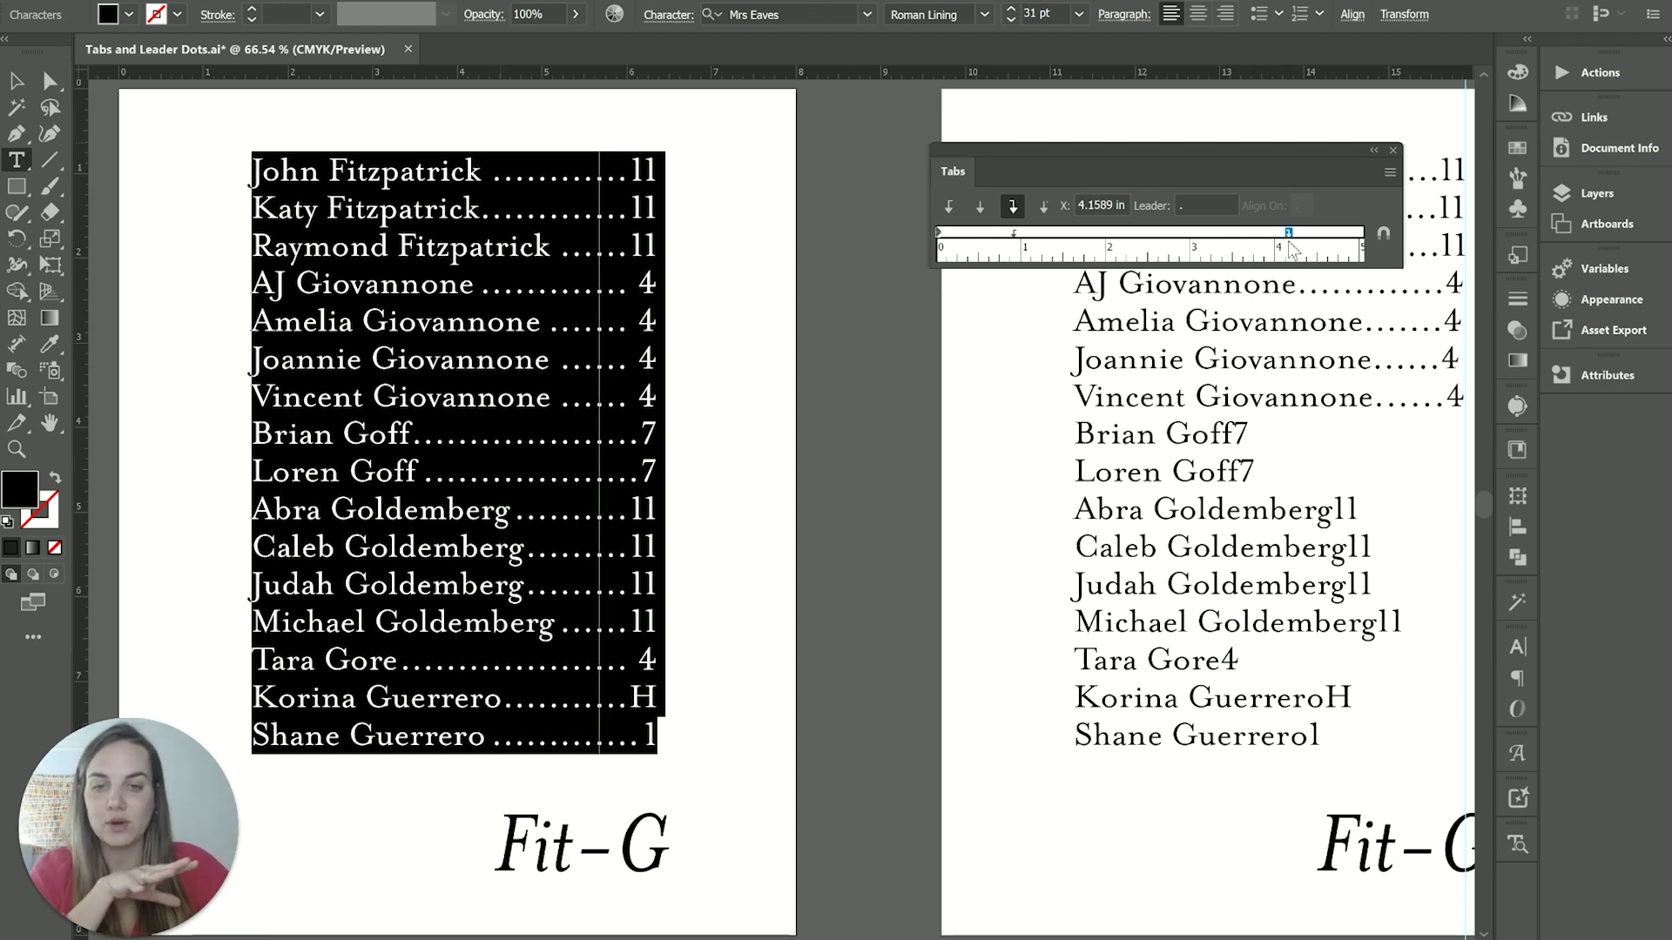
pyautogui.moveTo(1293, 251)
pyautogui.mouseDown()
pyautogui.moveTo(1320, 236)
pyautogui.moveTo(1230, 235)
pyautogui.mouseUp()
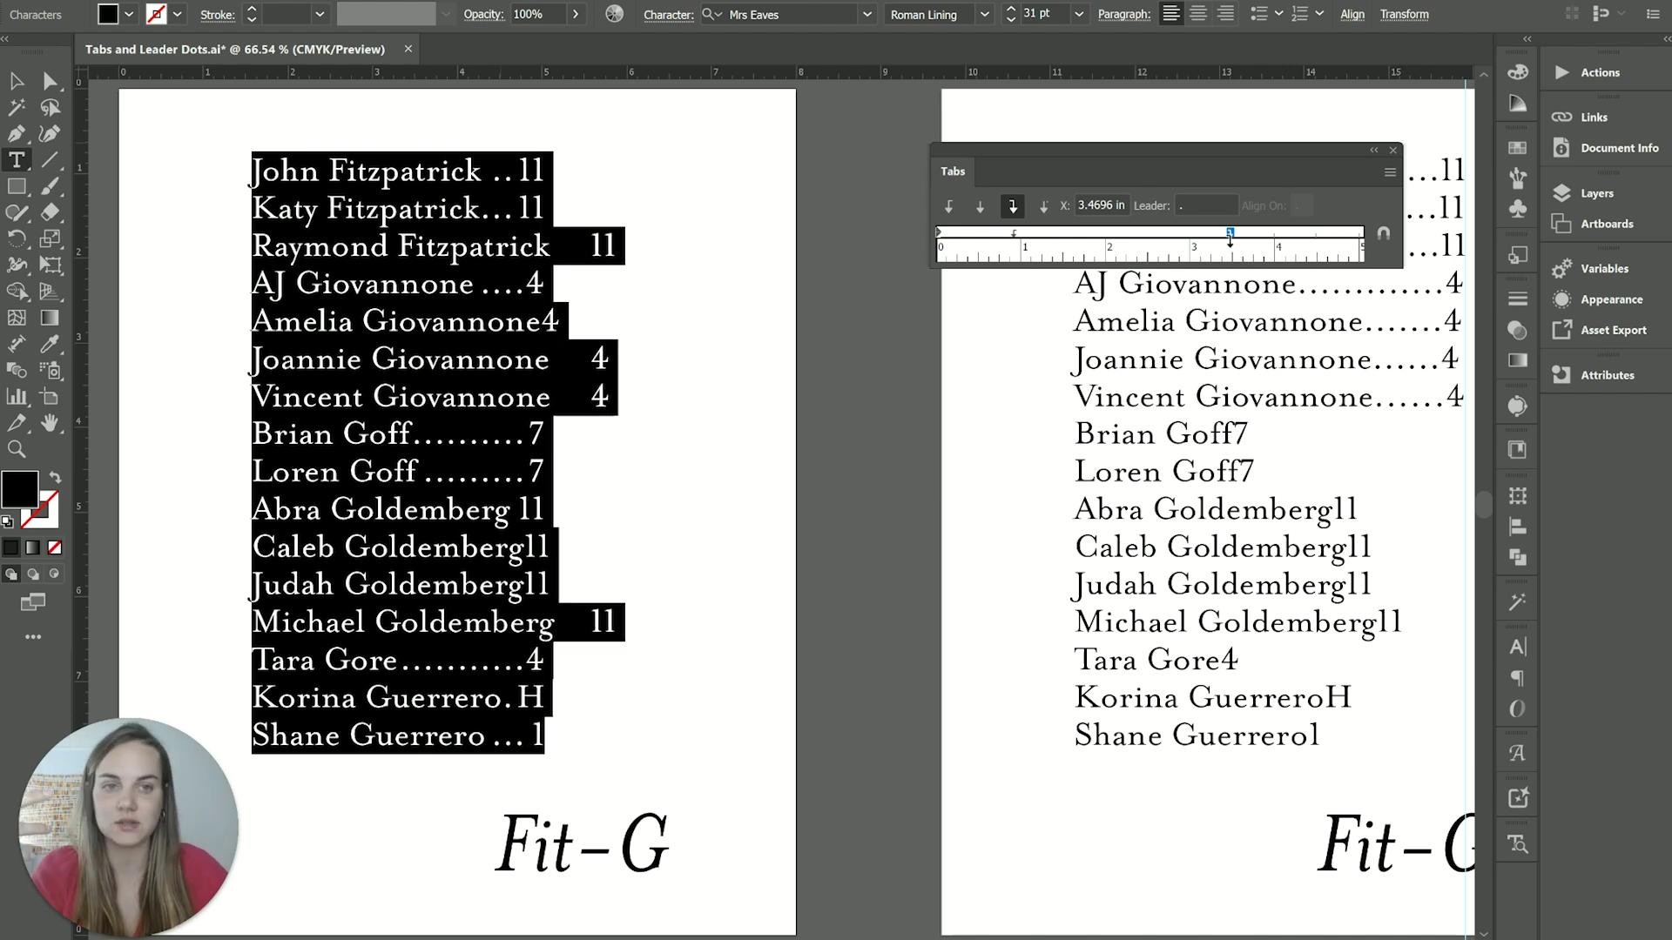
pyautogui.moveTo(1229, 242); pyautogui.dragTo(1349, 237)
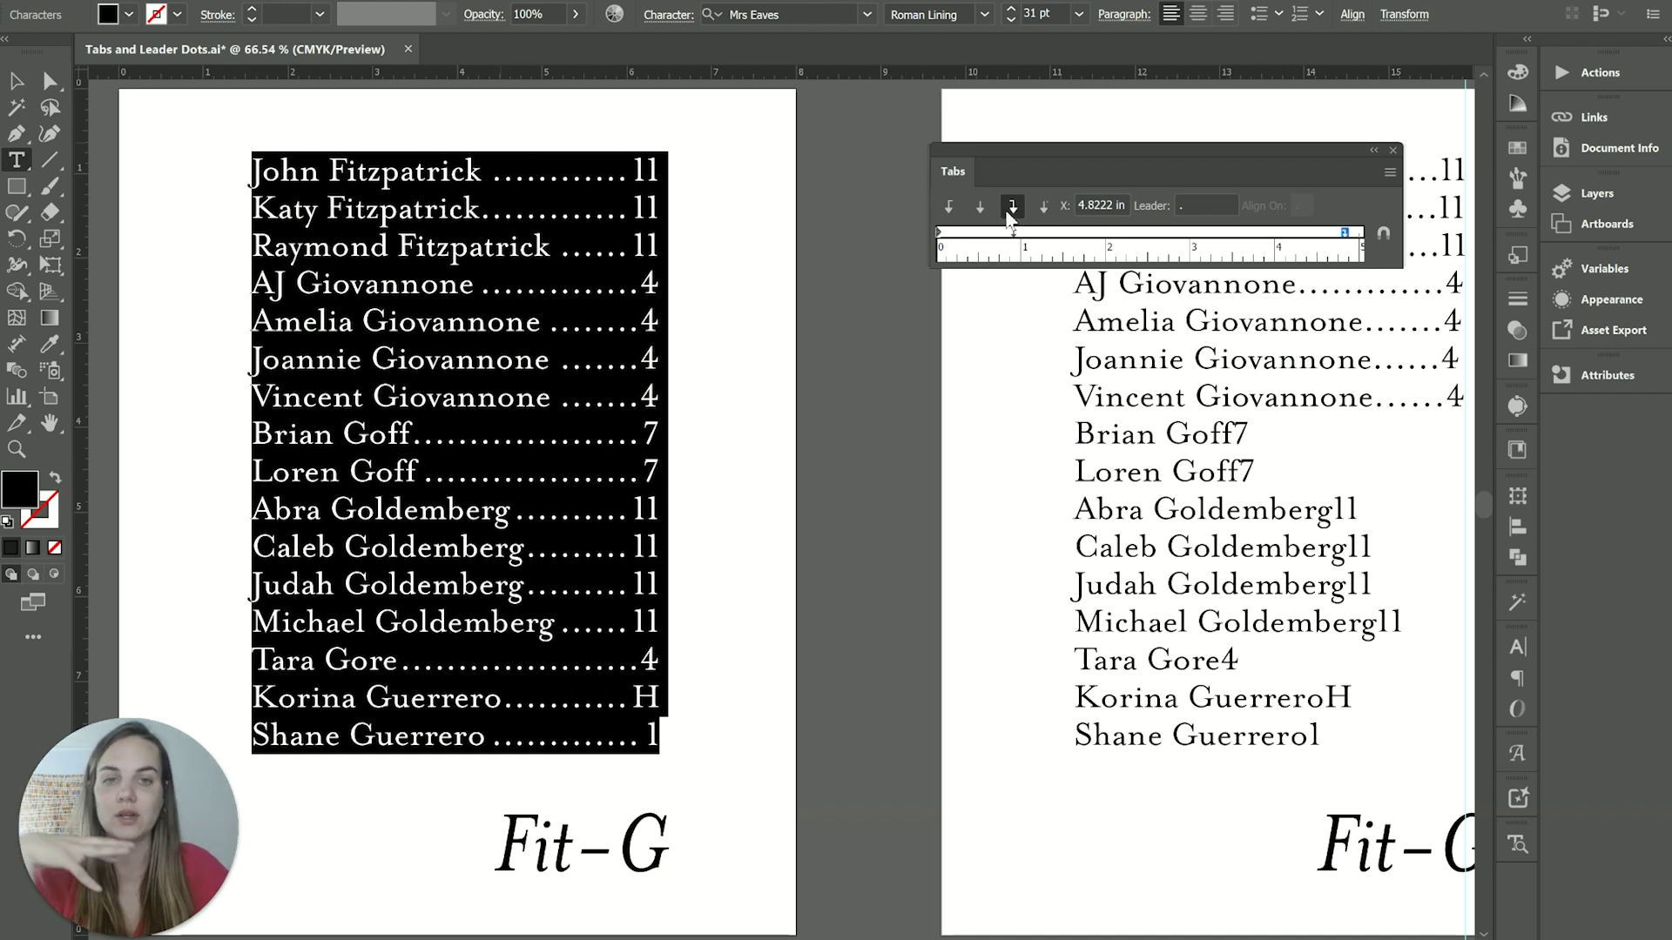
# - Try the center, right and left tab alignments, settling on Right-Justified Tab
pyautogui.click(980, 208)
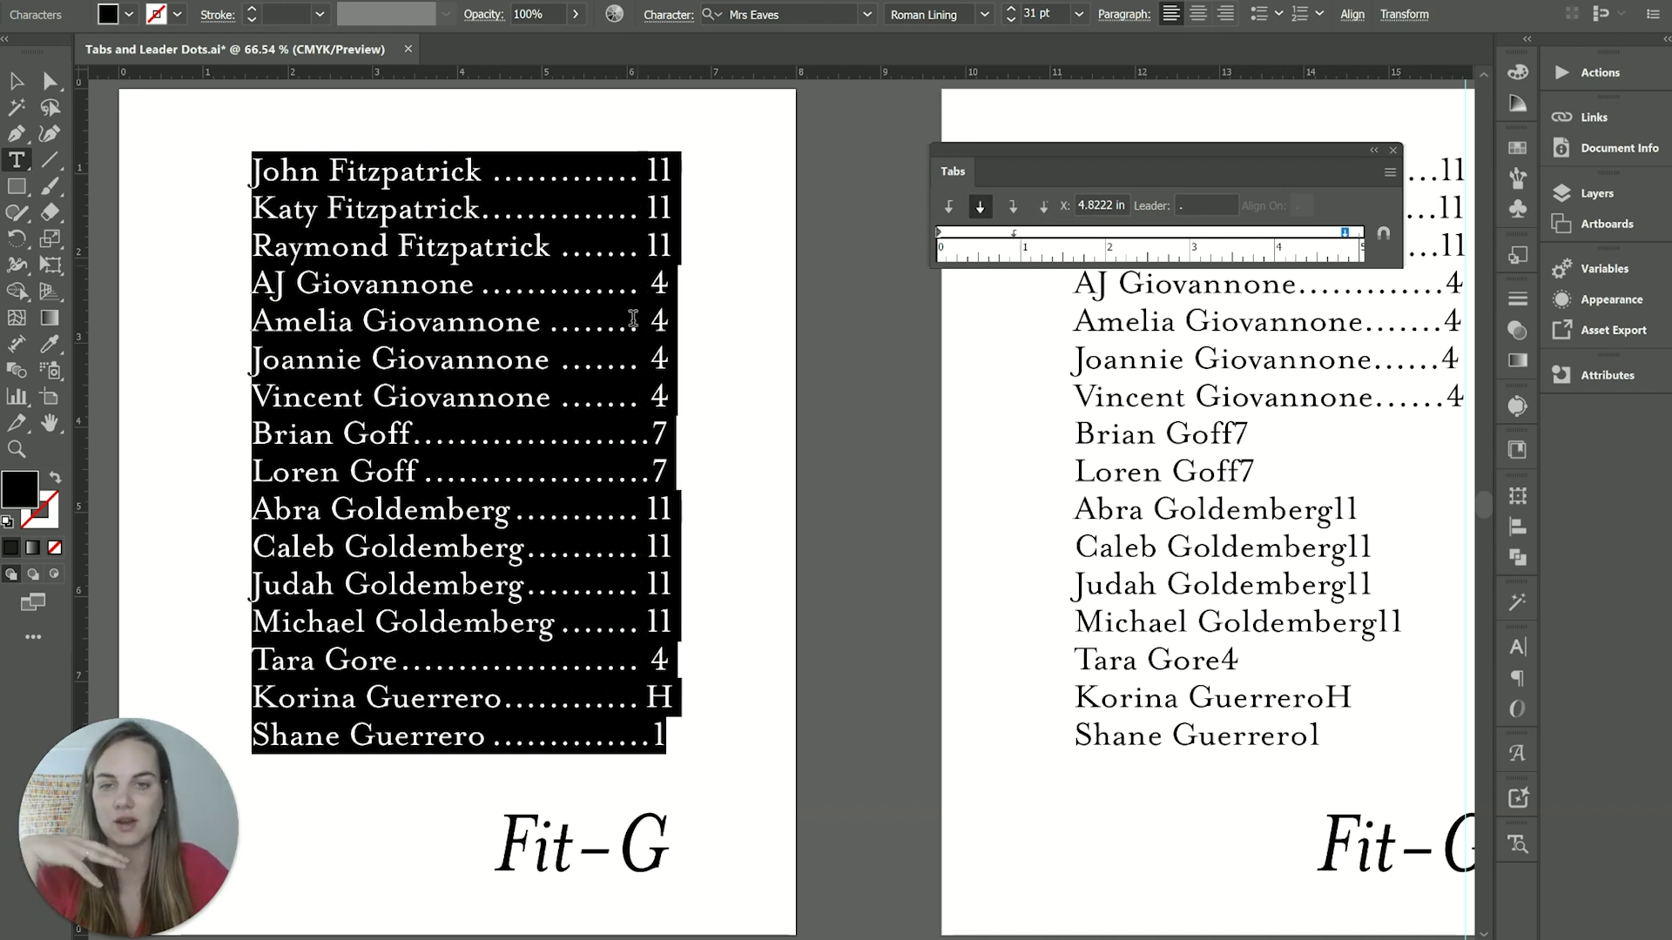
pyautogui.click(1011, 207)
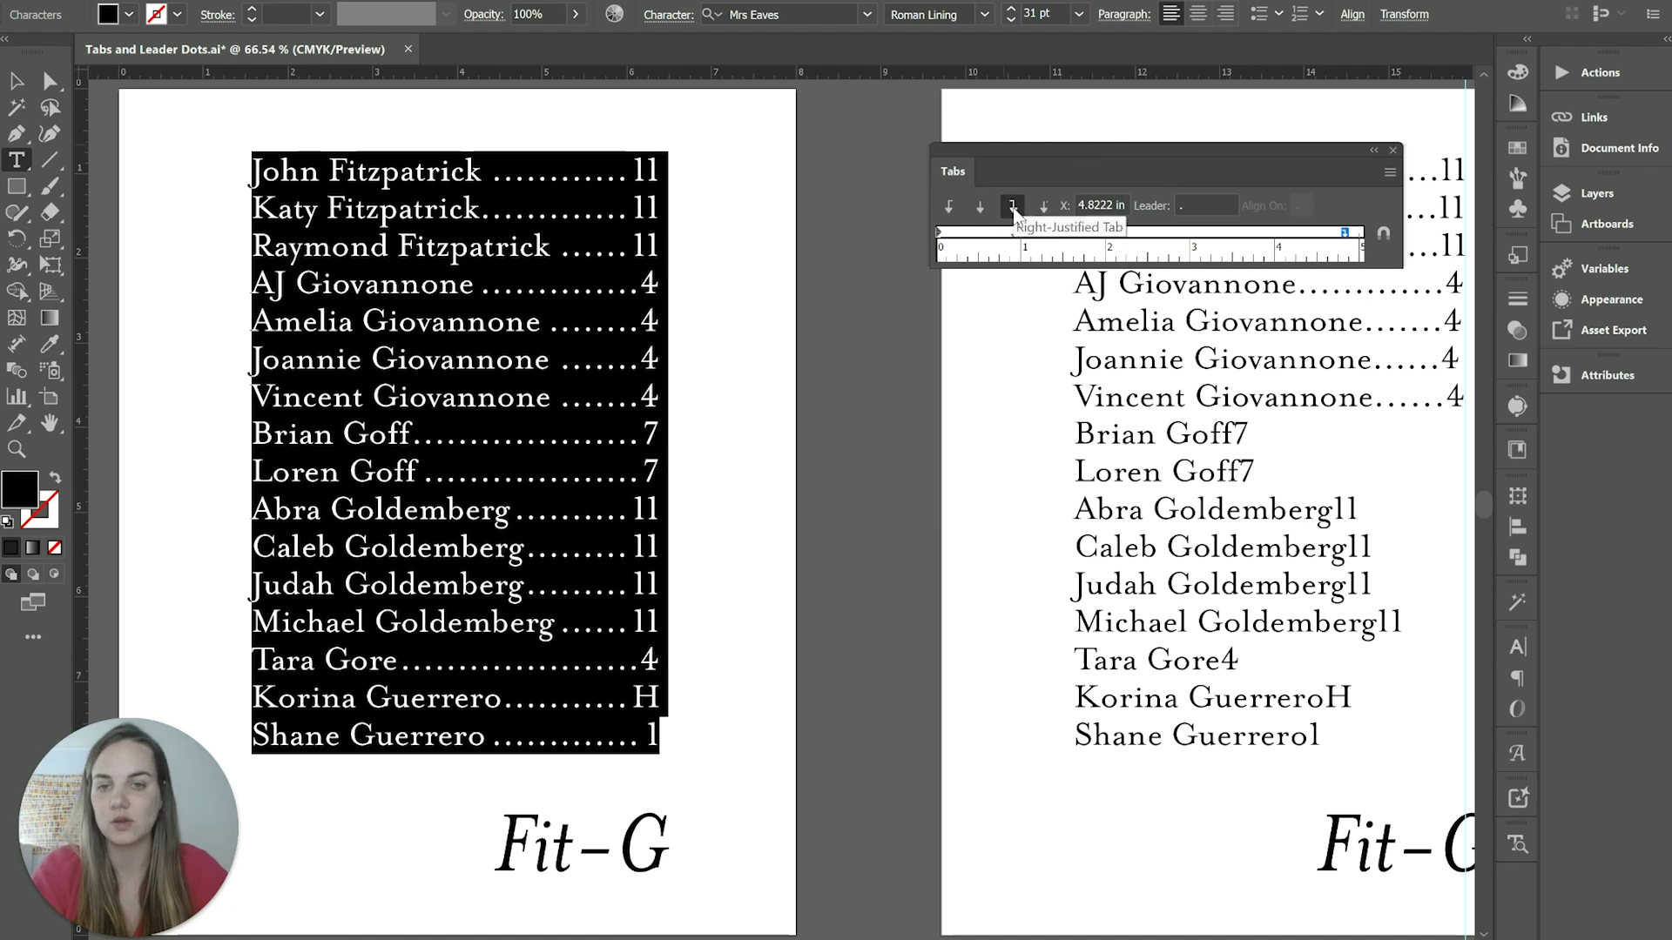
pyautogui.click(949, 207)
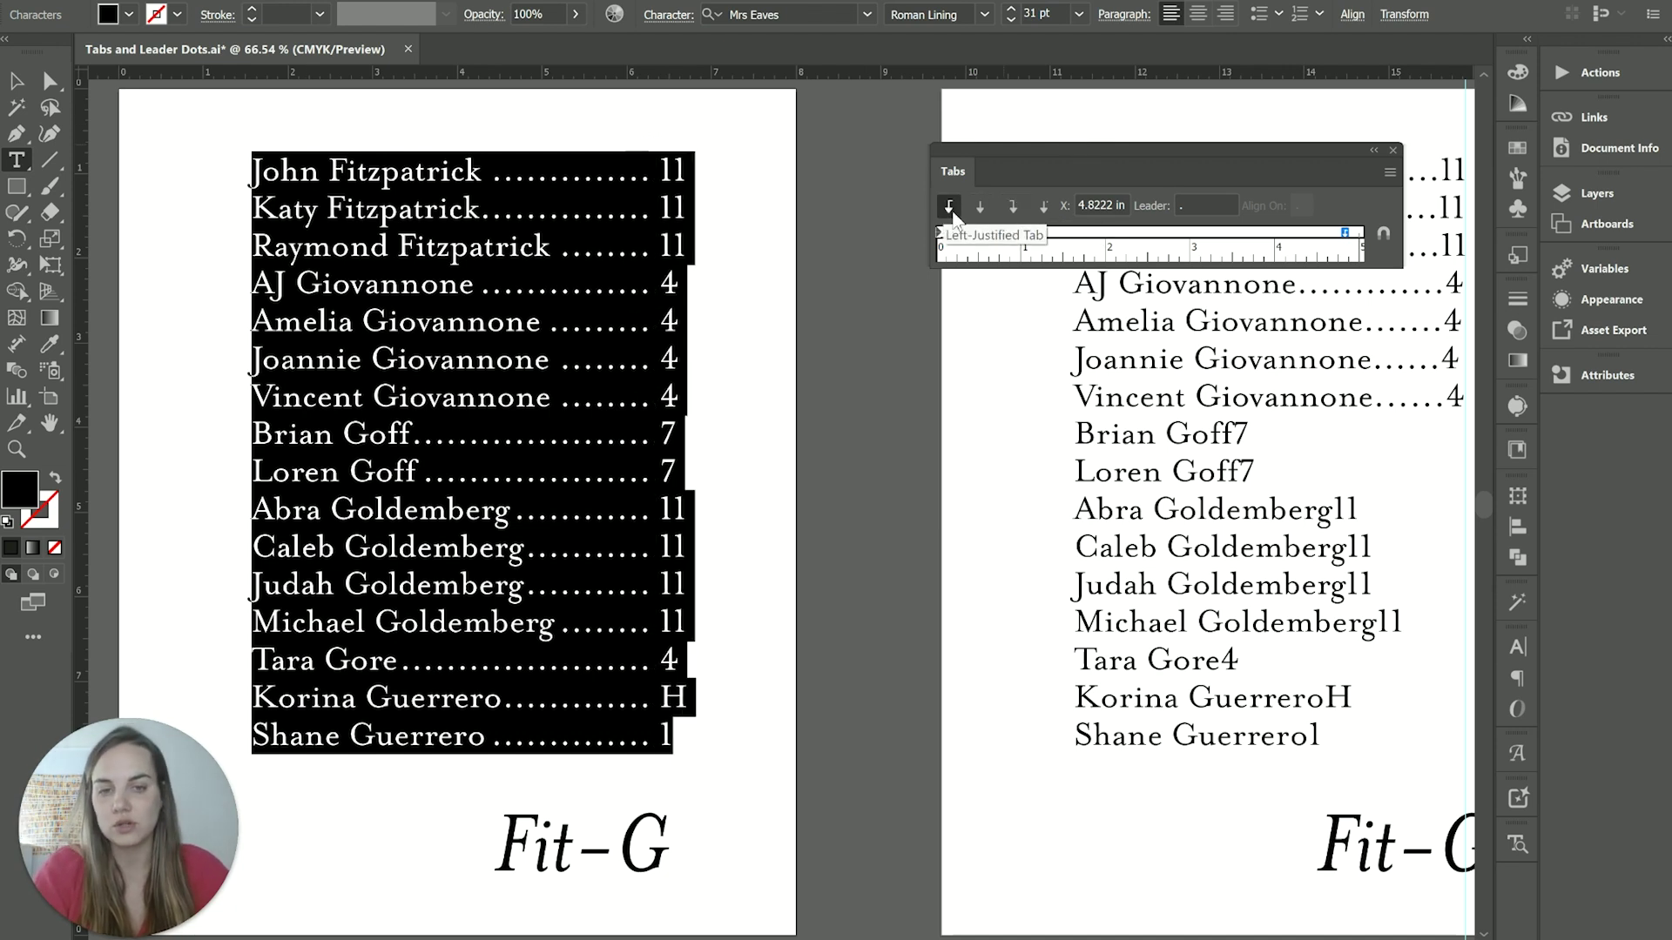
pyautogui.click(979, 207)
pyautogui.click(1012, 207)
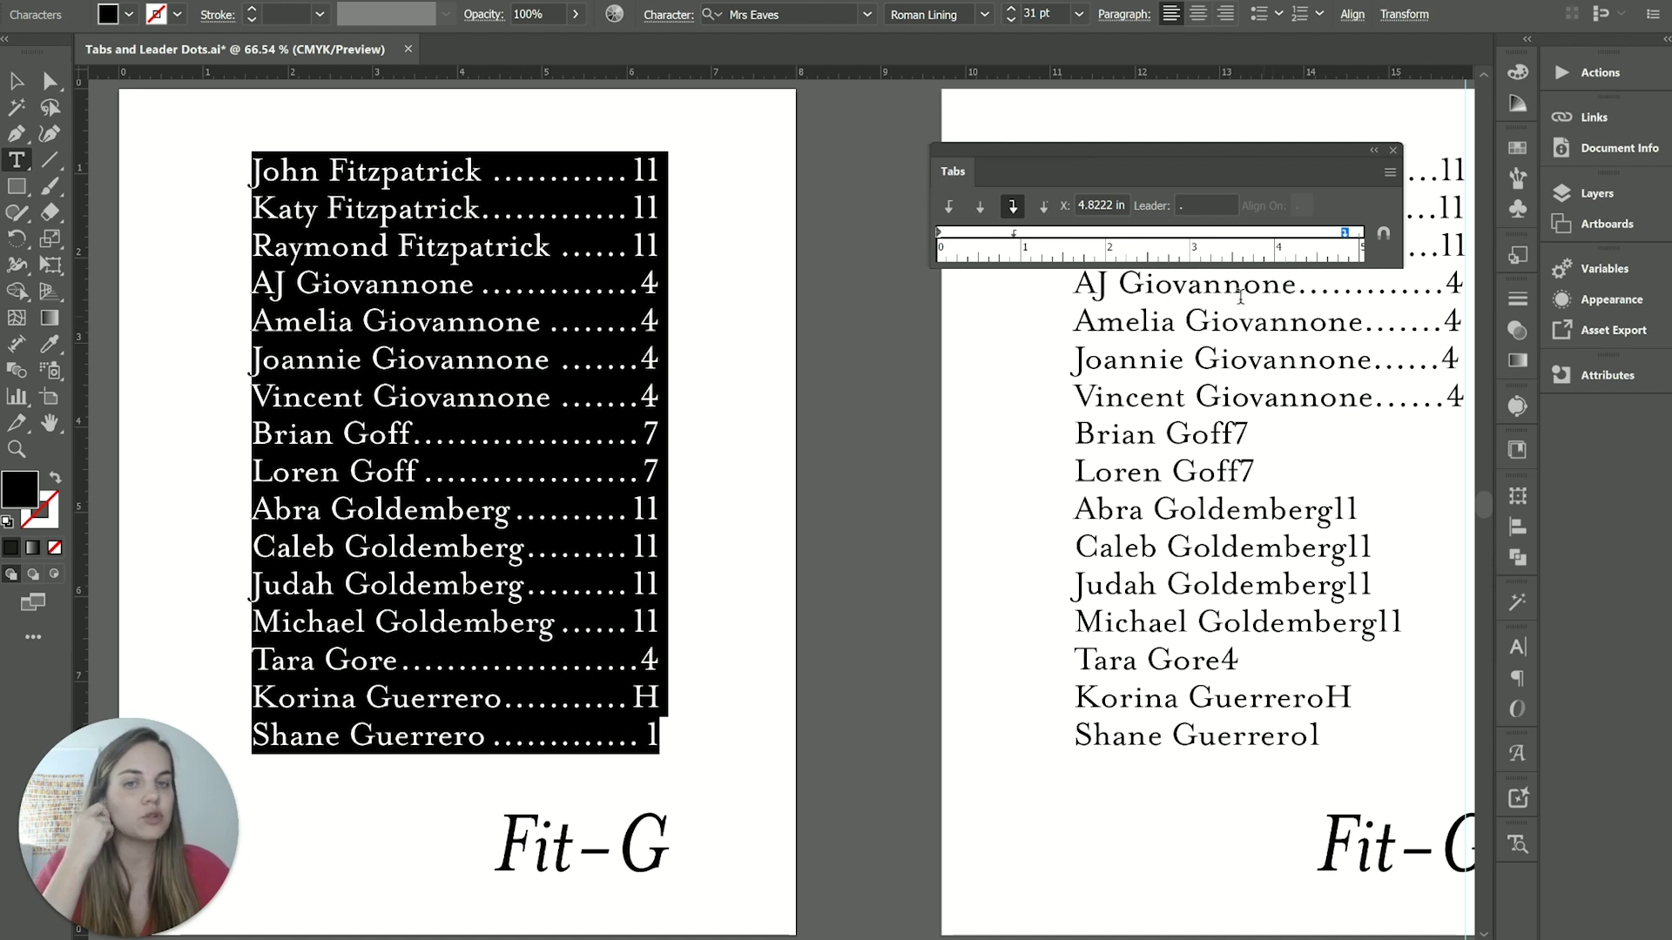
pyautogui.click(1218, 205)
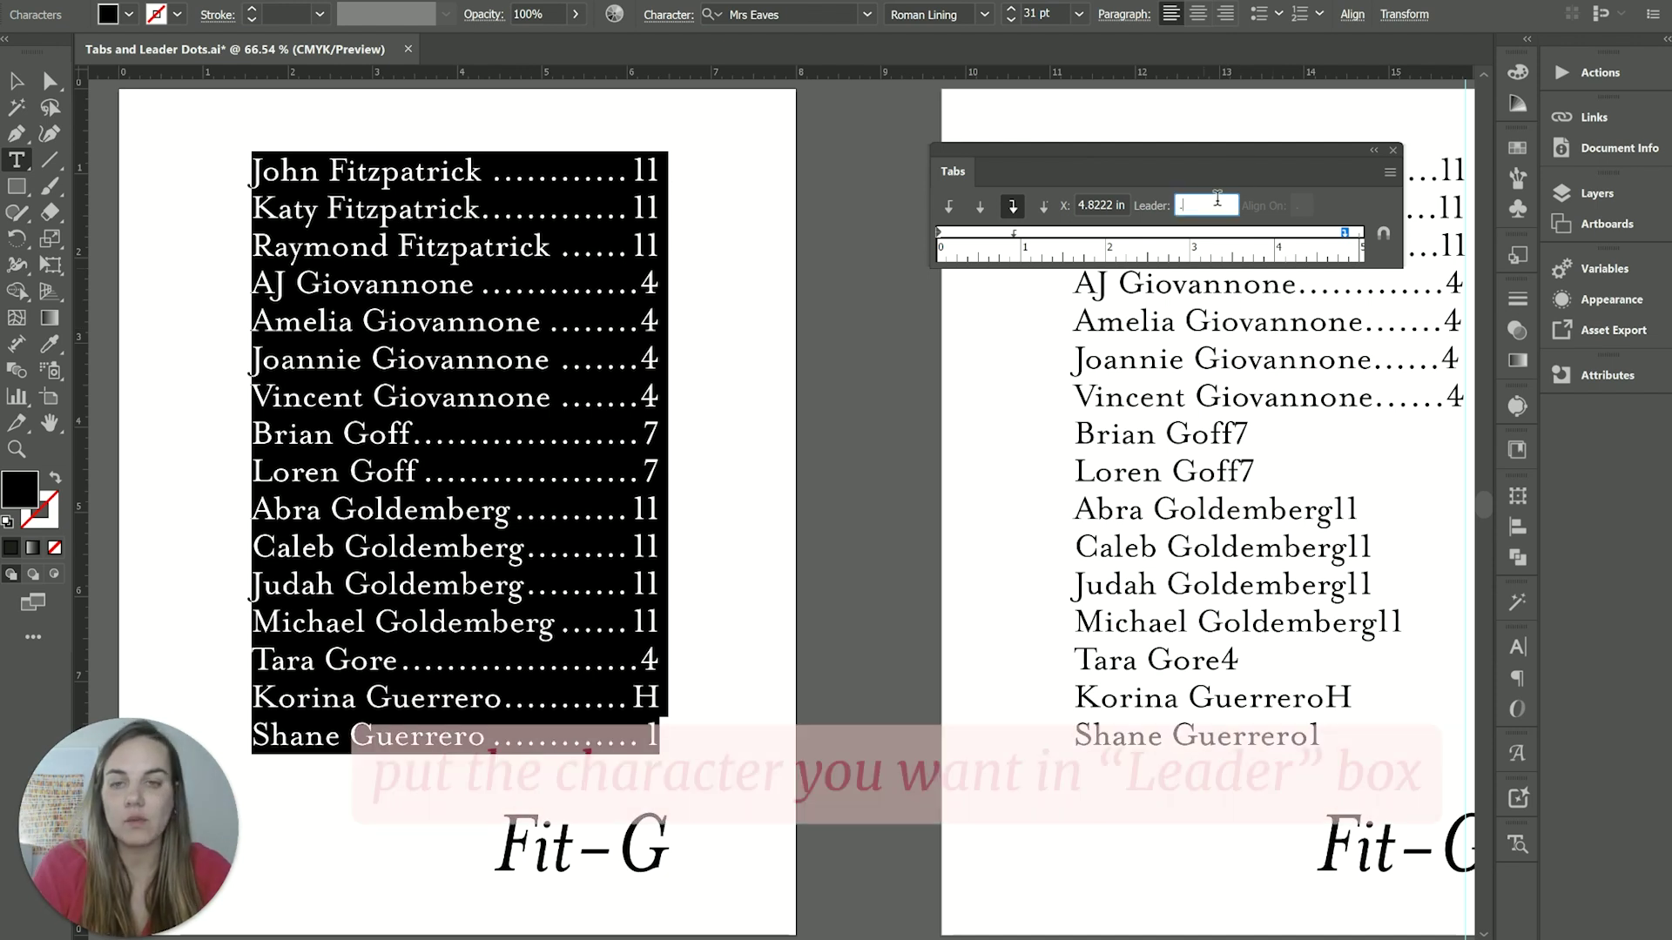
pyautogui.press('BackSpace')
pyautogui.write('!')
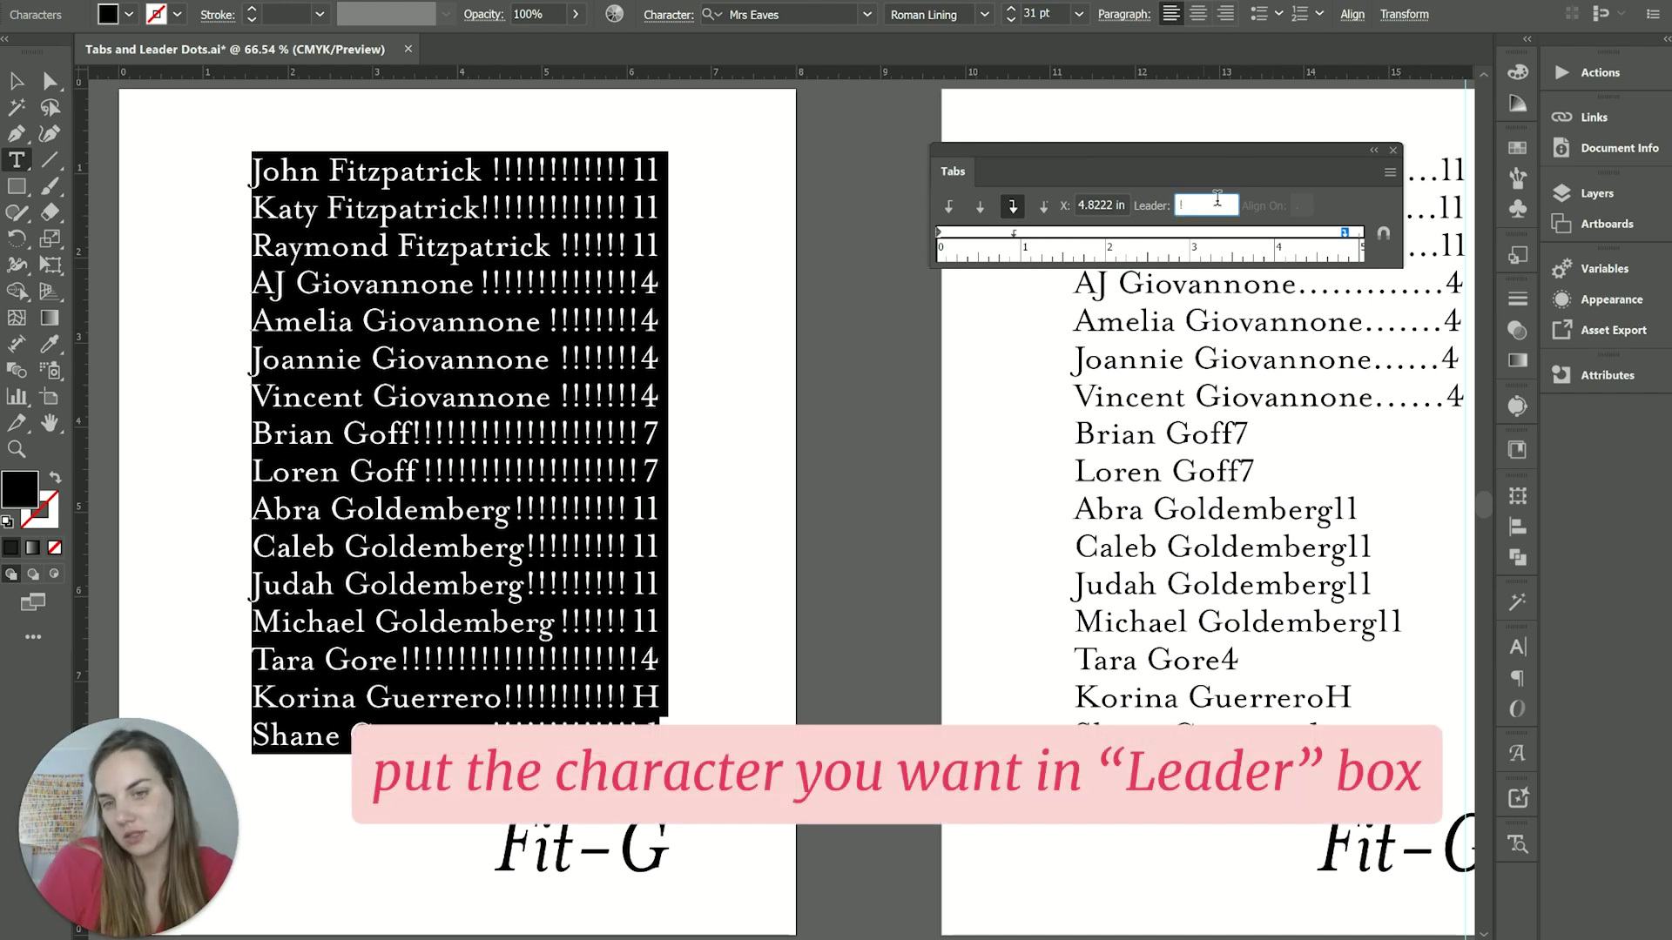
pyautogui.press('BackSpace')
pyautogui.write('-')
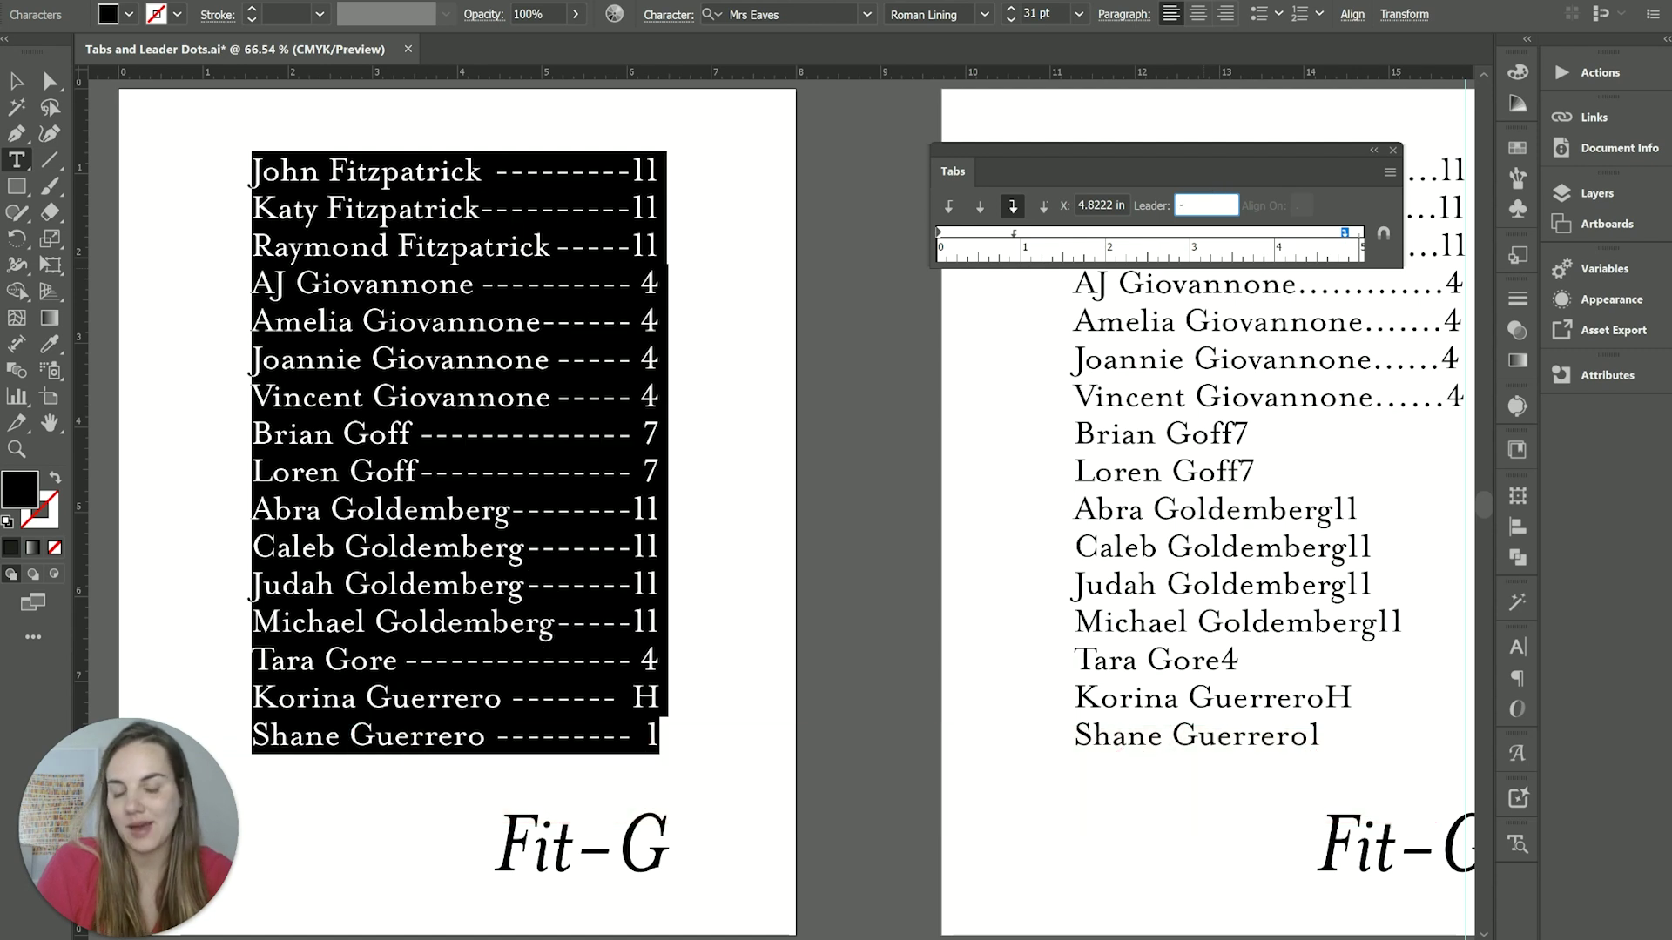
pyautogui.press('BackSpace')
pyautogui.write('*')
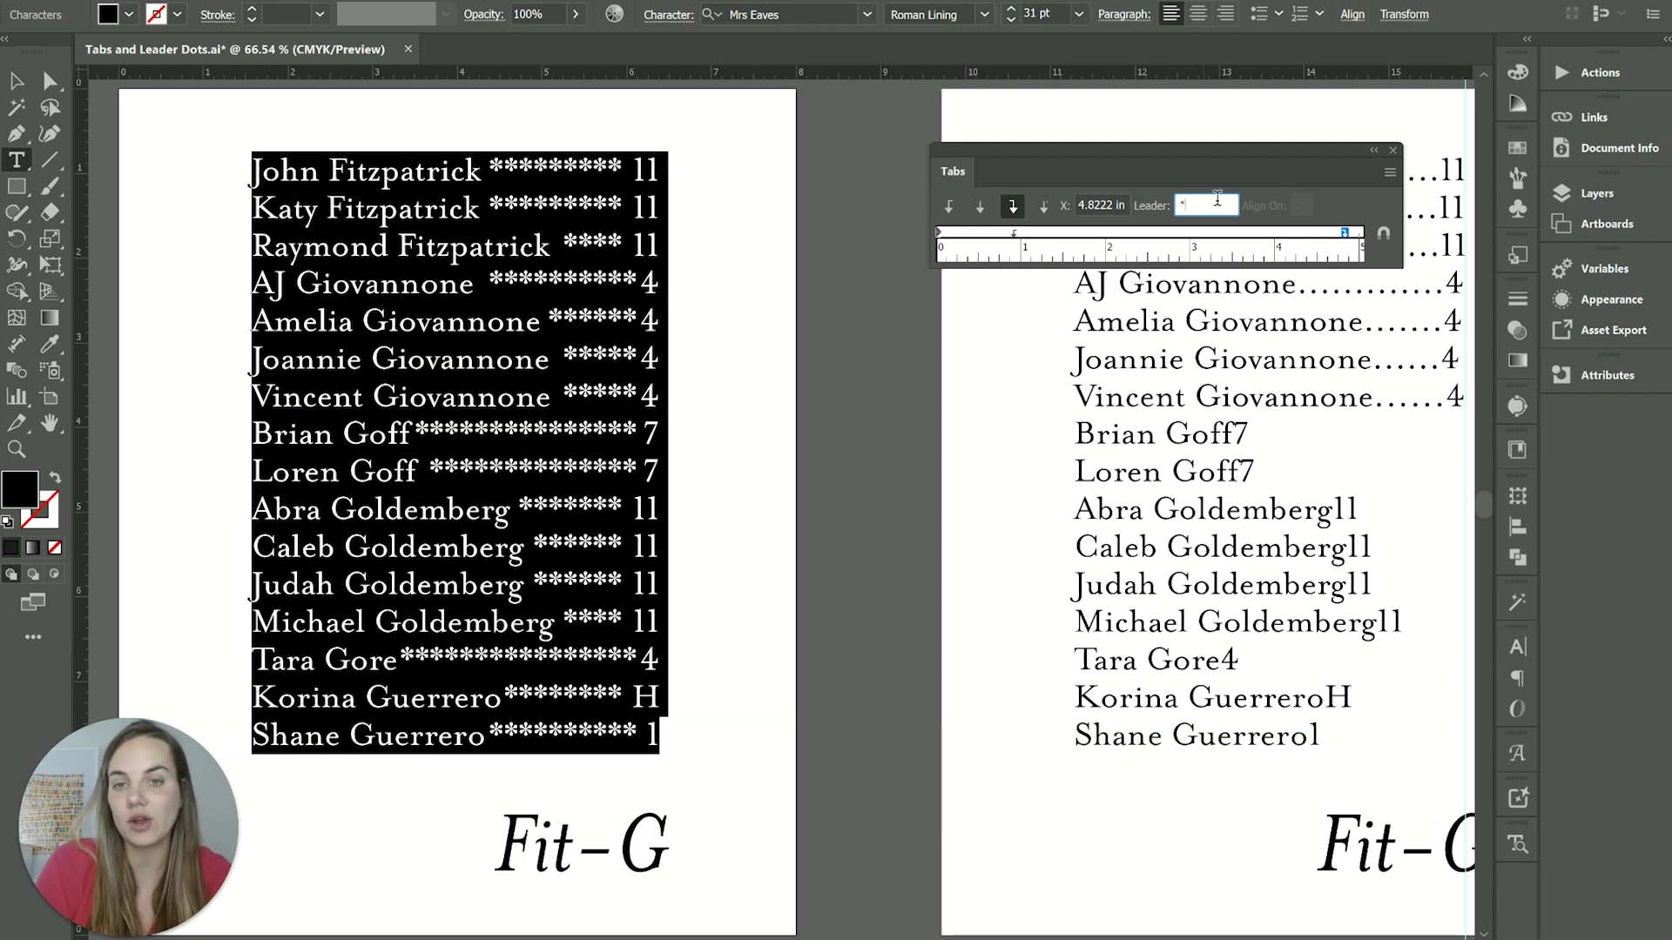
pyautogui.press('BackSpace')
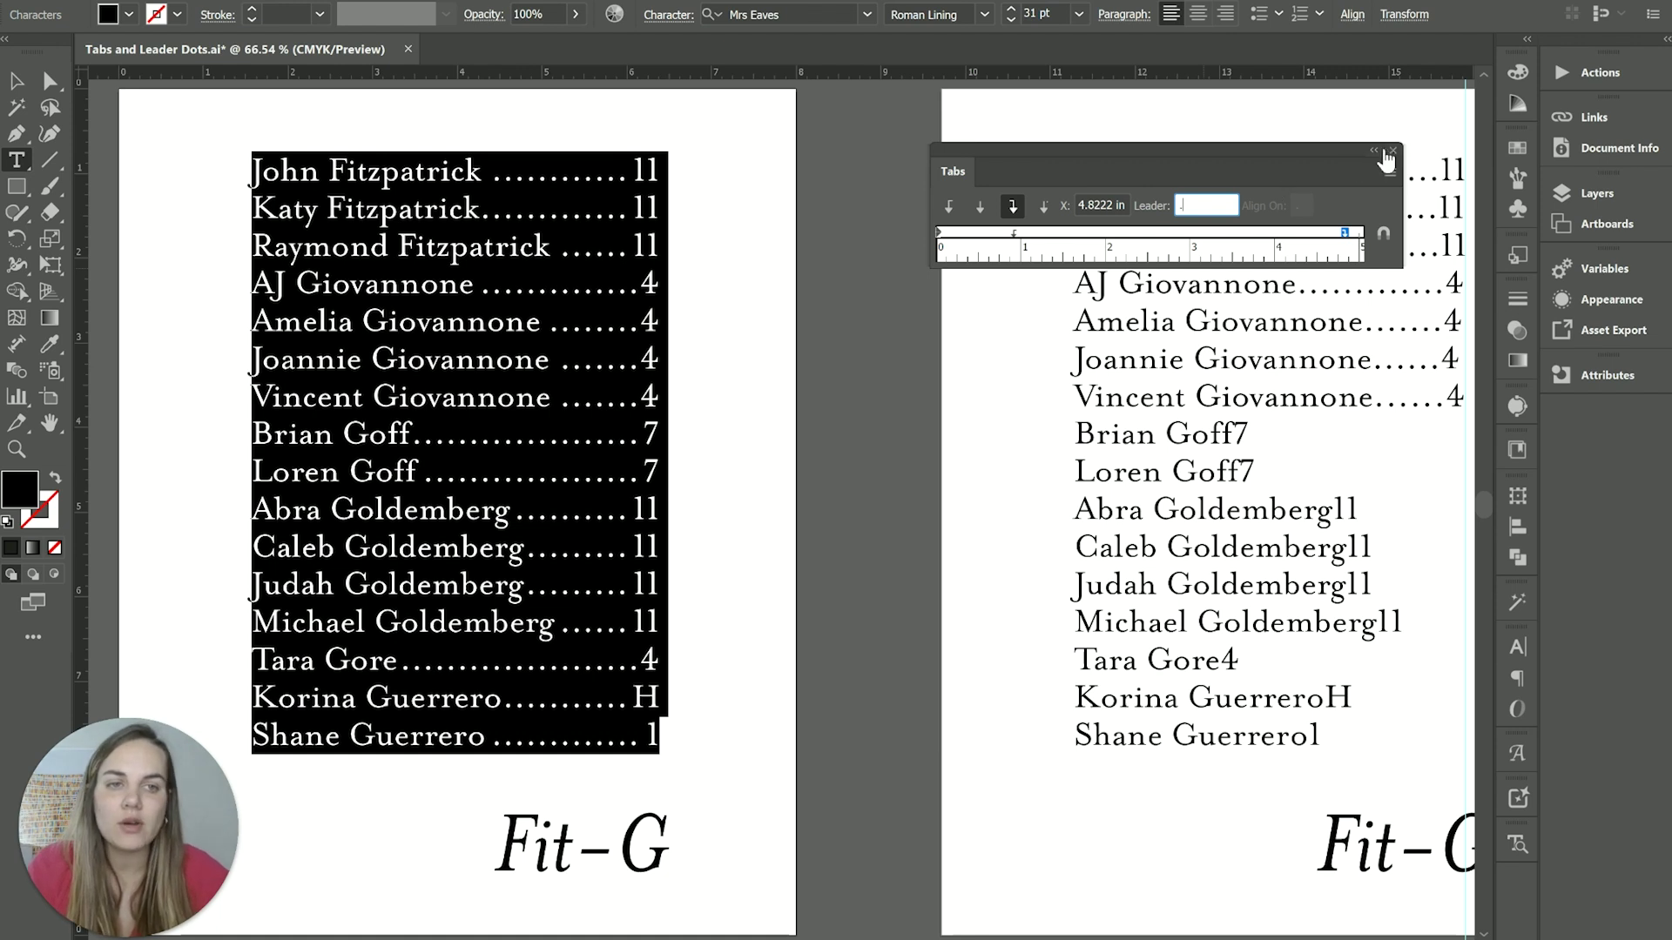
pyautogui.click(16, 81)
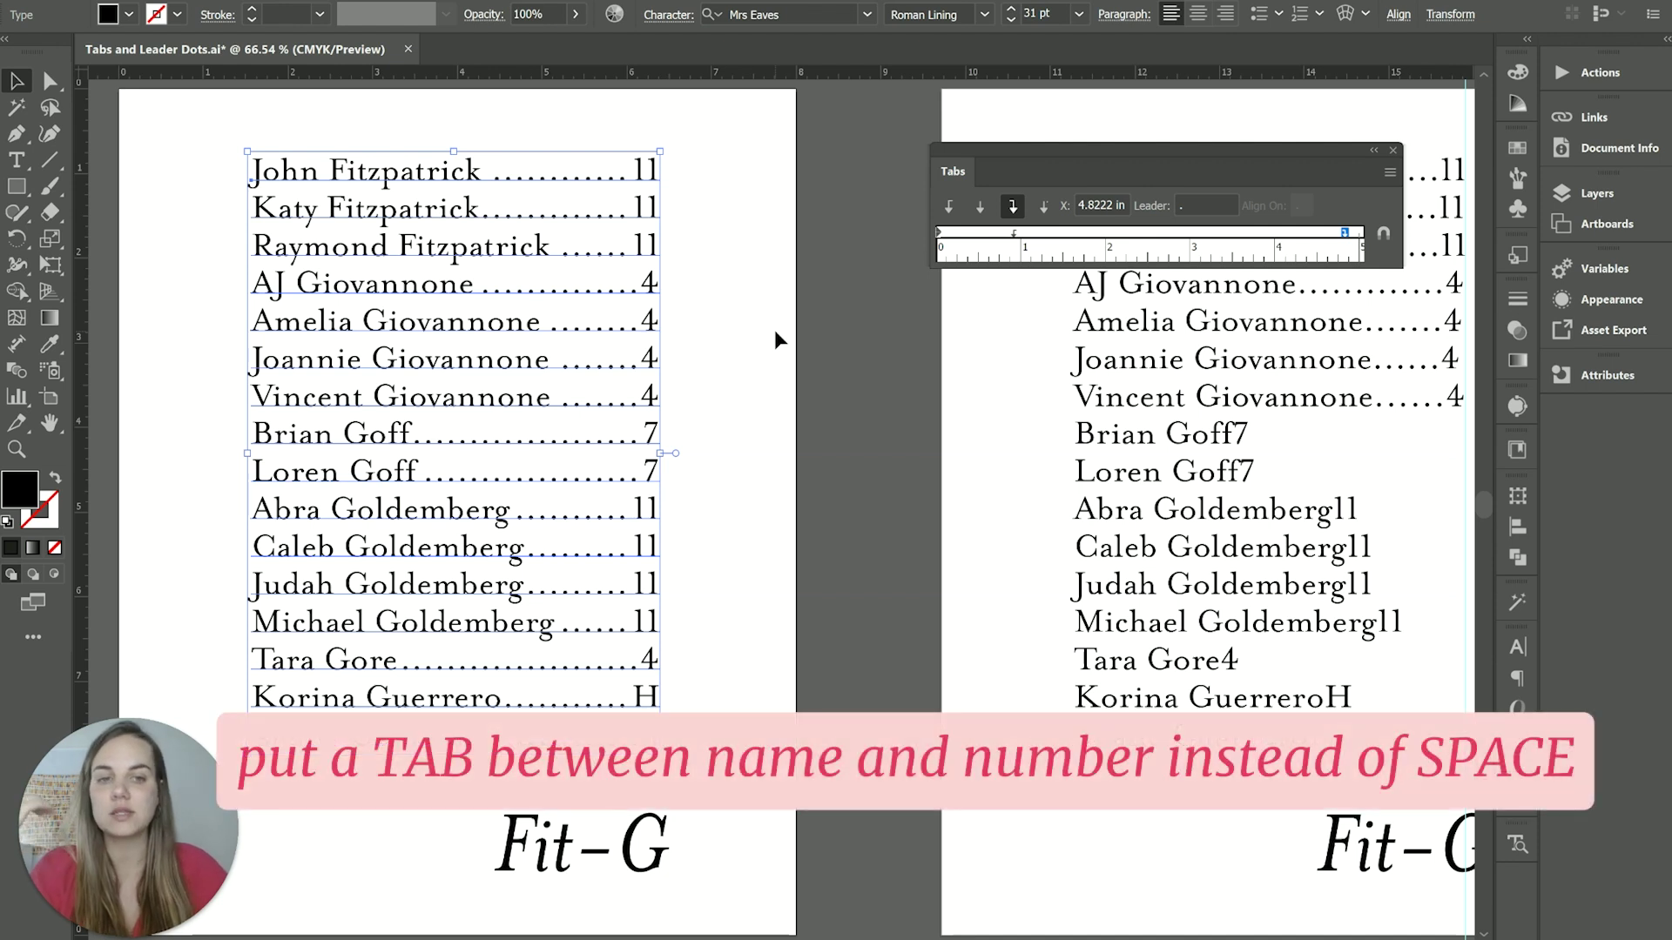
# - Add a test tab before the 7 in the right-hand list, then delete it and the space
pyautogui.doubleClick(1230, 436)
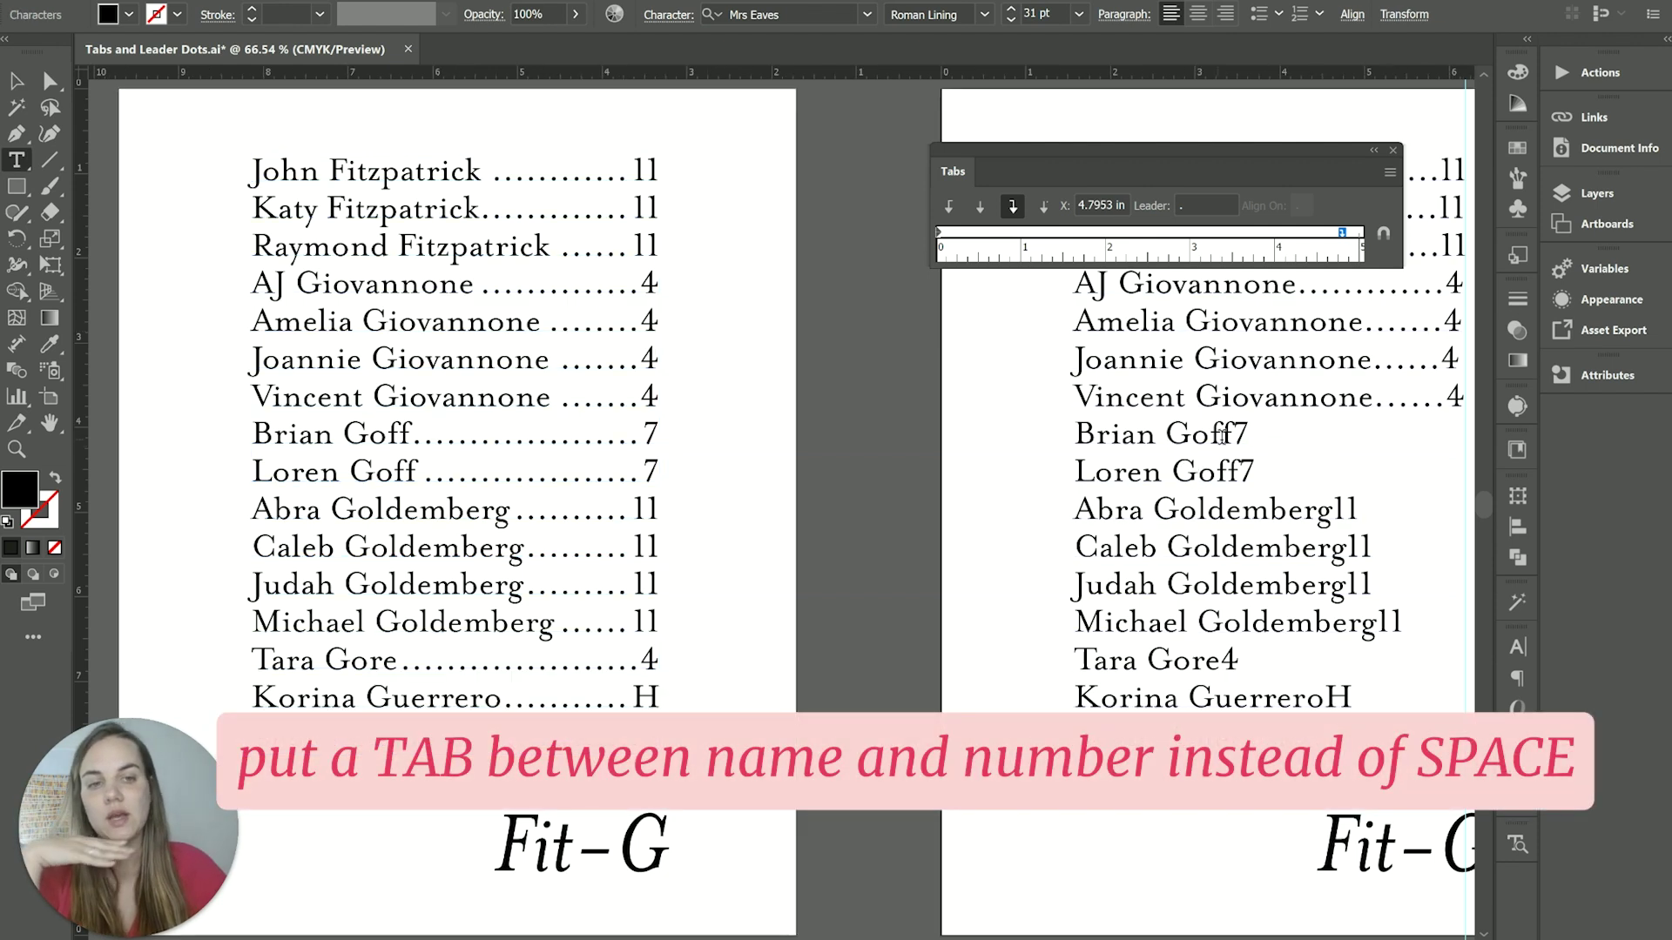
pyautogui.hscroll(6, 1230, 433)
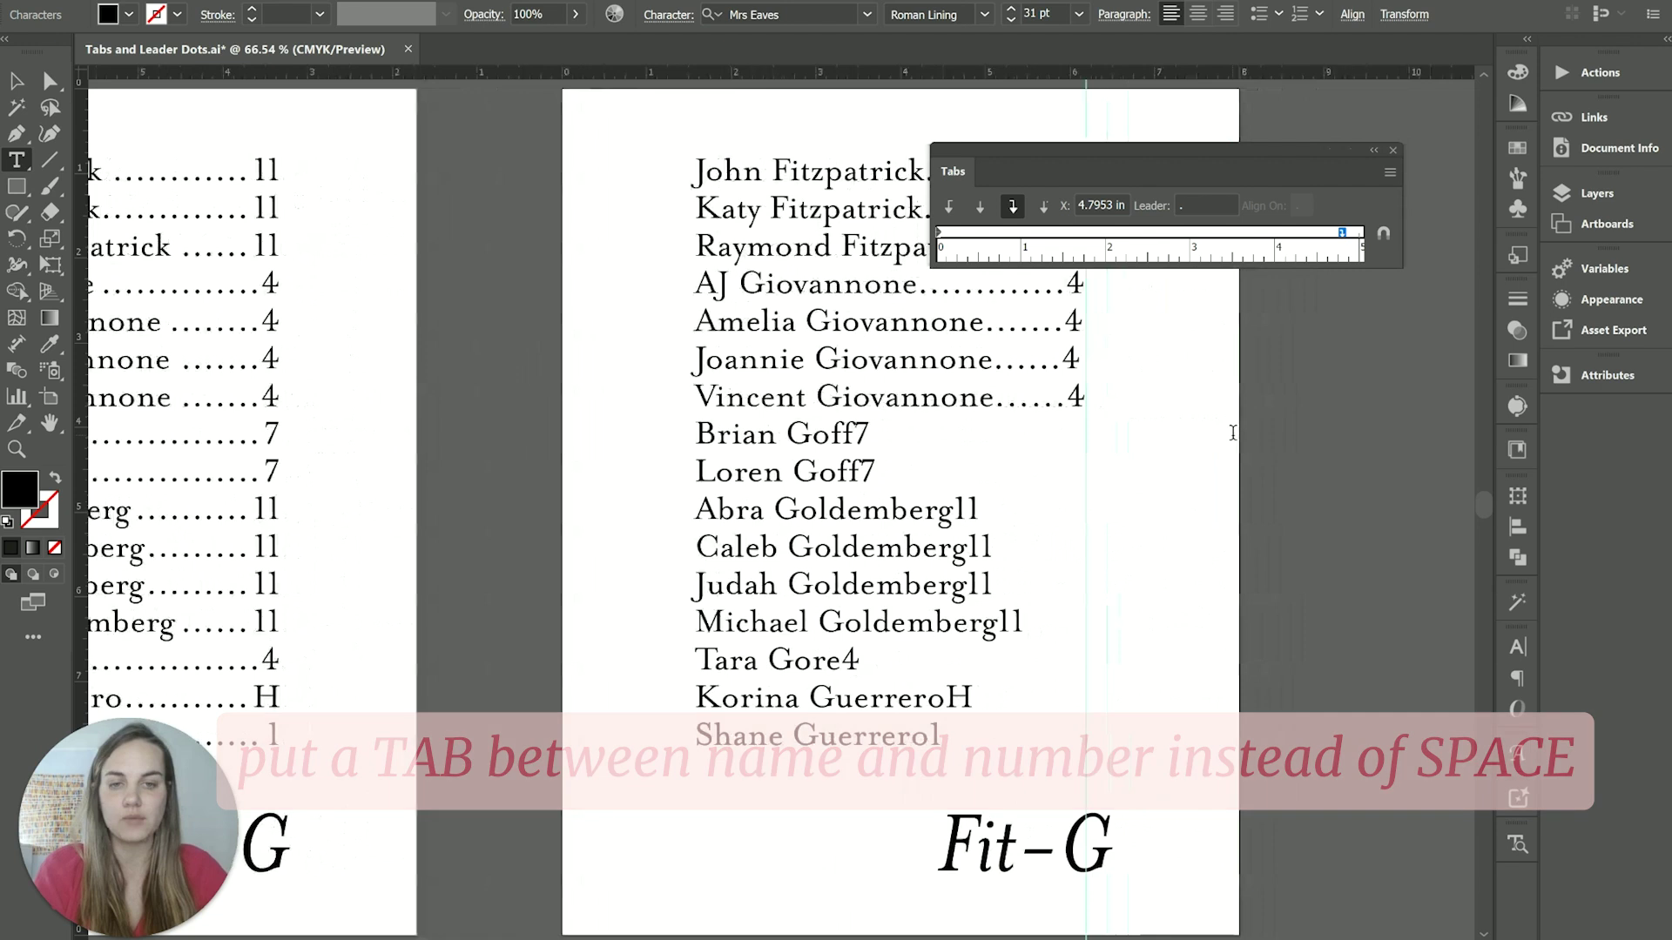
pyautogui.press('Left')
pyautogui.press('Tab')
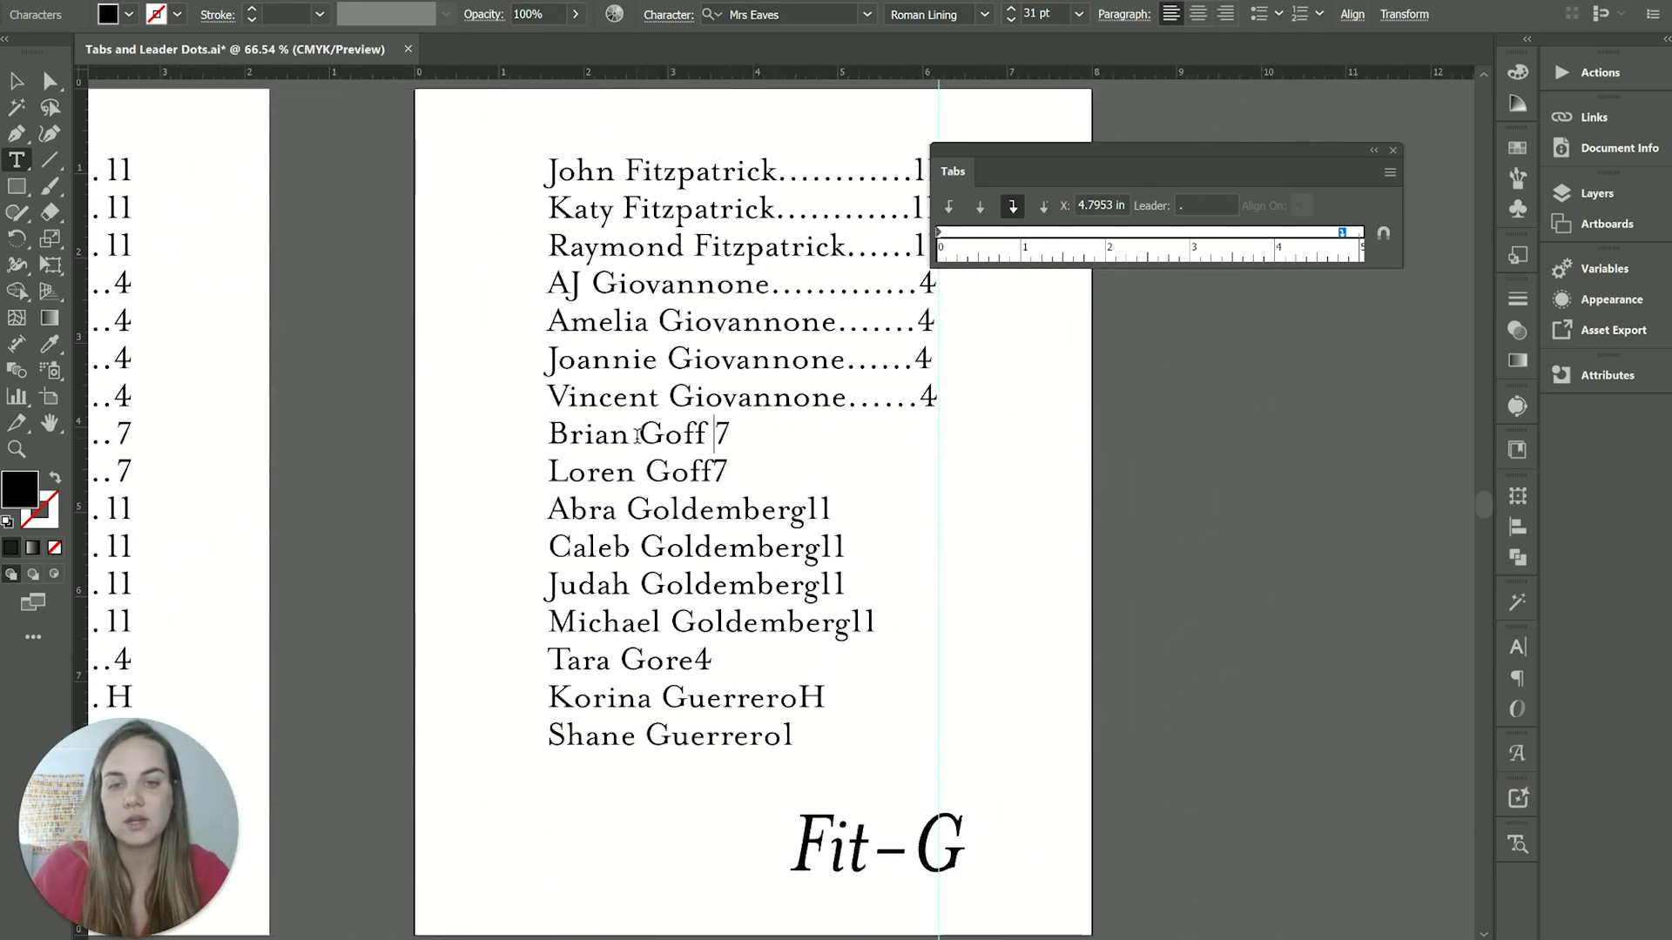
pyautogui.press('BackSpace')
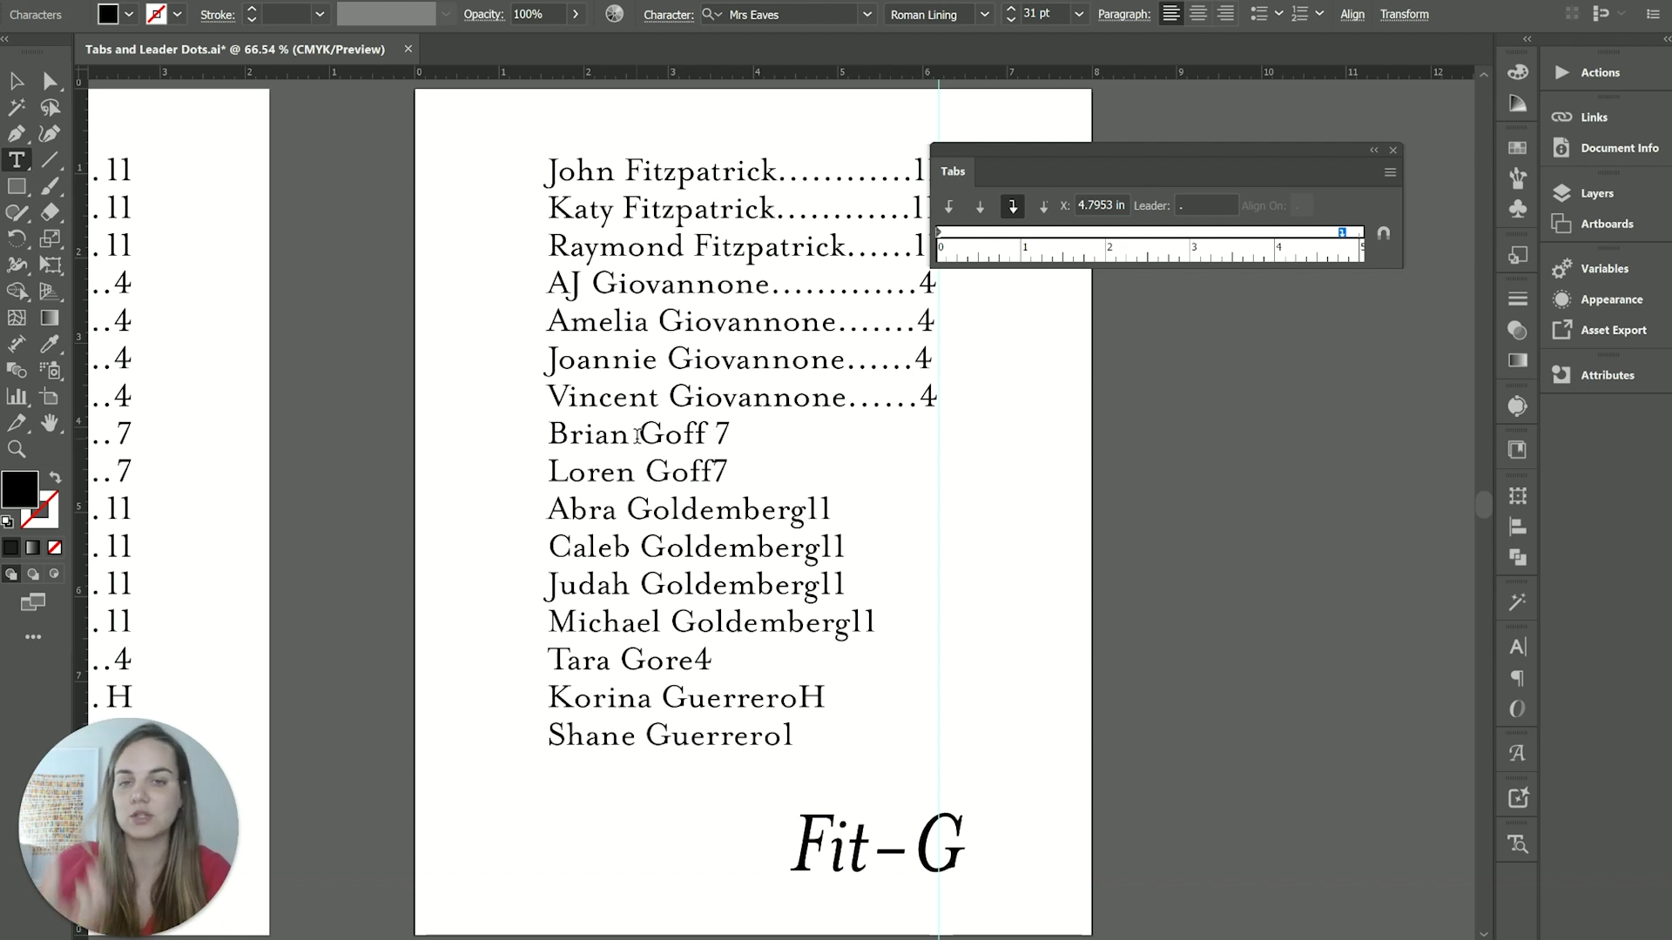
pyautogui.press('BackSpace')
# - Hide the Tabs panel, retest and remove tabs before the 7, then go to the browser
pyautogui.hotkey('ctrl', 'shift', 't')
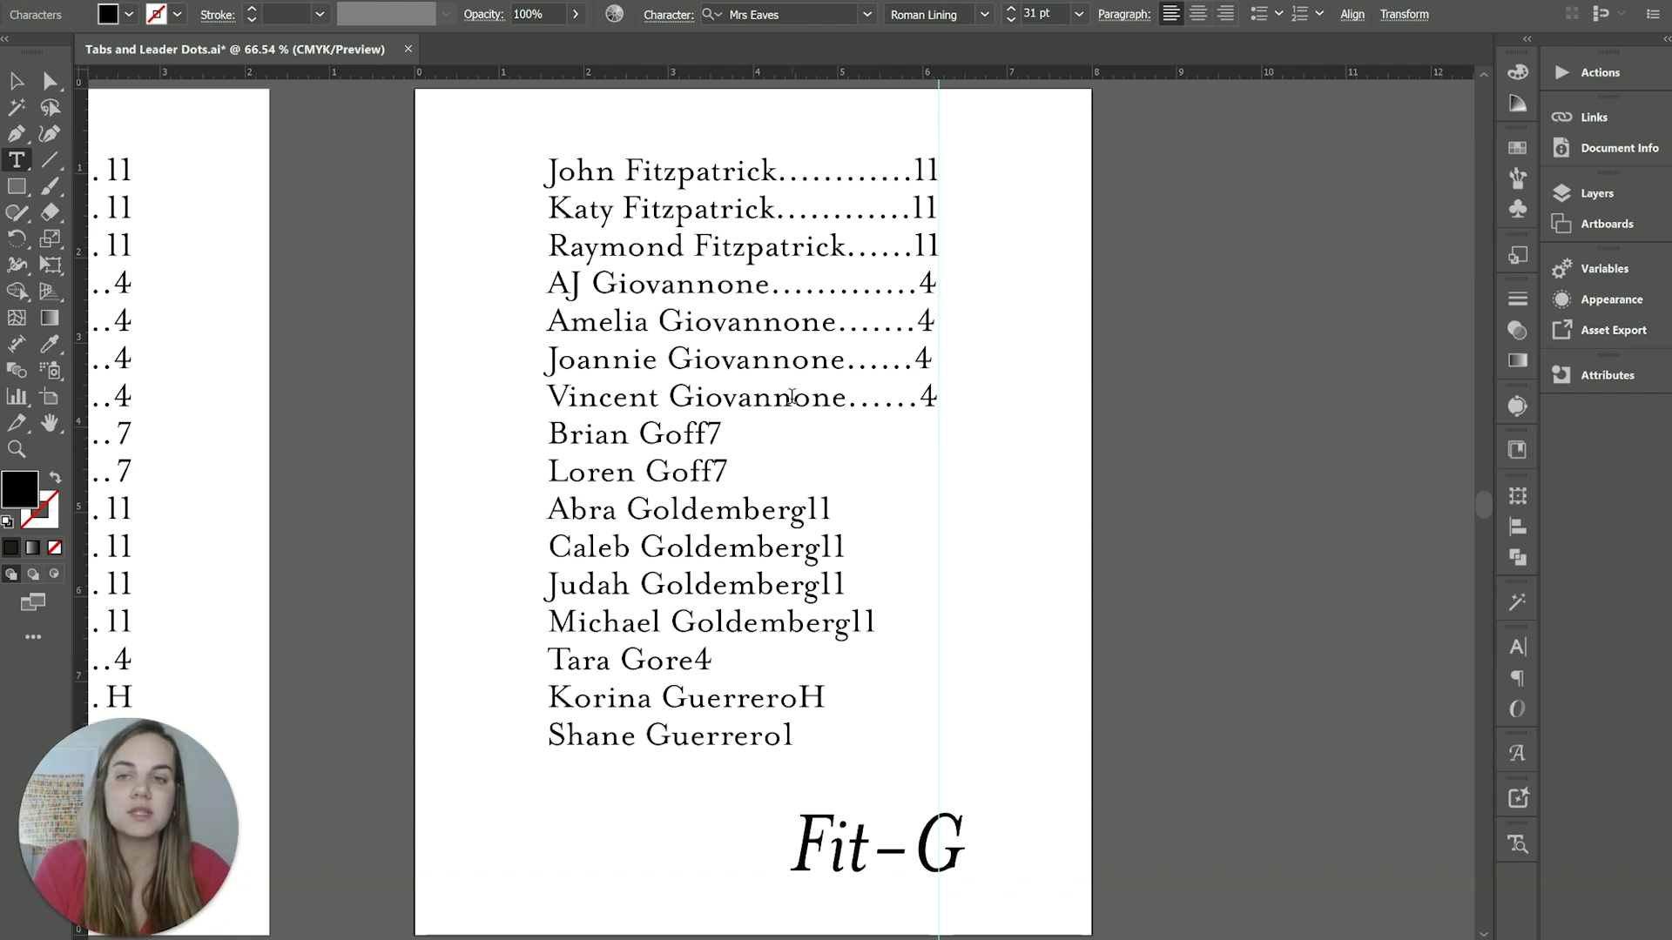
pyautogui.press('Tab')
pyautogui.press('BackSpace')
pyautogui.press('Tab')
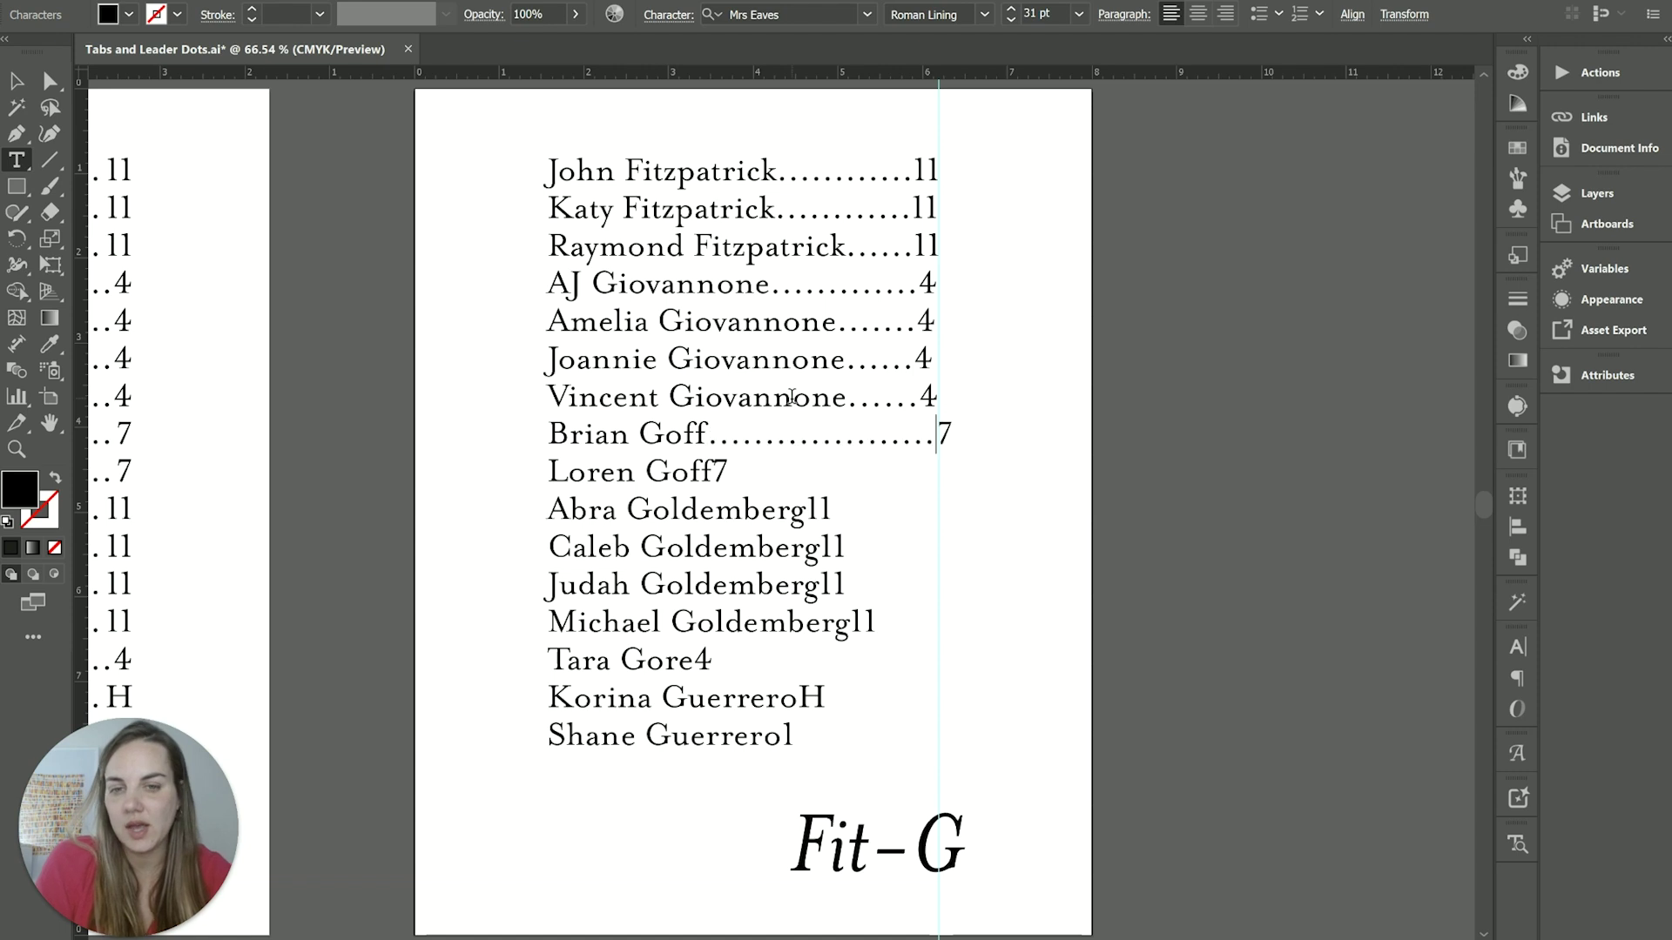
pyautogui.press('Tab')
pyautogui.press('BackSpace')
pyautogui.press('BackSpace')
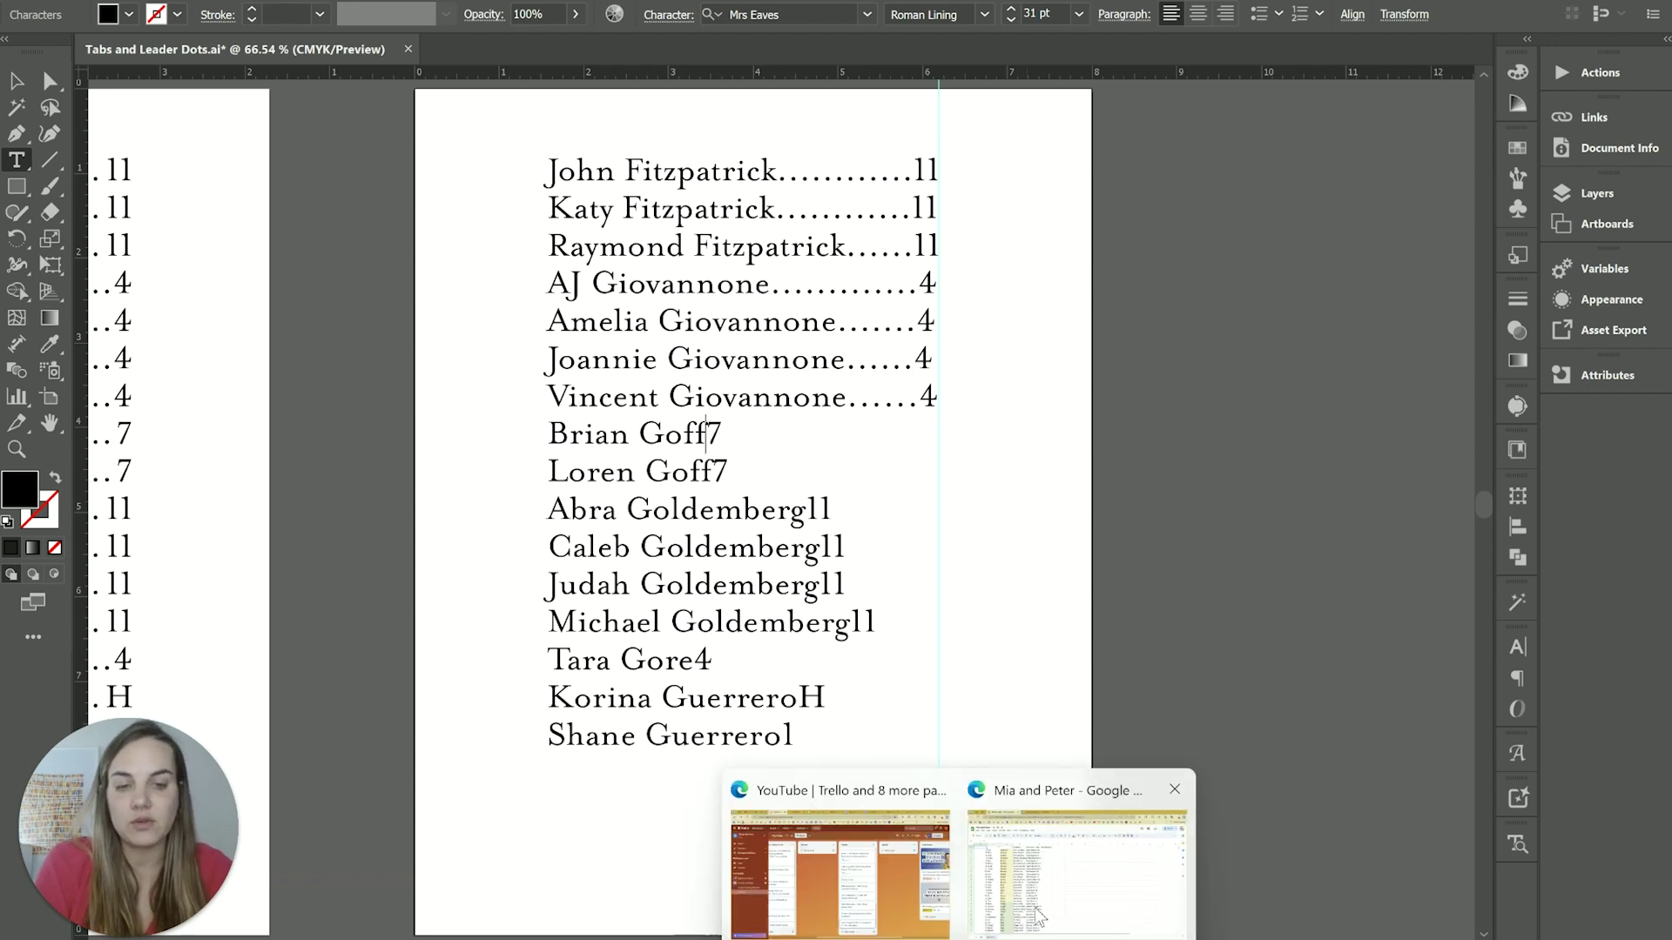
pyautogui.click(1042, 914)
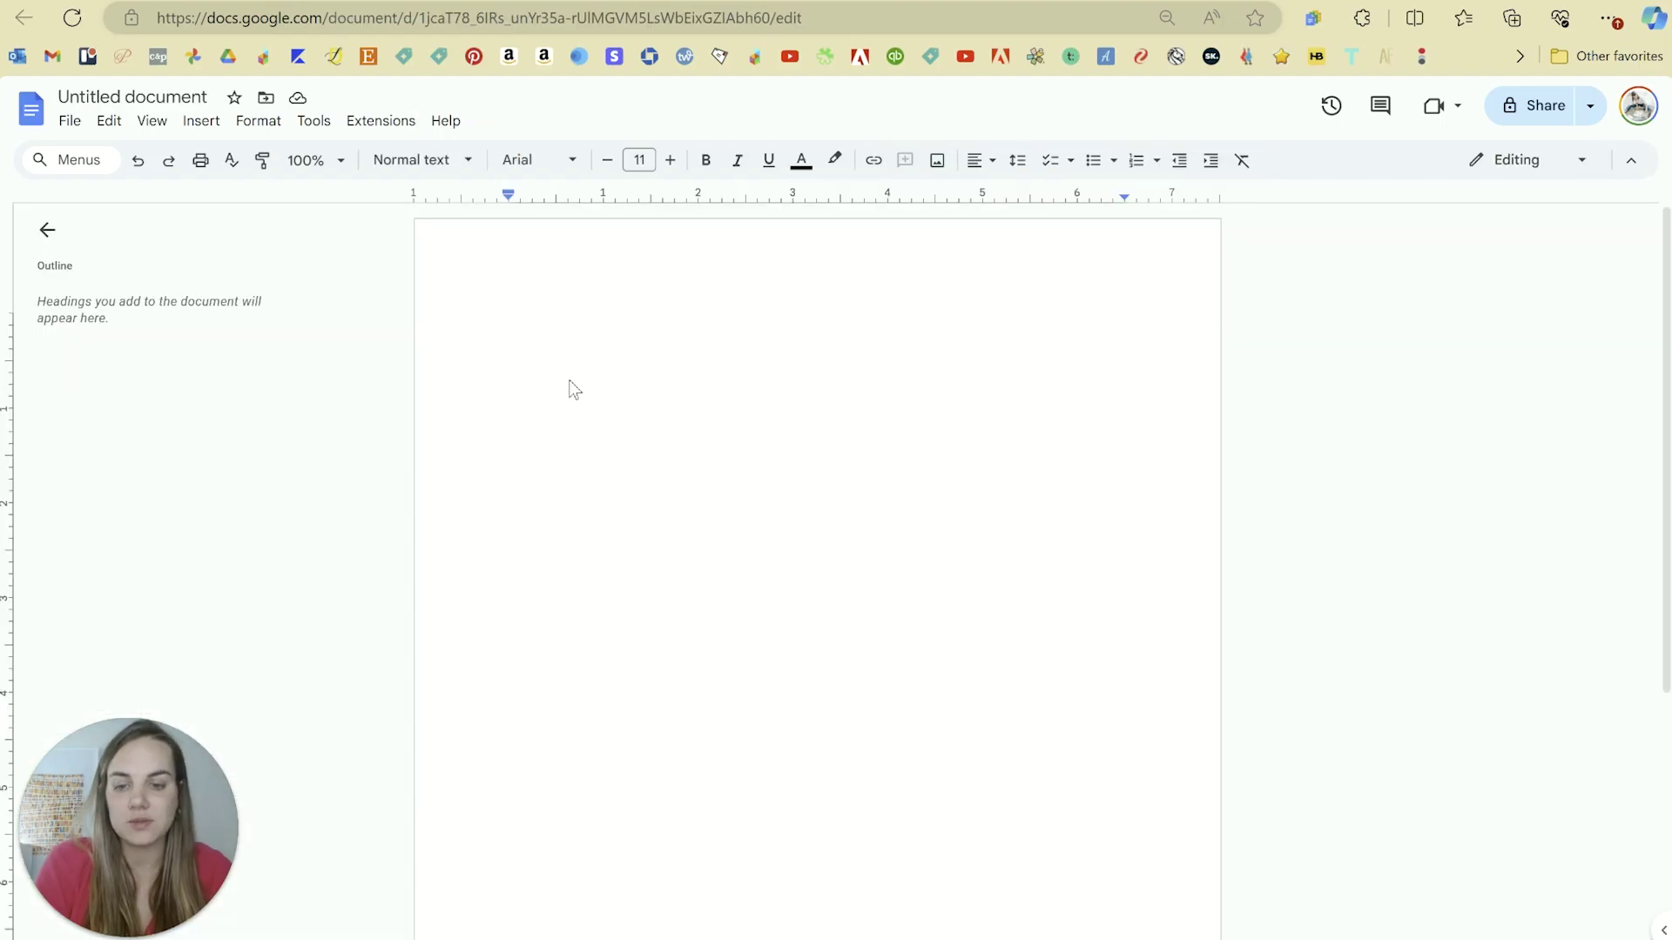
# - Type the first two guest names on separate lines, testing tab spacing after them
pyautogui.write('laney')
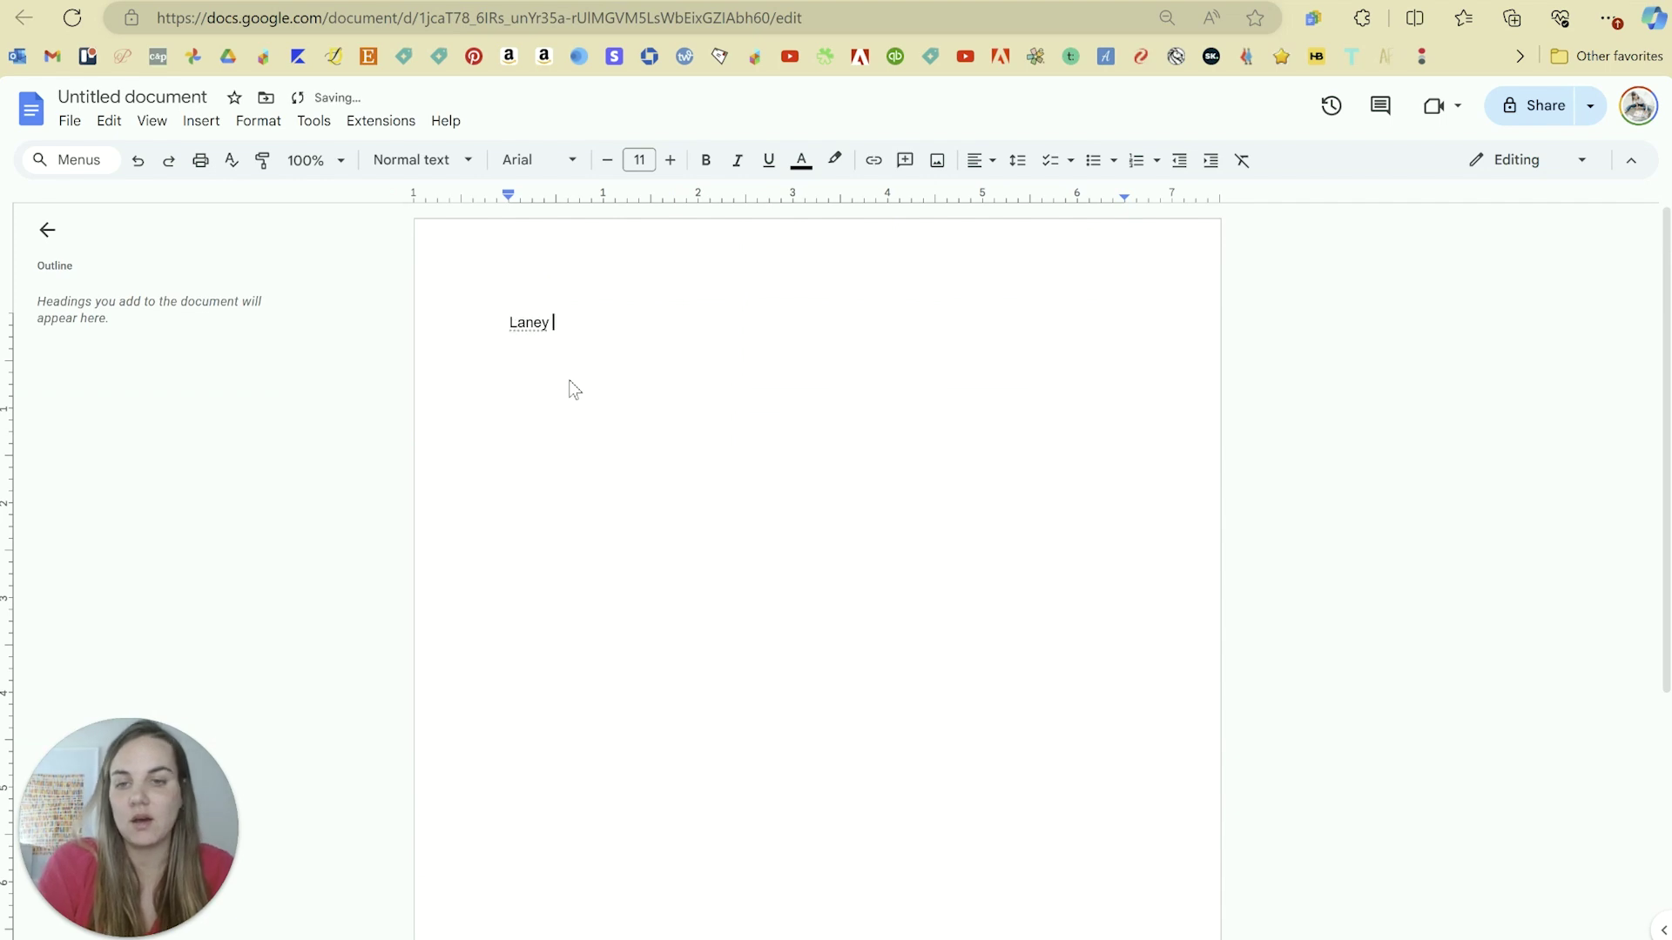
pyautogui.press('Tab')
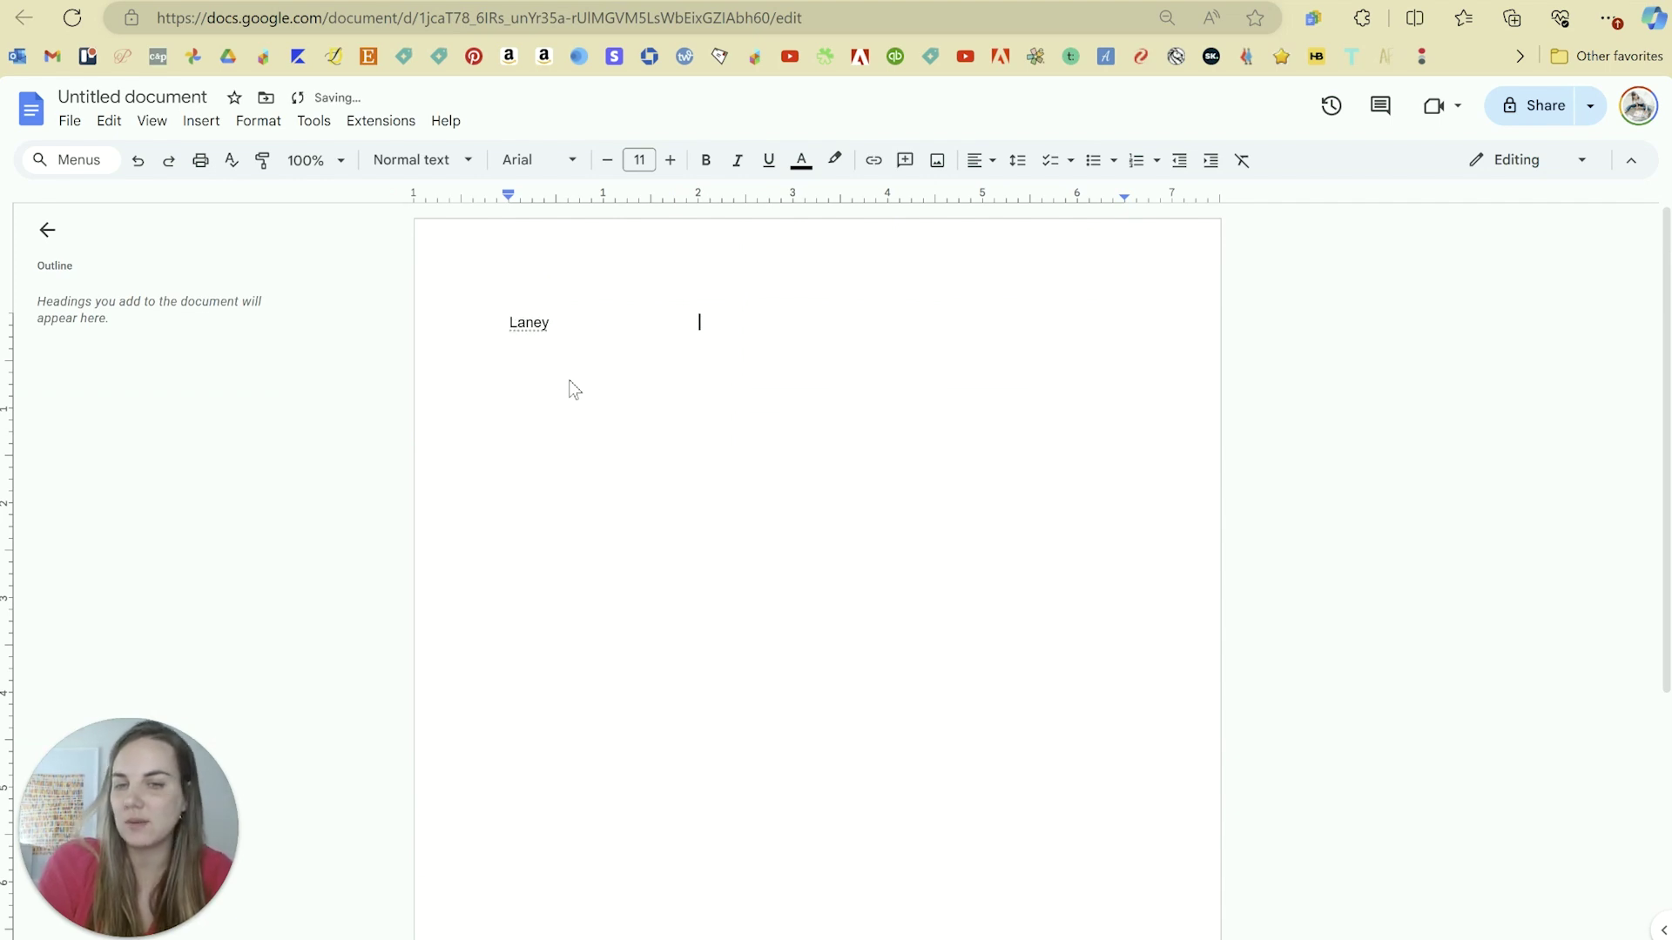
pyautogui.press('Tab')
pyautogui.press('BackSpace')
pyautogui.press('BackSpace')
pyautogui.press('BackSpace')
pyautogui.press('BackSpace')
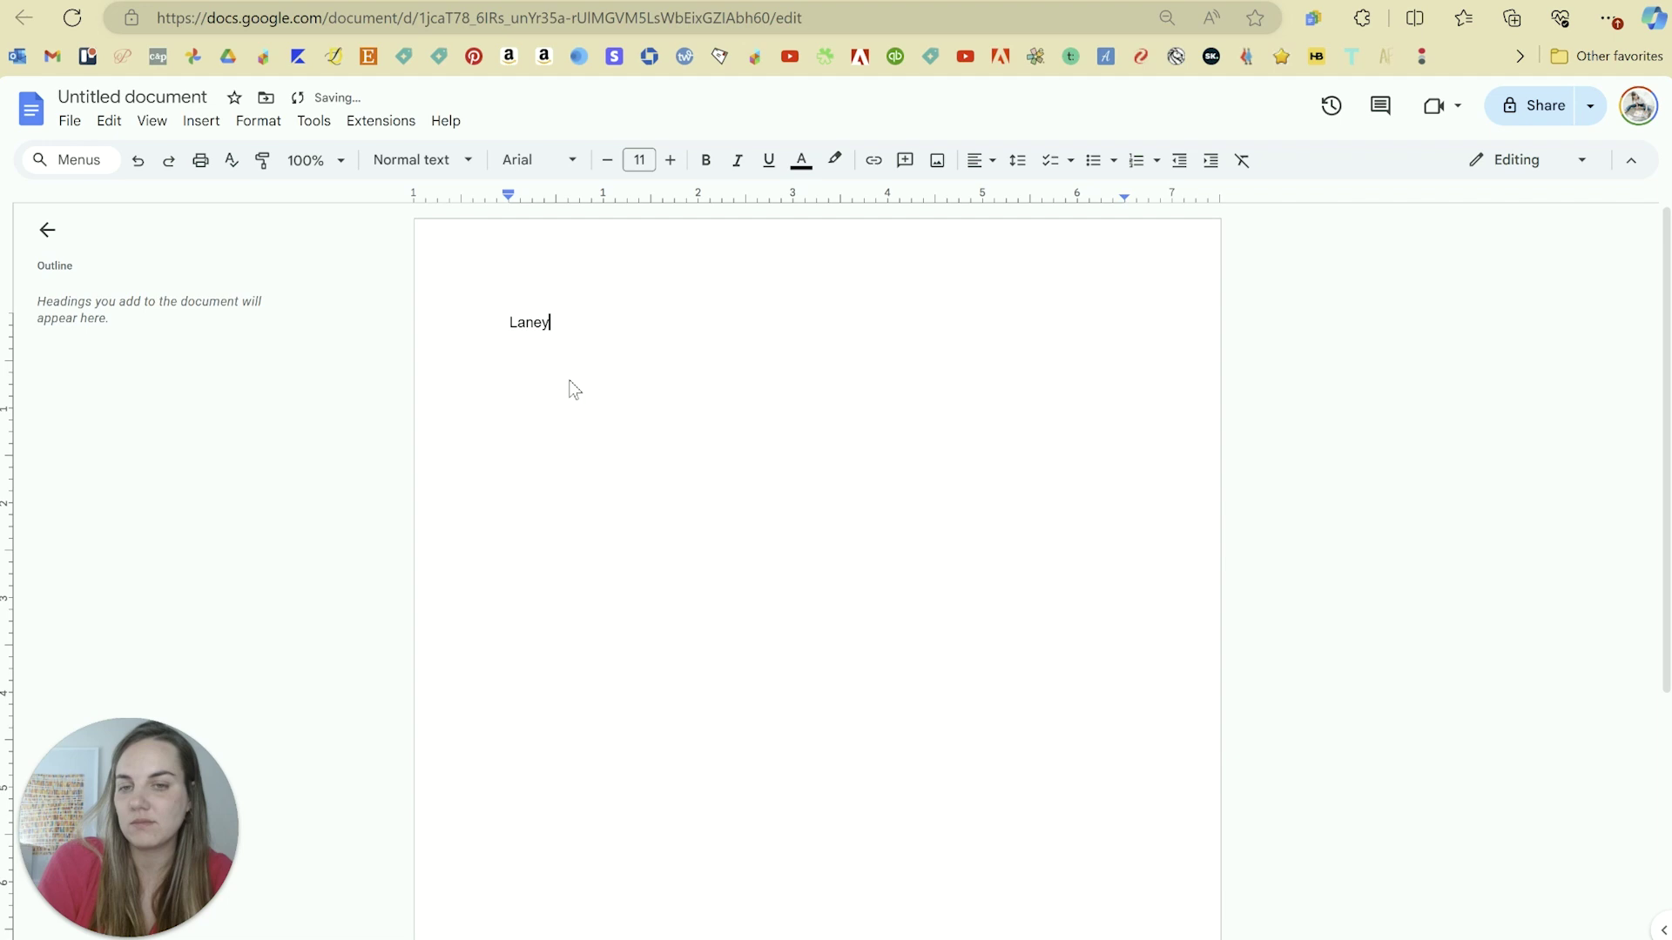
pyautogui.press('Return')
pyautogui.write('Ashley')
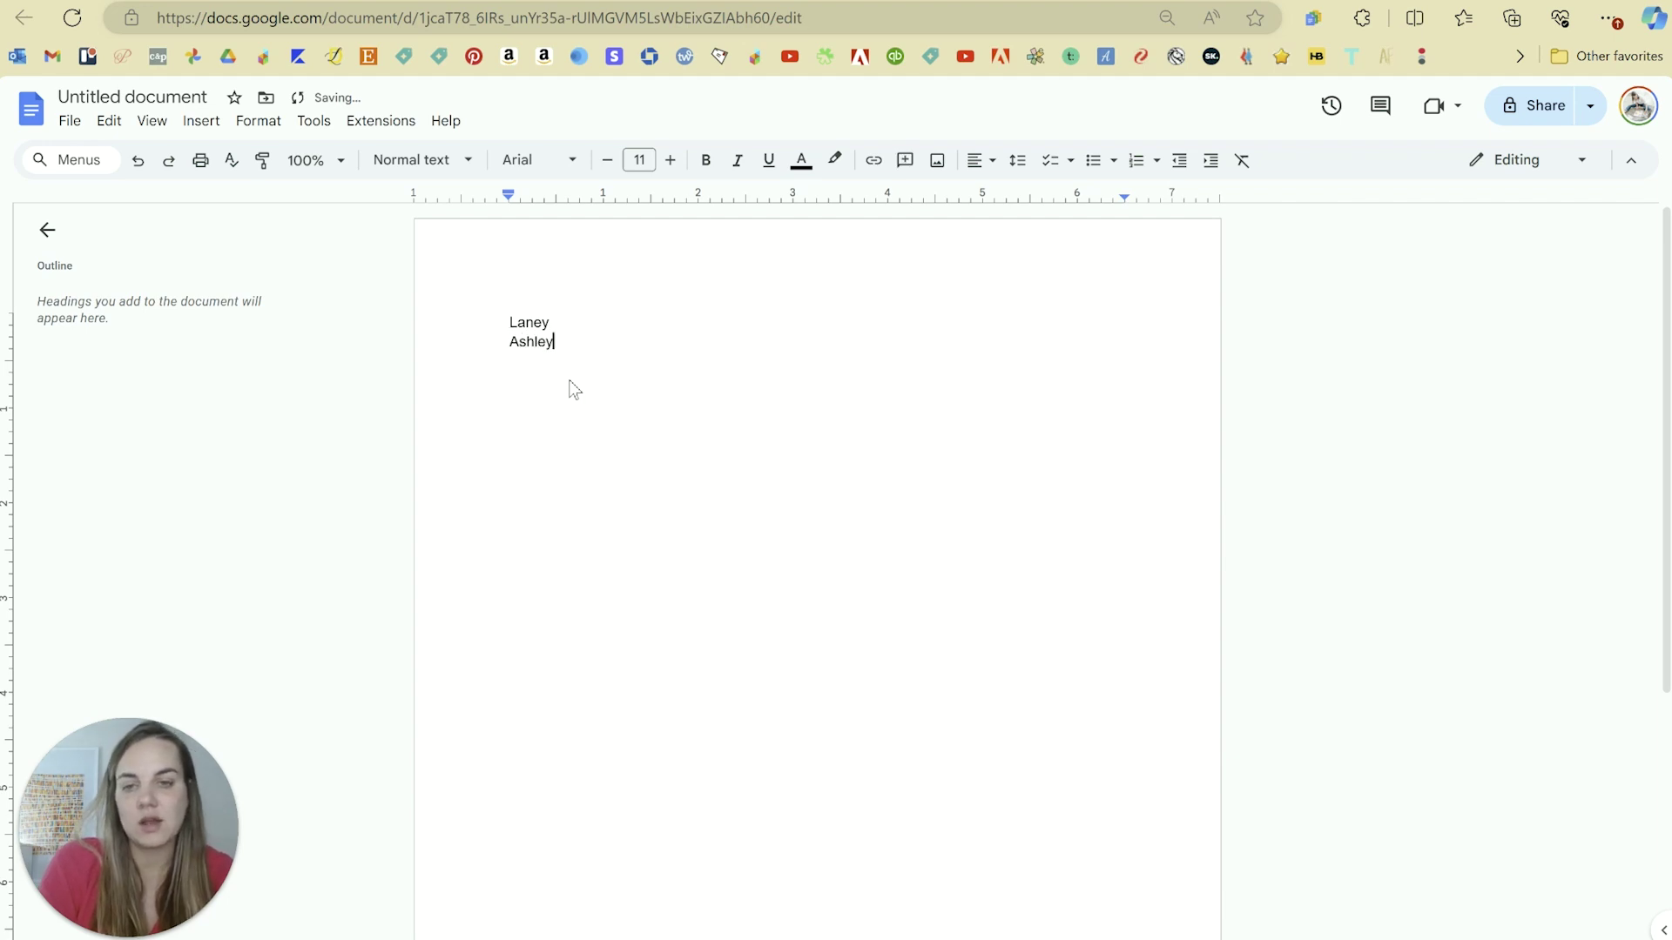
pyautogui.write('dsmakldjs')
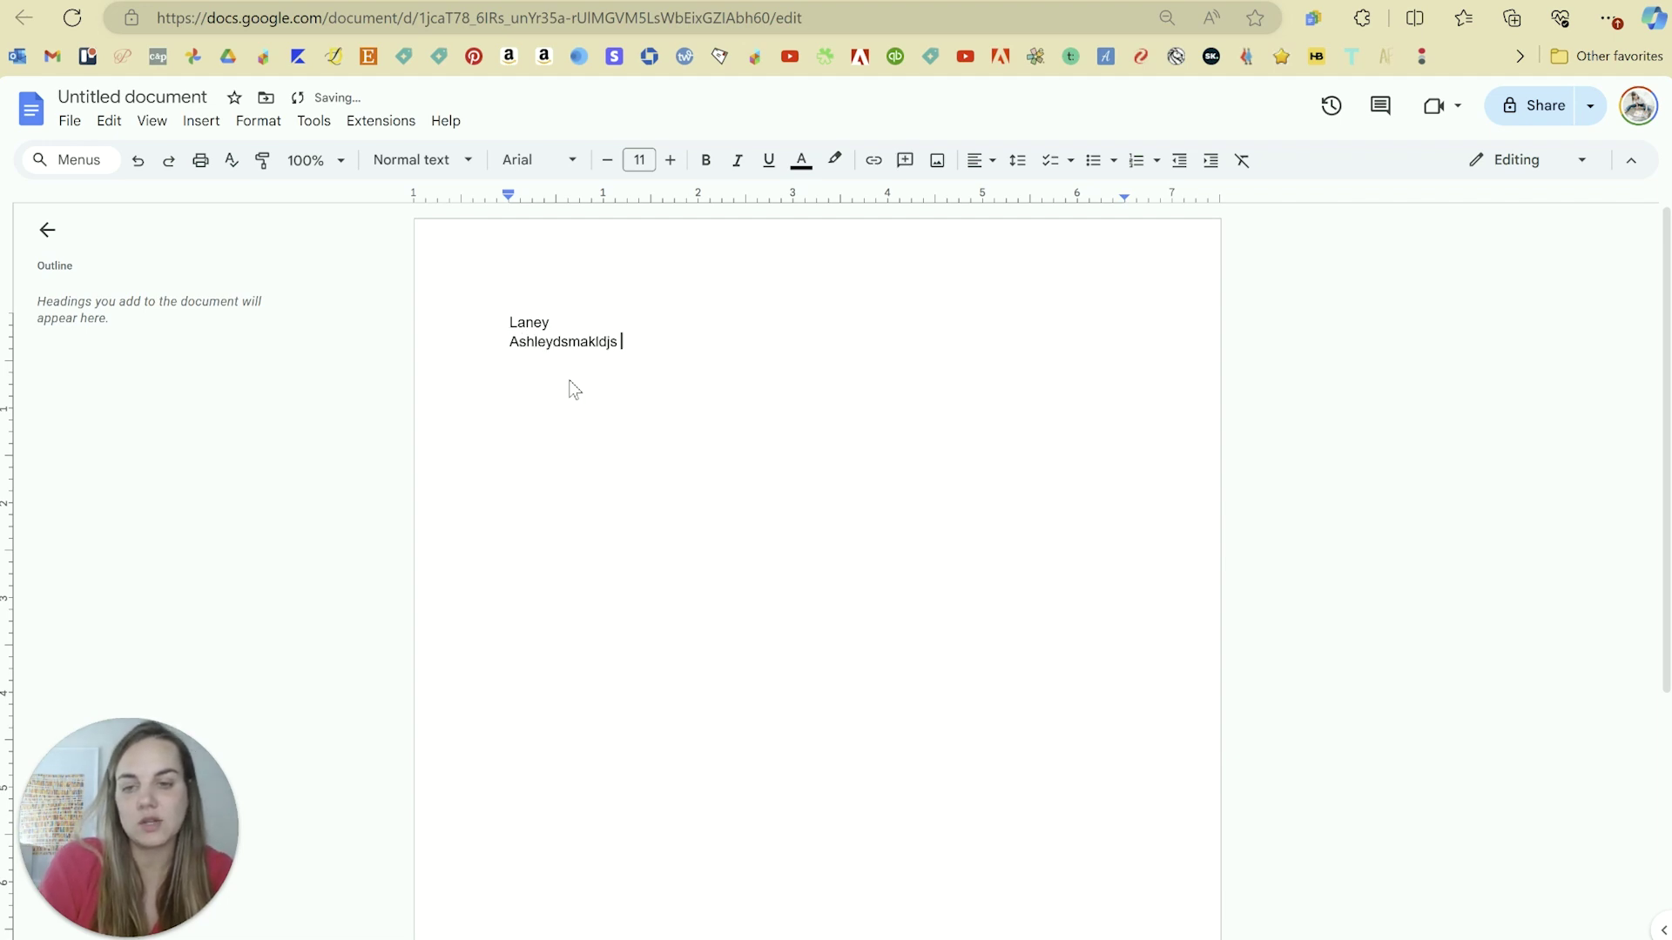
pyautogui.press('Tab')
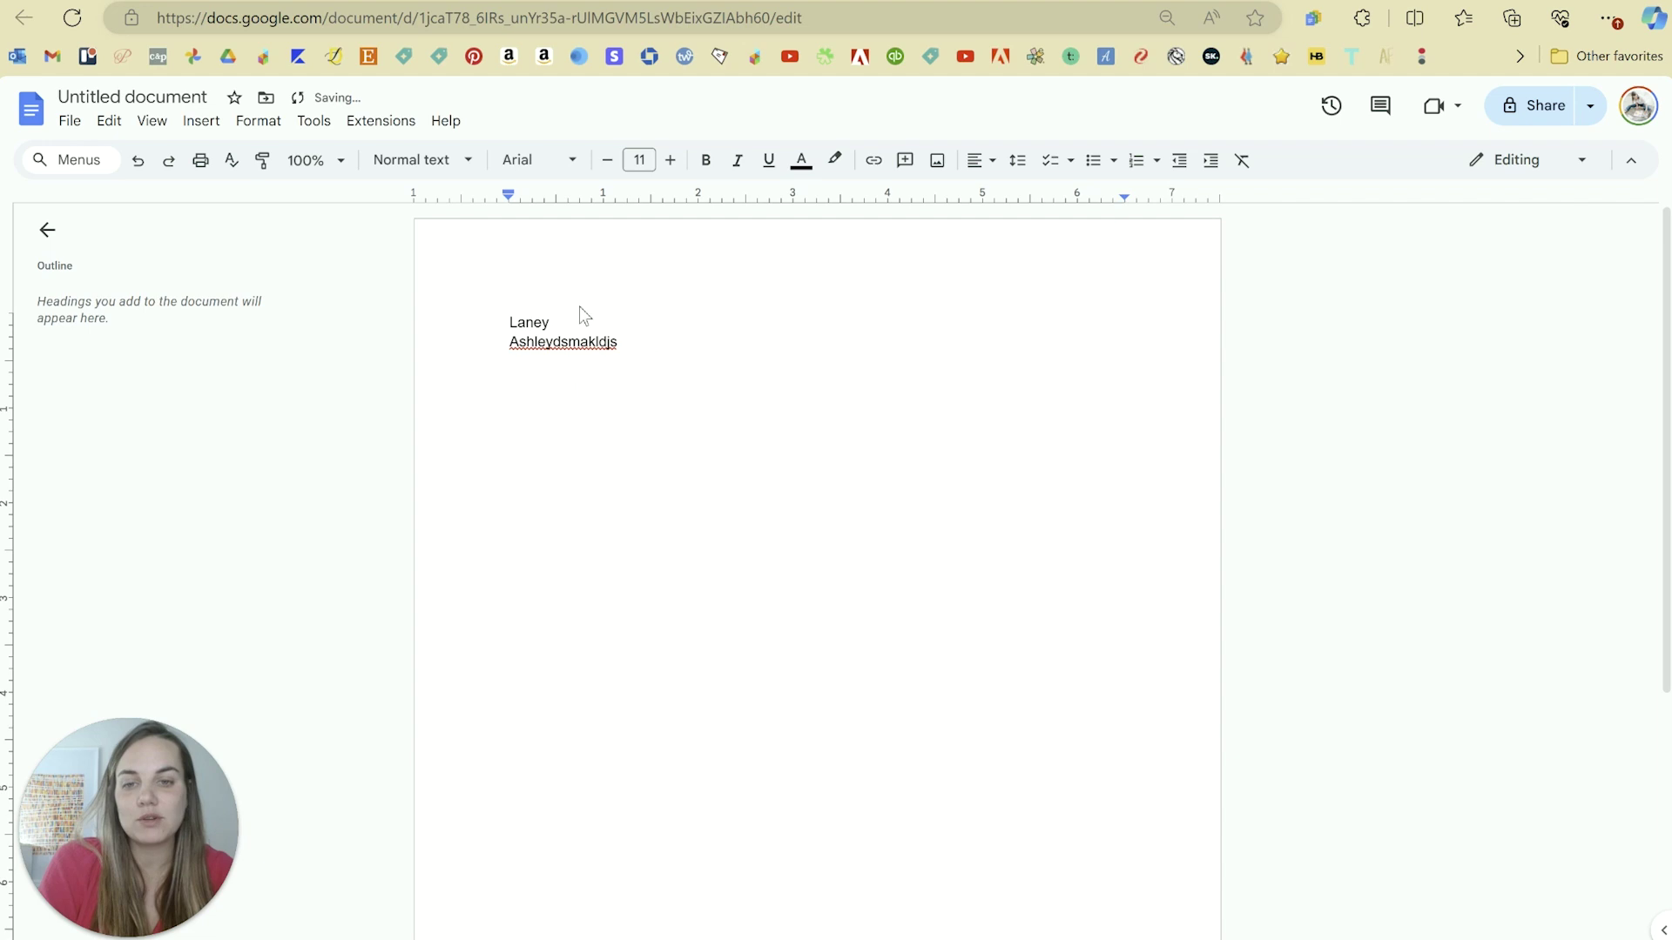
# - Add a tab and table number 1 after each of the first two names
pyautogui.click(578, 322)
pyautogui.press('Tab')
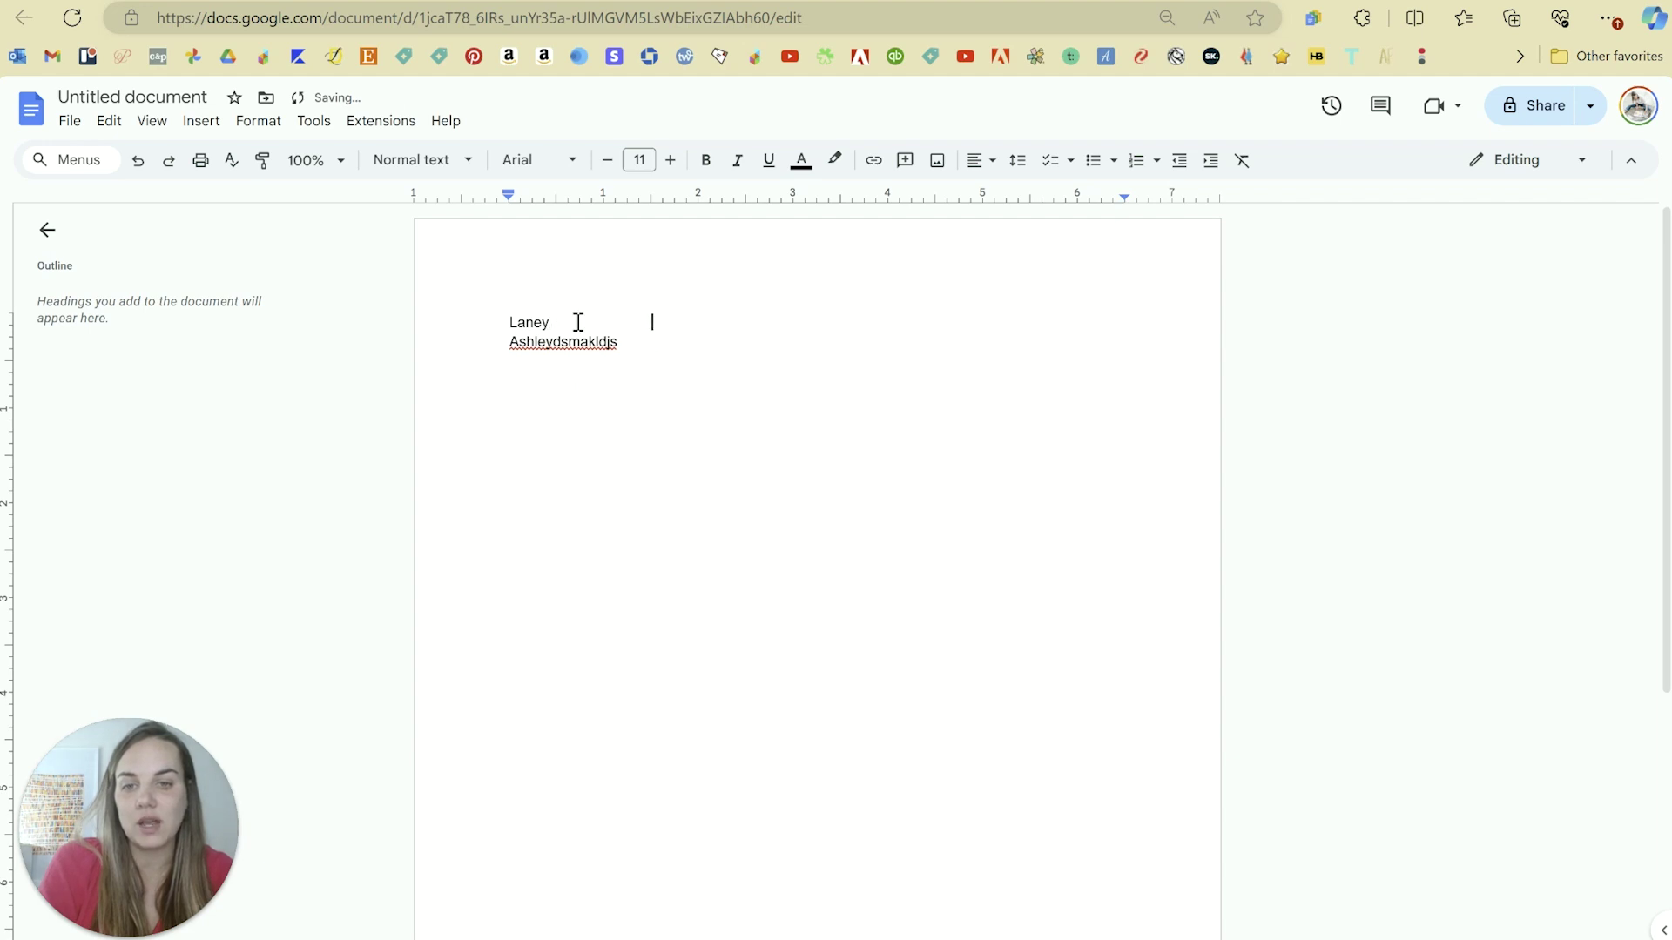
pyautogui.write('1')
pyautogui.press('Down')
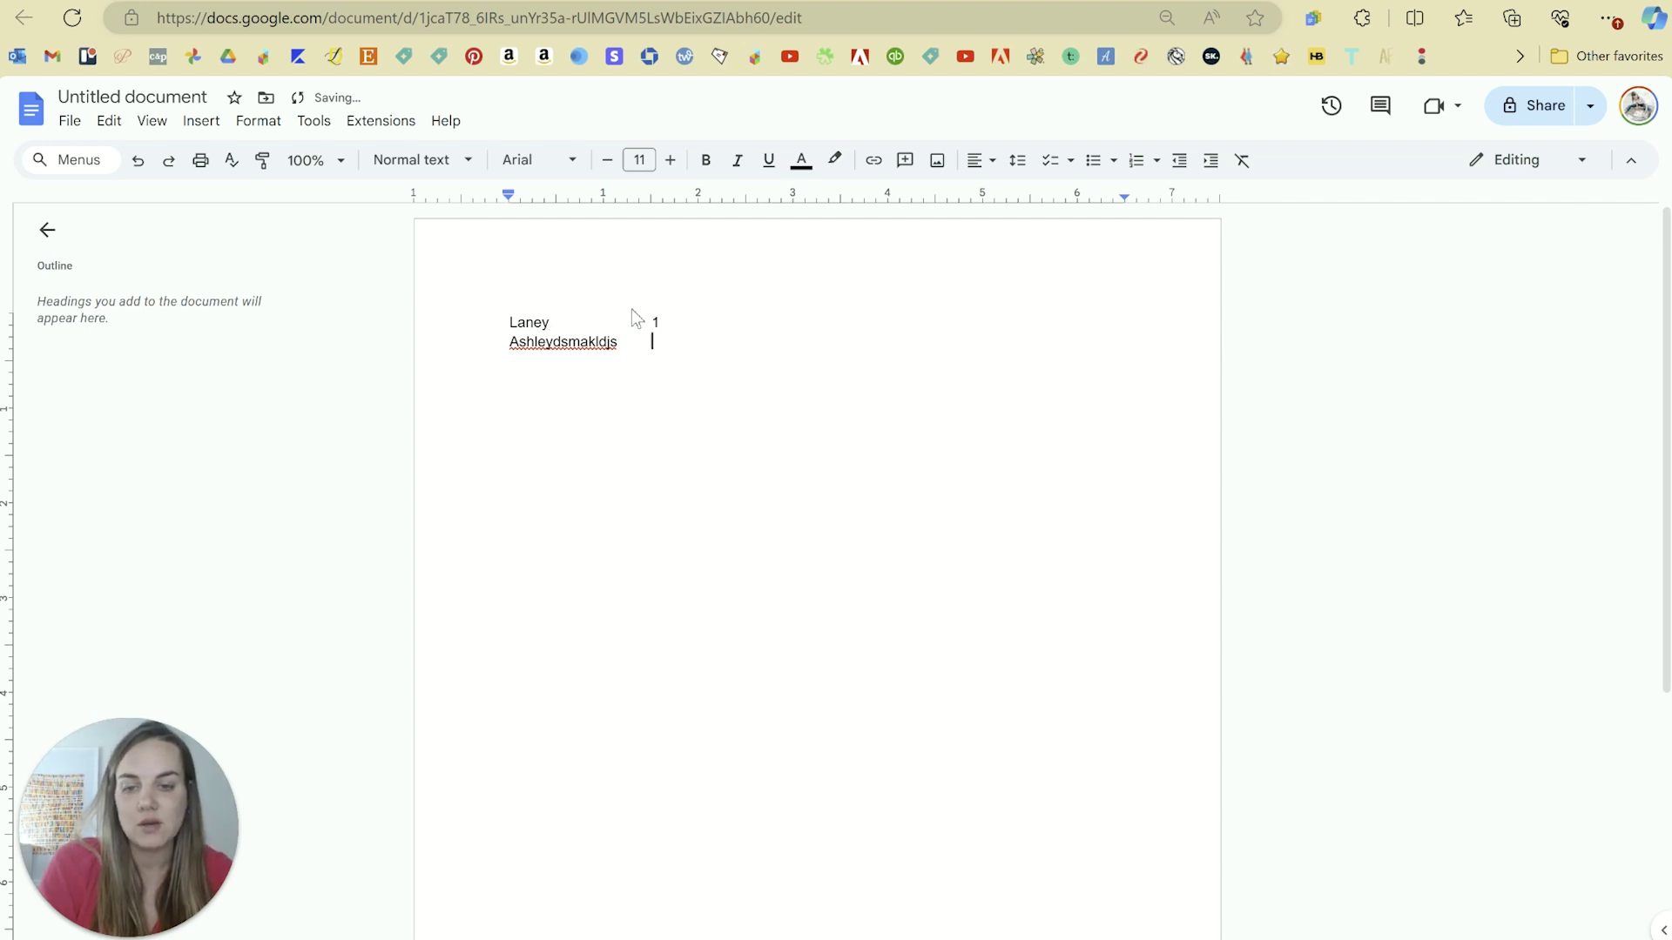
pyautogui.write('1')
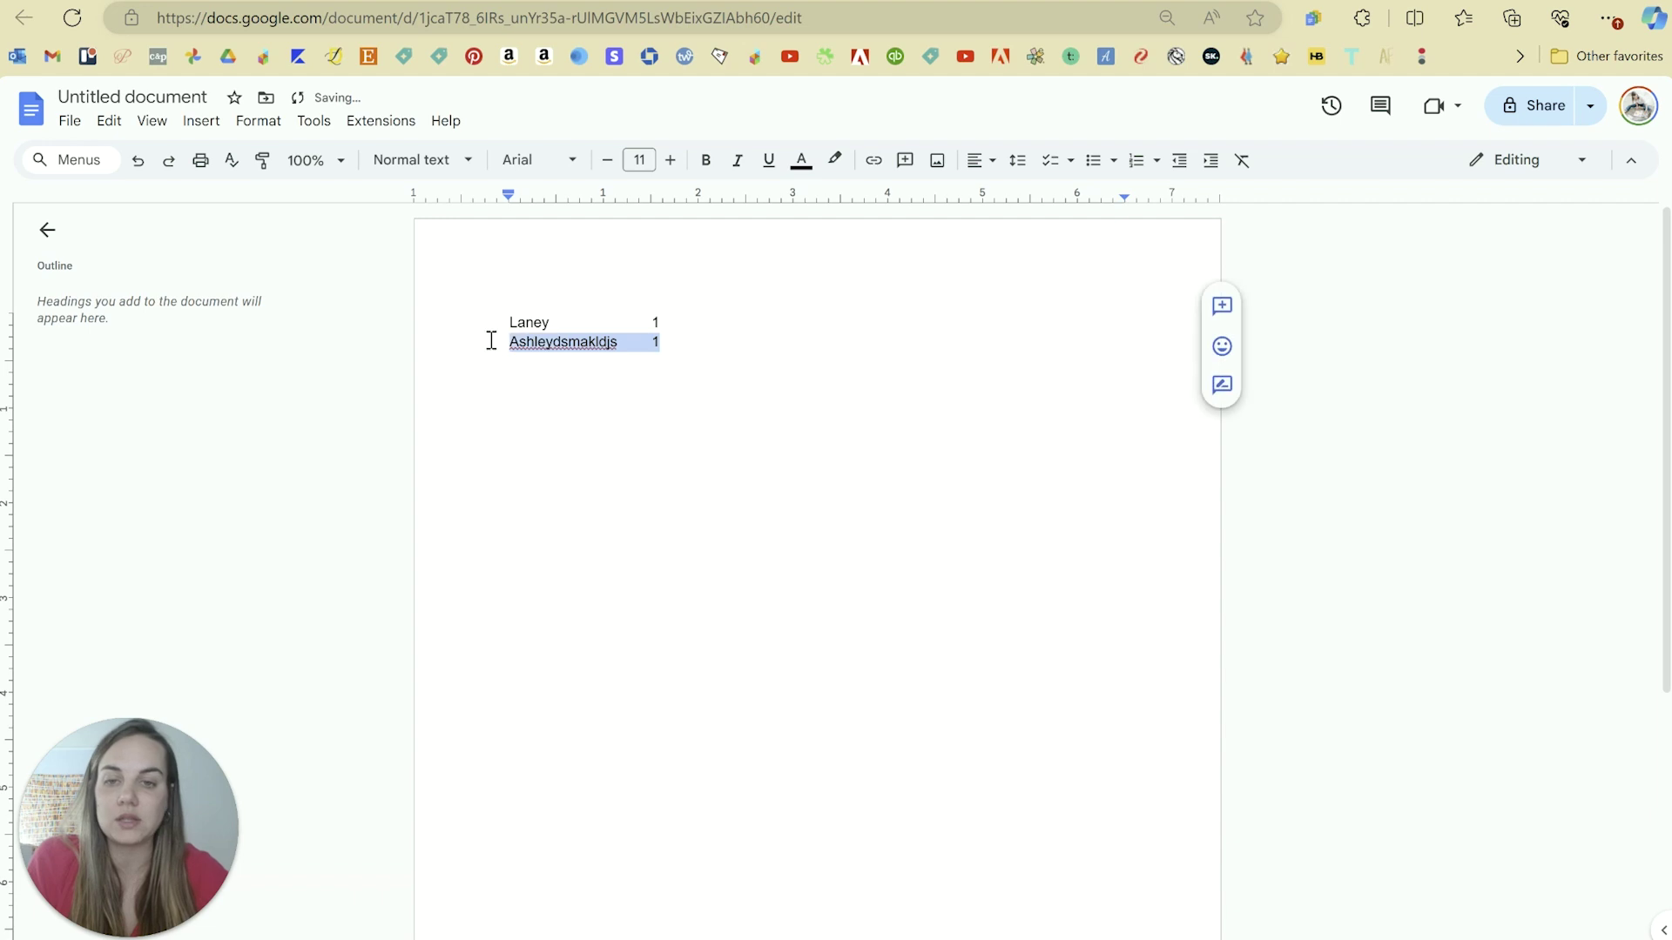
# - Check the two lines by selecting them, then add a third guest line
pyautogui.moveTo(491, 340); pyautogui.dragTo(478, 328)
pyautogui.click(554, 329)
pyautogui.click(619, 345)
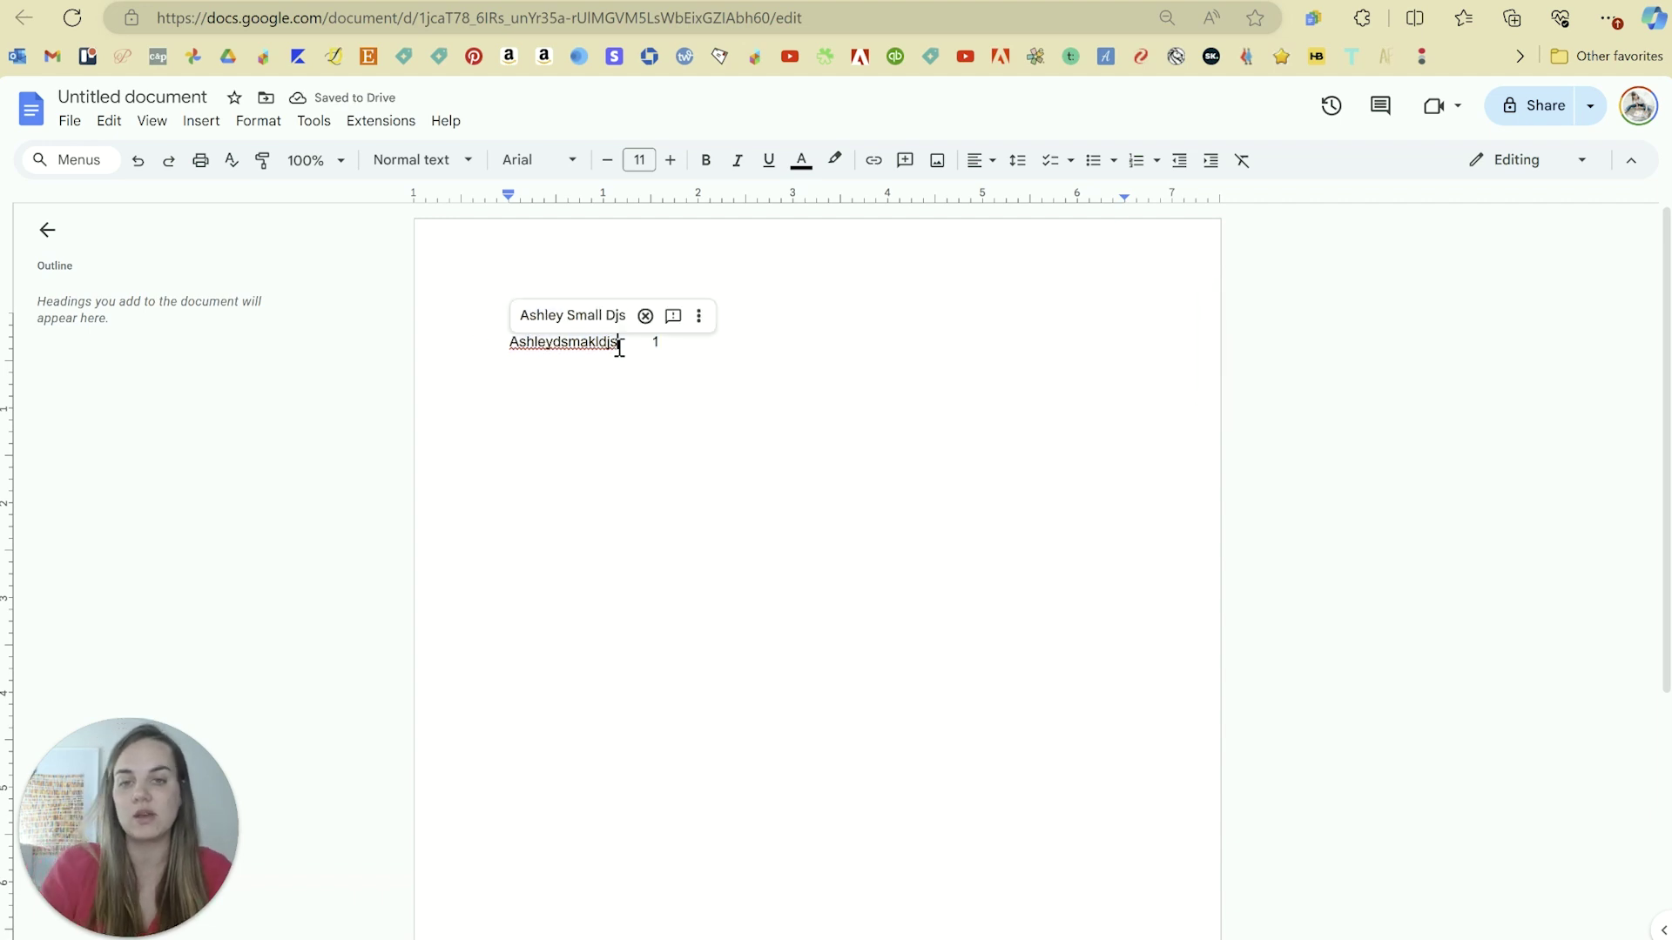
pyautogui.moveTo(619, 345); pyautogui.dragTo(497, 335)
pyautogui.click(534, 343)
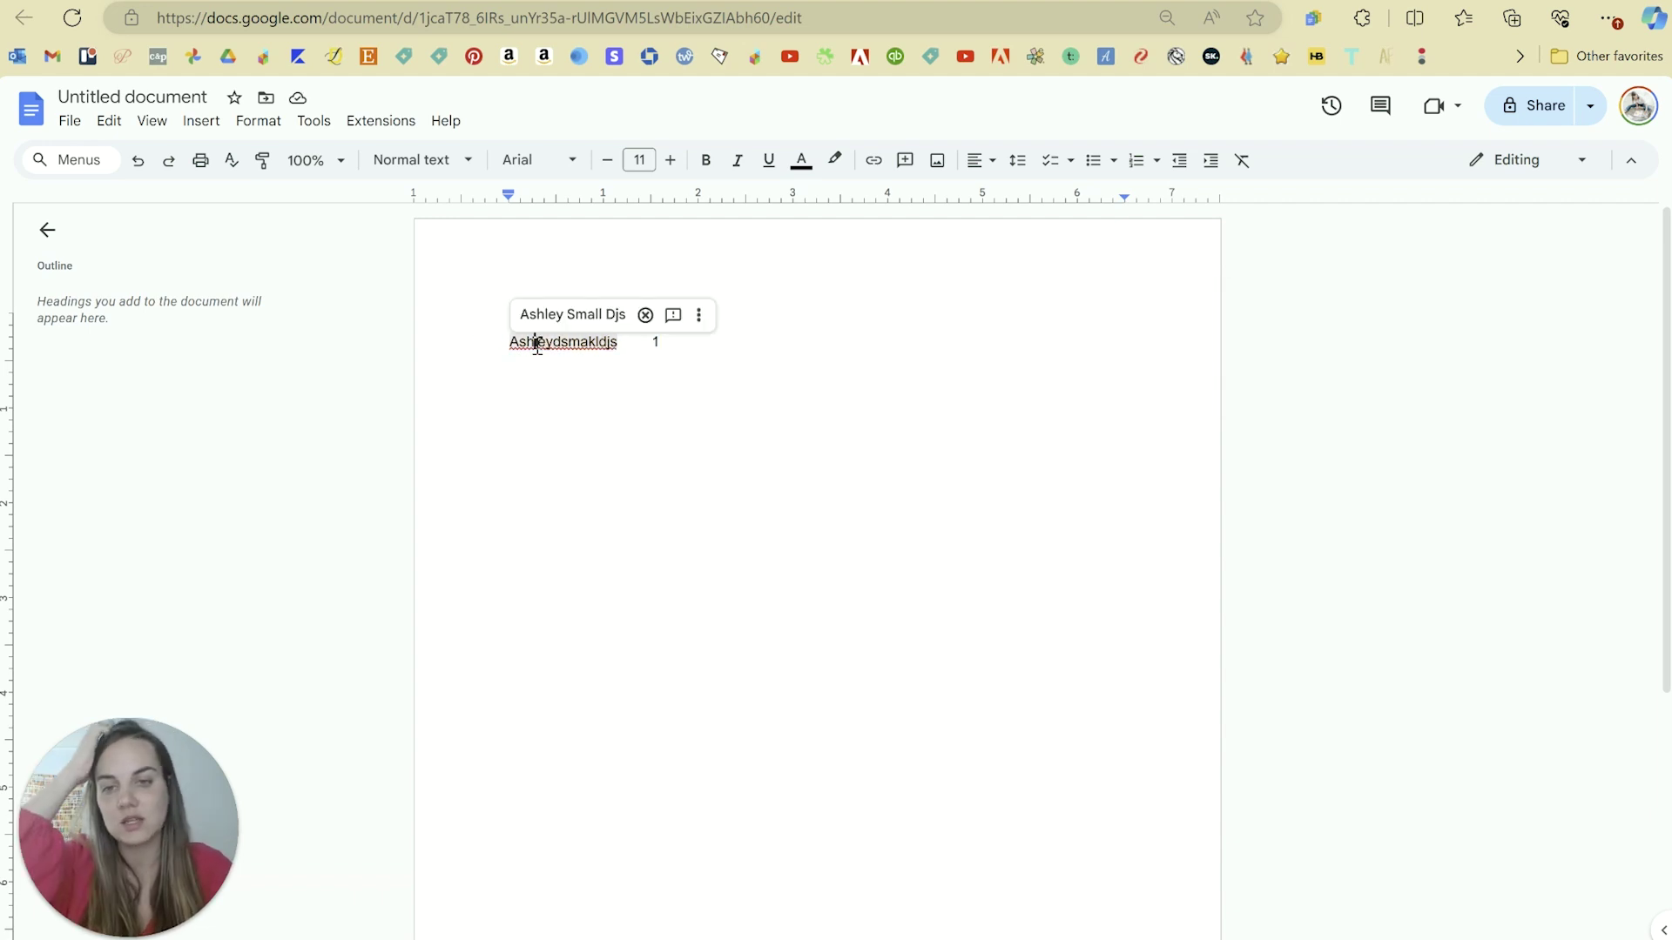
pyautogui.click(696, 360)
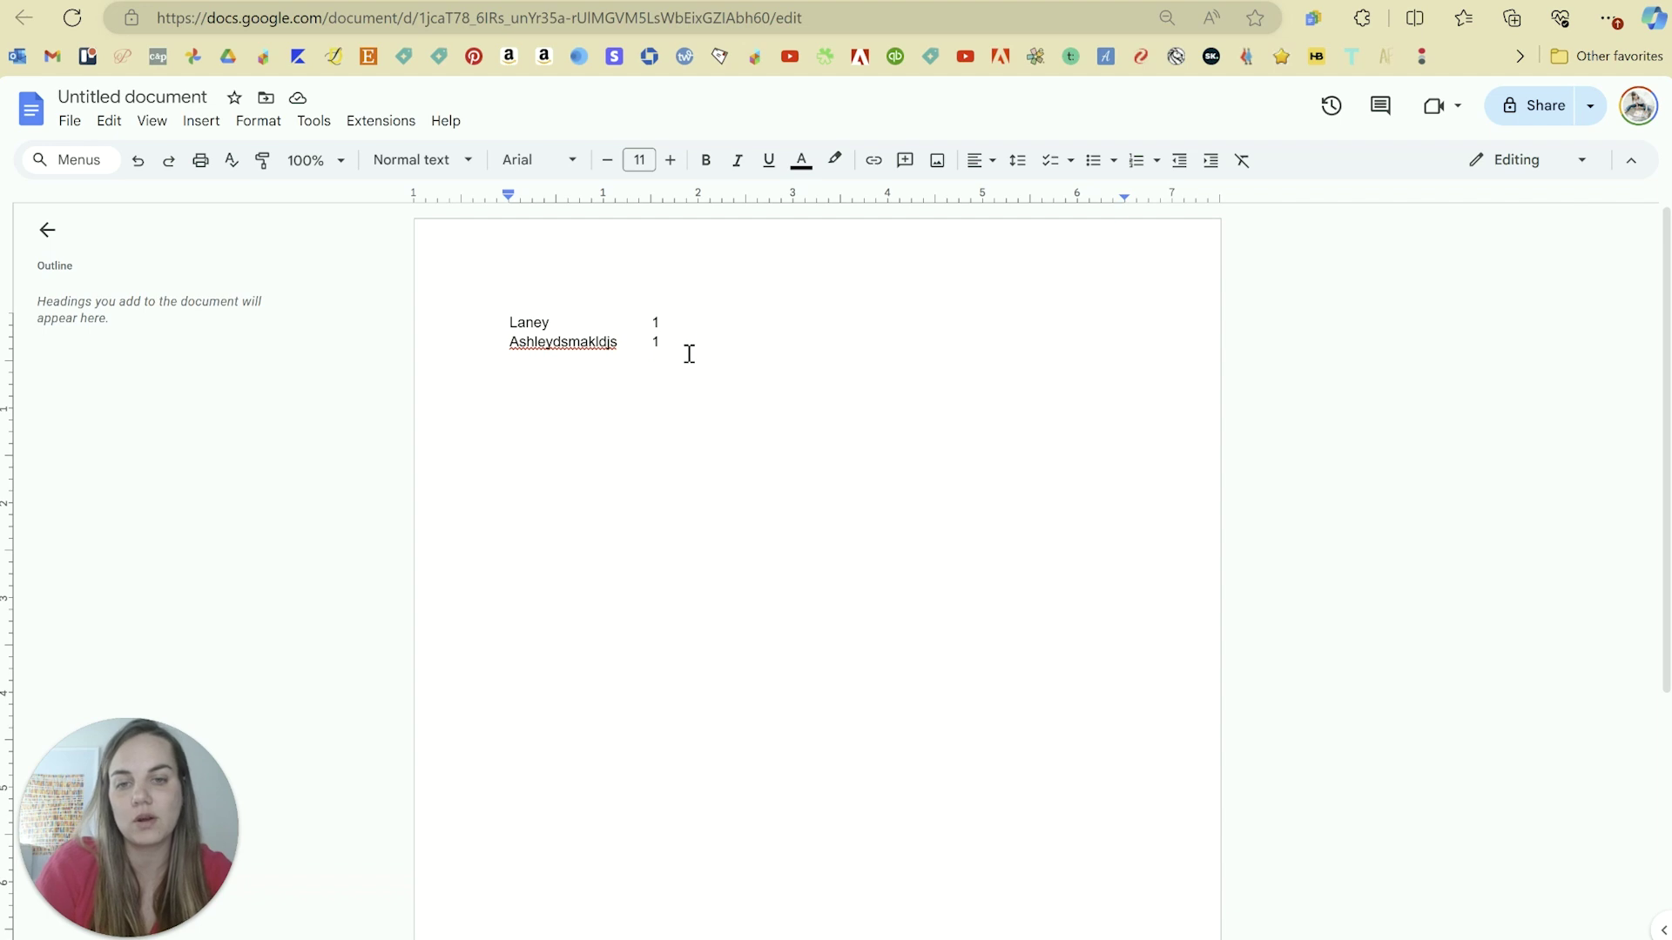
pyautogui.press('Return')
pyautogui.write('CJ')
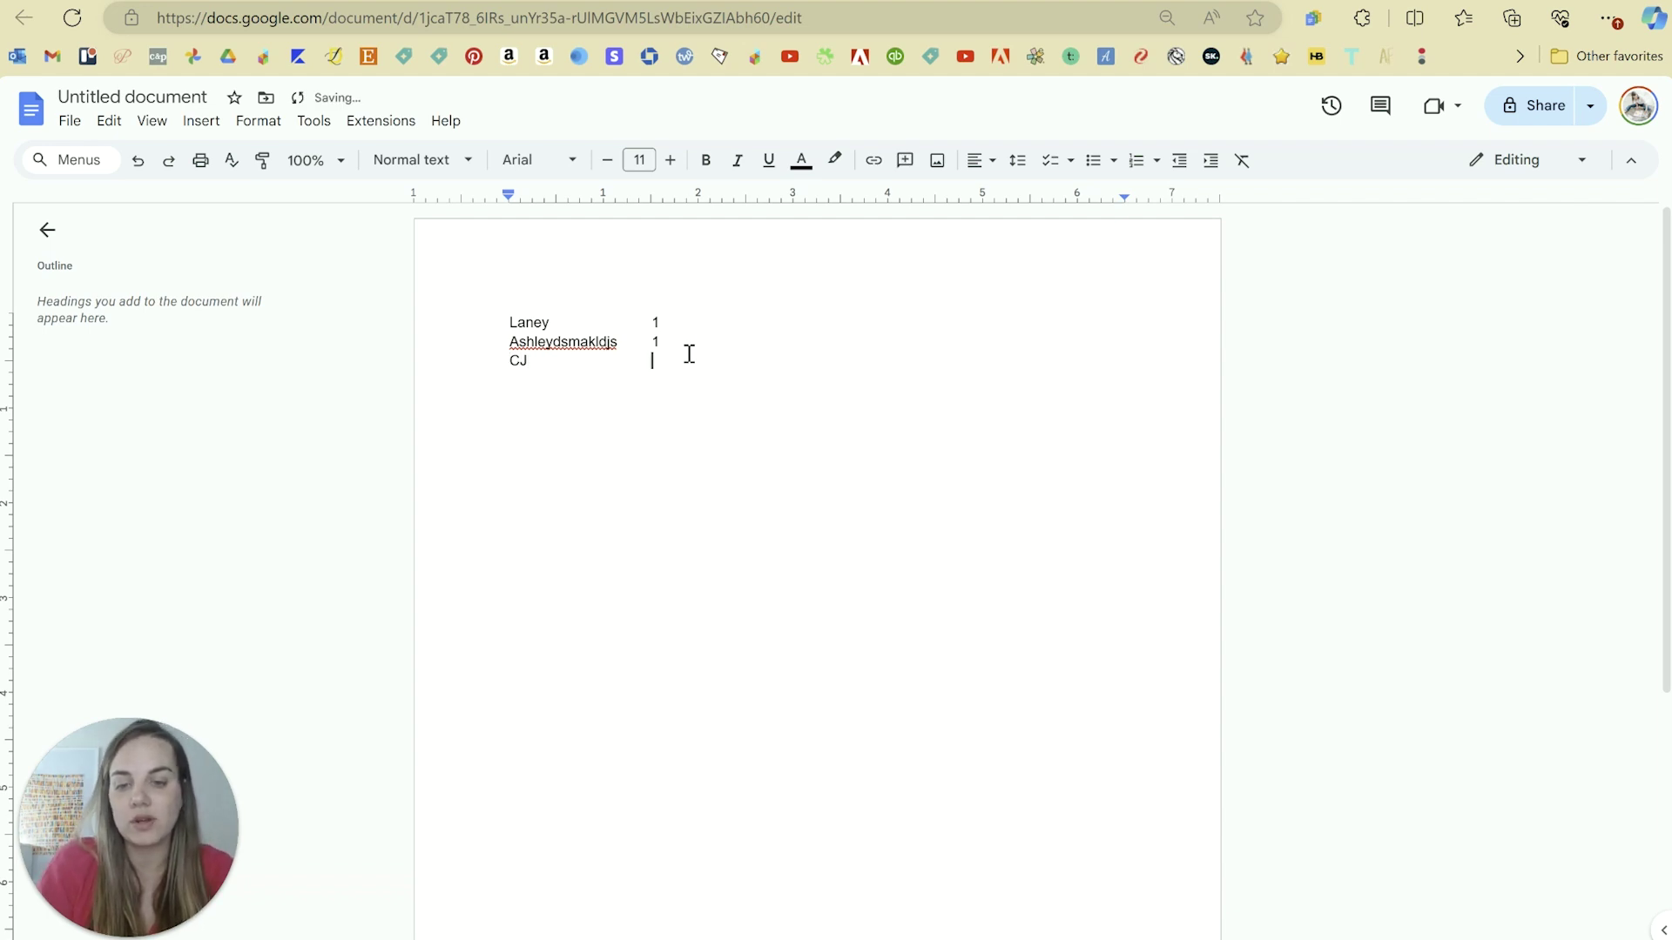
pyautogui.press('Return')
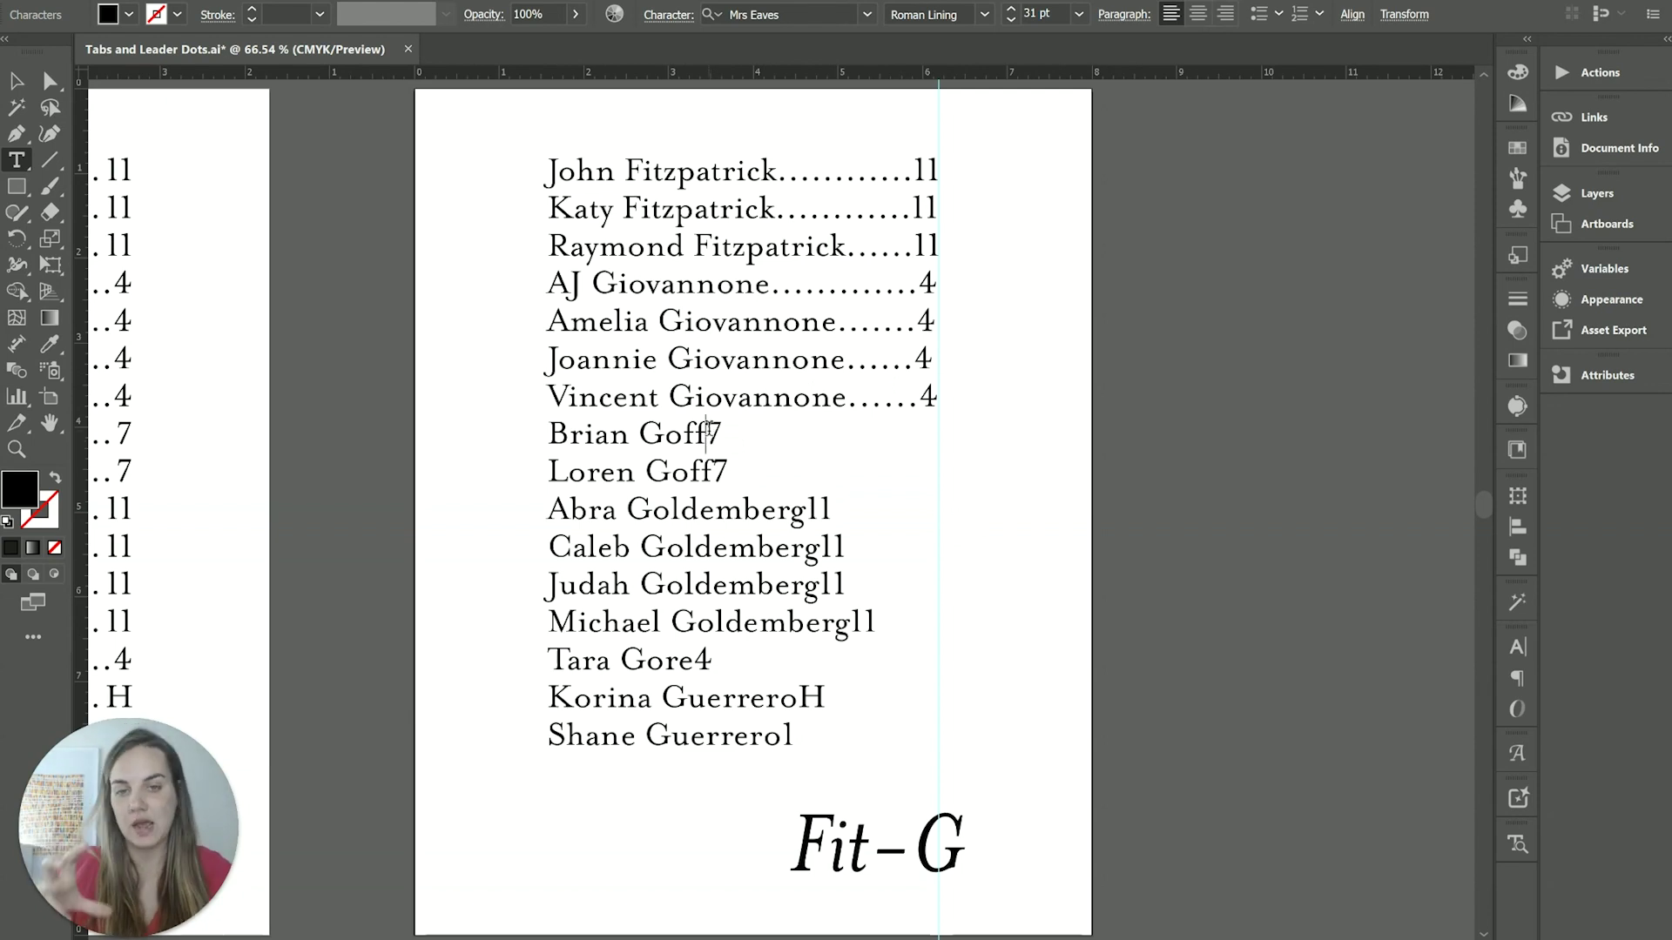
# - Insert dot-leader tabs before the table numbers 7, 7, 11, 11, 11 and 11
pyautogui.press('Tab')
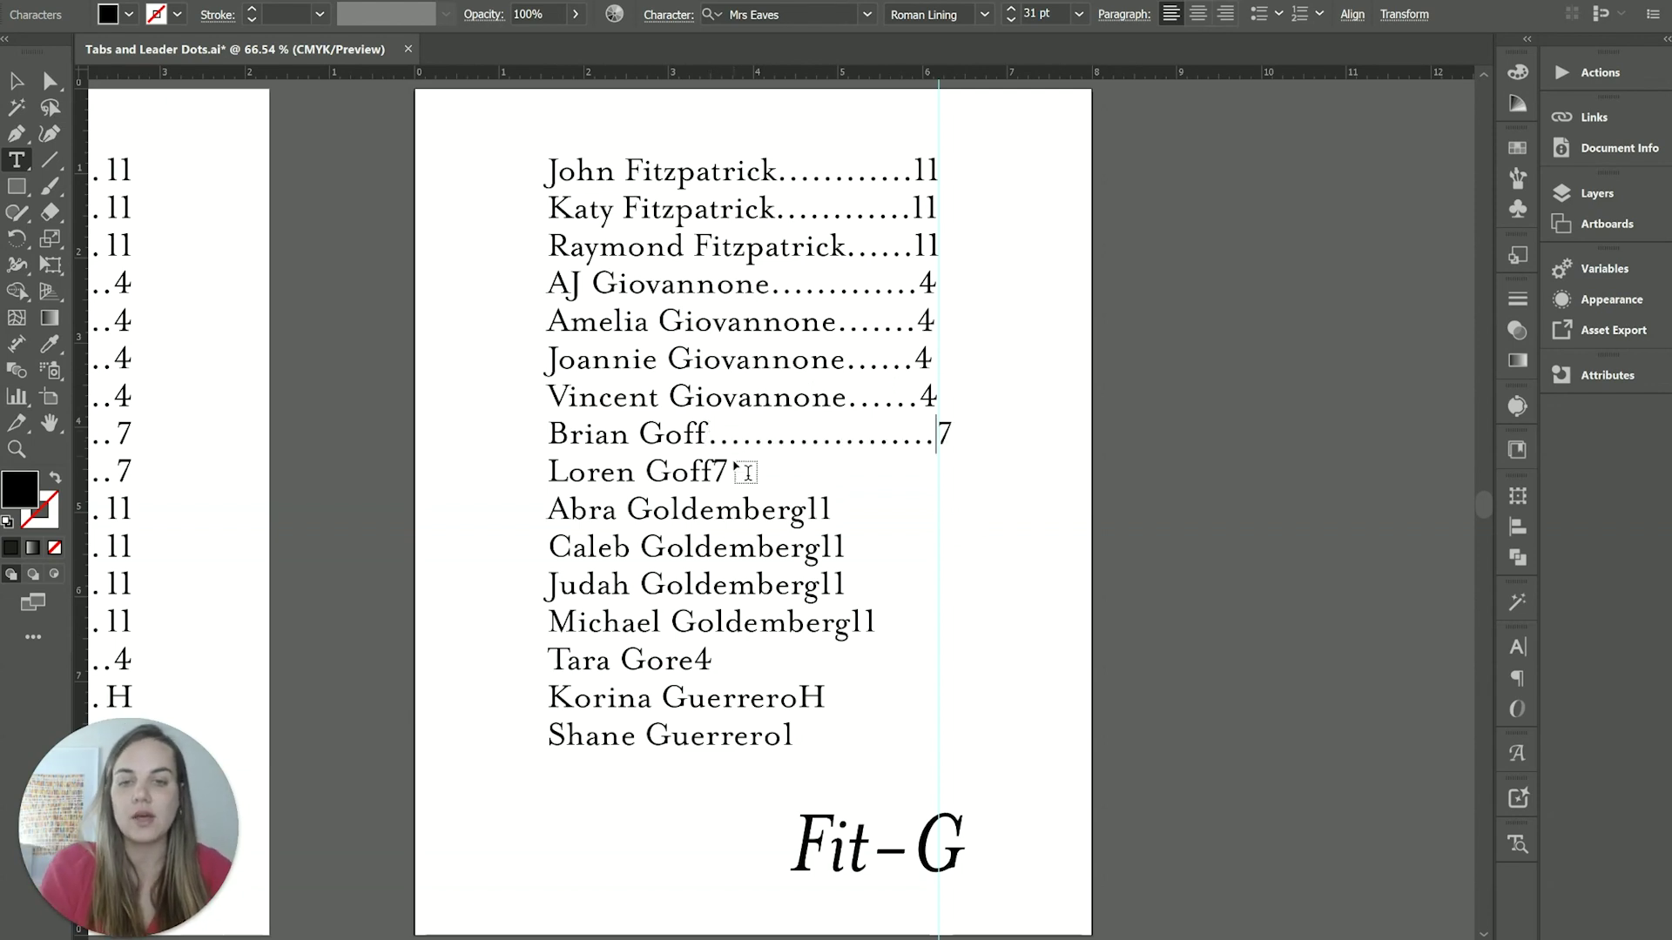
pyautogui.click(720, 467)
pyautogui.press('Tab')
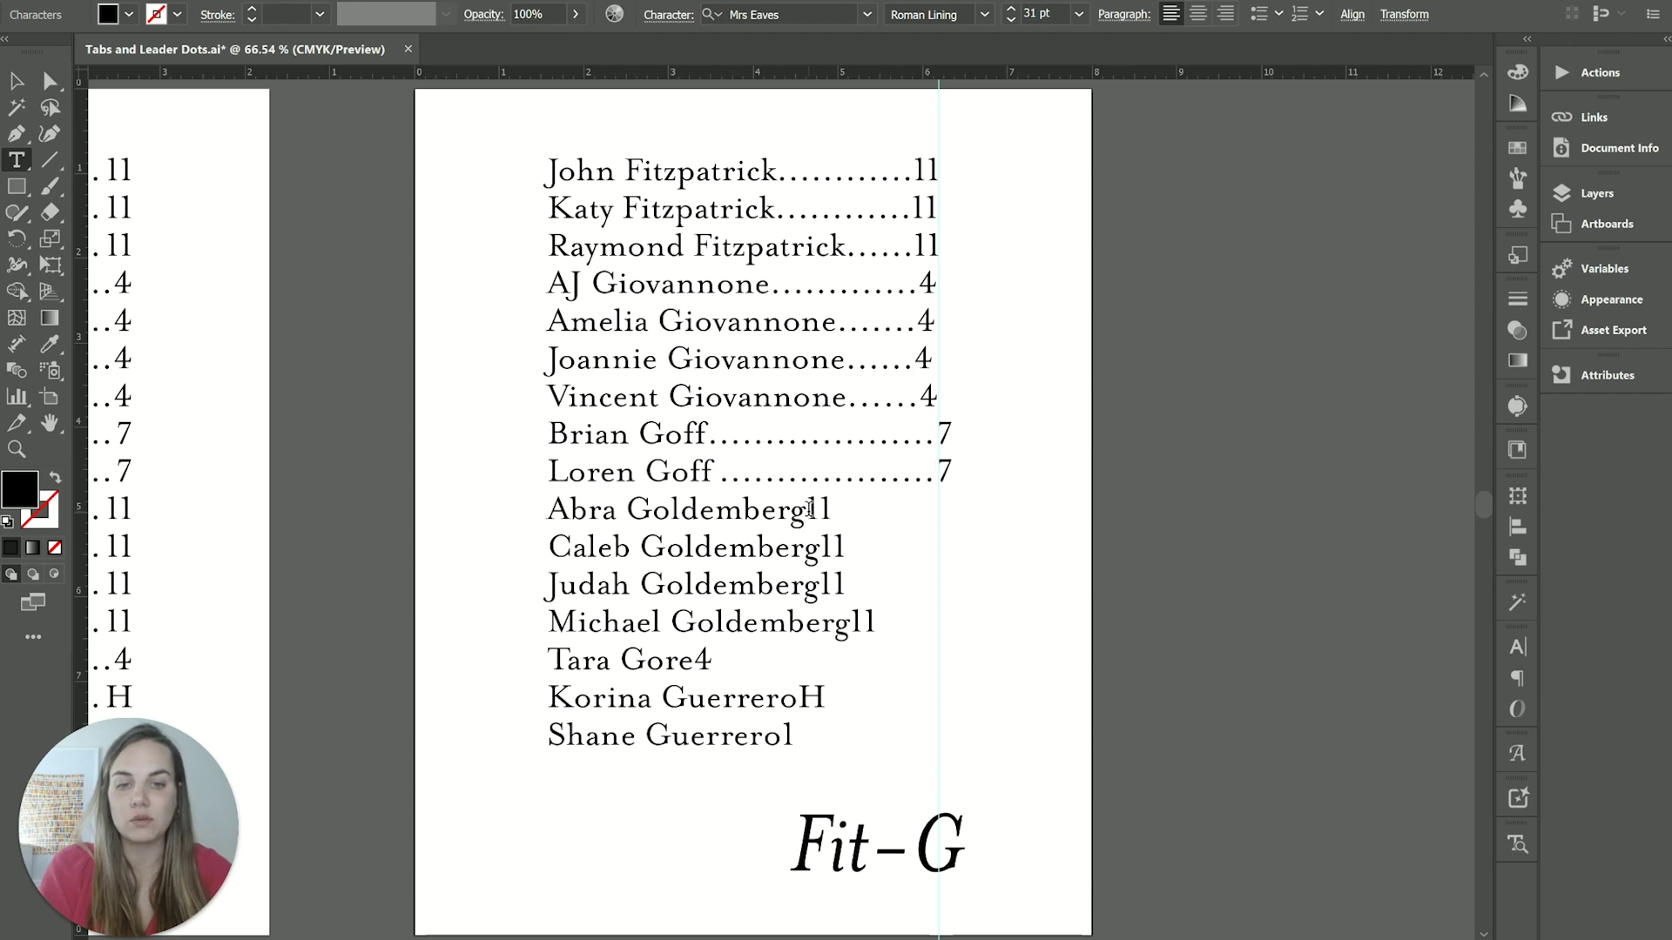
pyautogui.click(810, 509)
pyautogui.press('Tab')
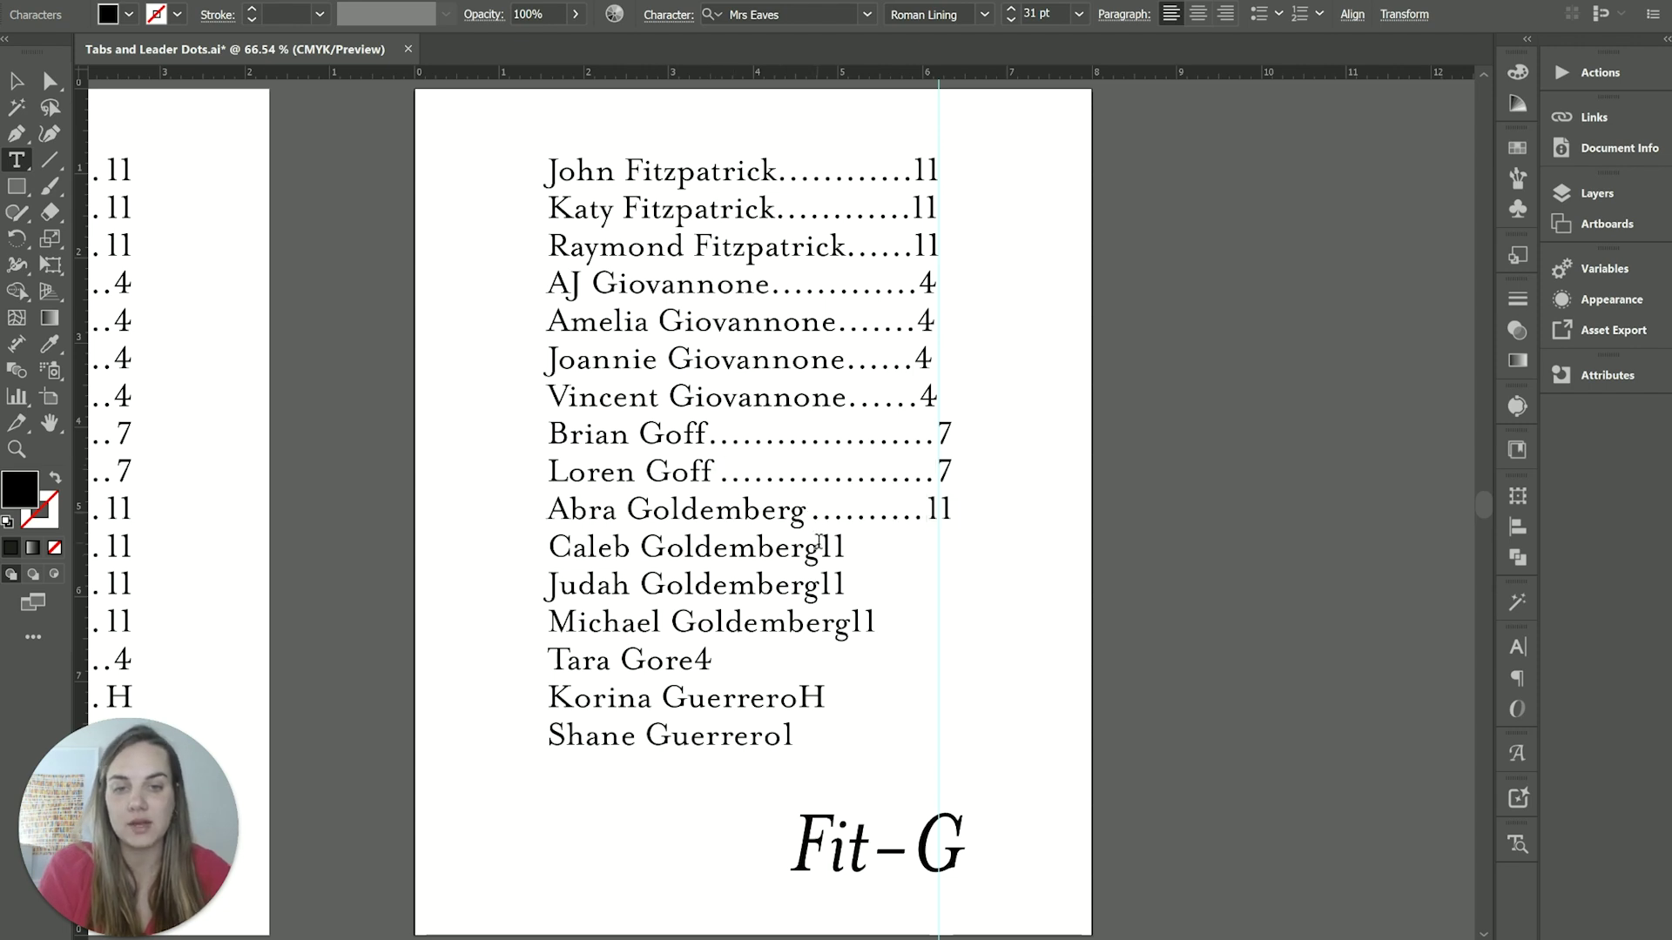
pyautogui.click(818, 546)
pyautogui.press('Tab')
pyautogui.click(823, 583)
pyautogui.press('Tab')
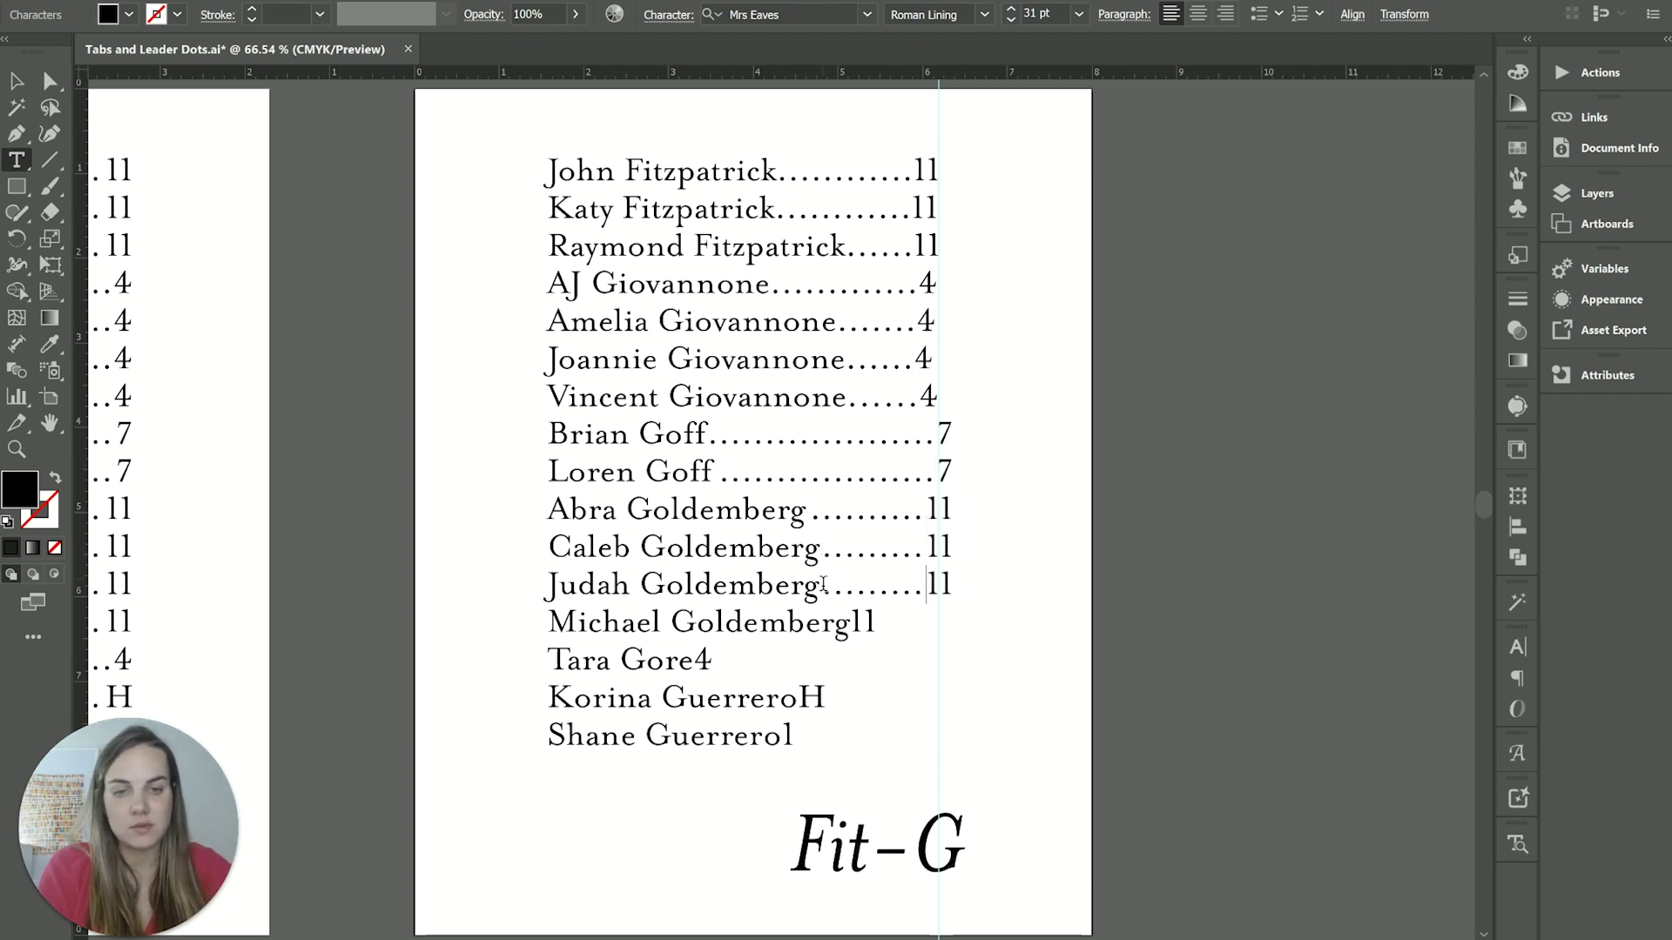
pyautogui.click(854, 622)
pyautogui.press('Tab')
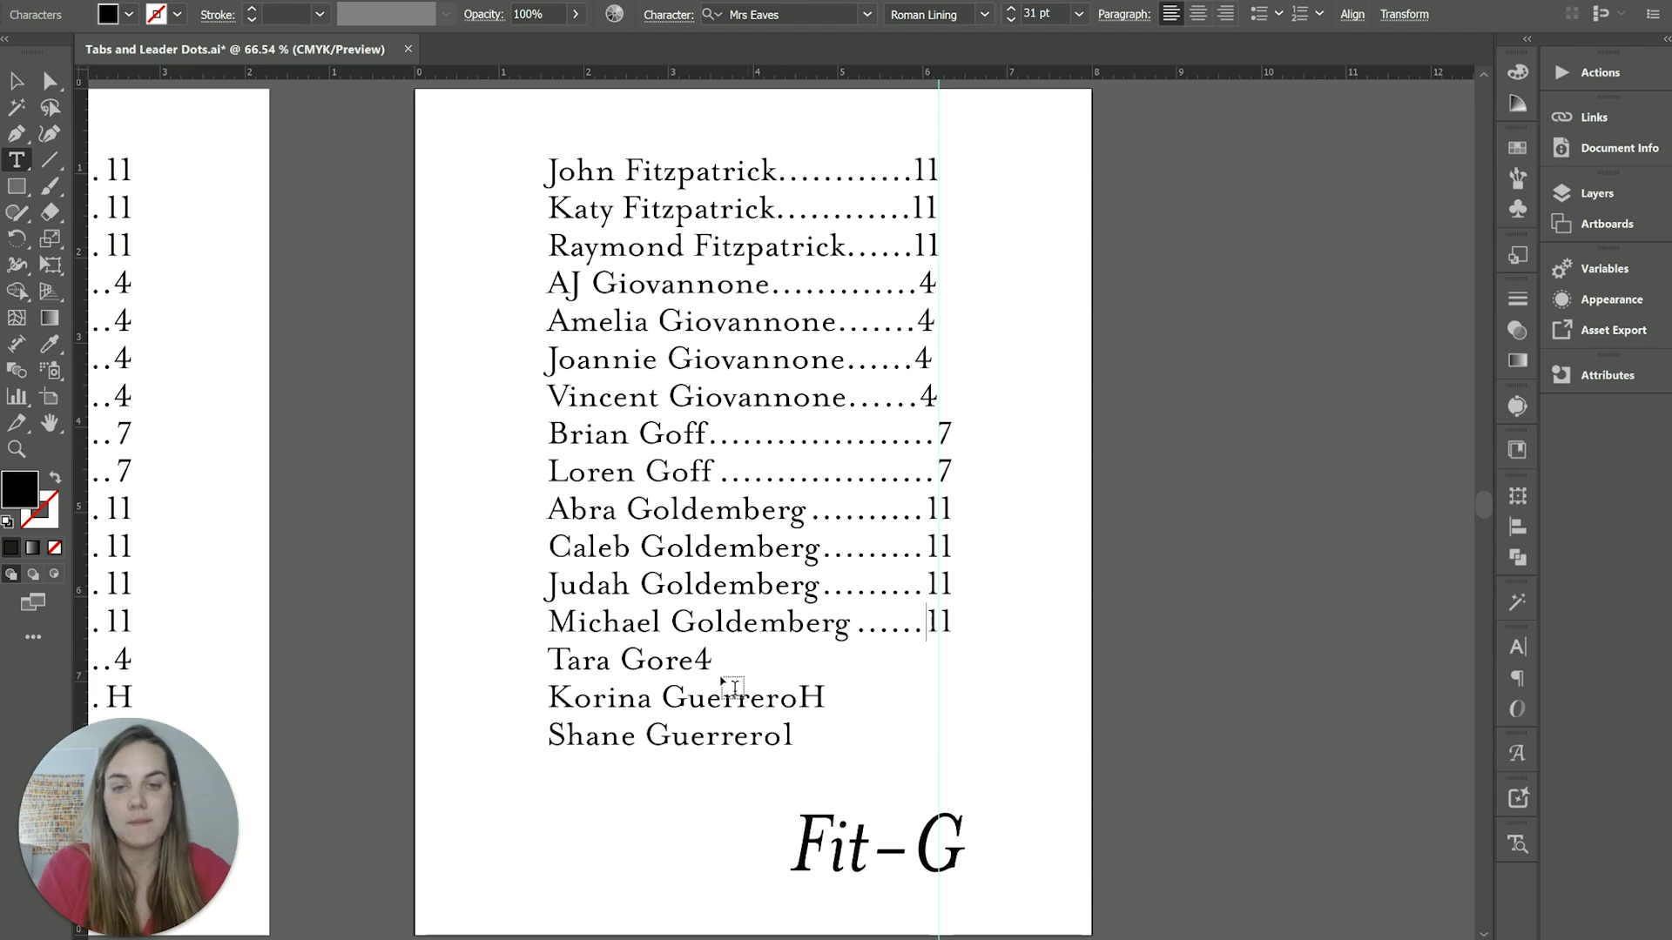
# - Add leaders before the 4, the H and the last line, then open the Mia and Peter sheet
pyautogui.click(708, 659)
pyautogui.press('Tab')
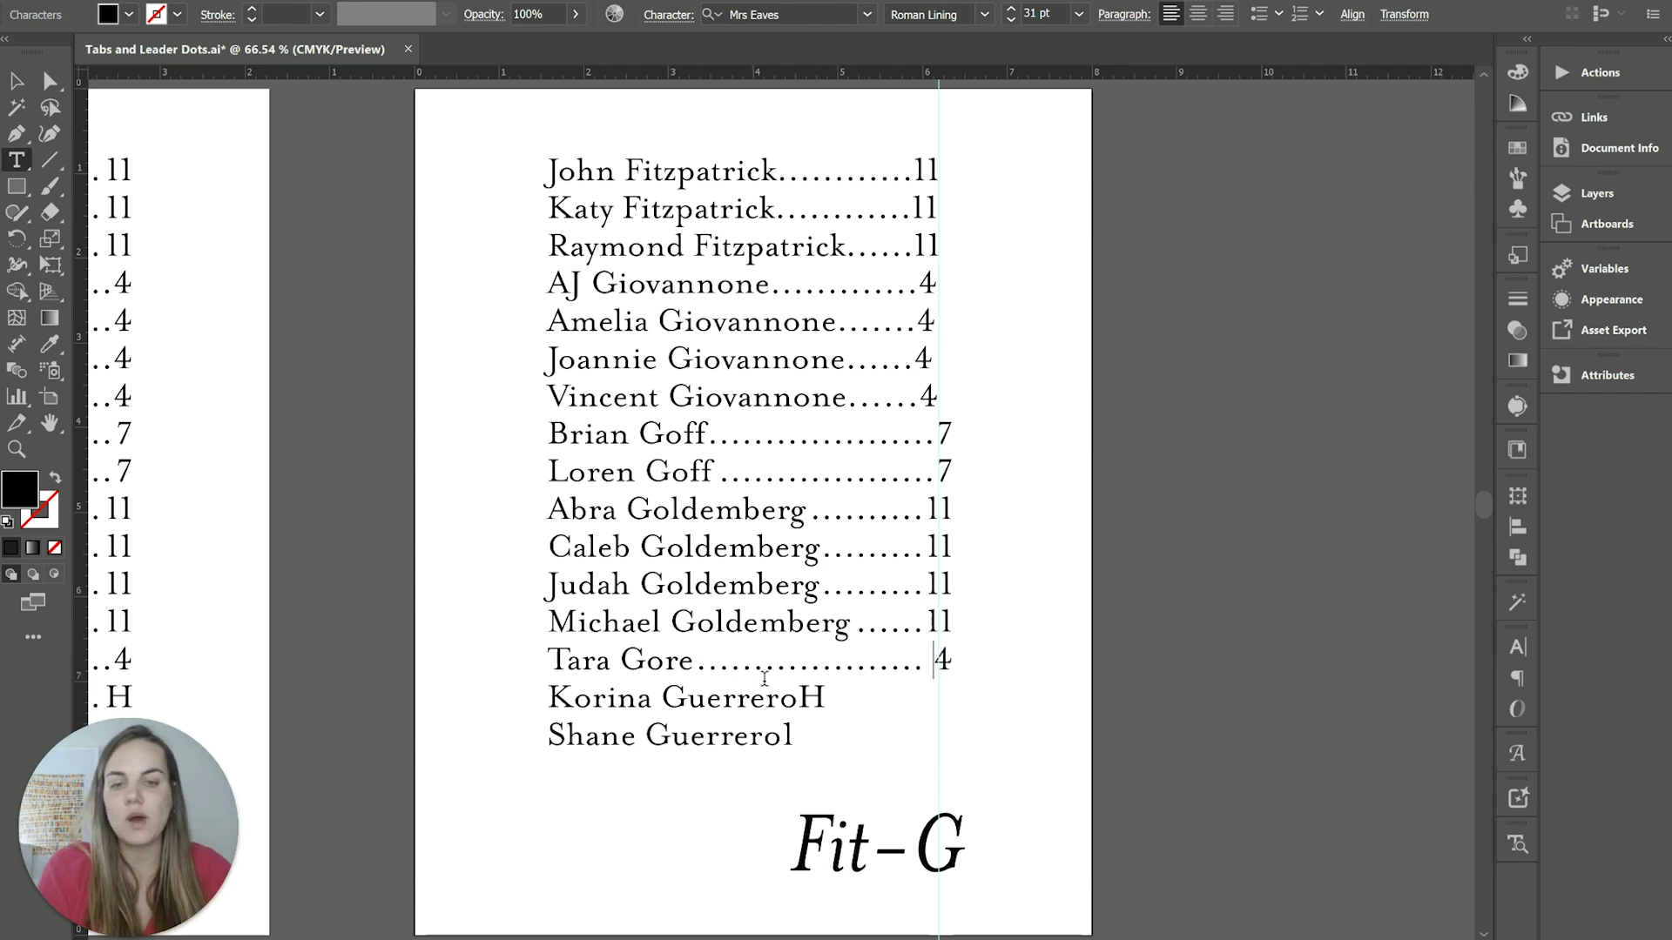
pyautogui.click(801, 695)
pyautogui.press('Tab')
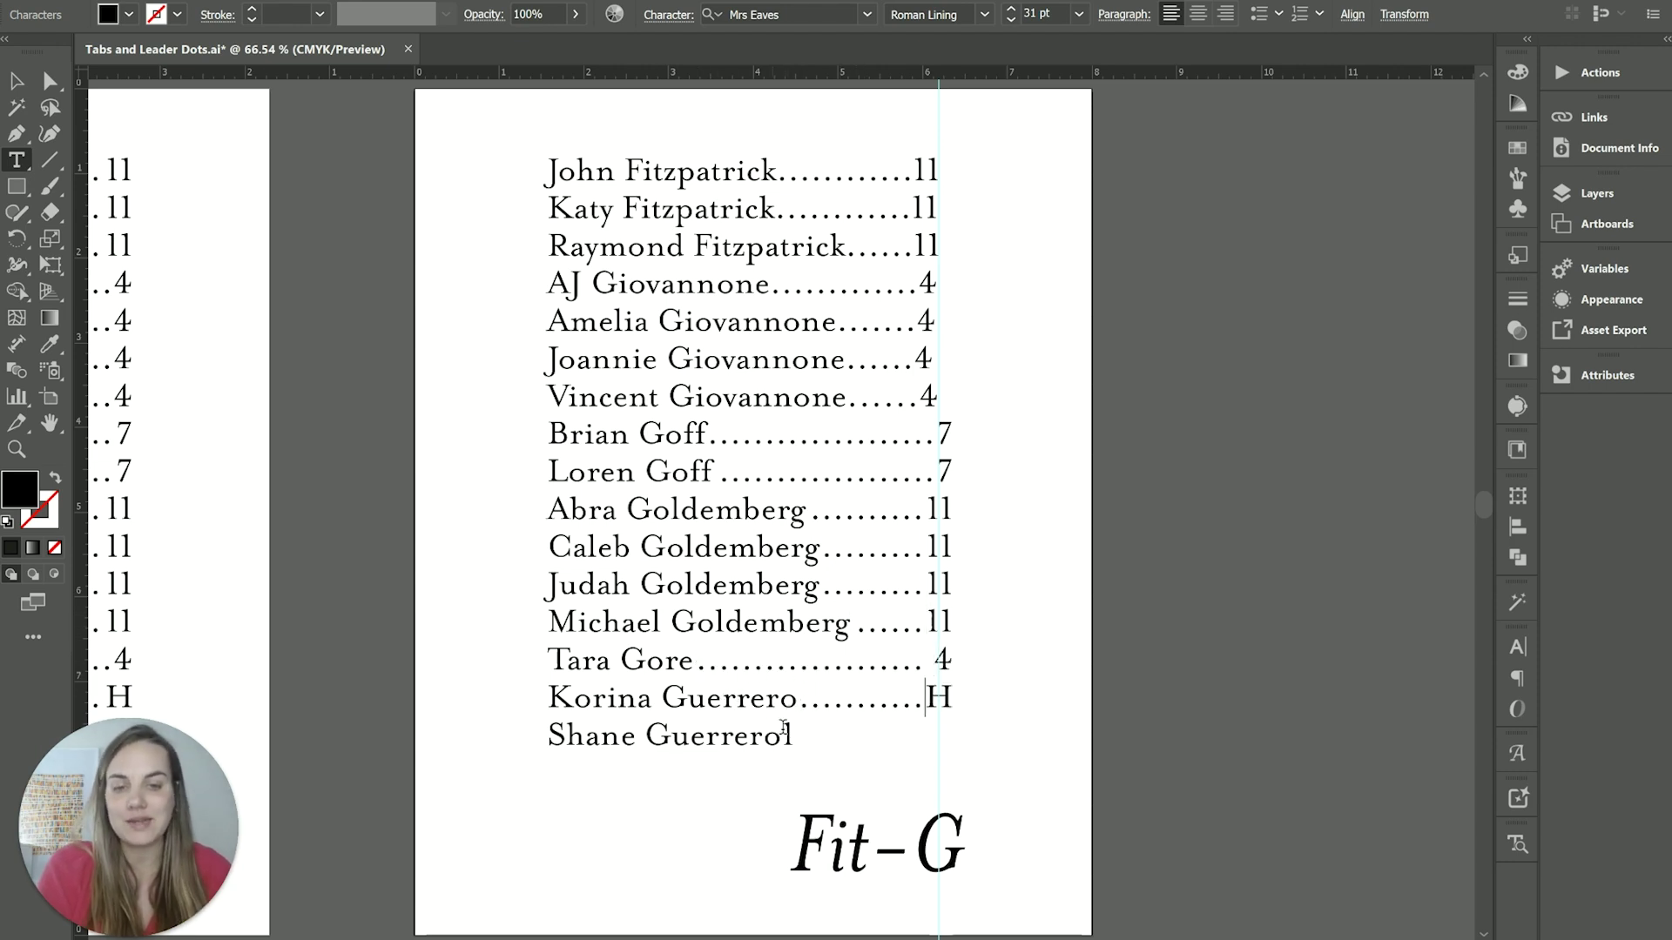
pyautogui.press('Tab')
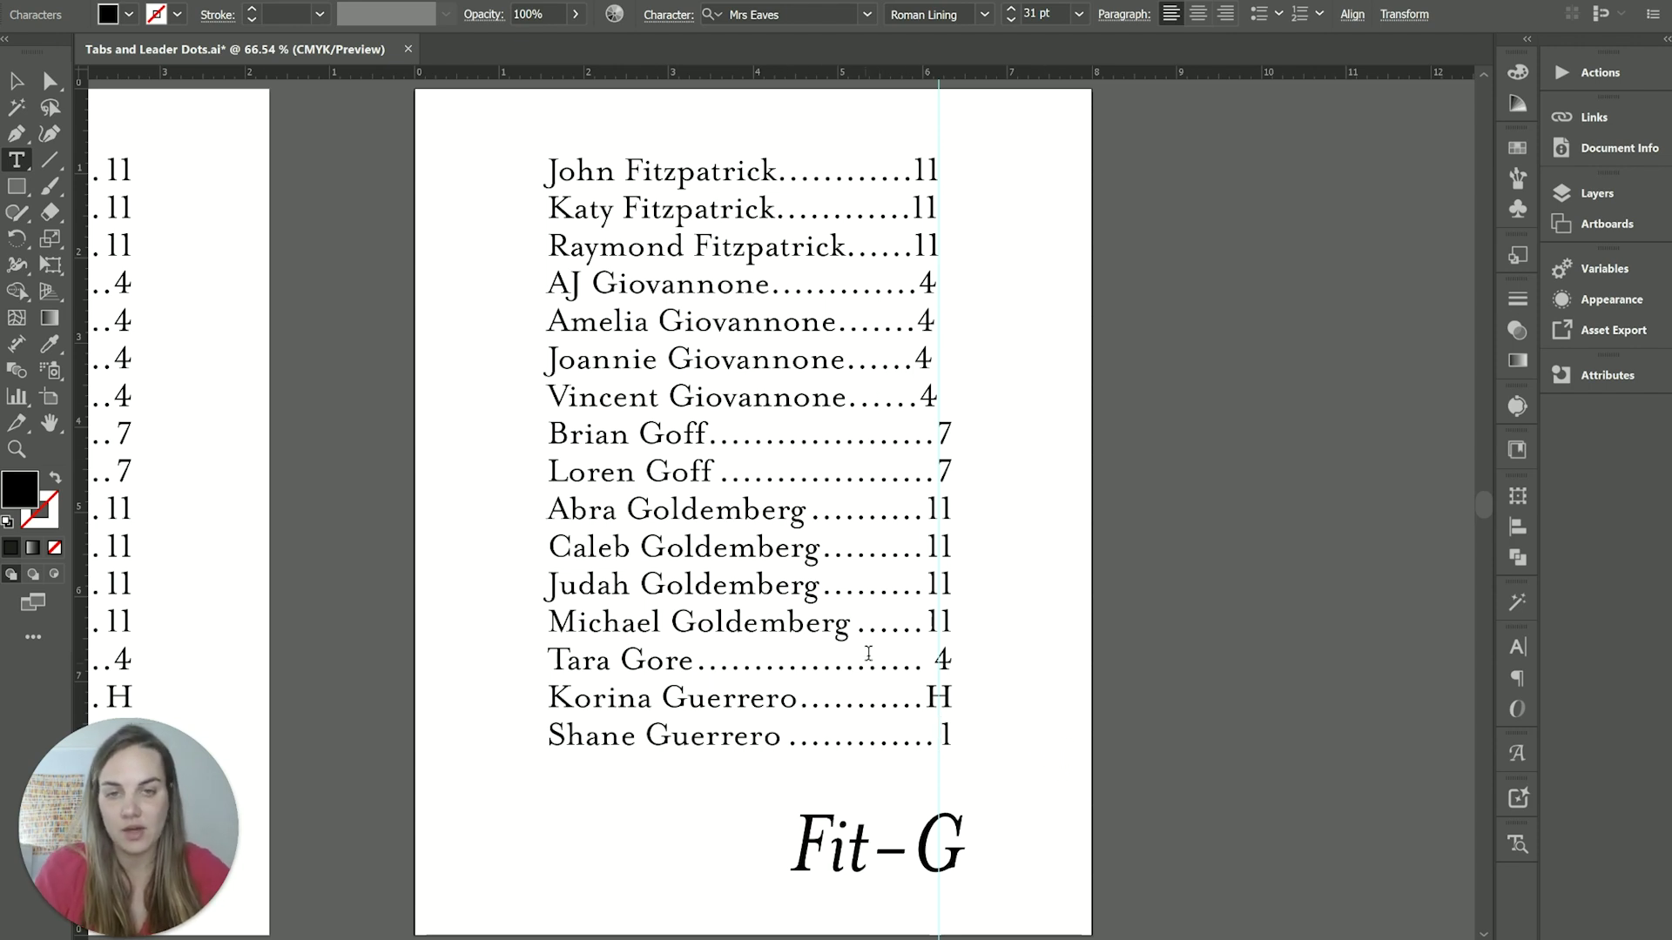
pyautogui.click(929, 427)
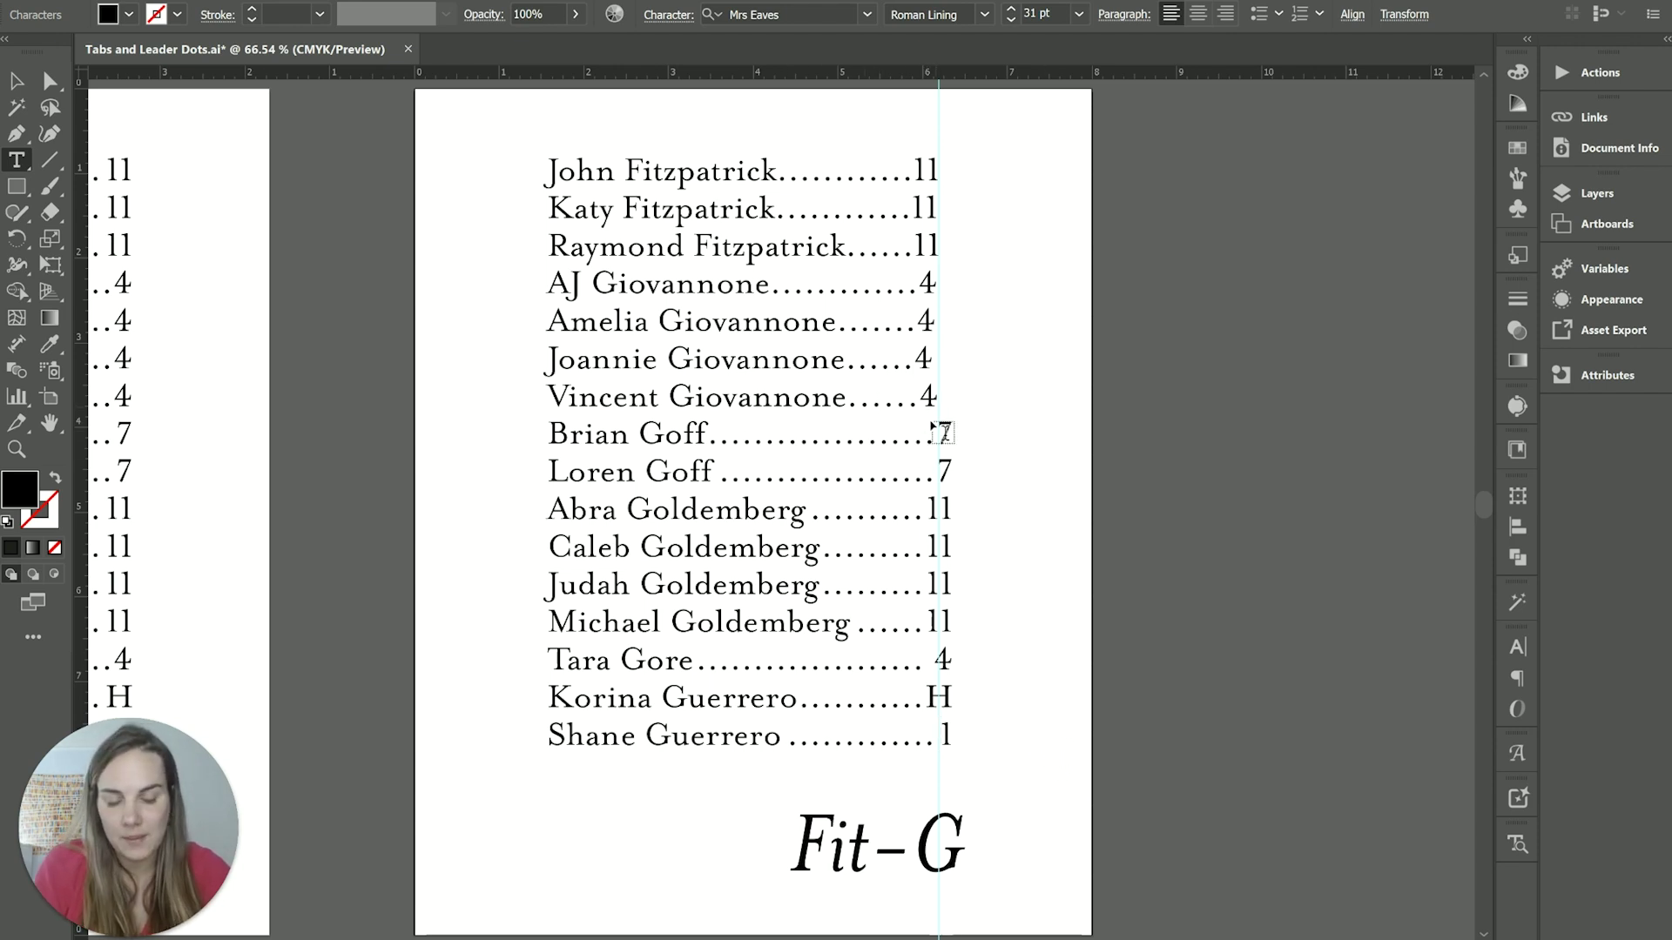
pyautogui.press('Escape')
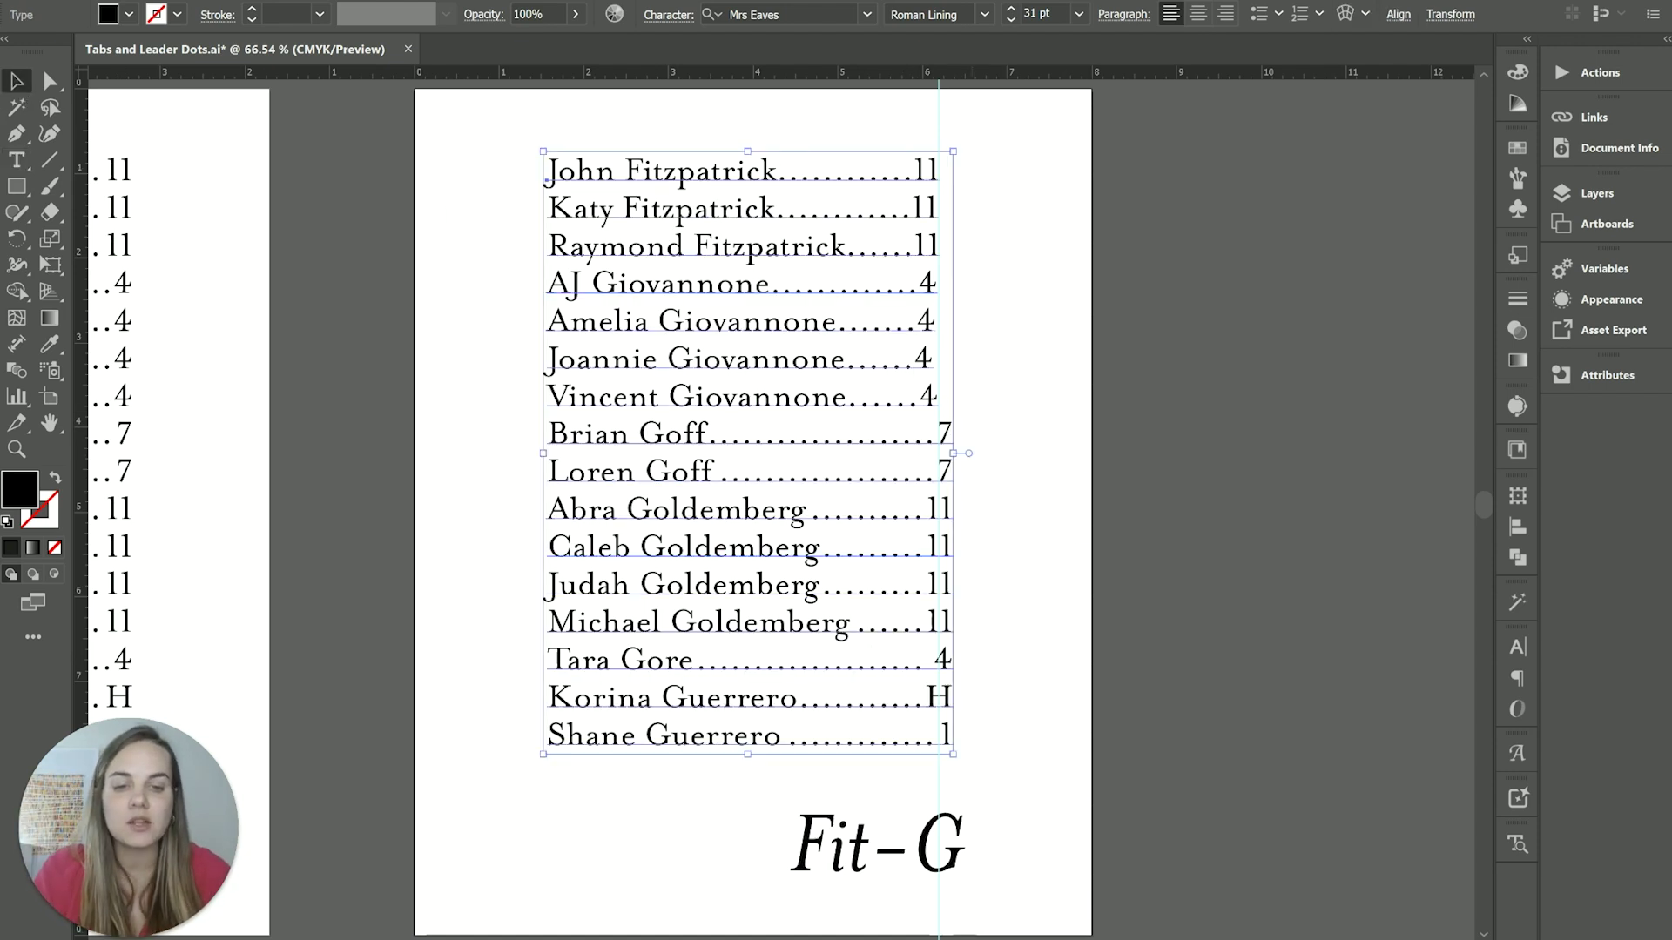
pyautogui.click(1071, 858)
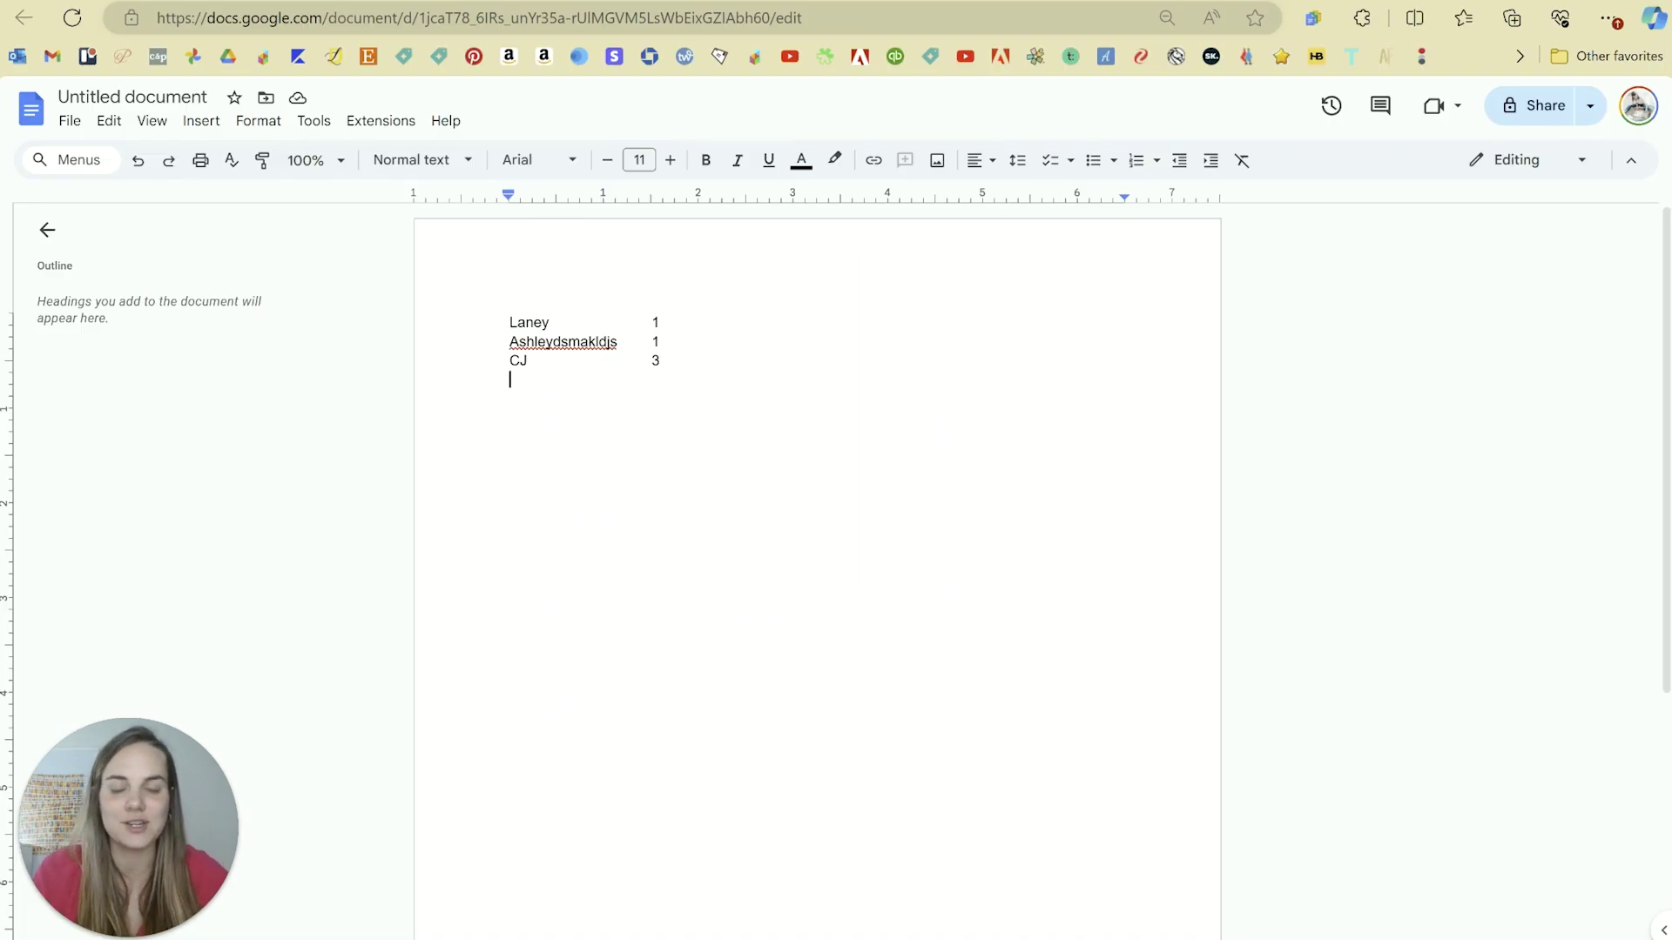
pyautogui.hotkey('ctrl', 'Tab')
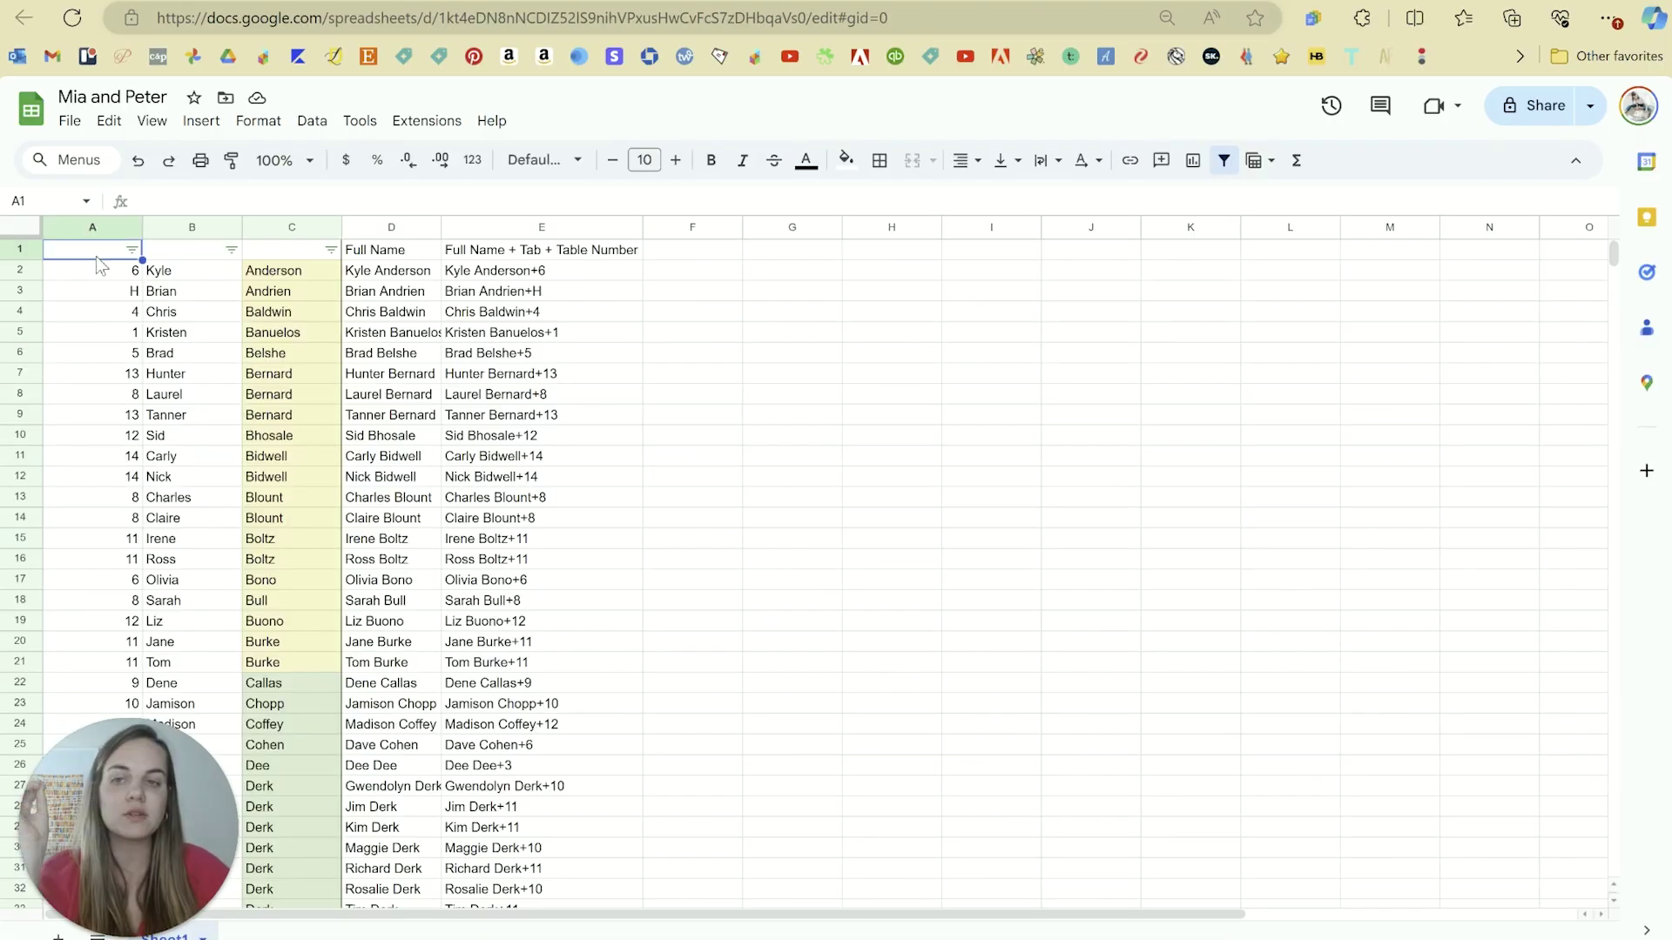
# - Enter the headings Table Number, First and a misspelled Last in A1 to C1
pyautogui.write('Table Number')
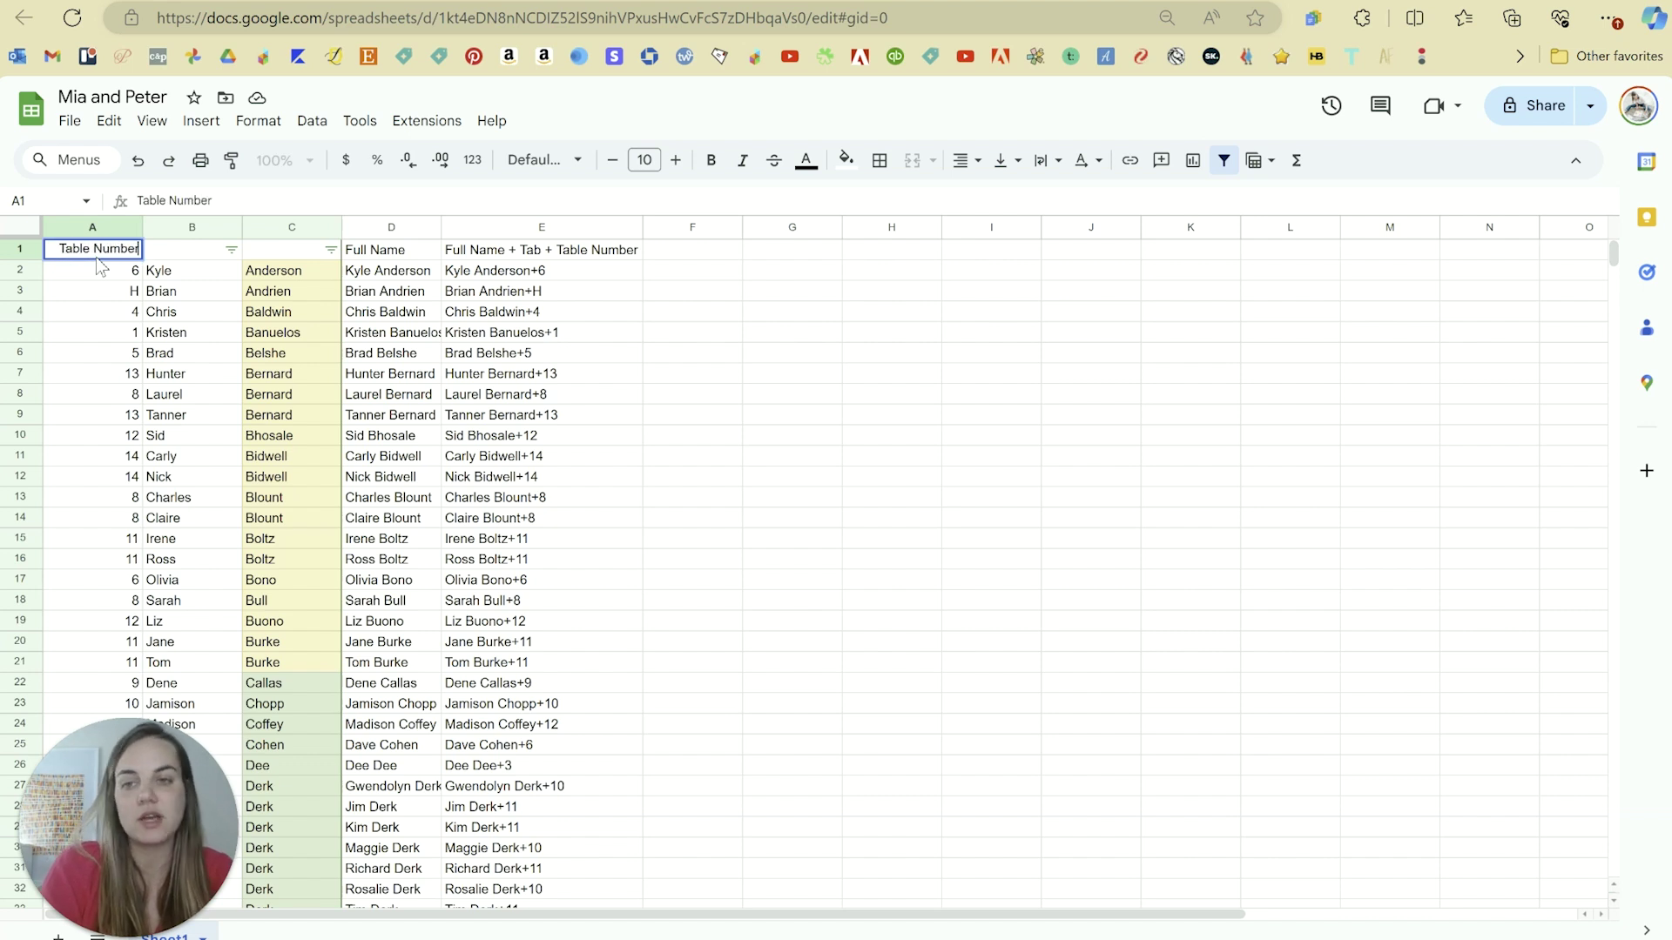
pyautogui.press('Tab')
pyautogui.write('First')
pyautogui.press('Tab')
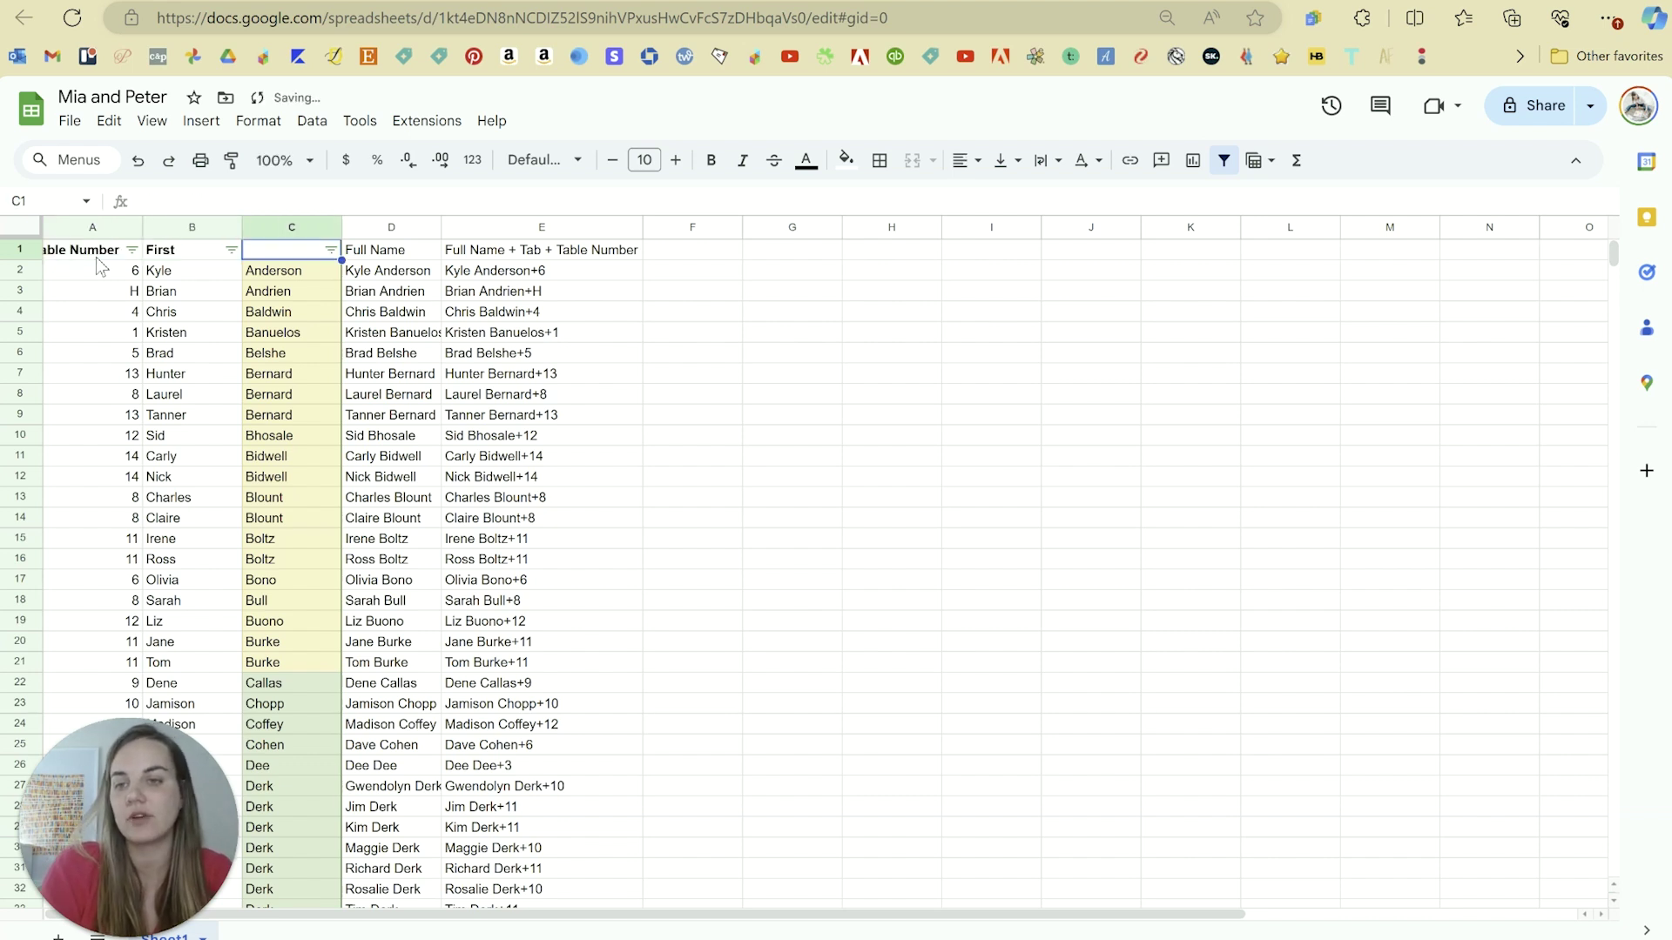
pyautogui.write('N')
pyautogui.write('Lat')
pyautogui.press('Return')
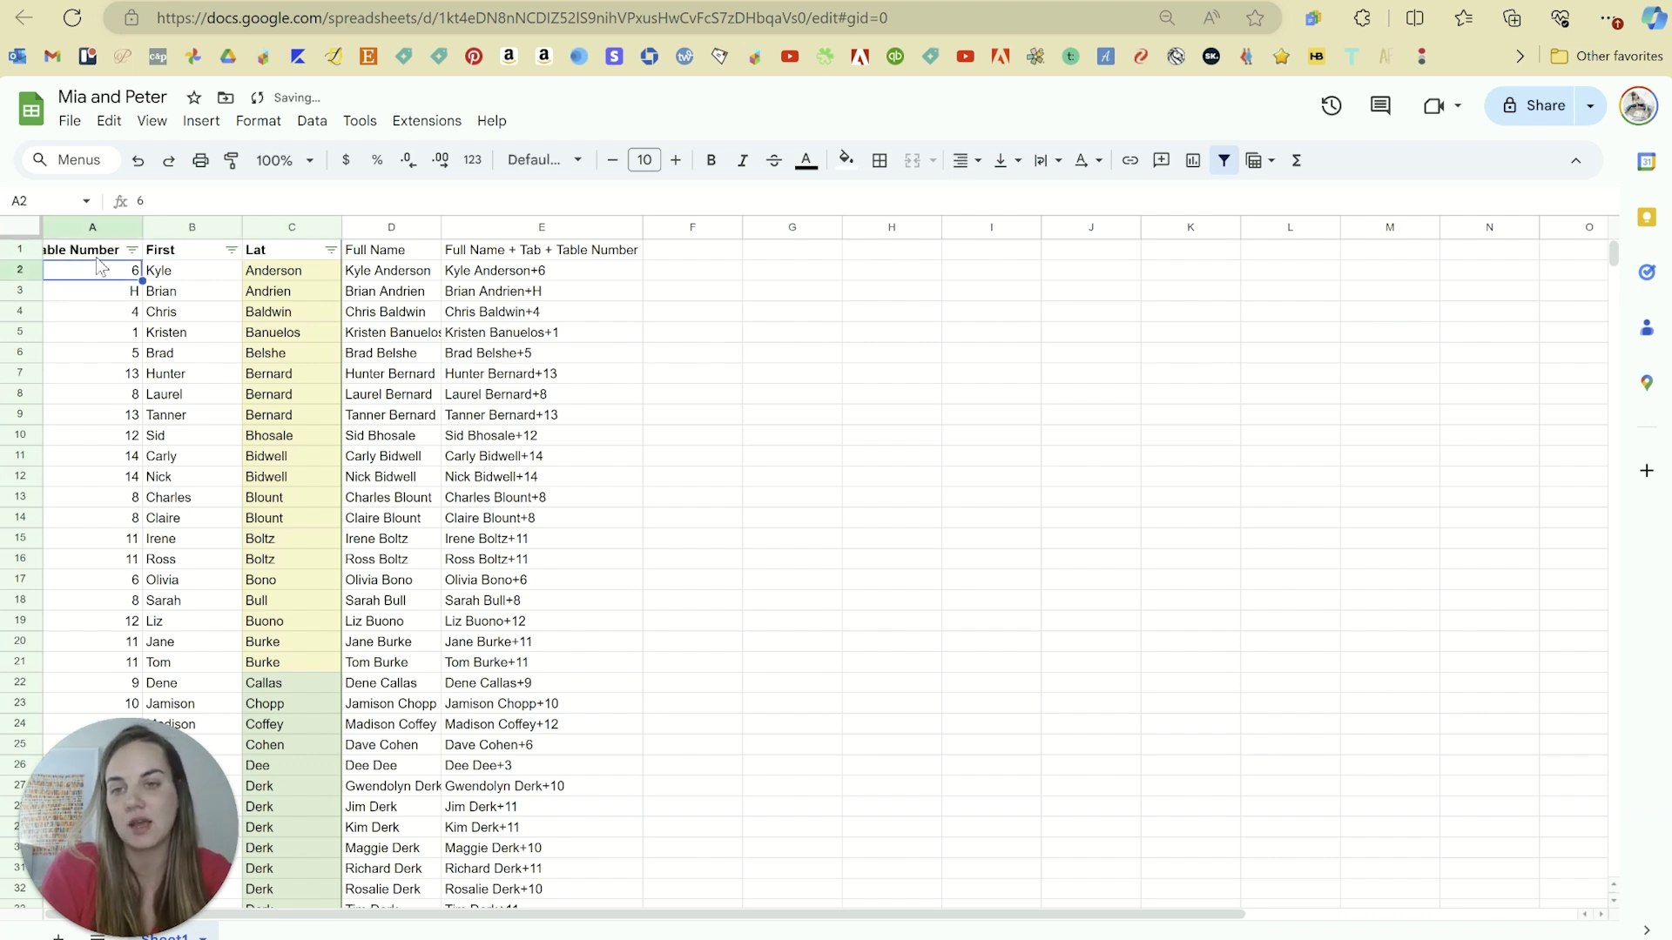
# - Correct the C1 heading to Last and widen column A for Table Number
pyautogui.click(279, 254)
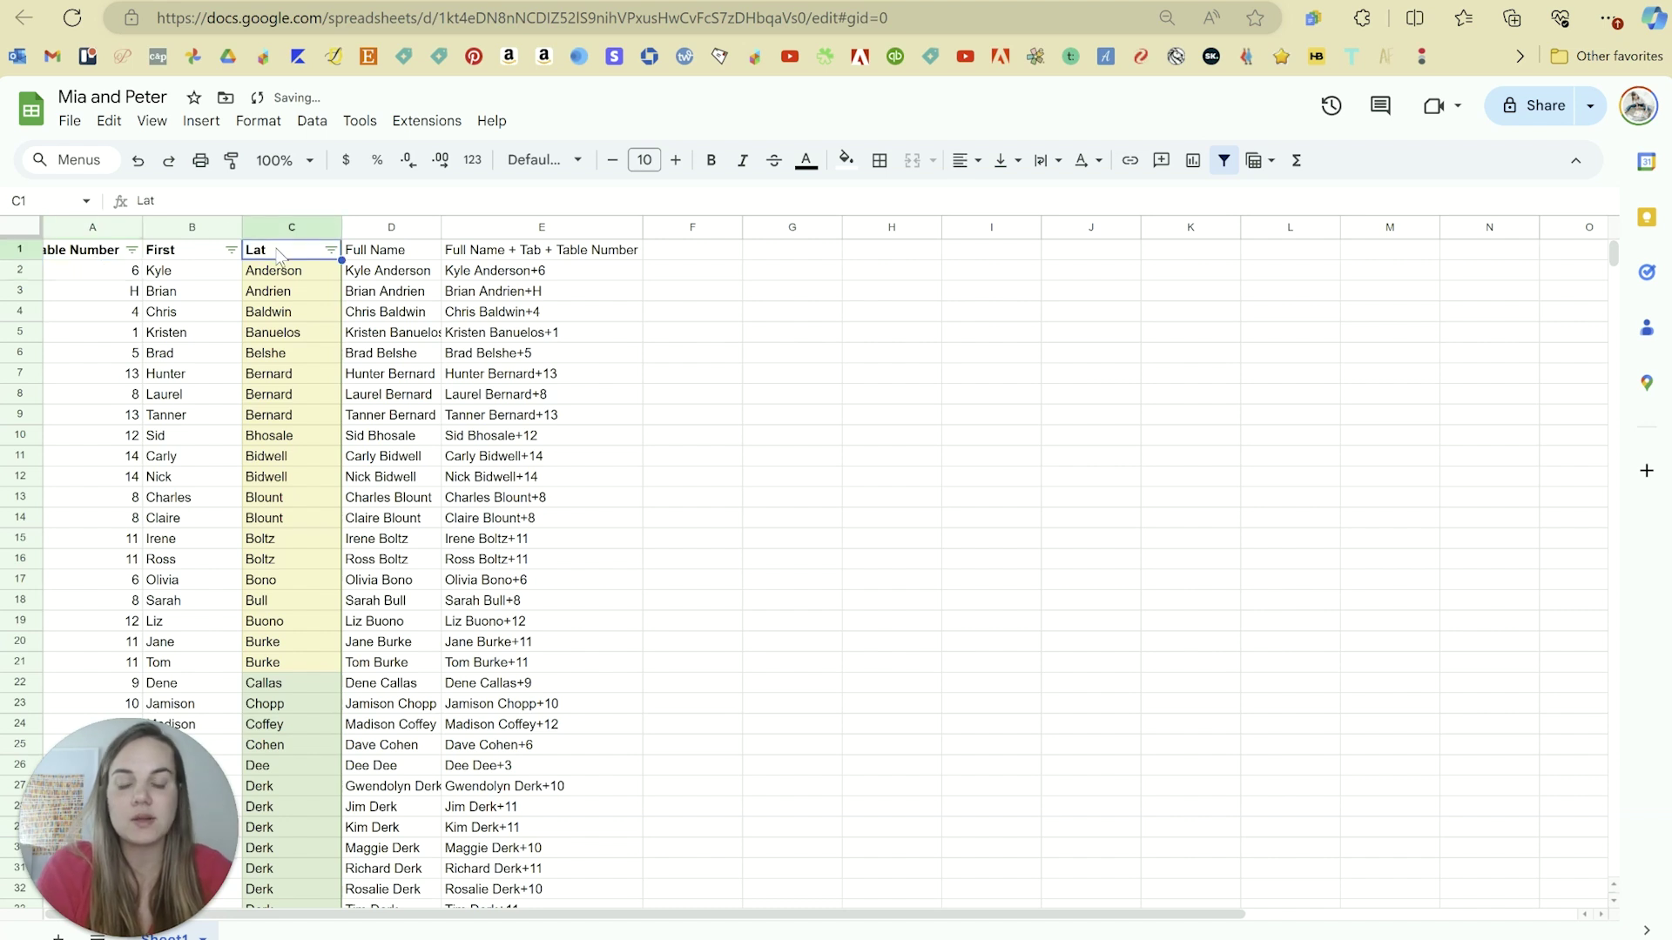
pyautogui.doubleClick(278, 255)
pyautogui.press('Left')
pyautogui.write('s')
pyautogui.press('Return')
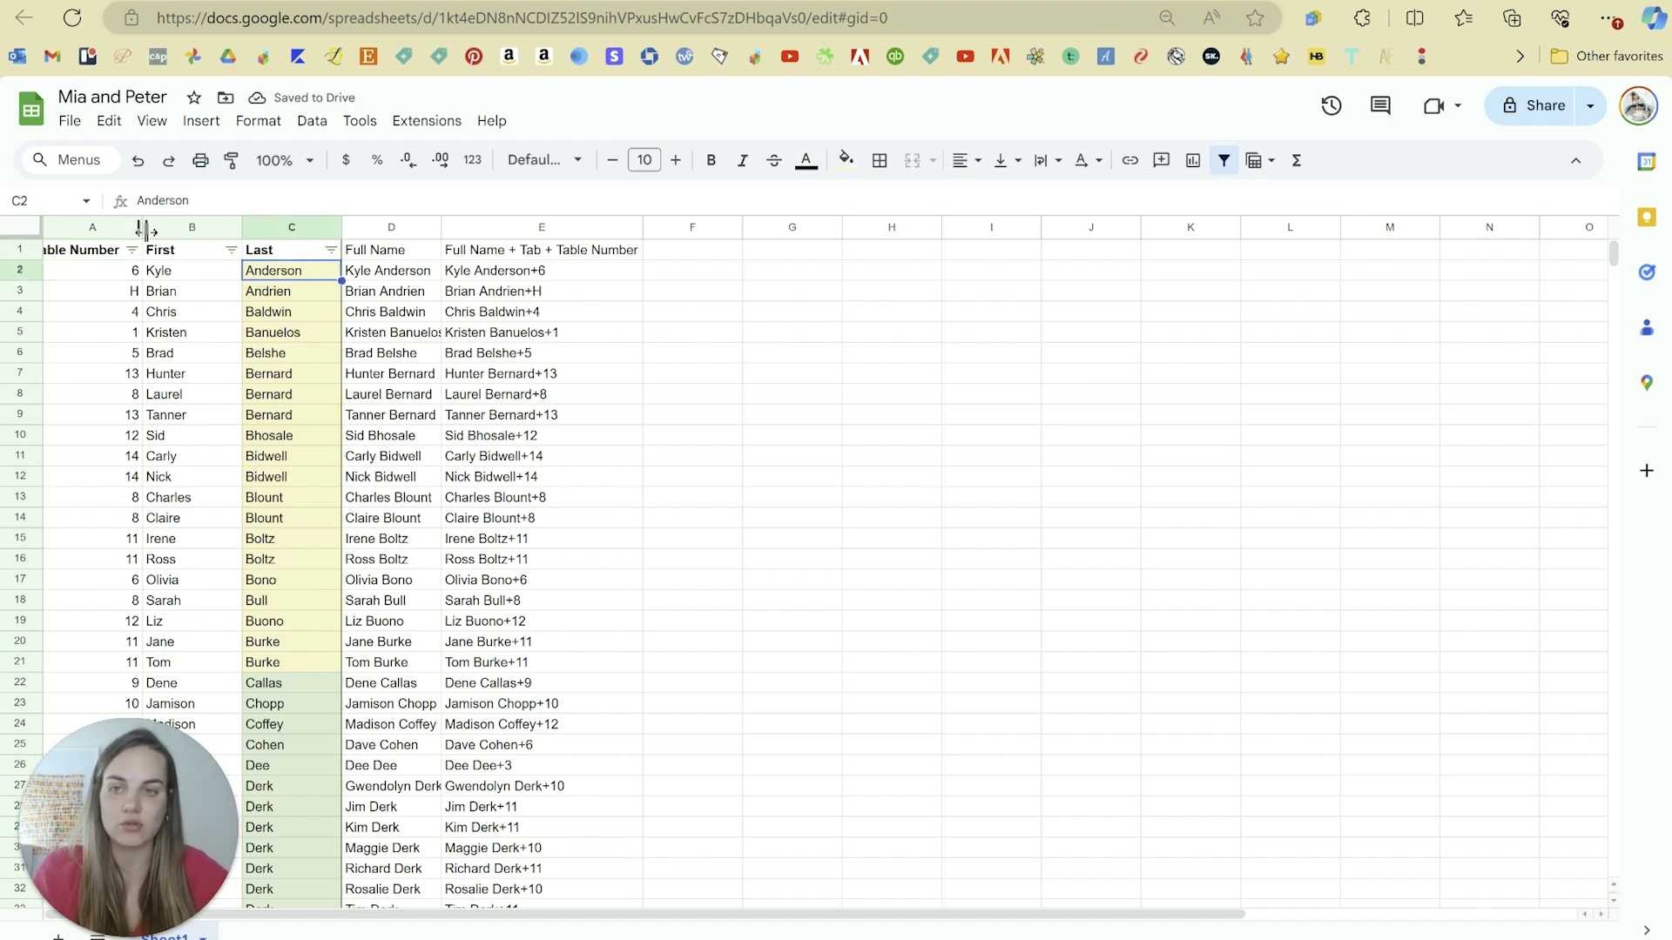
pyautogui.moveTo(145, 229); pyautogui.dragTo(159, 229)
# - Inspect the Full Name formula =B2&" "&C2 in D2 and compare D3, leaving it unchanged
pyautogui.click(619, 439)
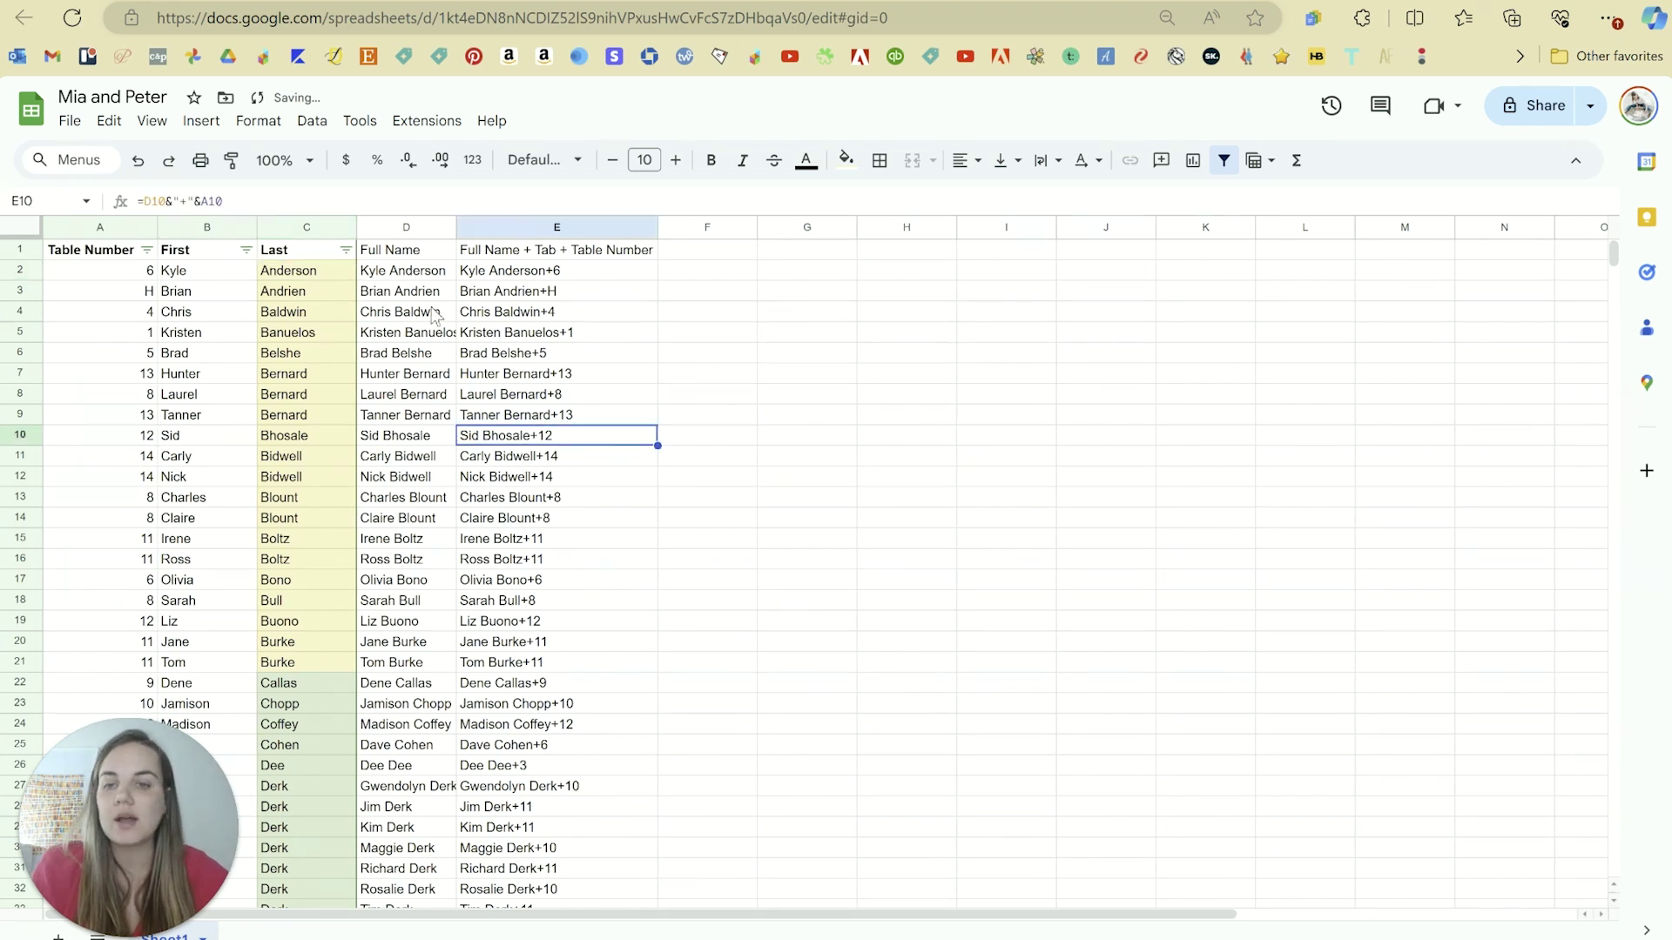
pyautogui.click(373, 252)
pyautogui.click(417, 277)
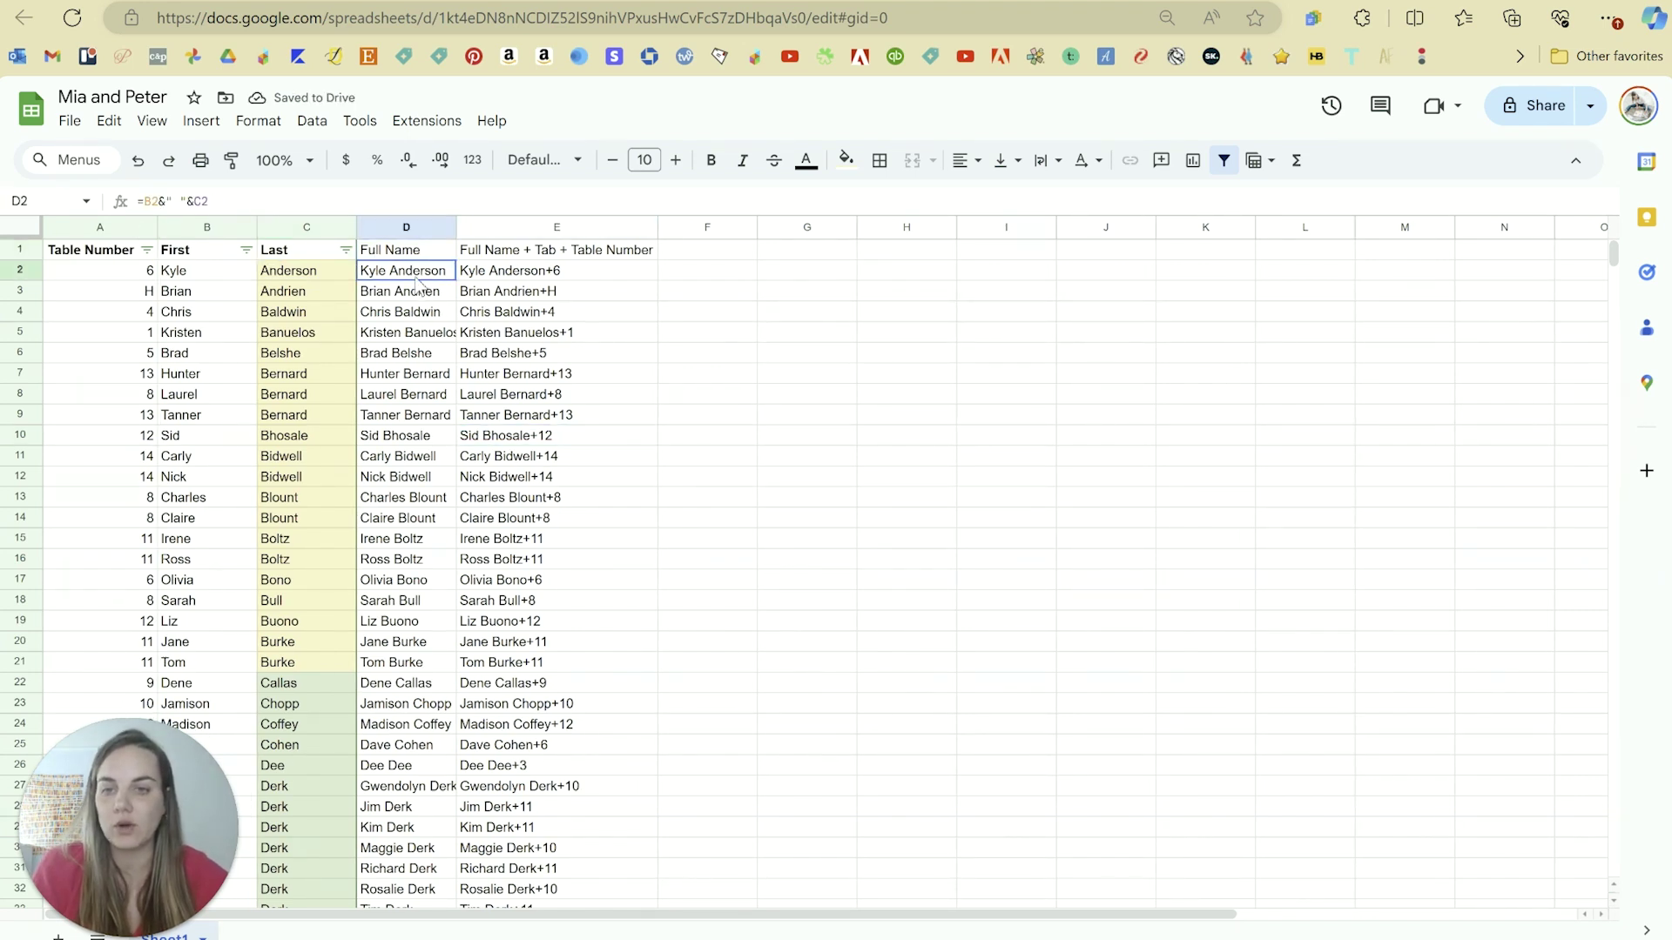
pyautogui.click(144, 202)
pyautogui.moveTo(145, 202); pyautogui.dragTo(197, 205)
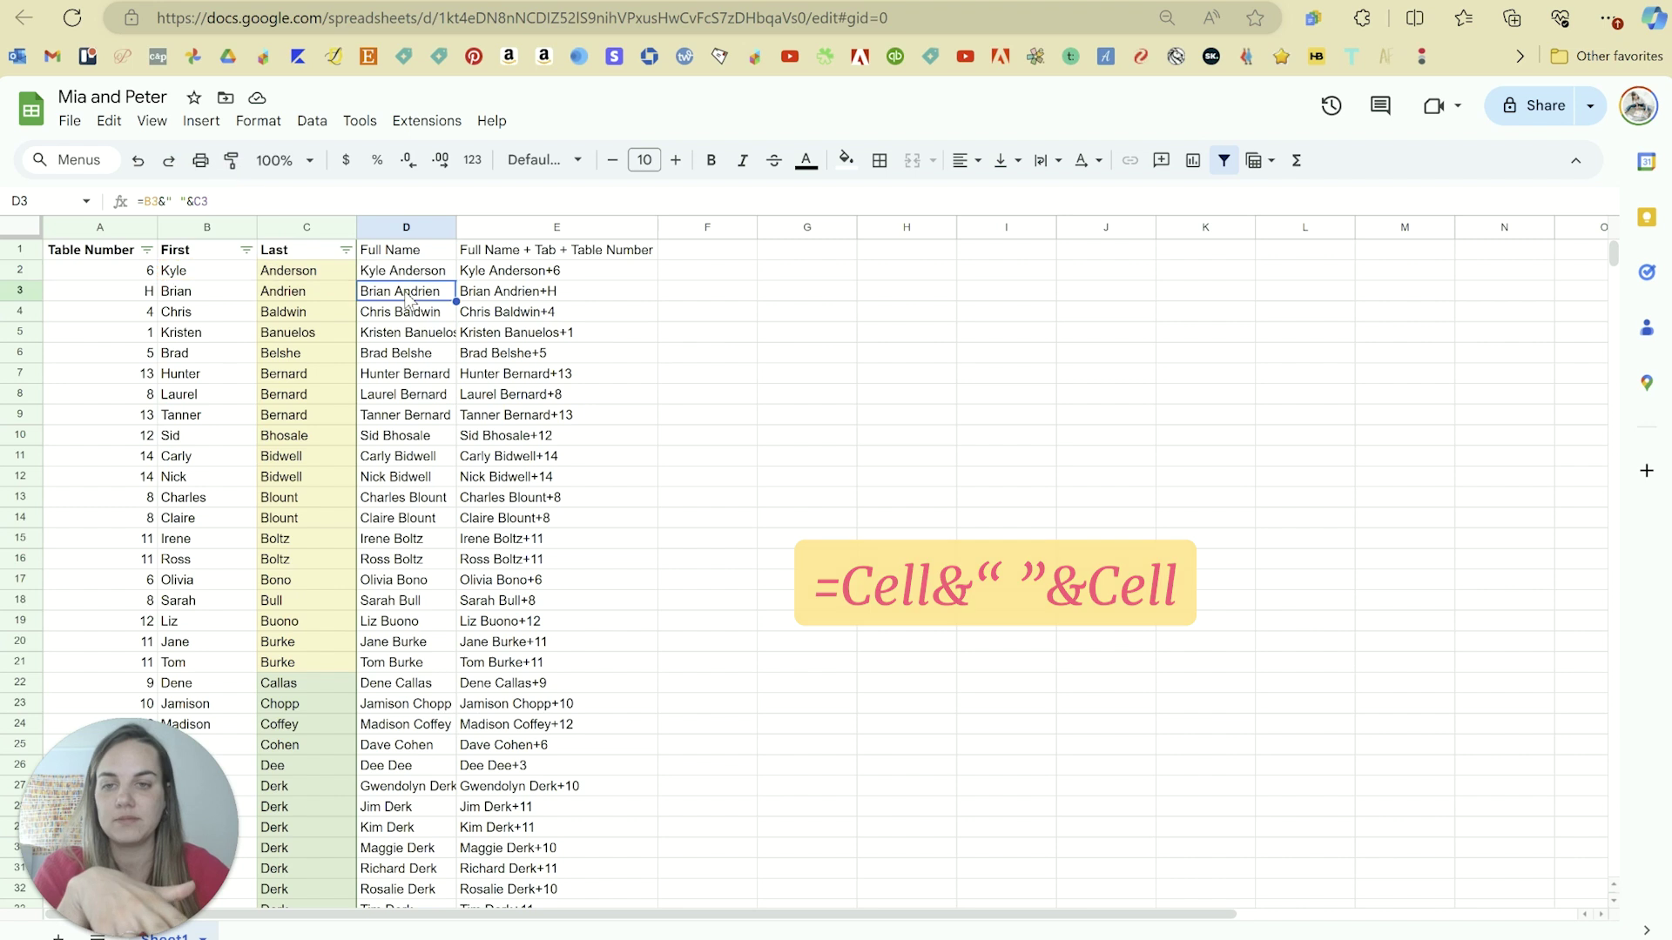
pyautogui.press('Return')
pyautogui.click(390, 272)
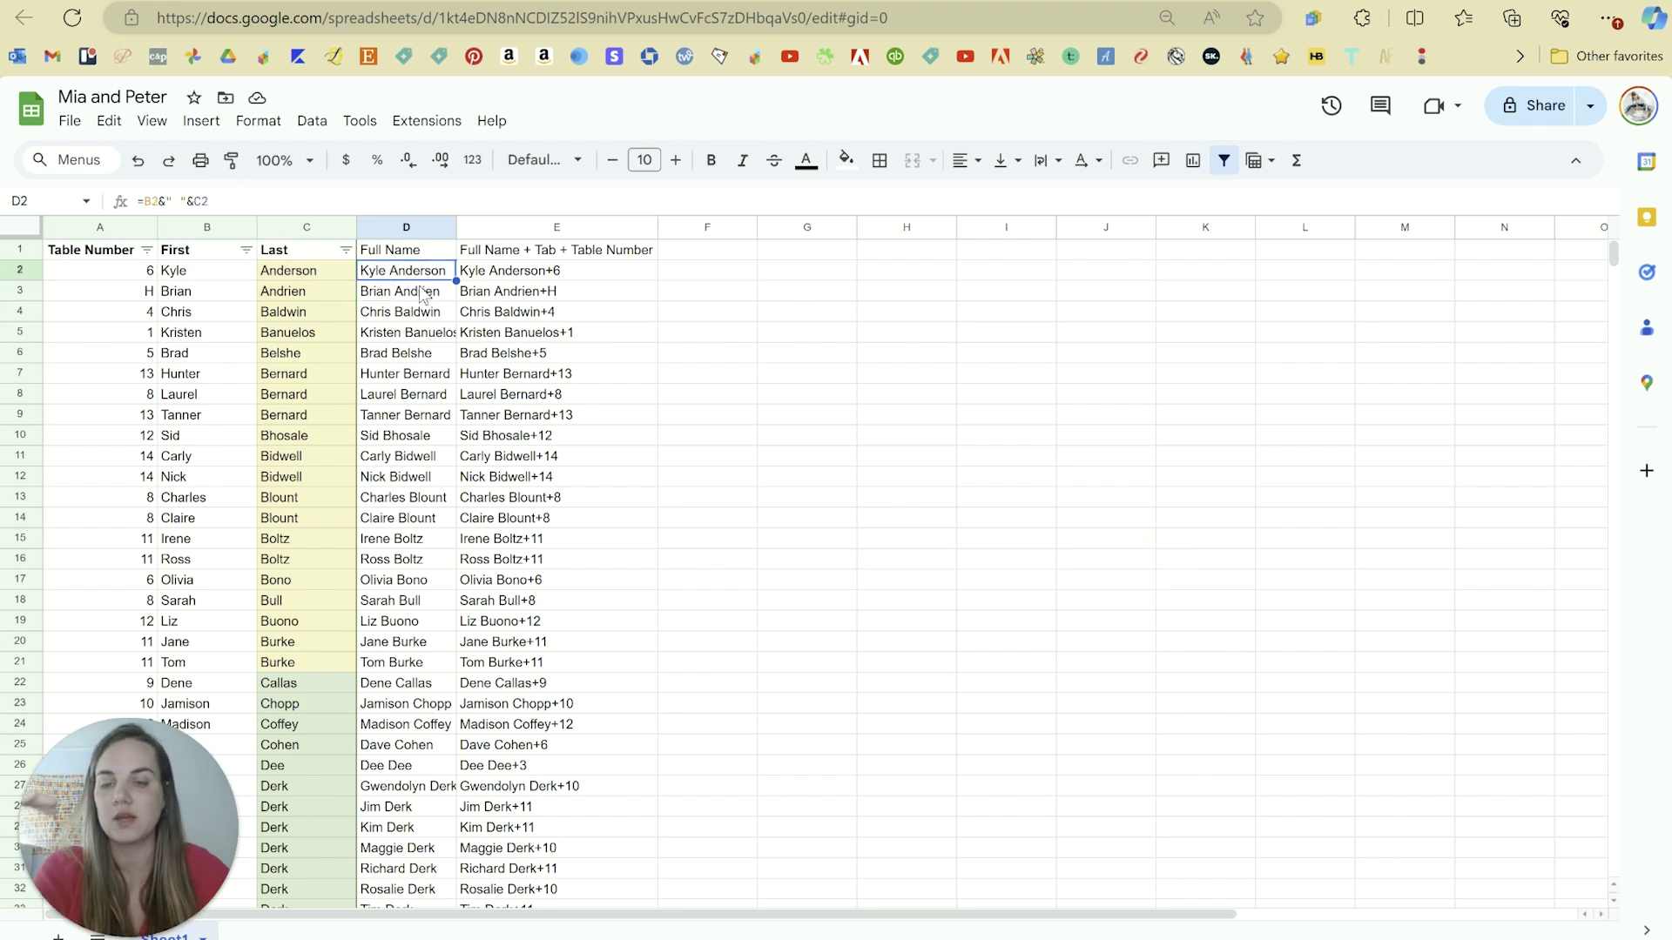
pyautogui.click(421, 296)
pyautogui.click(415, 276)
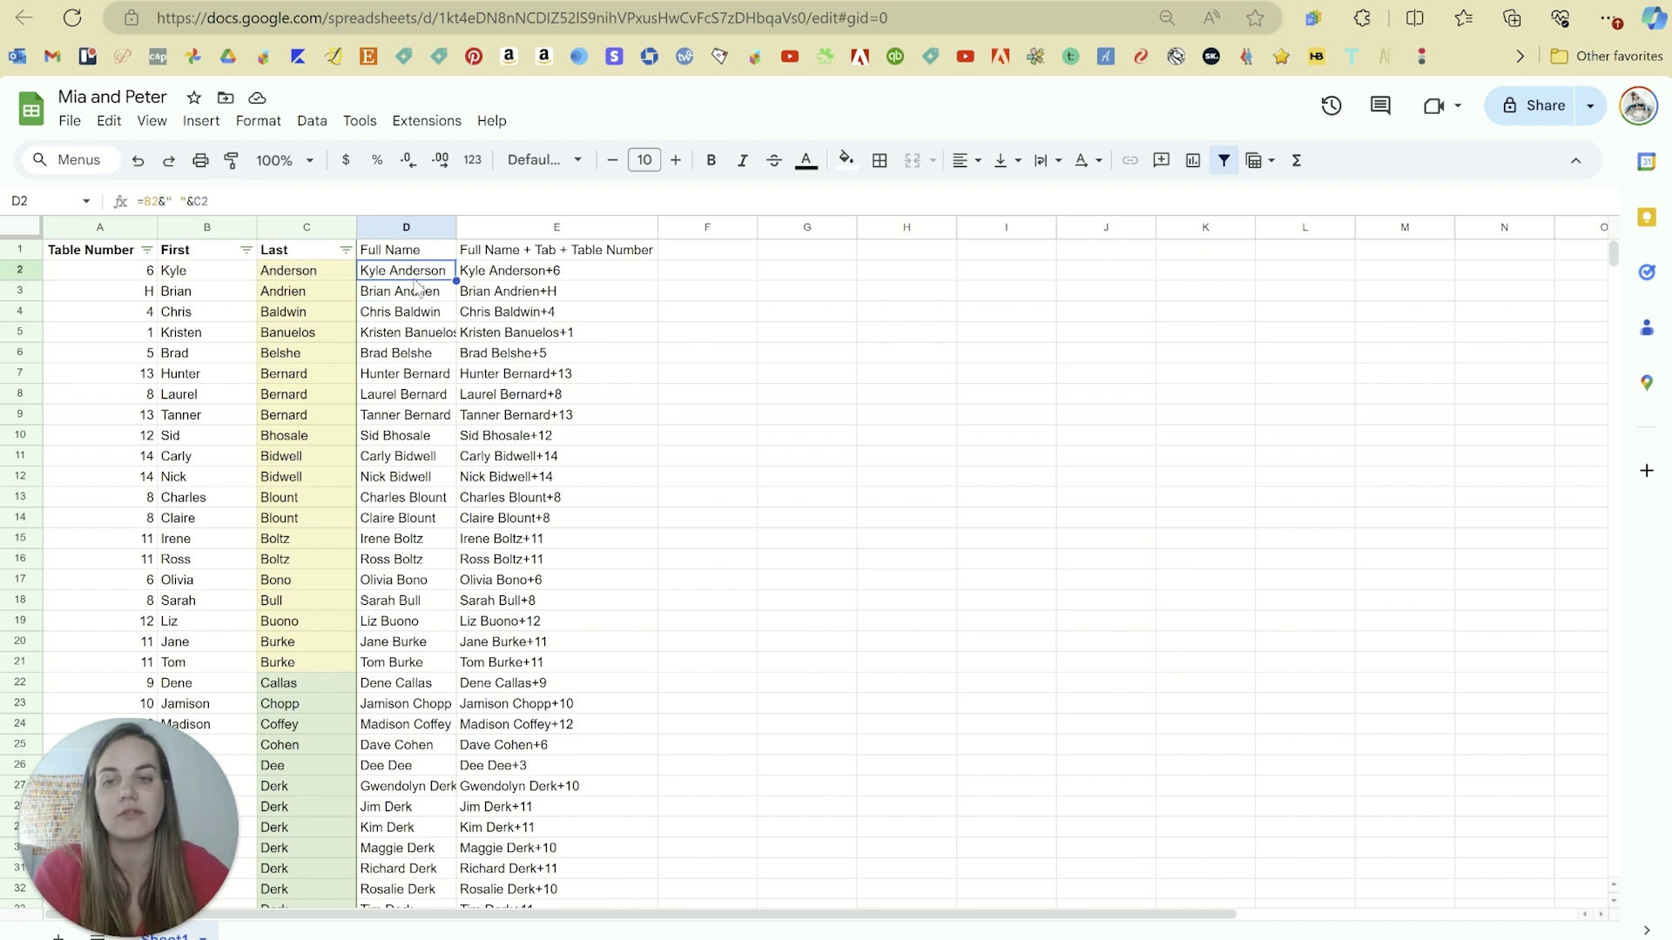
pyautogui.doubleClick(177, 202)
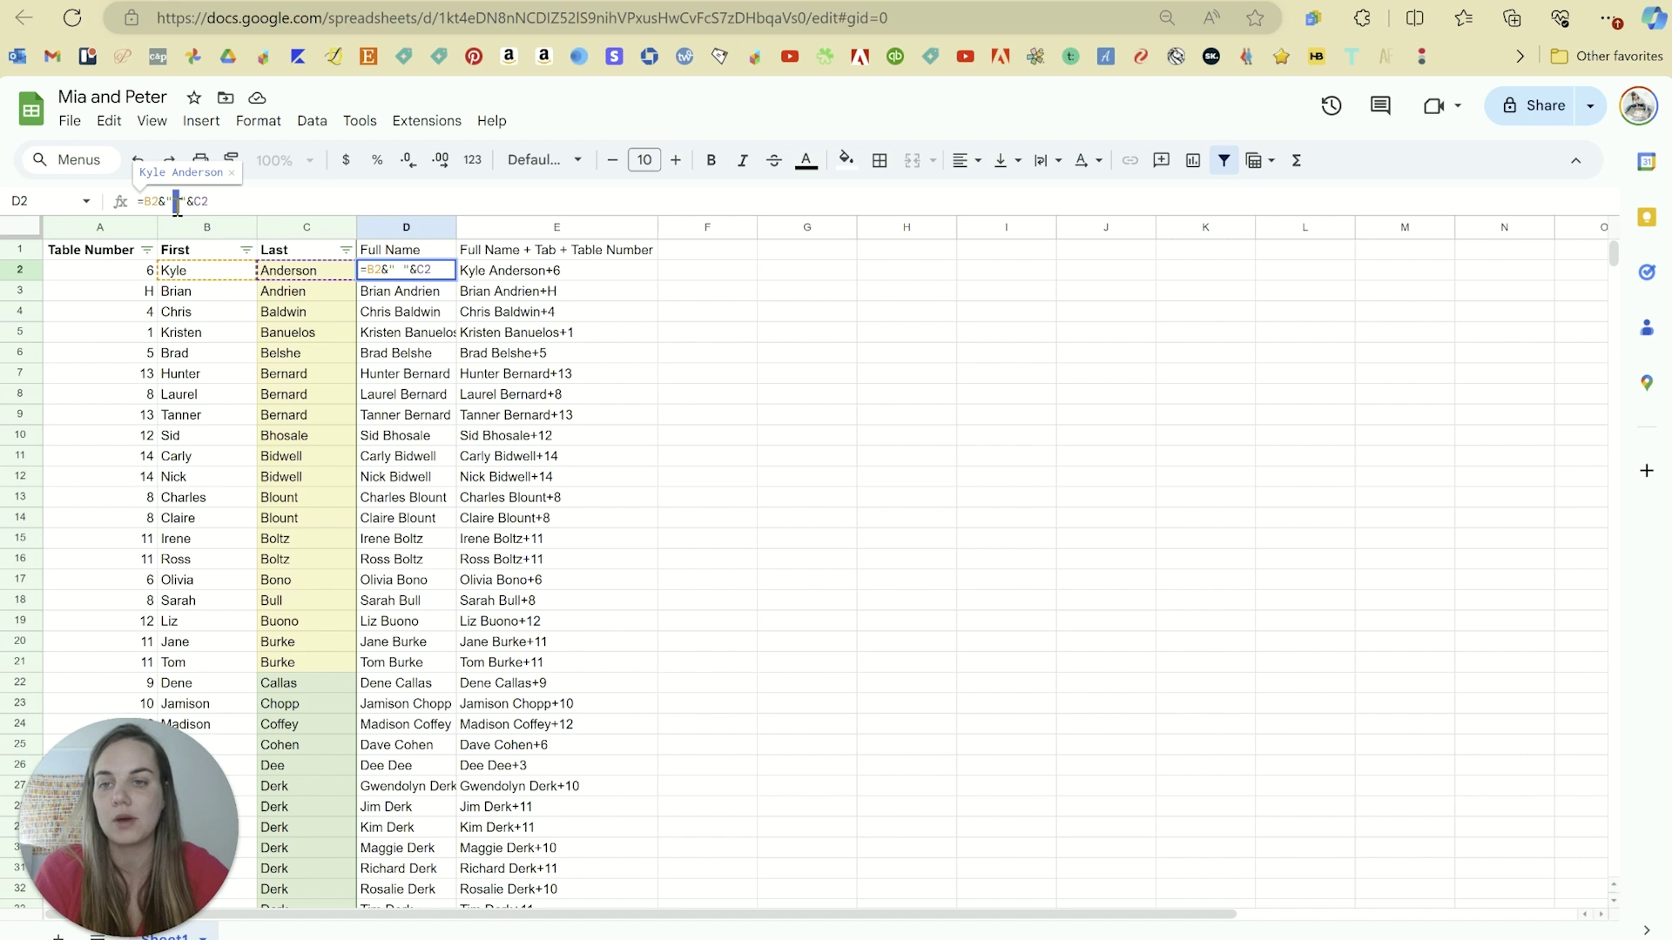
pyautogui.write(',')
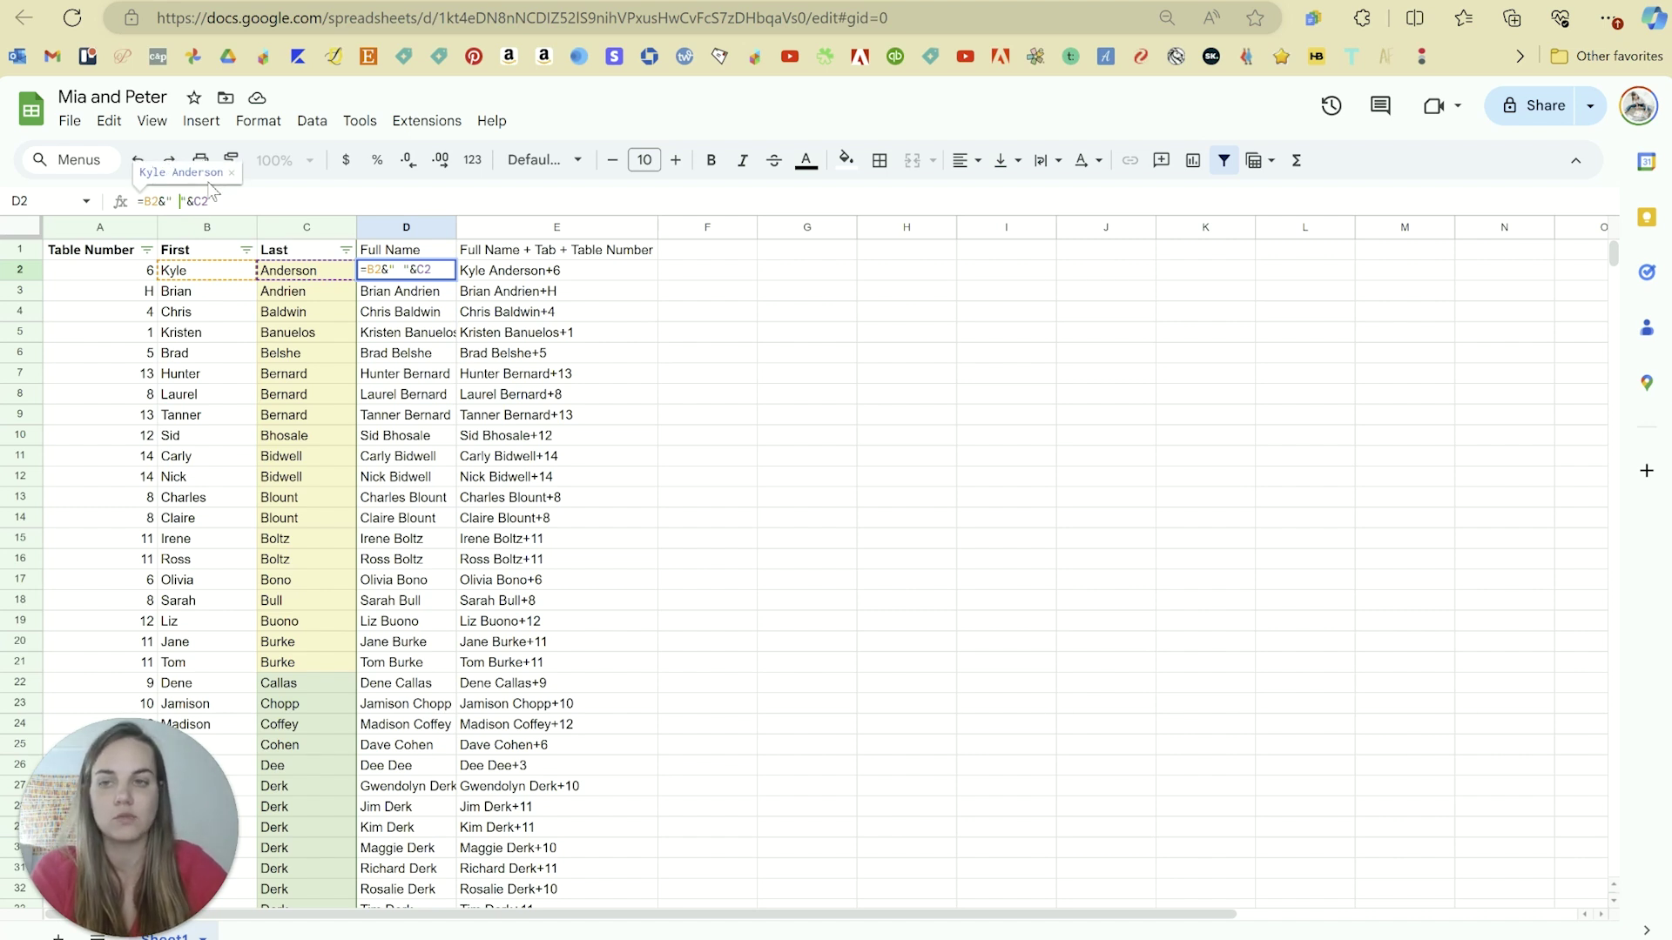
pyautogui.press('Escape')
pyautogui.click(423, 317)
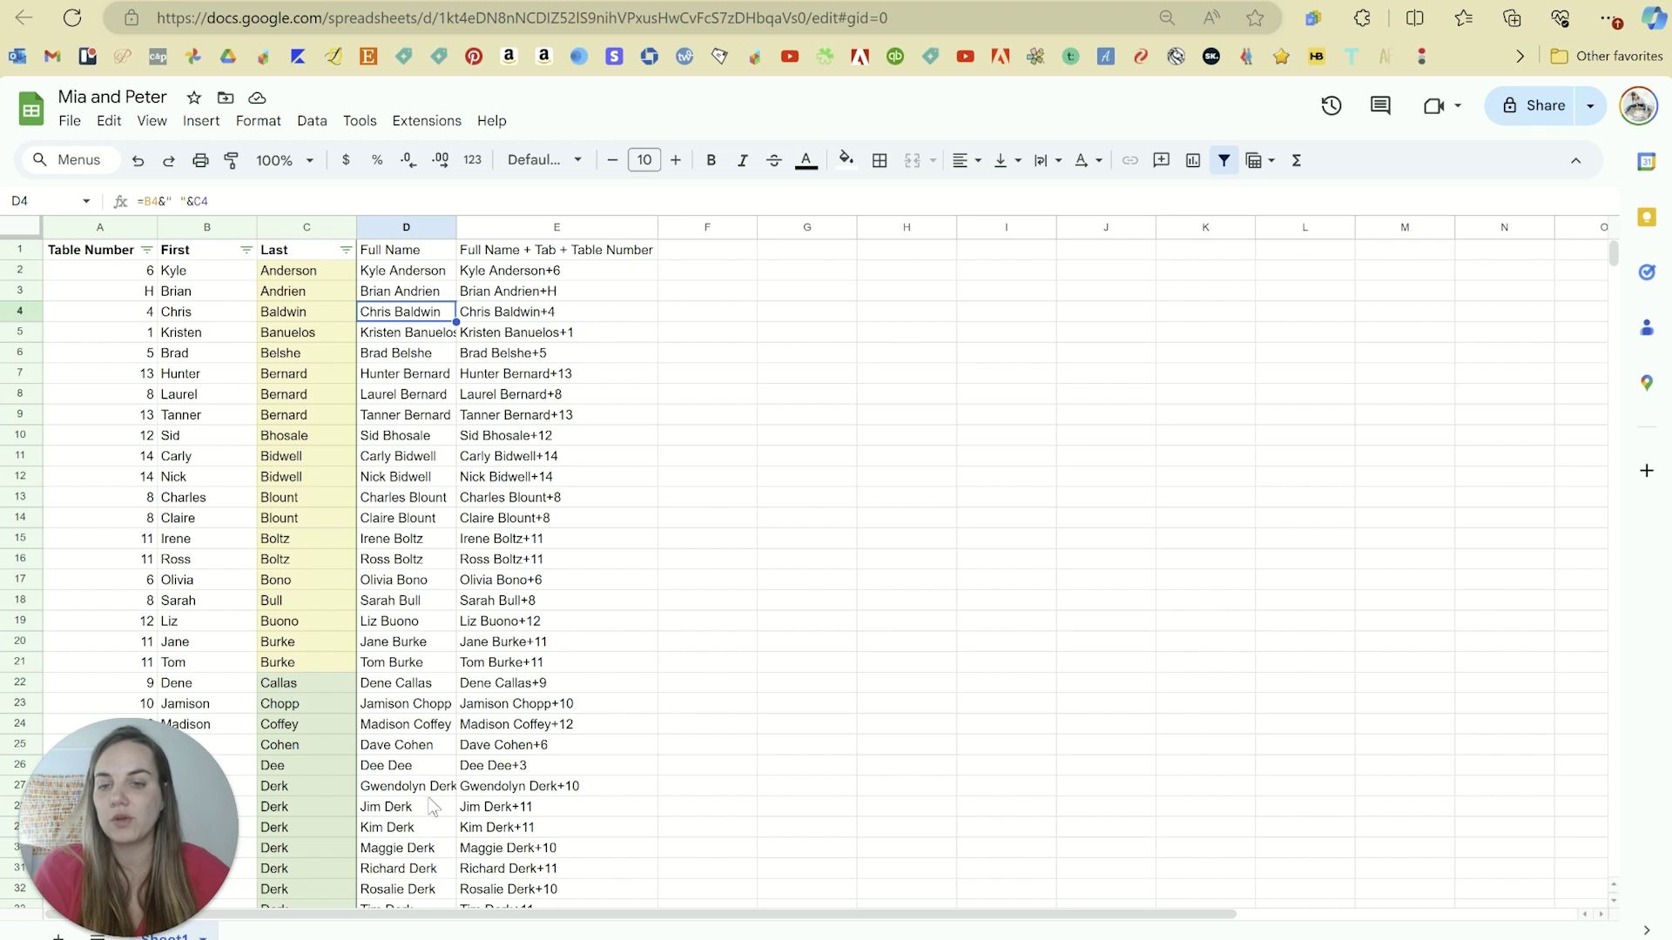
pyautogui.click(404, 251)
pyautogui.moveTo(403, 250); pyautogui.dragTo(406, 746)
pyautogui.moveTo(77, 252); pyautogui.dragTo(149, 644)
pyautogui.click(417, 420)
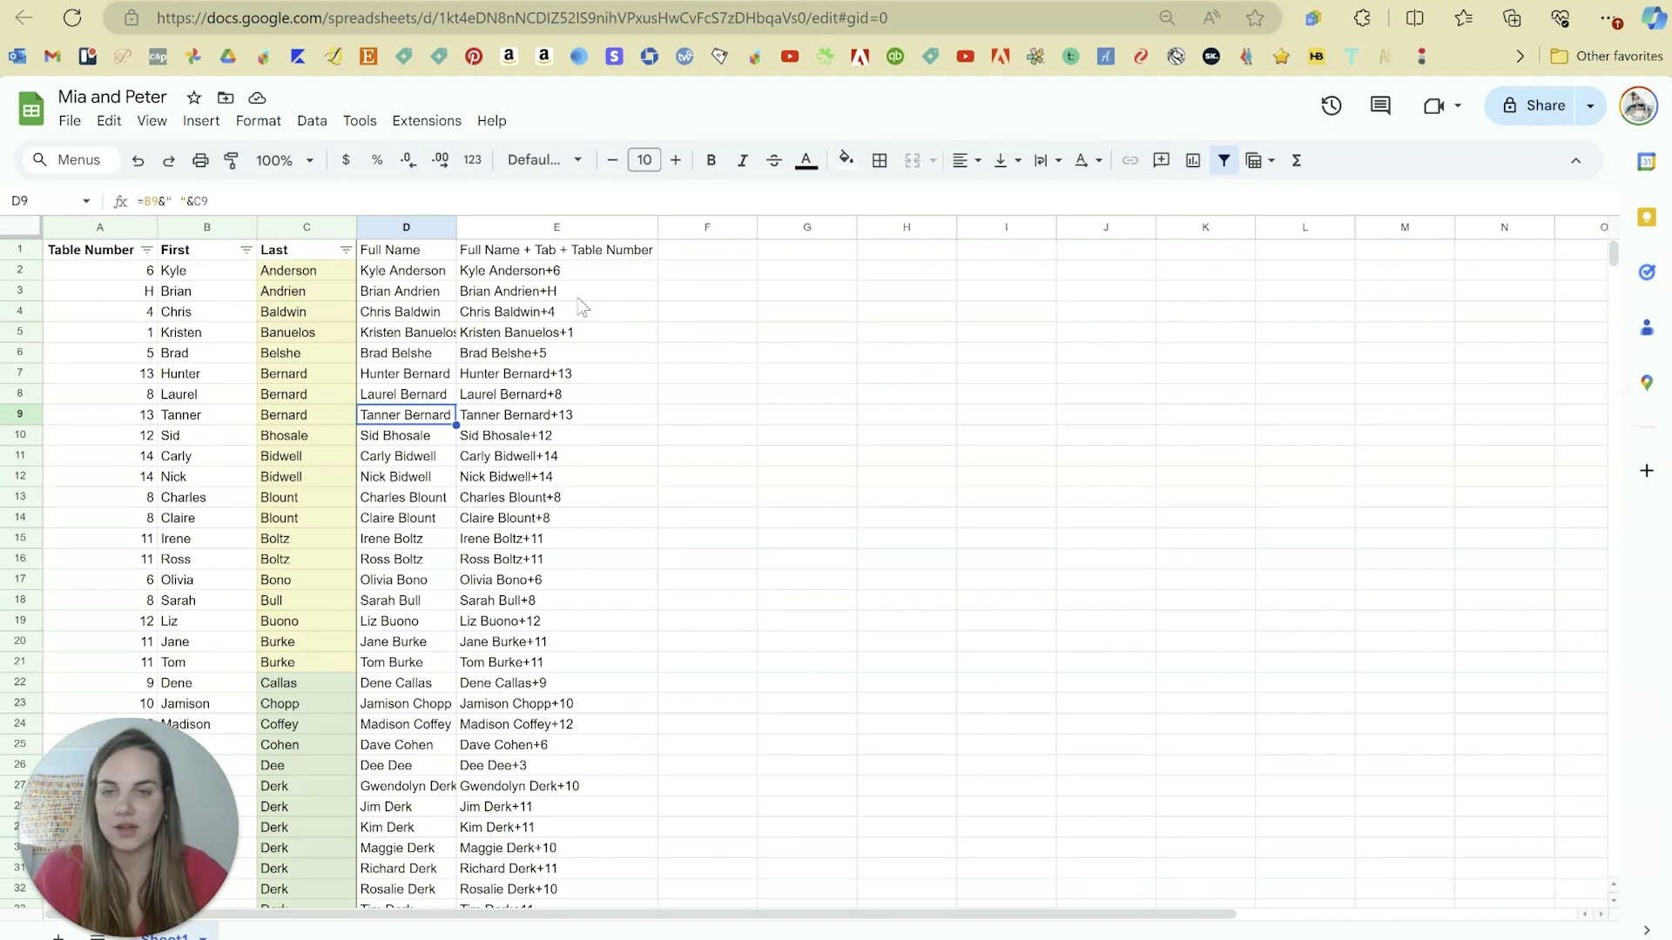
pyautogui.click(707, 273)
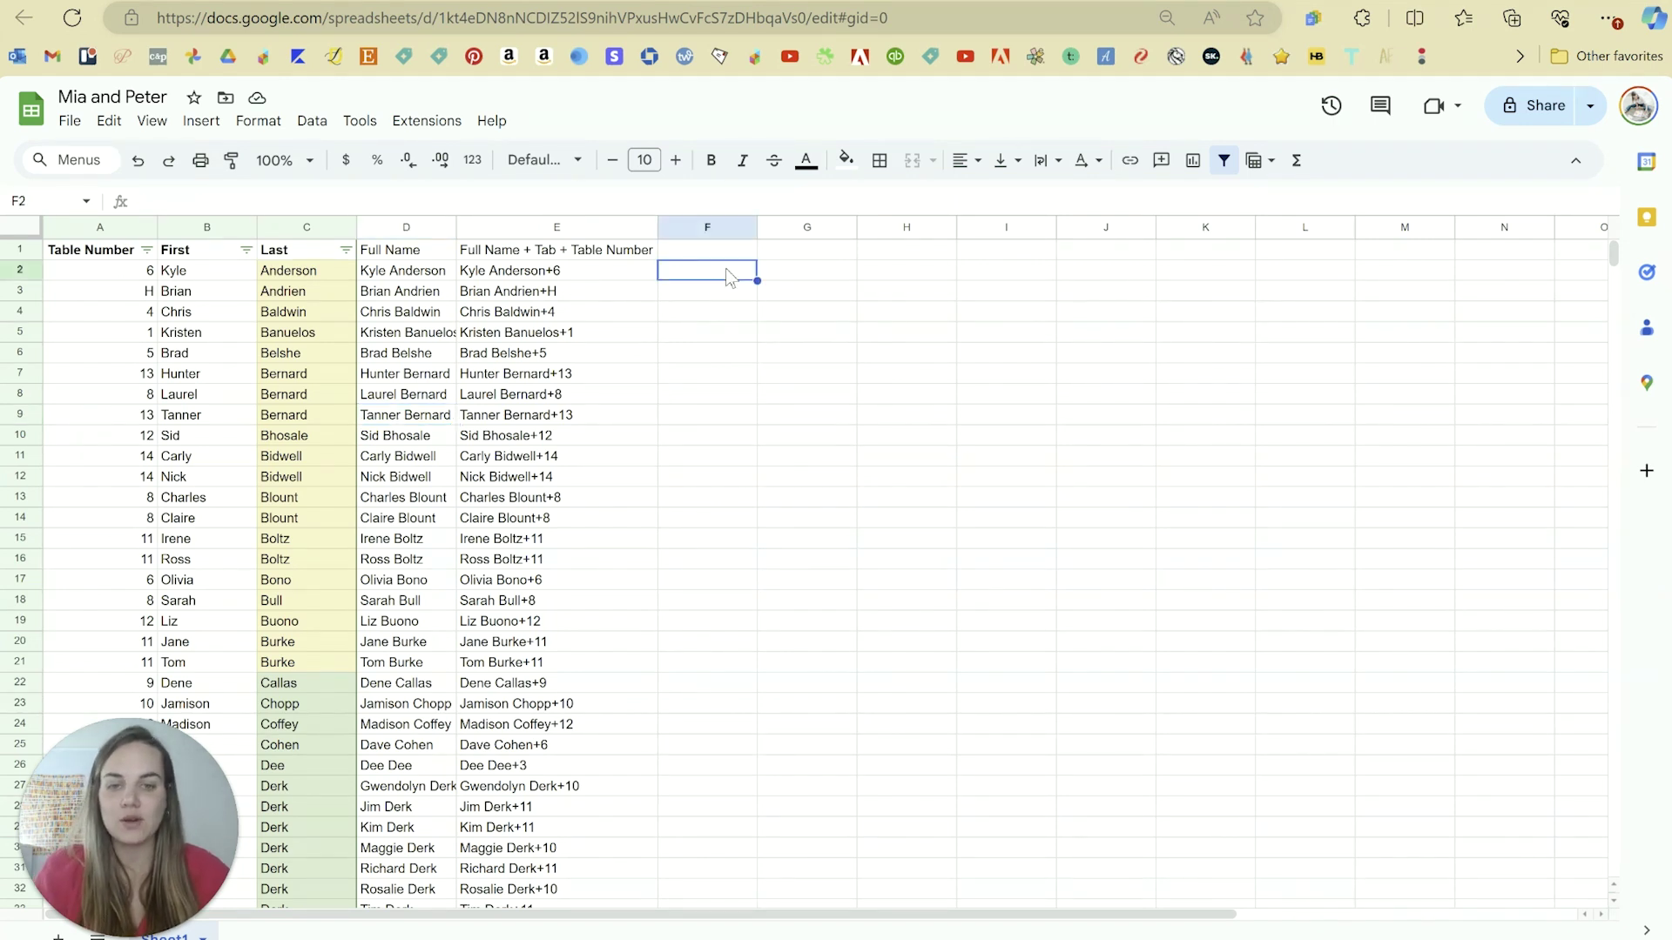
pyautogui.write('=')
pyautogui.press('Return')
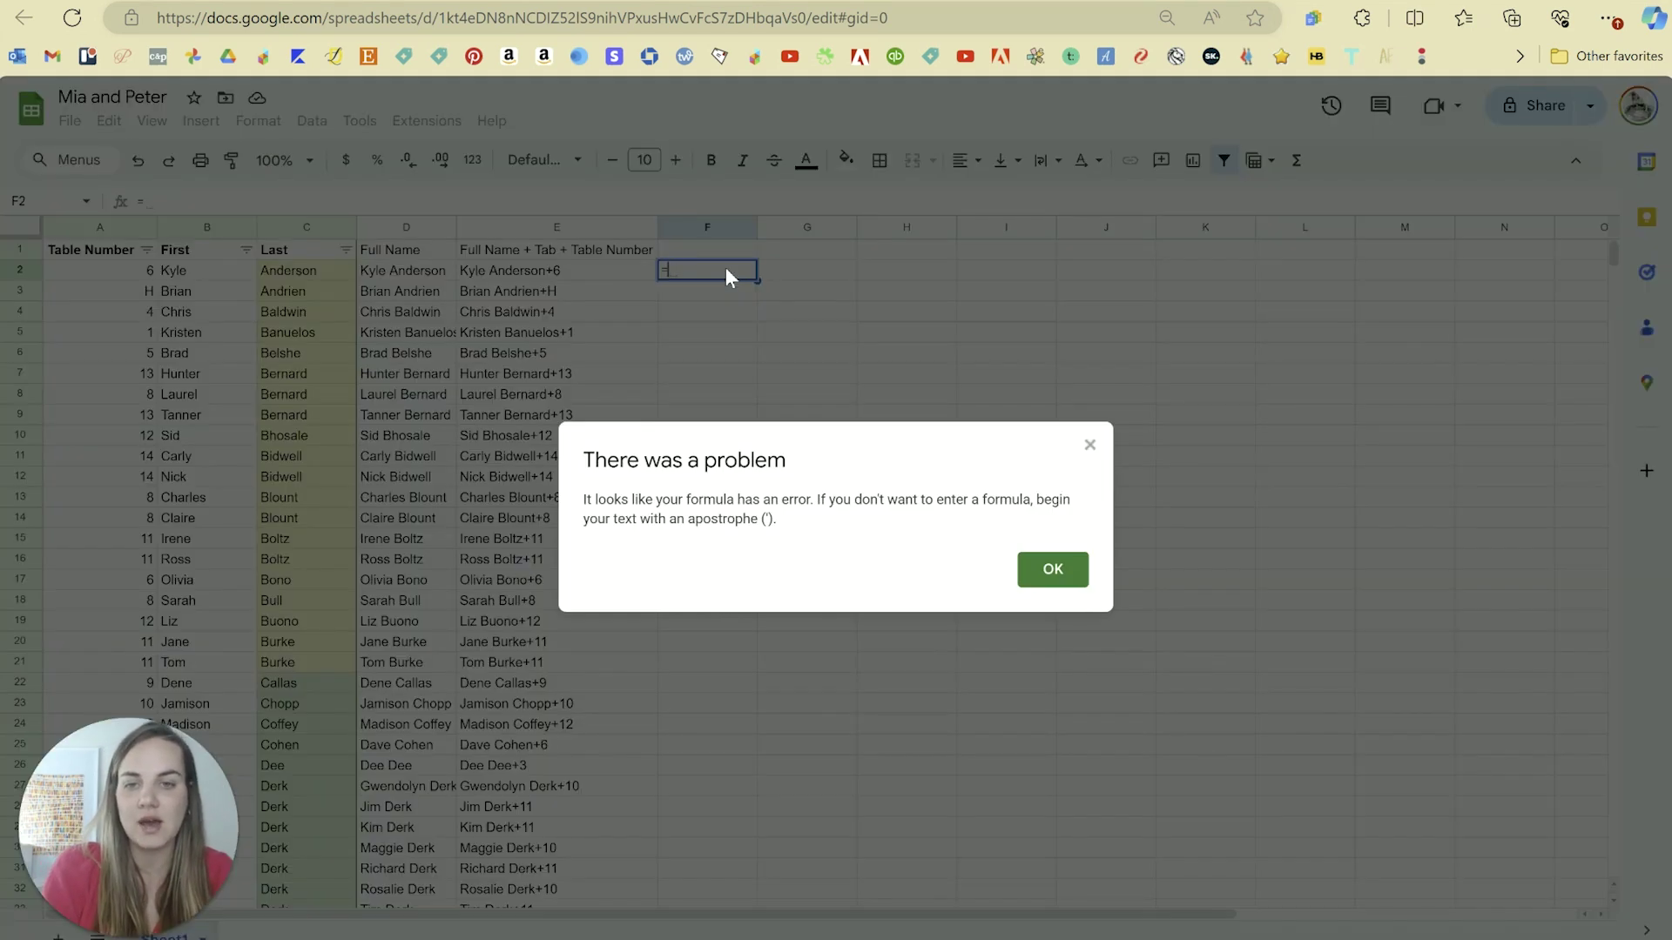
pyautogui.click(1049, 568)
pyautogui.press('Return')
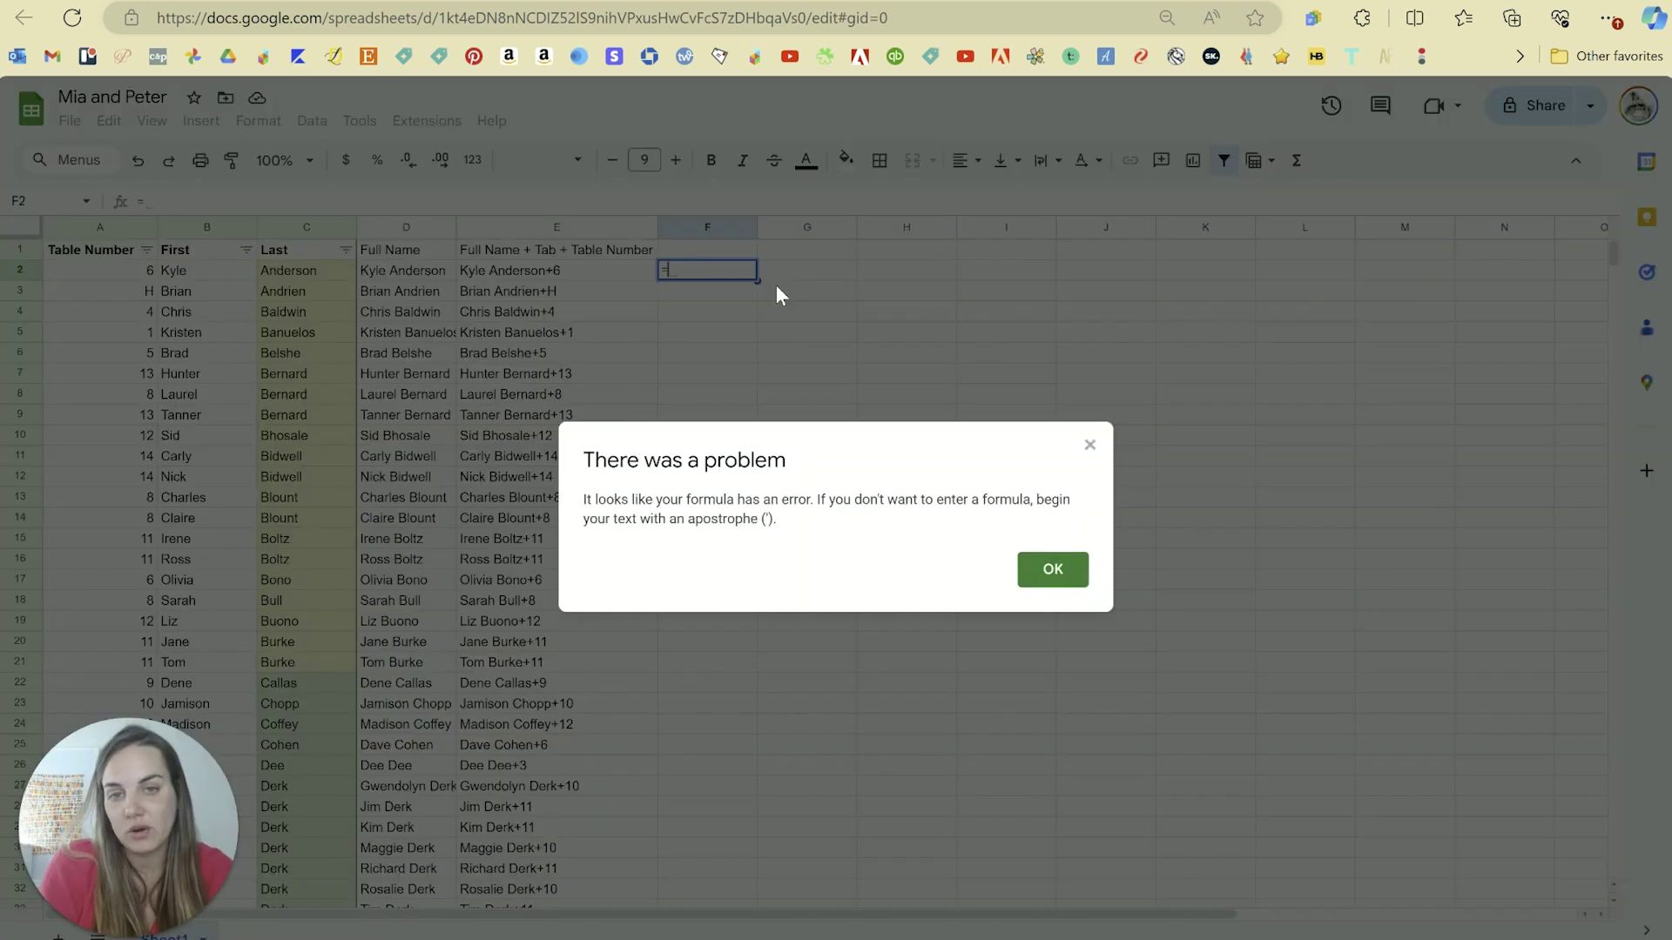
pyautogui.click(1079, 579)
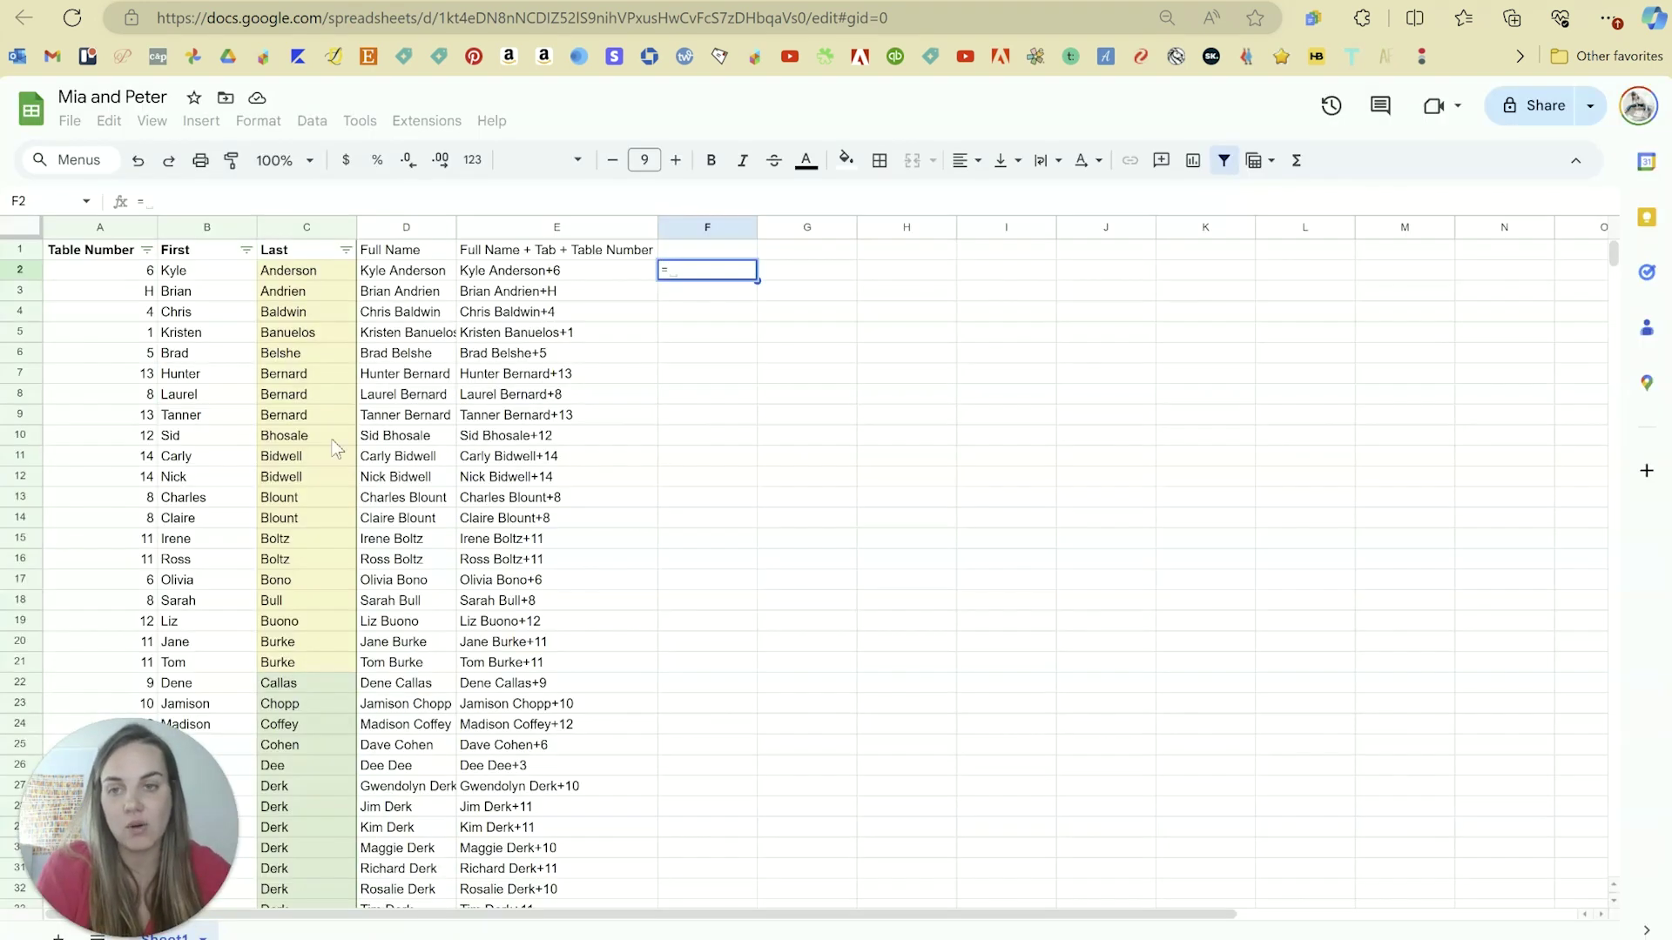
pyautogui.click(218, 274)
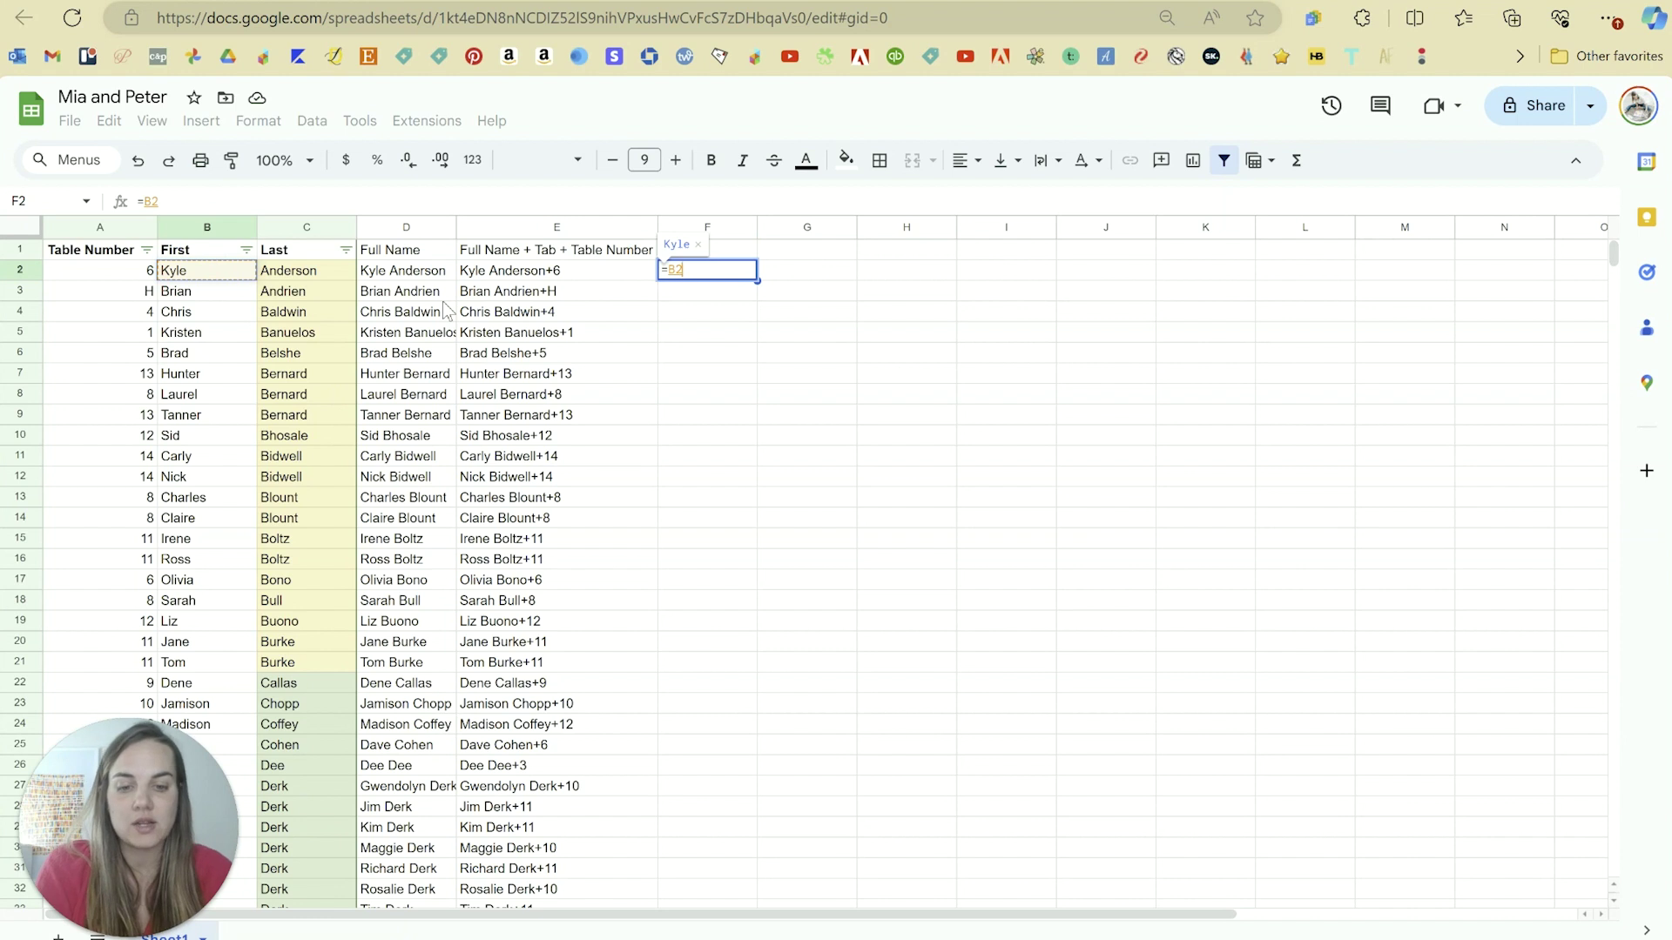
pyautogui.write('&"')
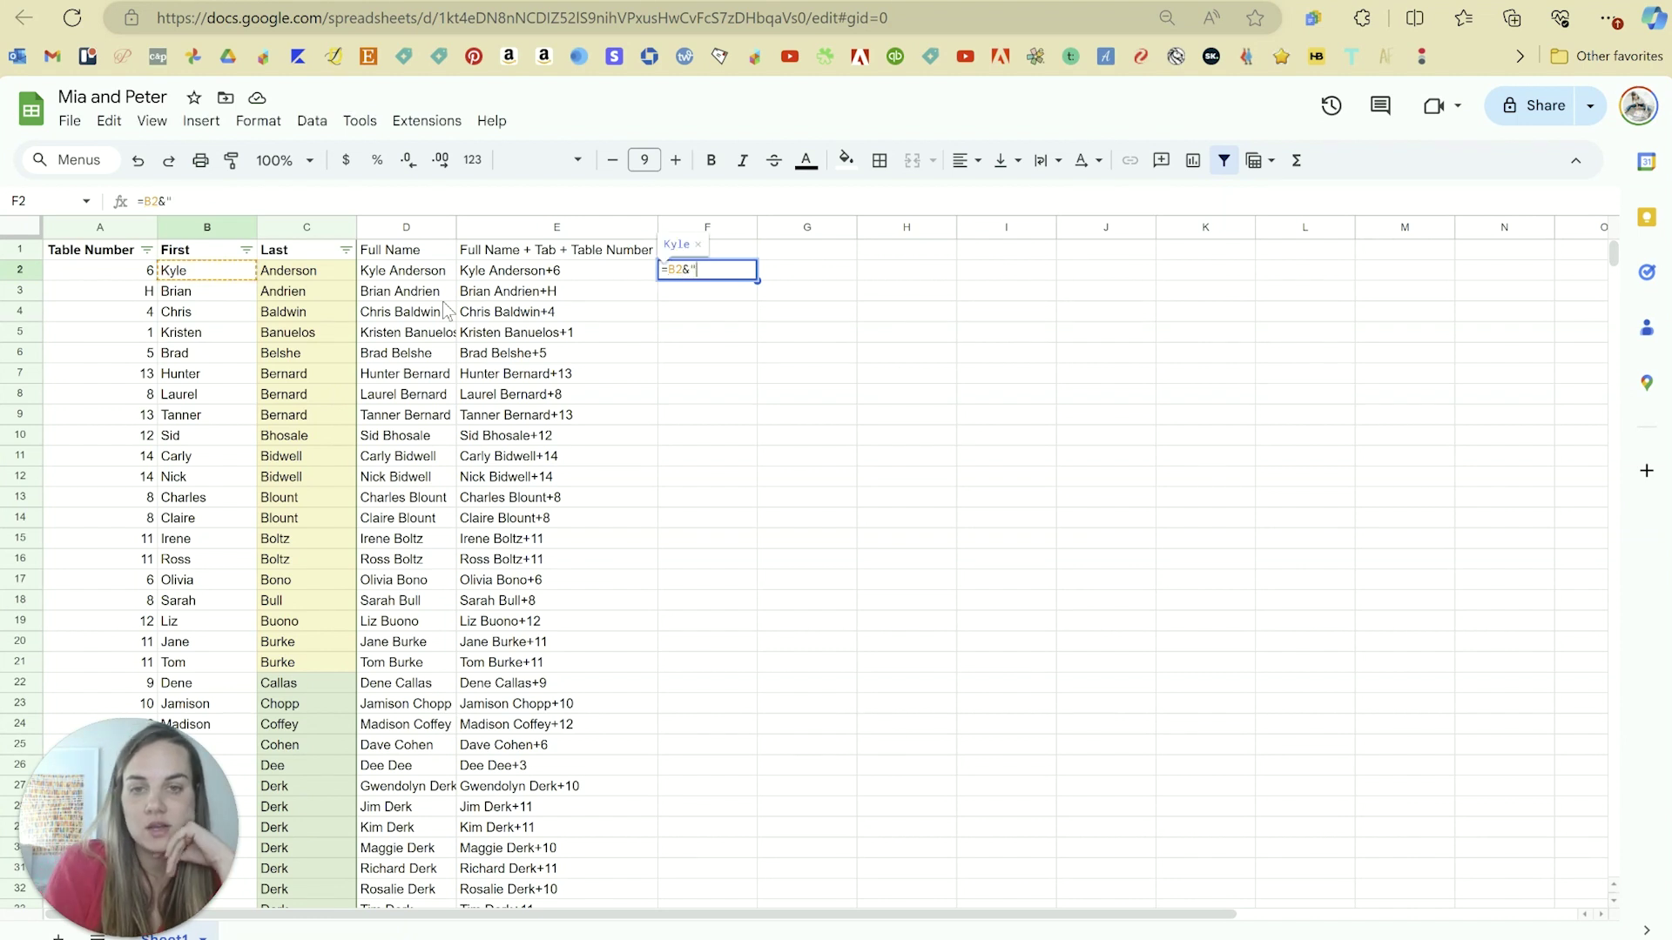
pyautogui.press('Tab')
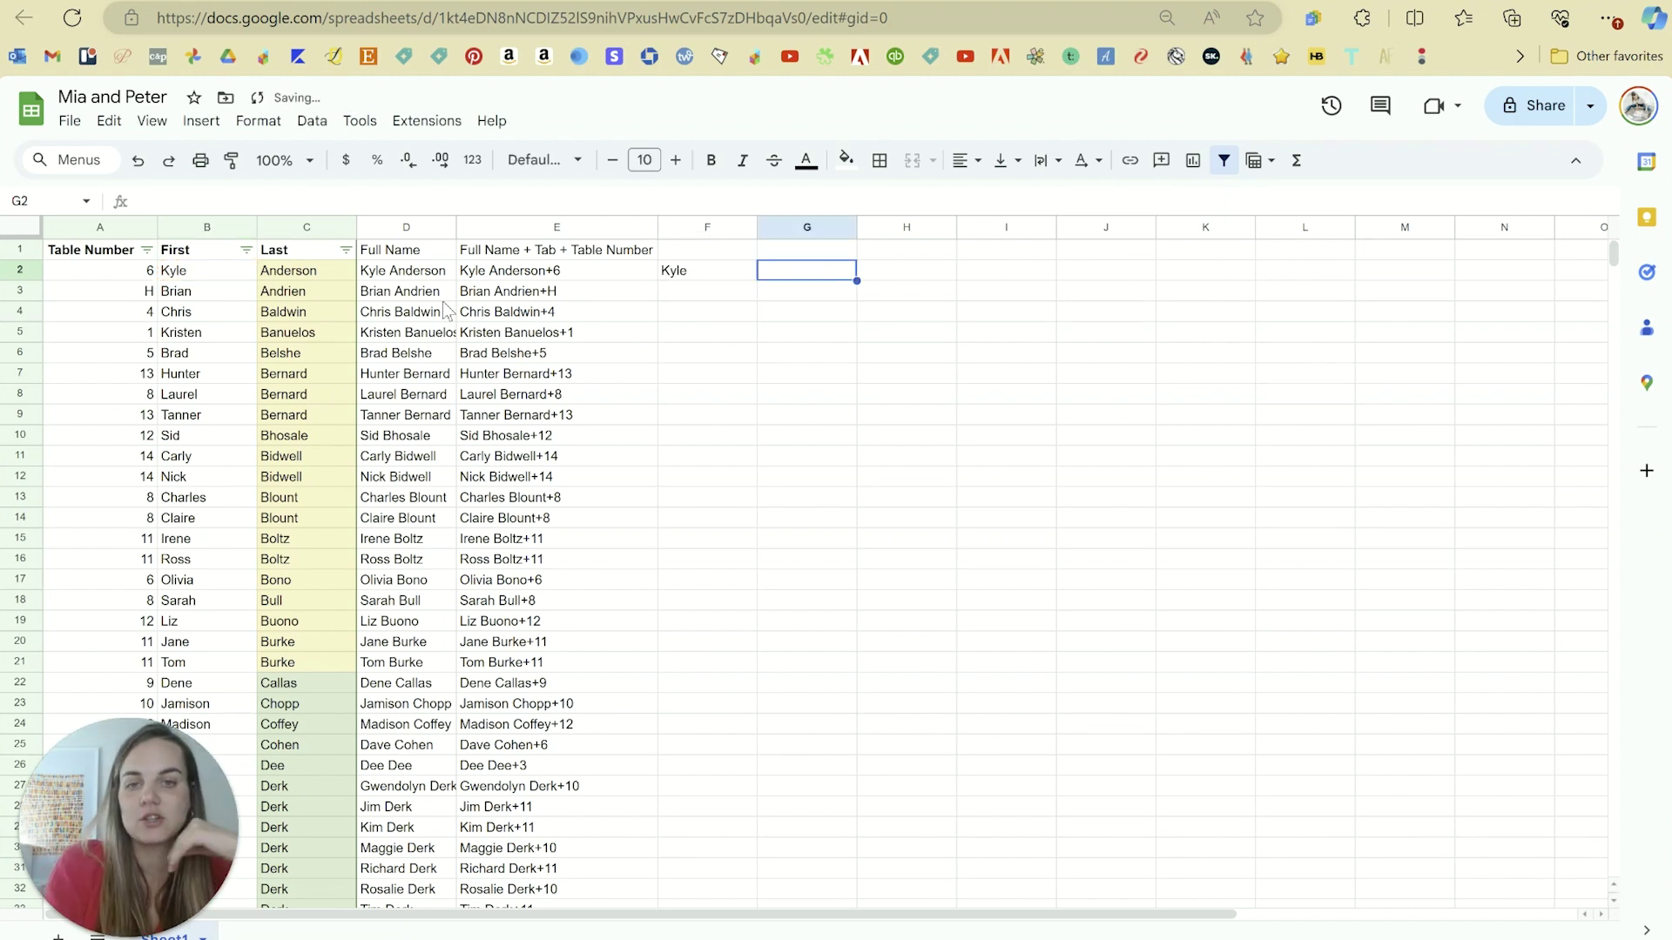
pyautogui.press('Left')
pyautogui.press('Delete')
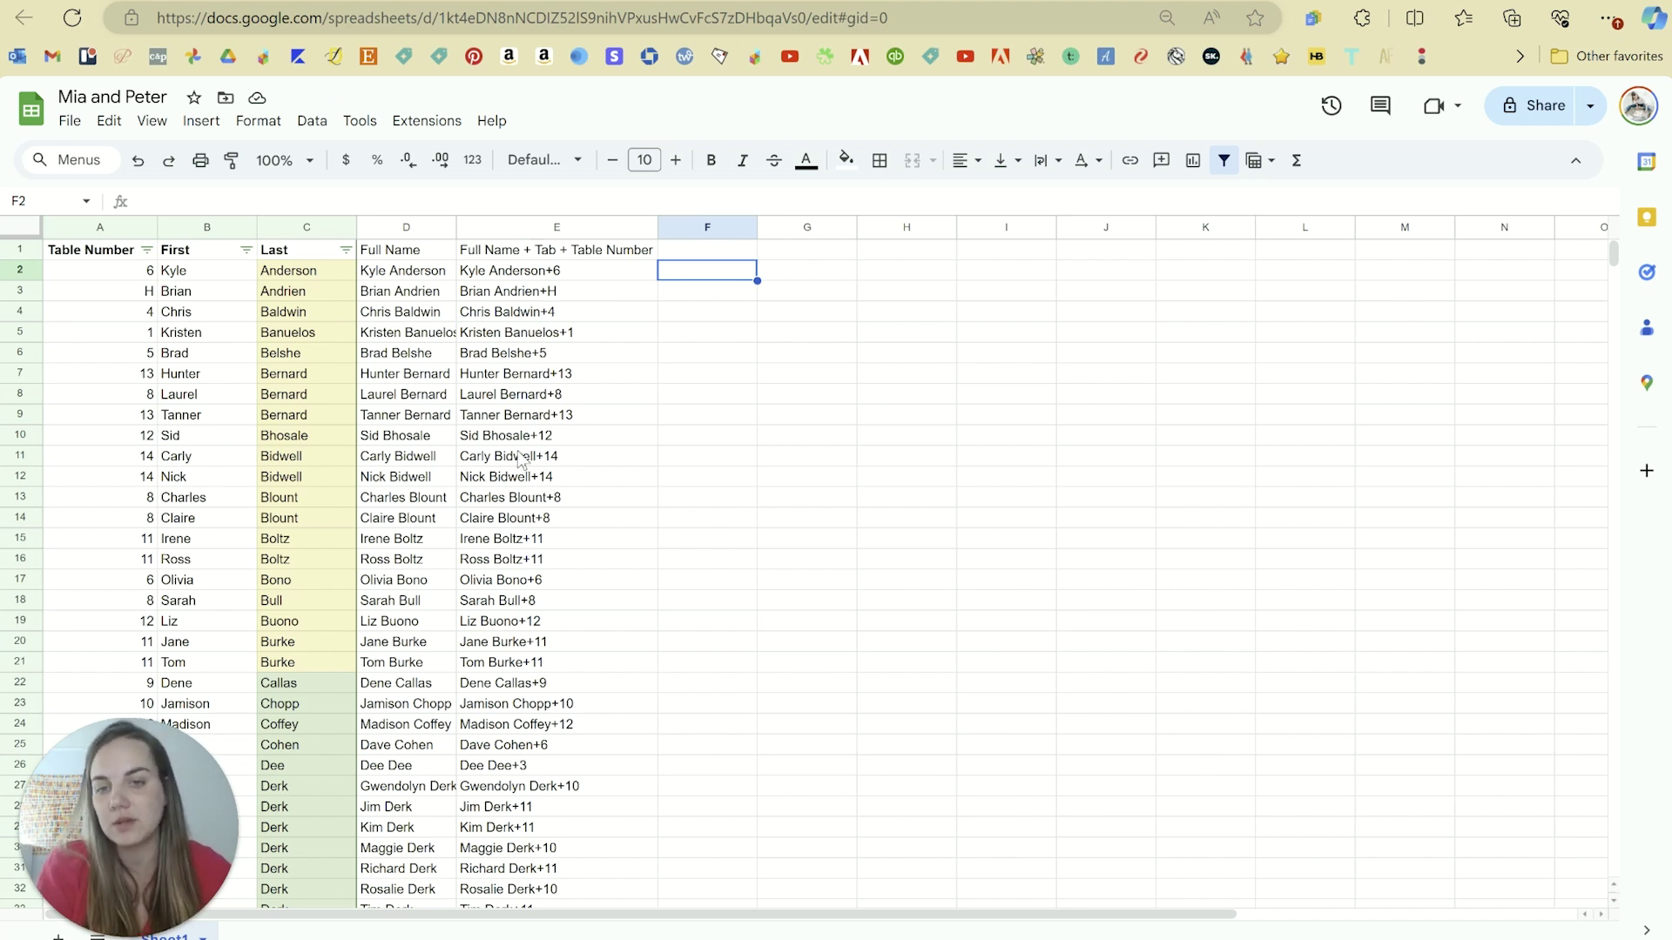
pyautogui.click(525, 271)
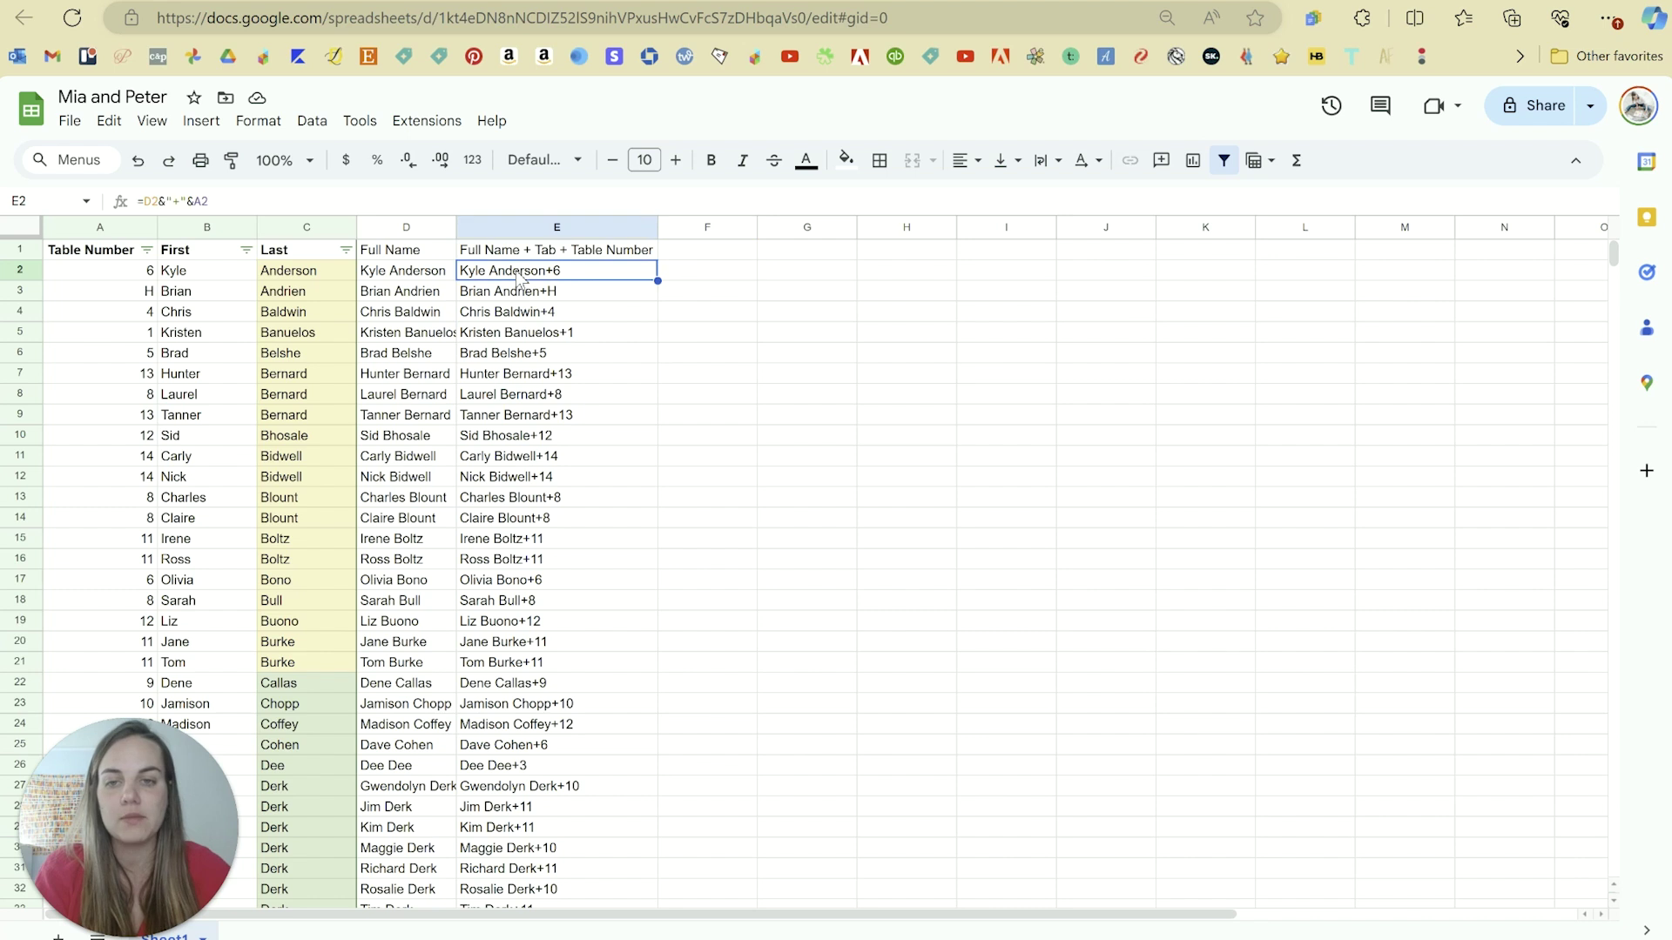
# - Review the Full Name column and the existing combined-name formula in E2
pyautogui.click(399, 228)
pyautogui.click(496, 311)
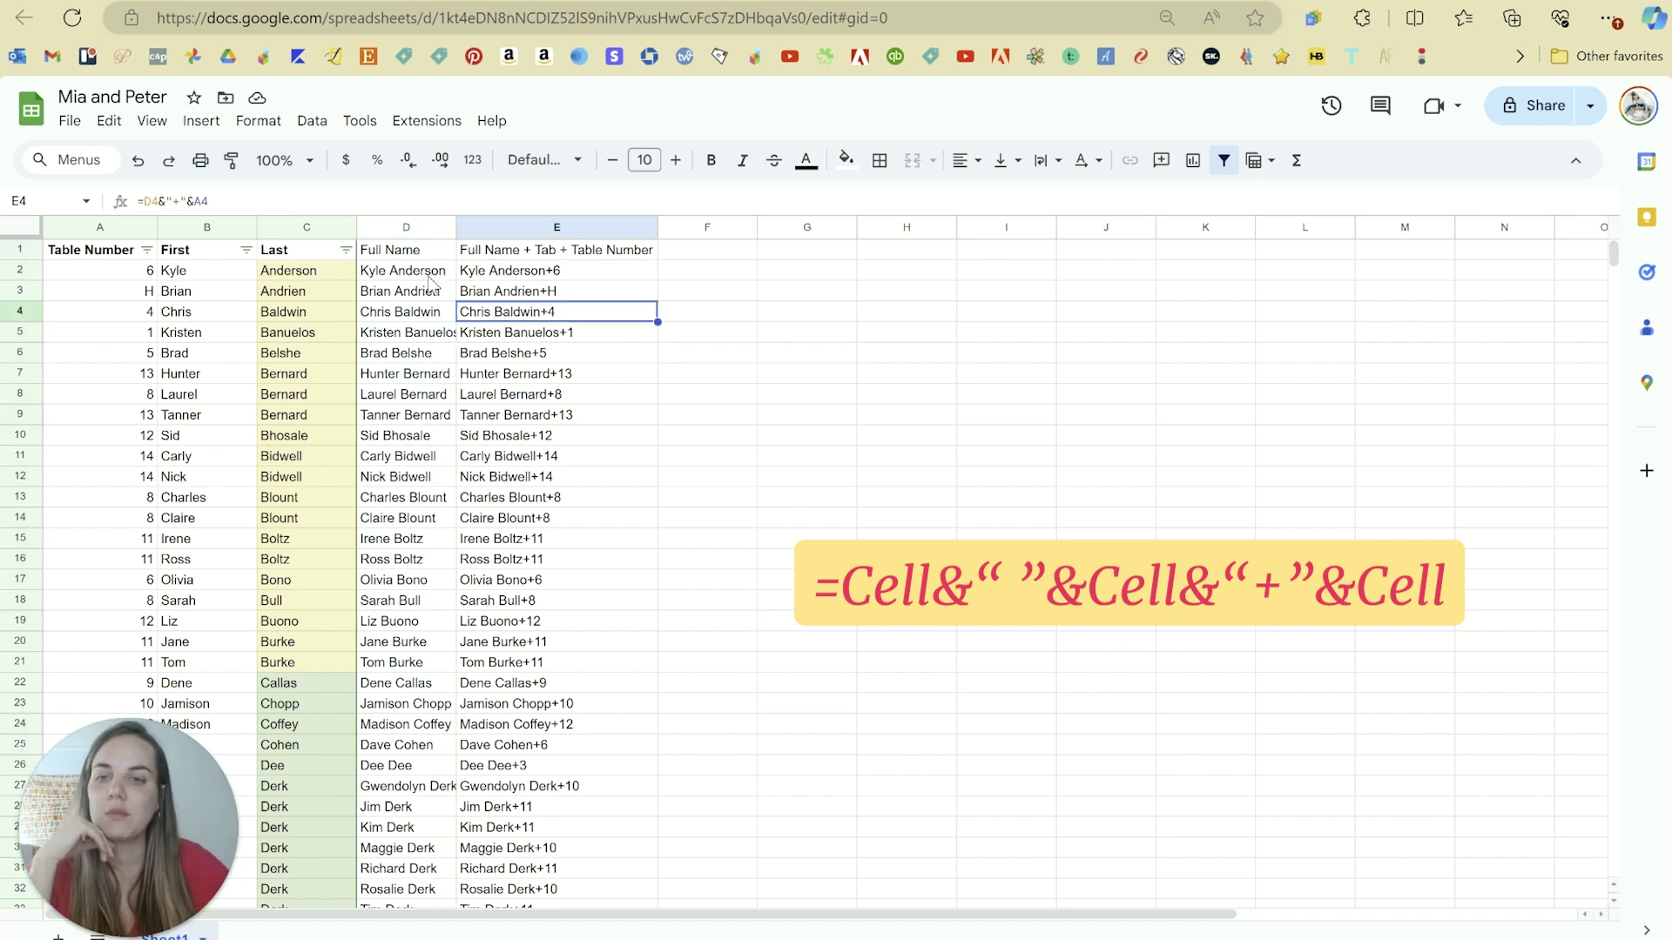
pyautogui.click(434, 277)
pyautogui.click(492, 272)
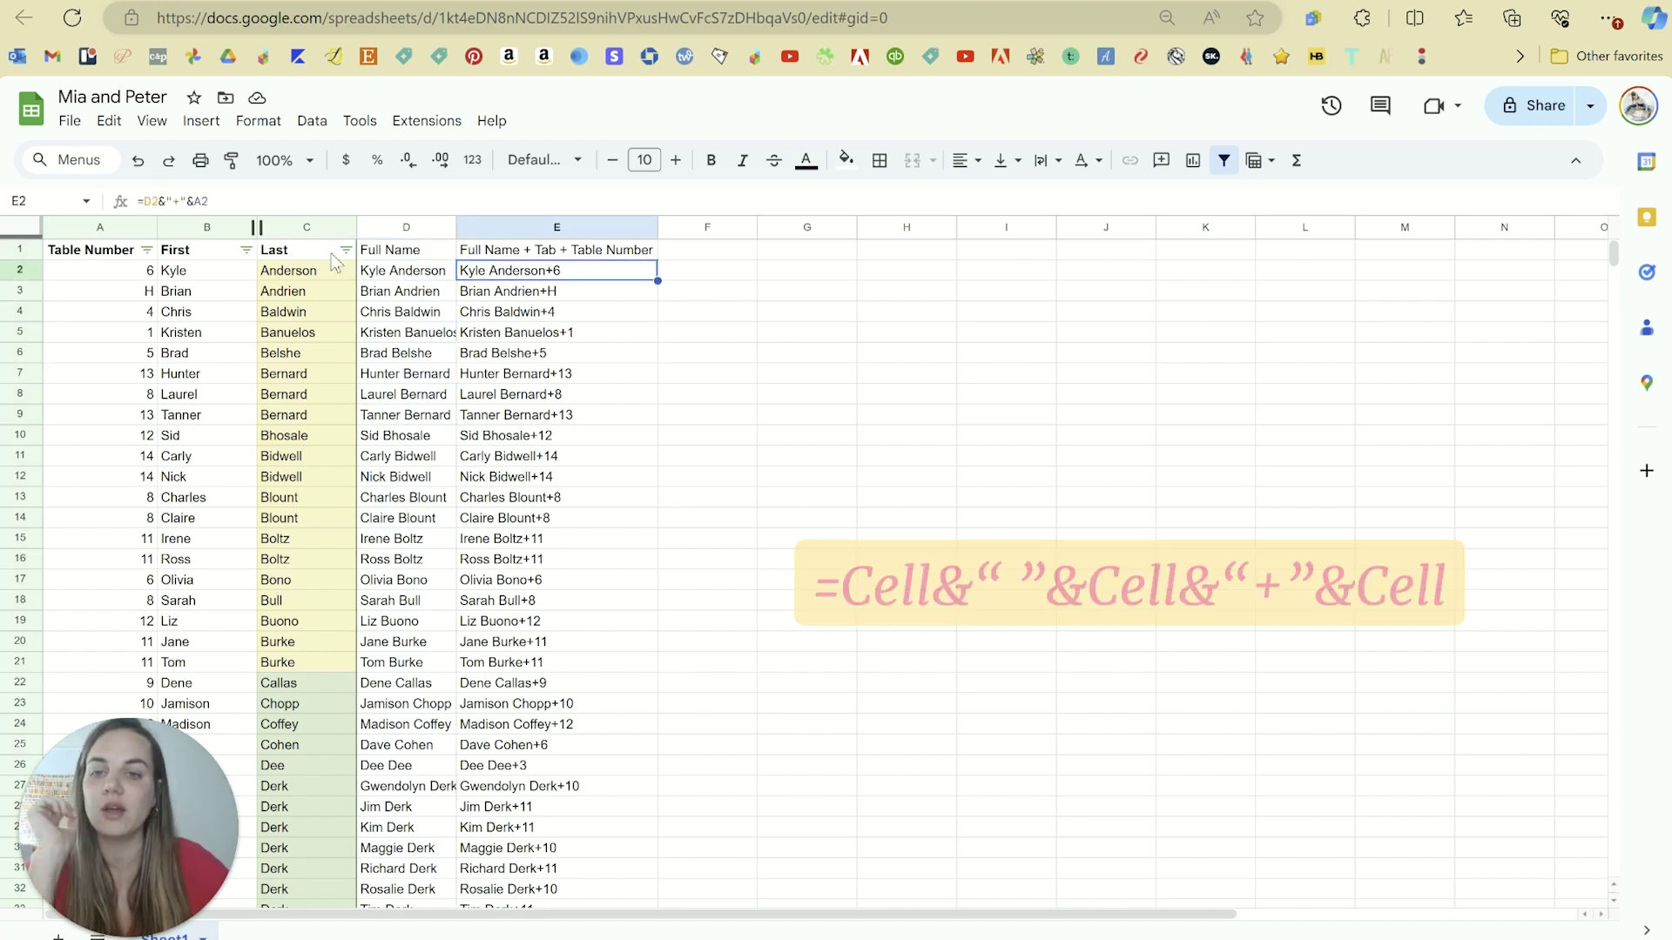
pyautogui.click(157, 202)
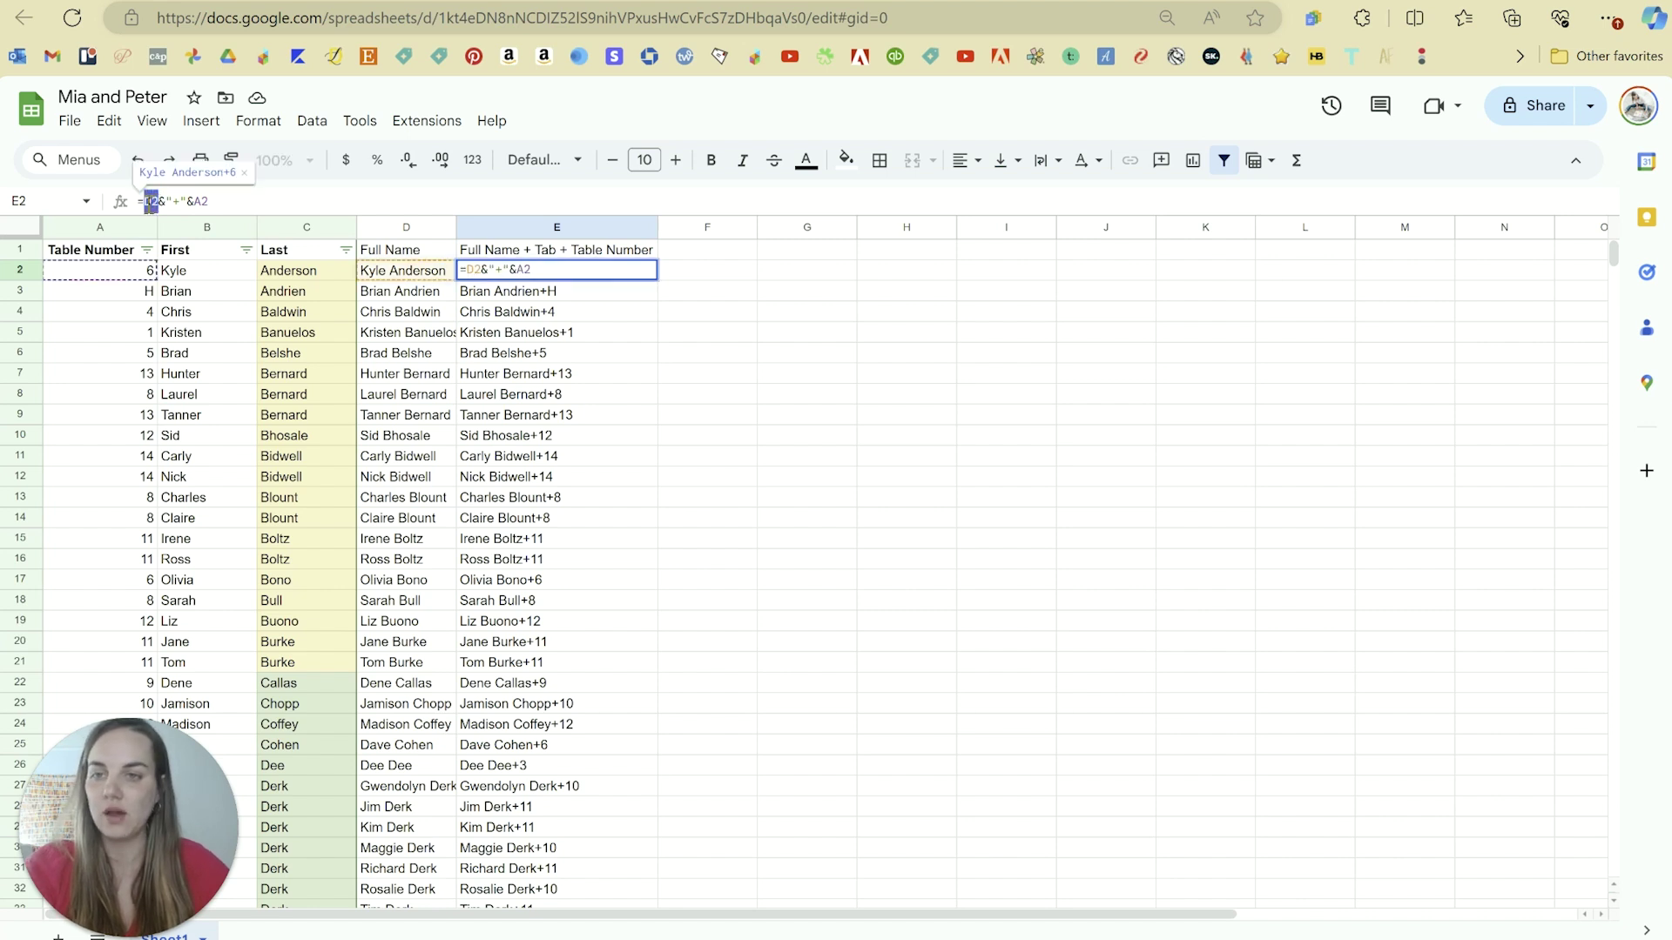
pyautogui.click(188, 279)
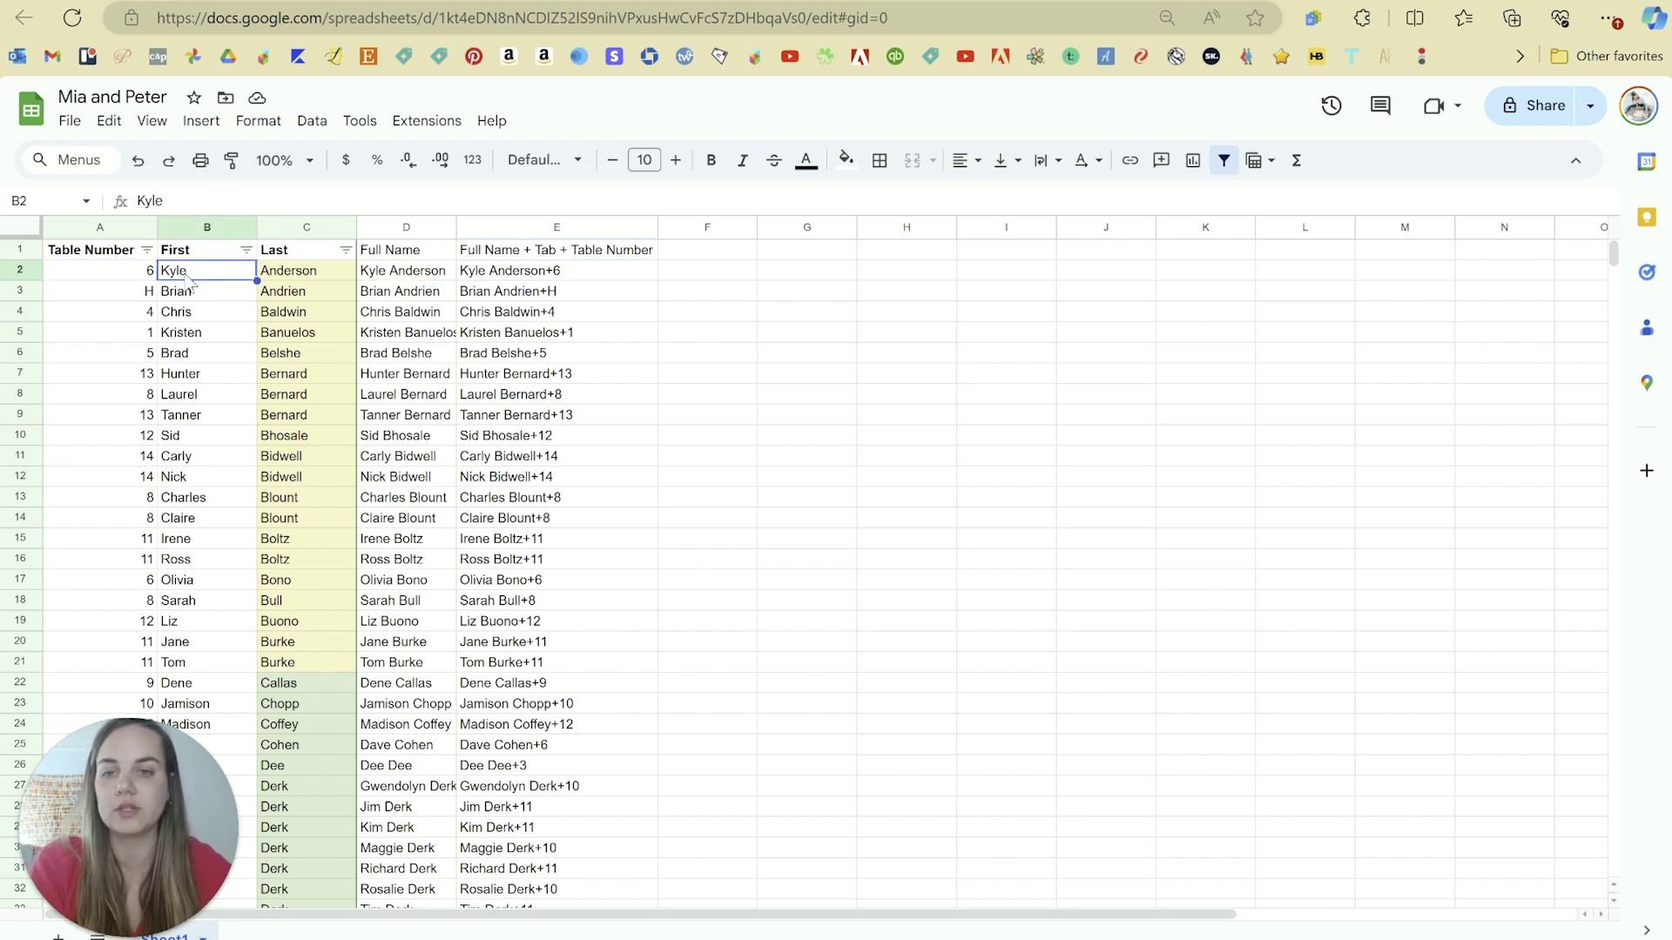
pyautogui.click(481, 274)
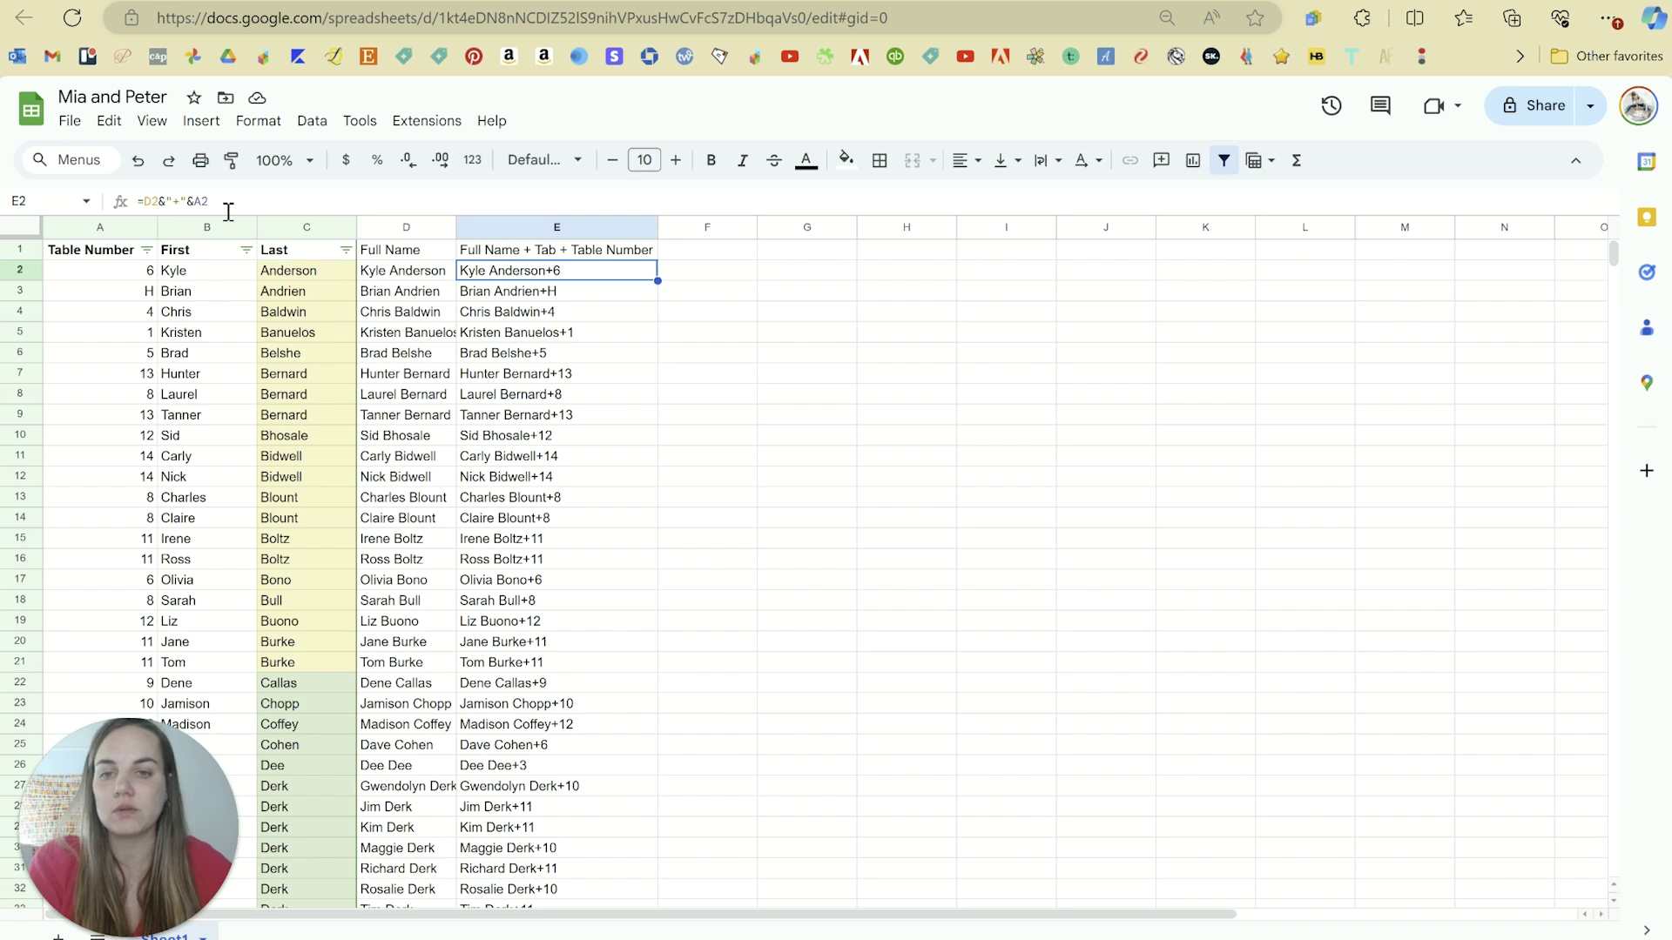
# - Replace E2's formula with =B2&" "&C2&"+"&A2 joining name and table number
pyautogui.moveTo(228, 204); pyautogui.dragTo(122, 202)
pyautogui.write('=')
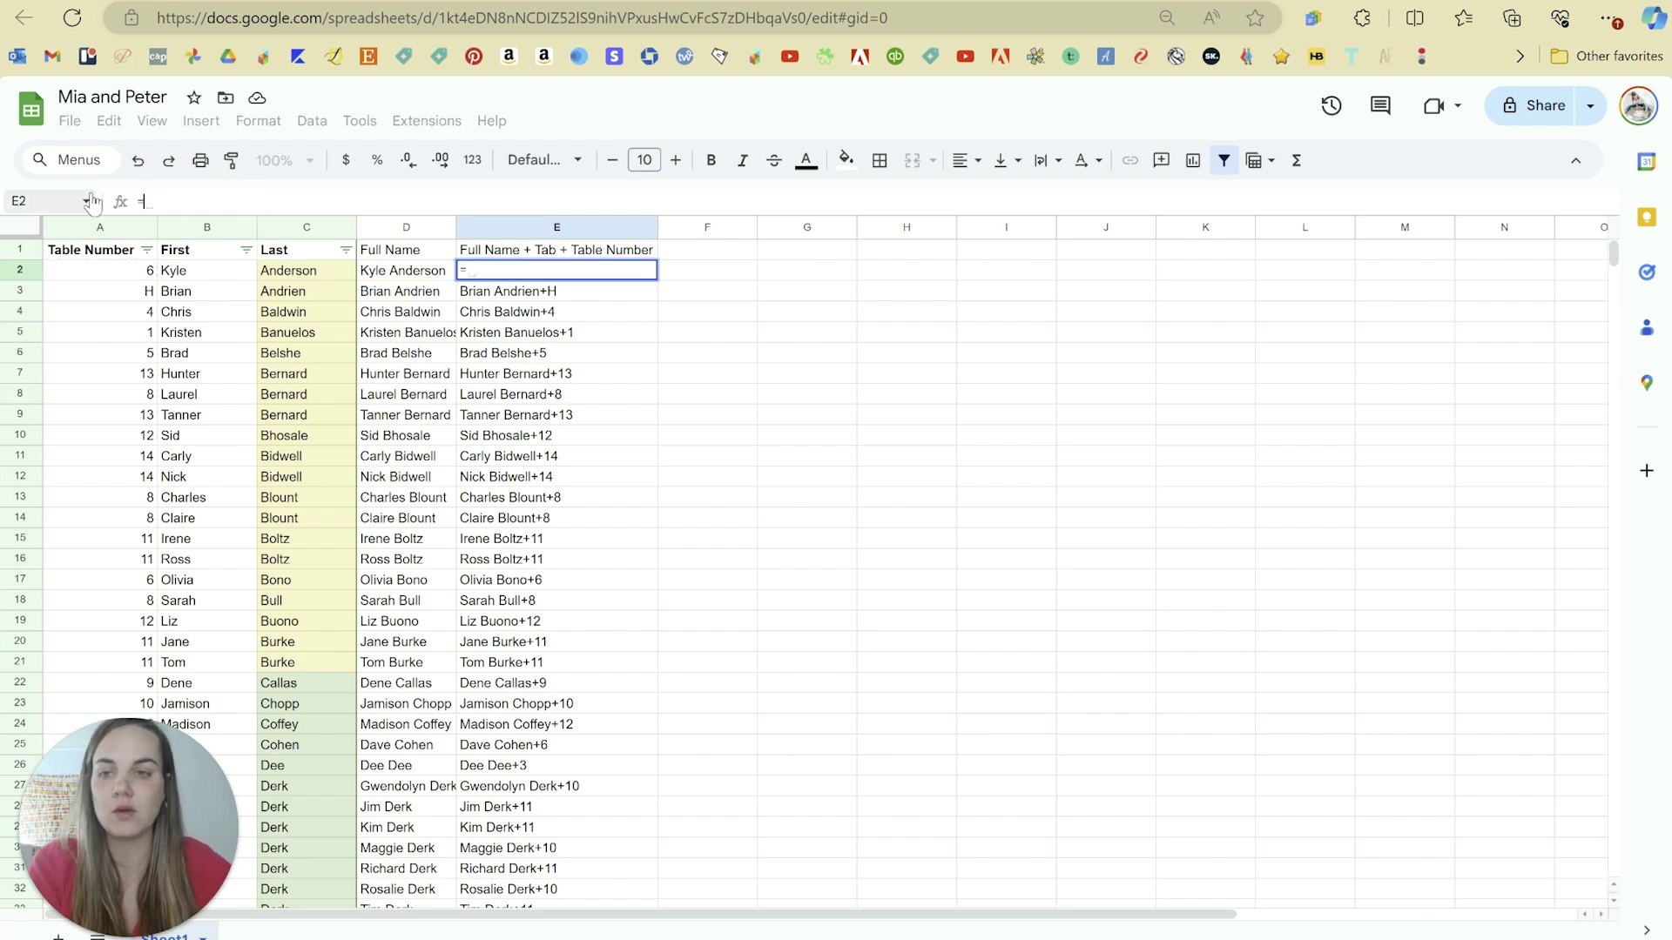
pyautogui.click(182, 274)
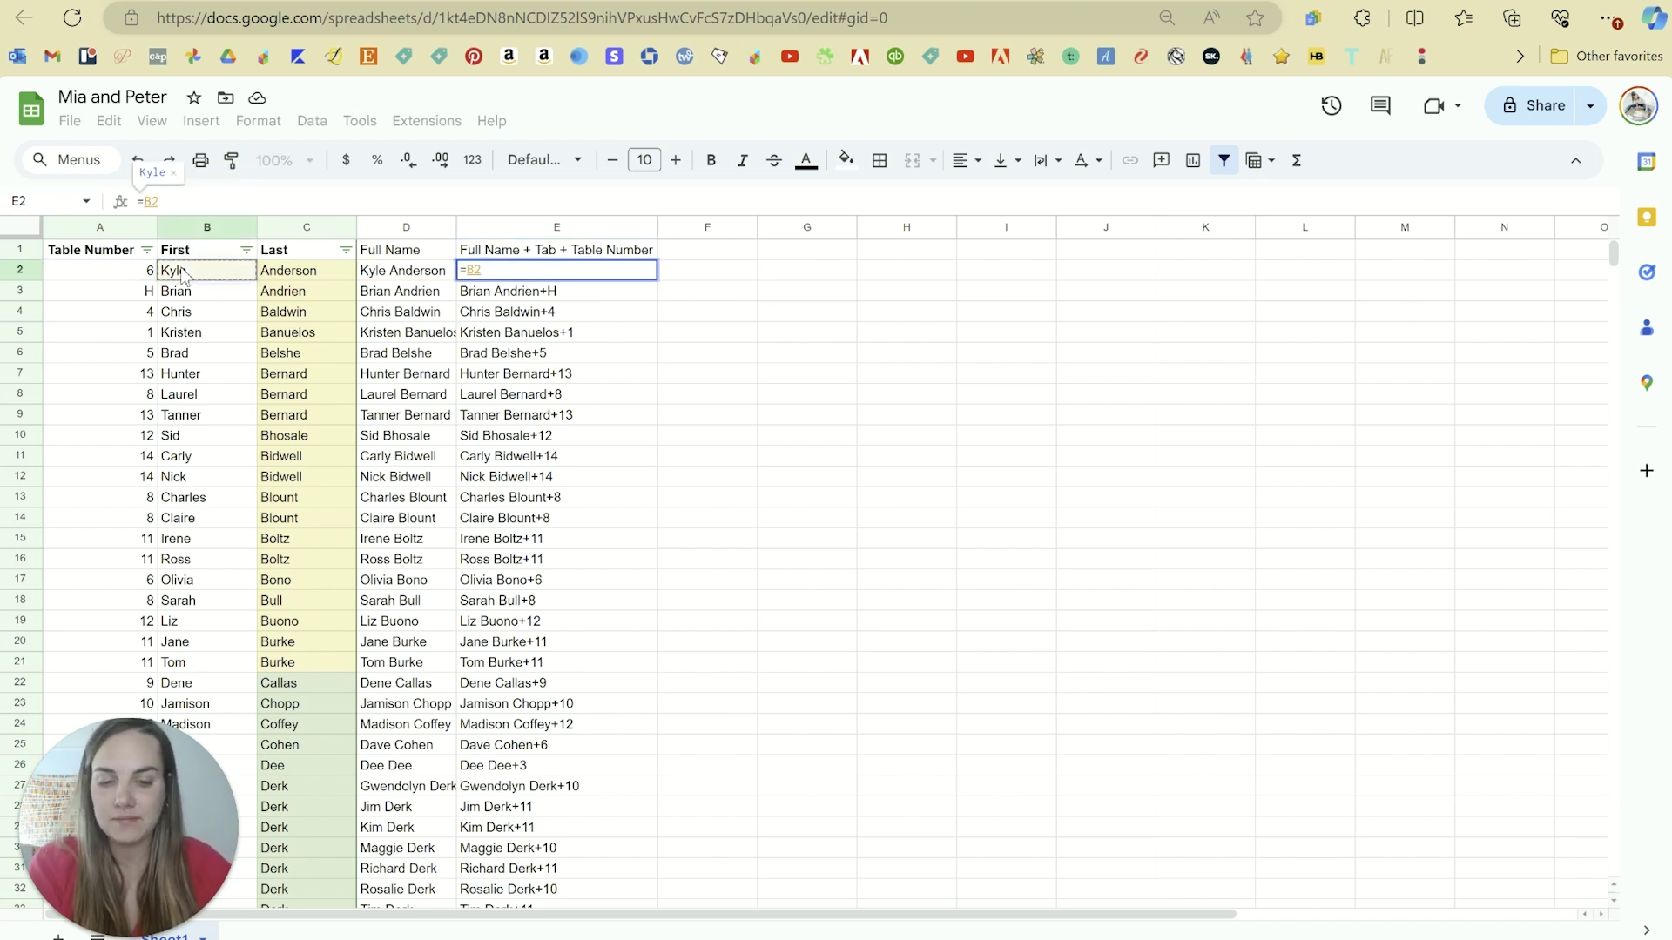
pyautogui.write('&"')
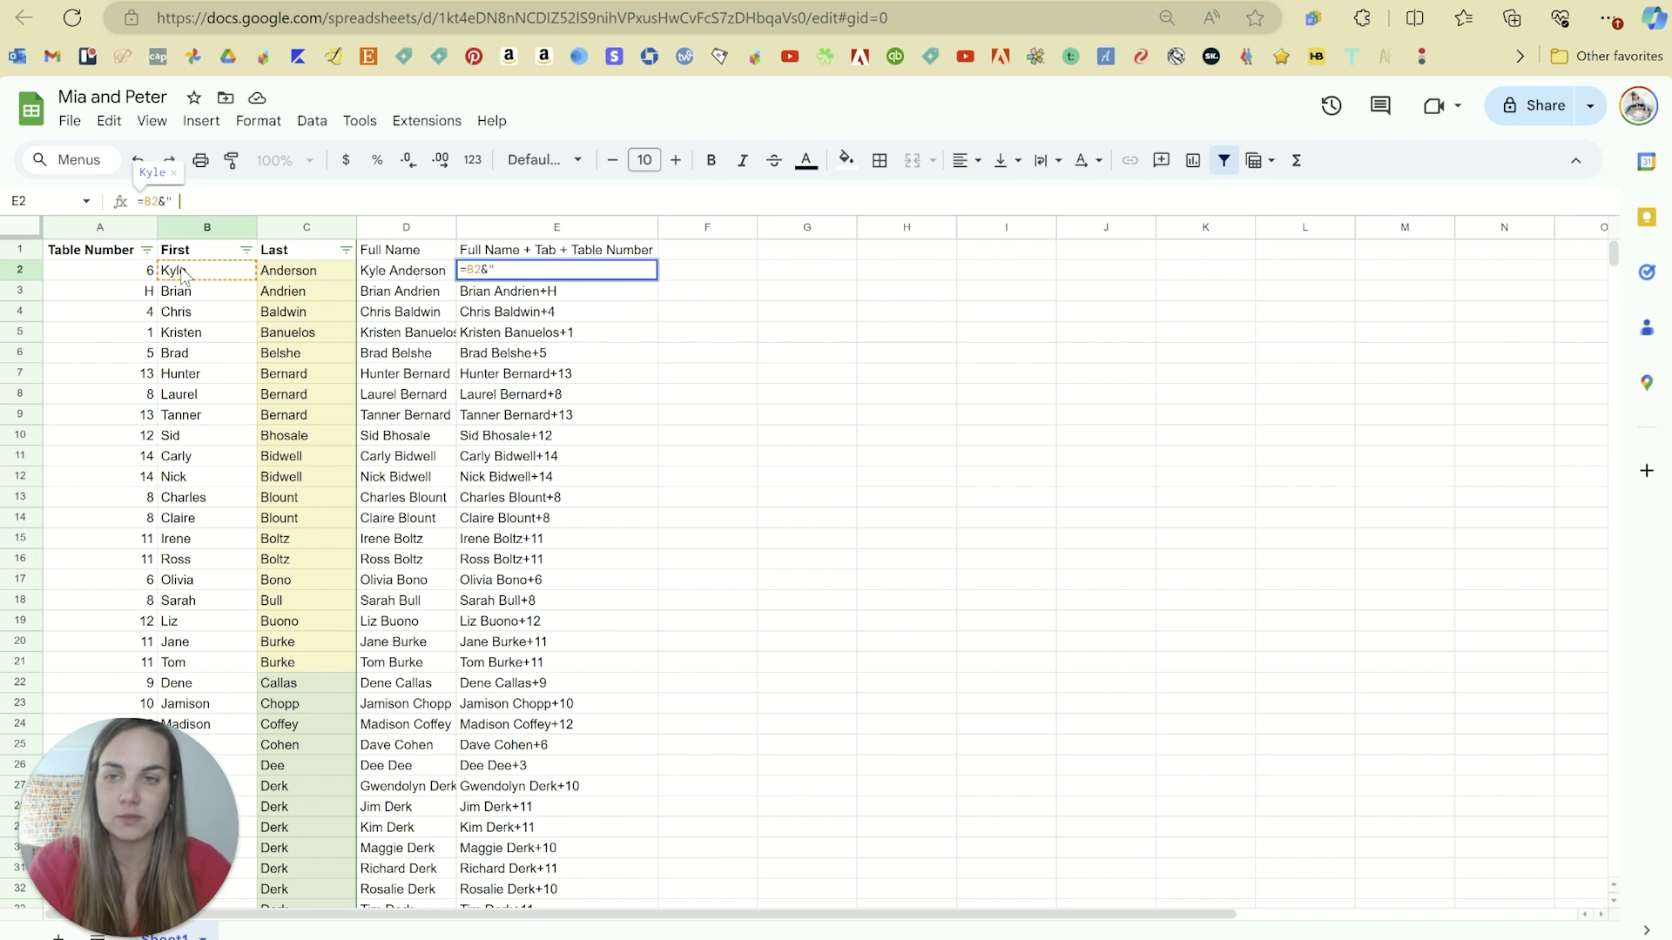
pyautogui.write(' "')
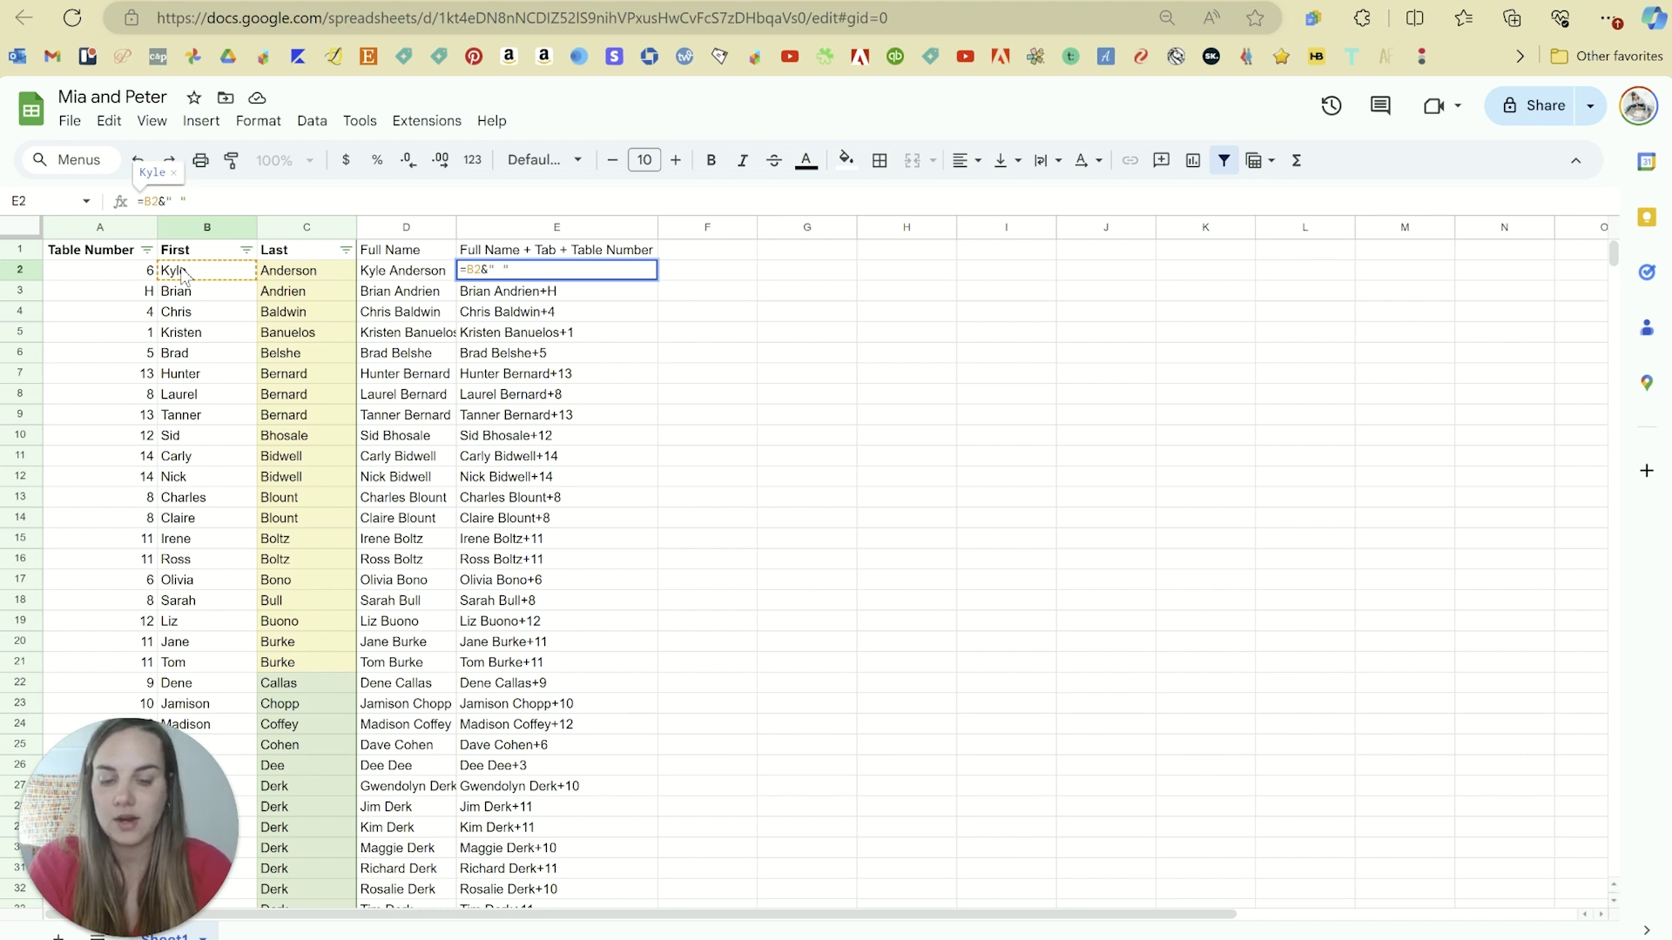
pyautogui.write('&')
pyautogui.click(299, 274)
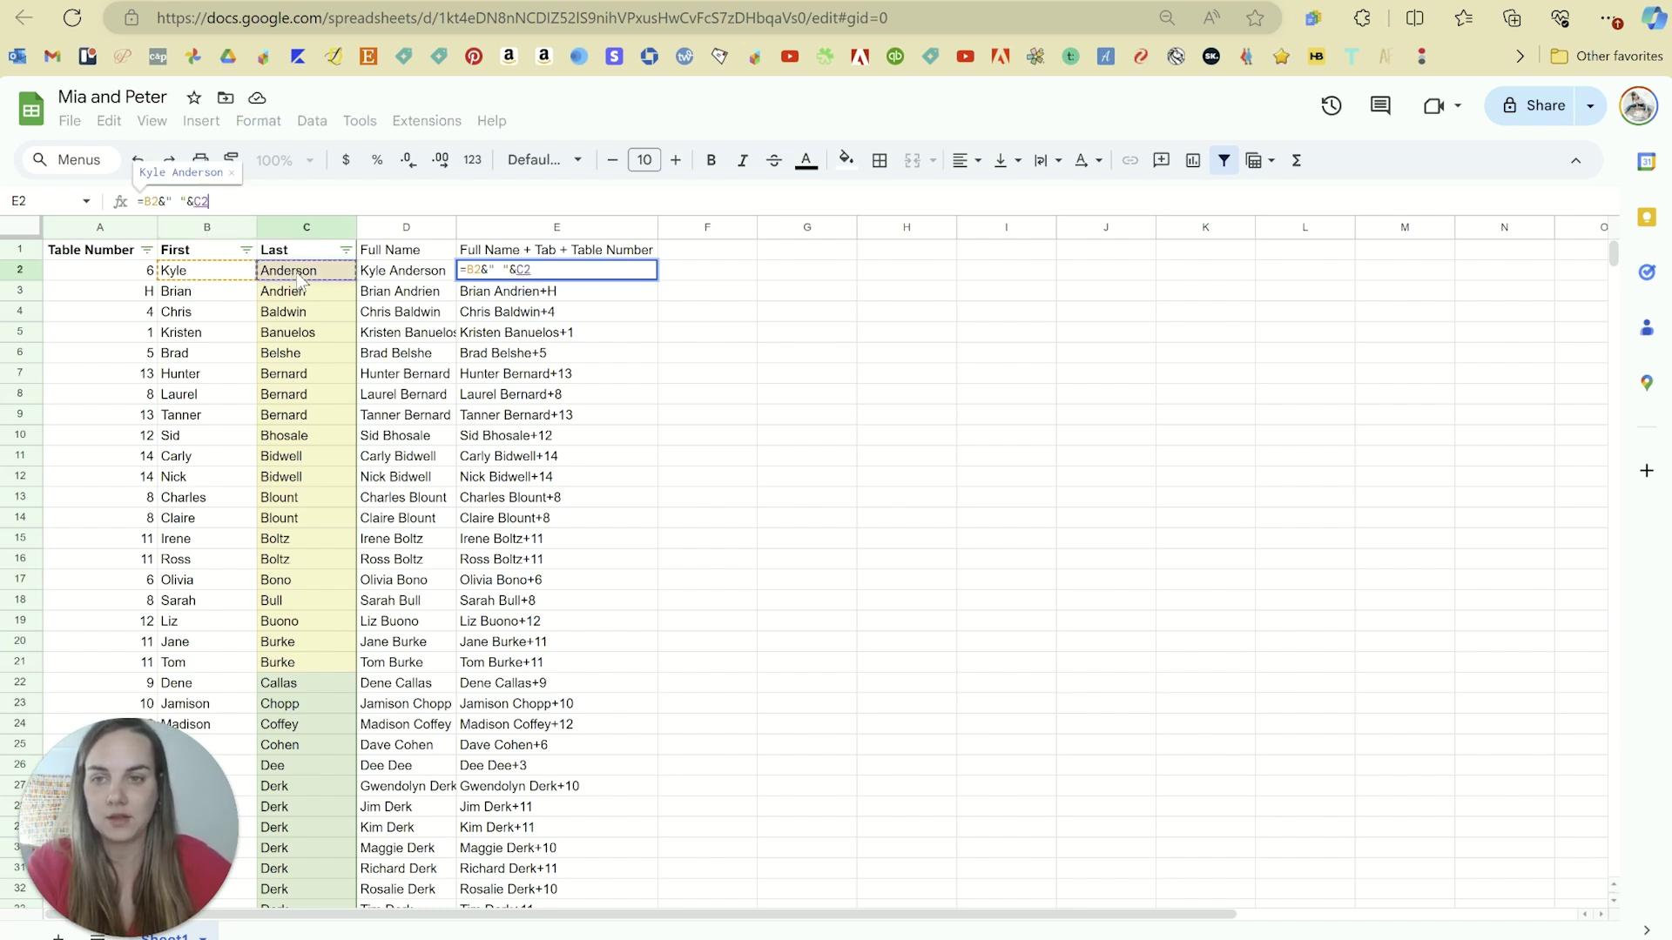
pyautogui.write('&')
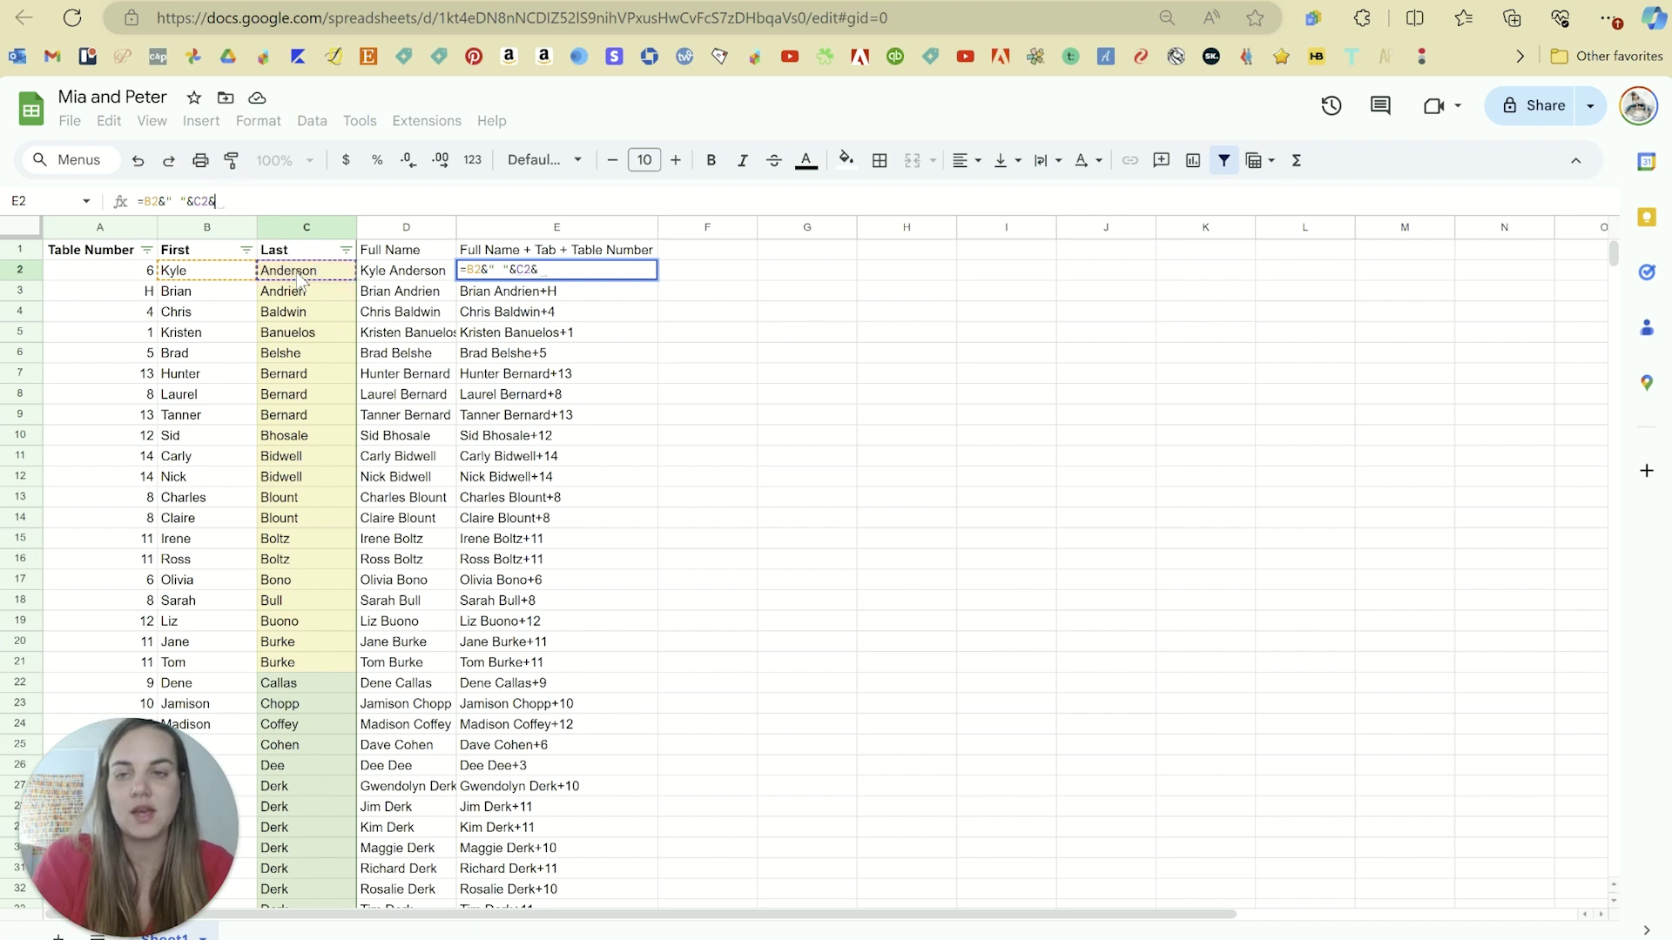
pyautogui.write('"+')
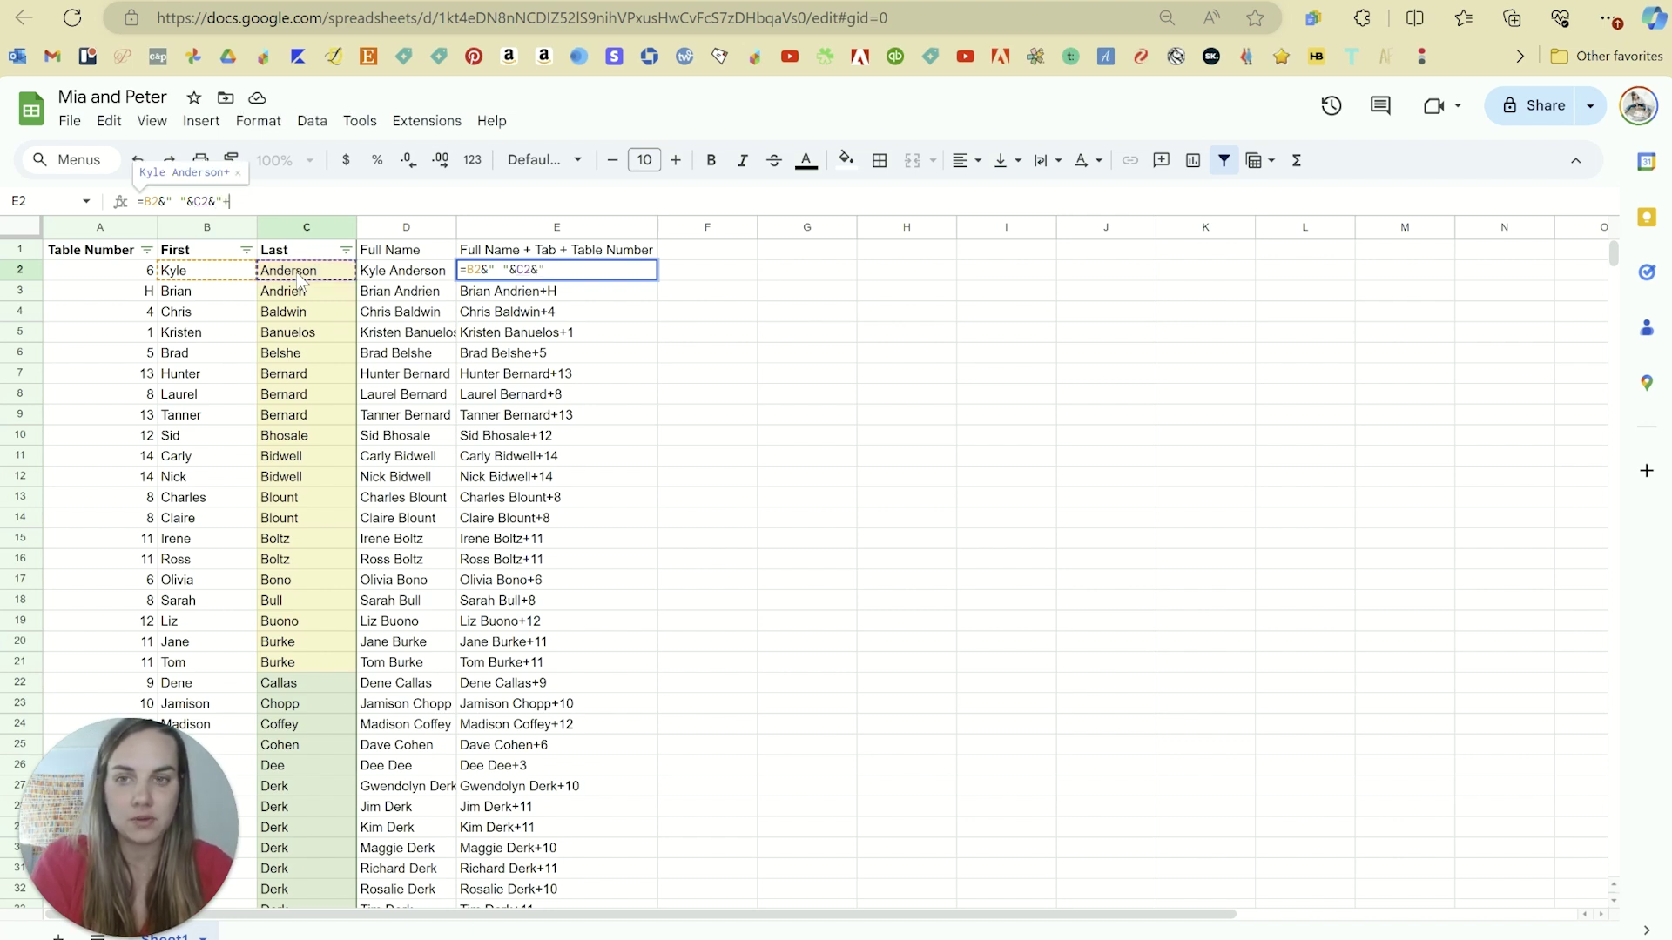
pyautogui.write('"&')
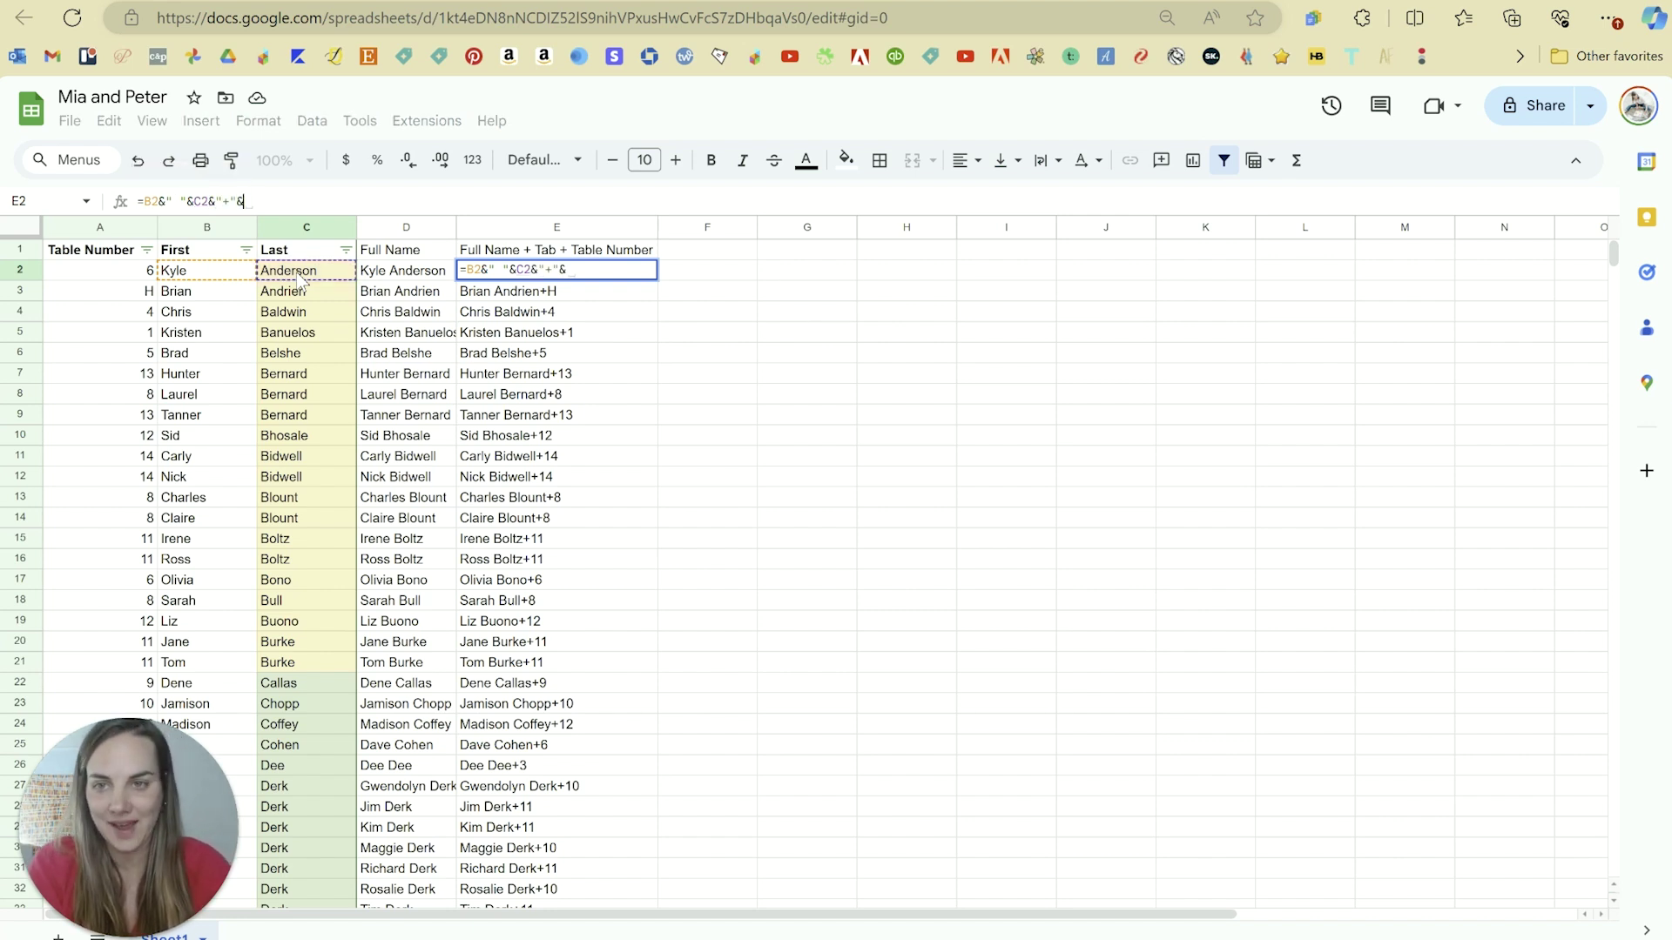
pyautogui.click(145, 270)
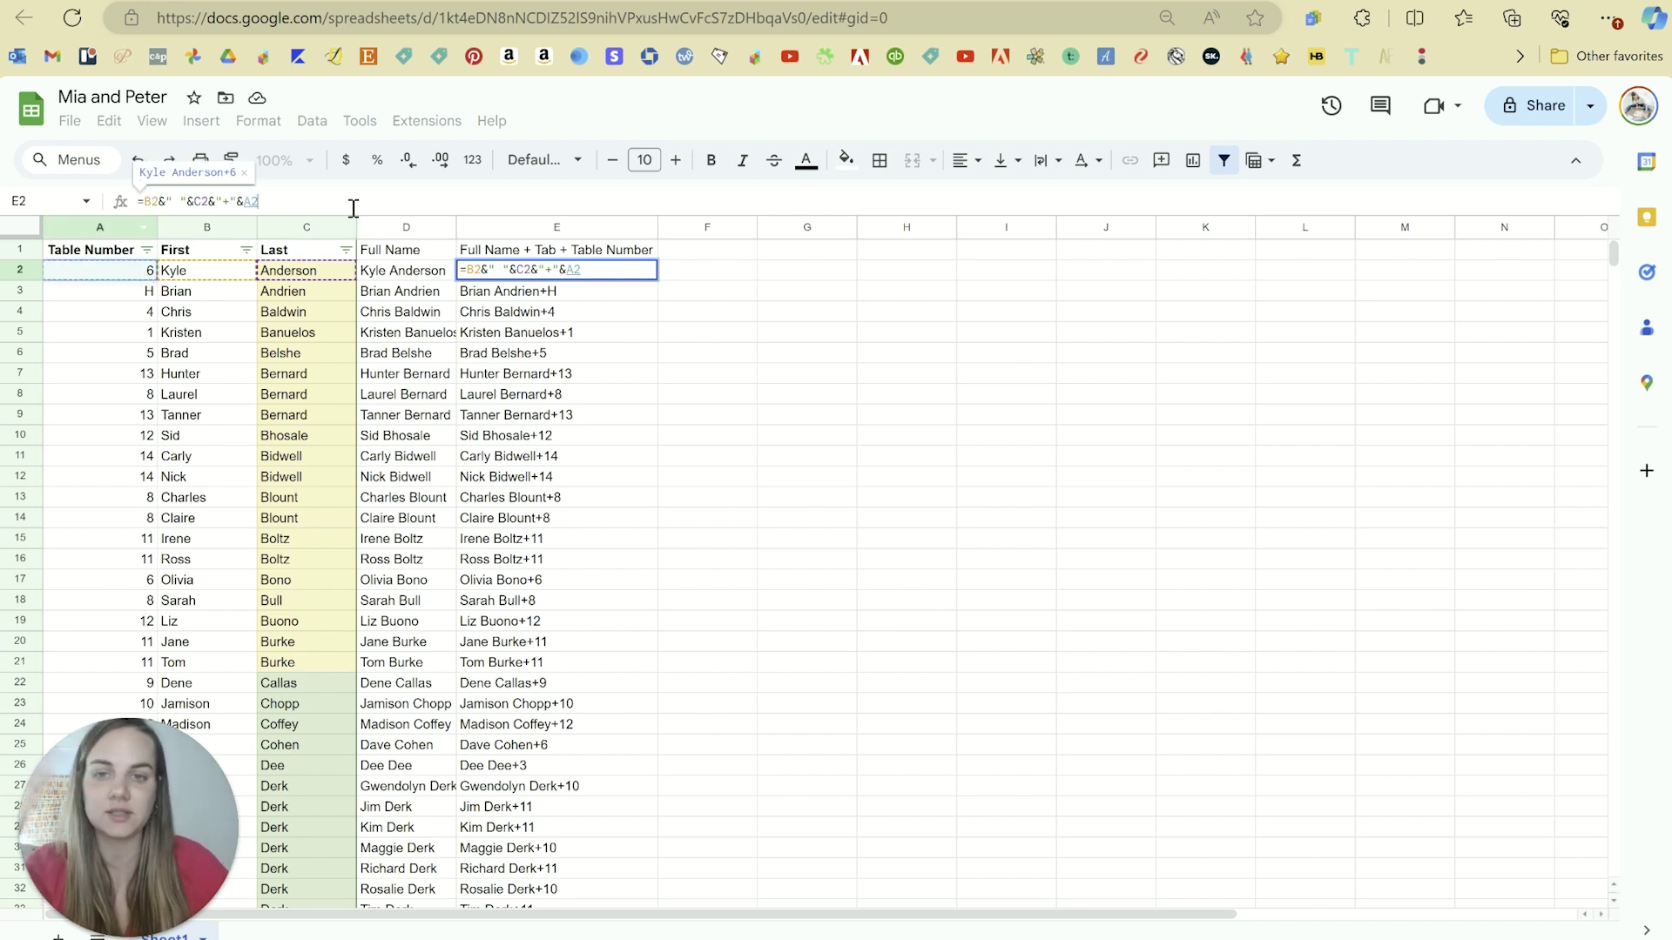
pyautogui.press('Return')
# - Select the combined entries E2:E21 and copy them, returning to Illustrator
pyautogui.click(600, 274)
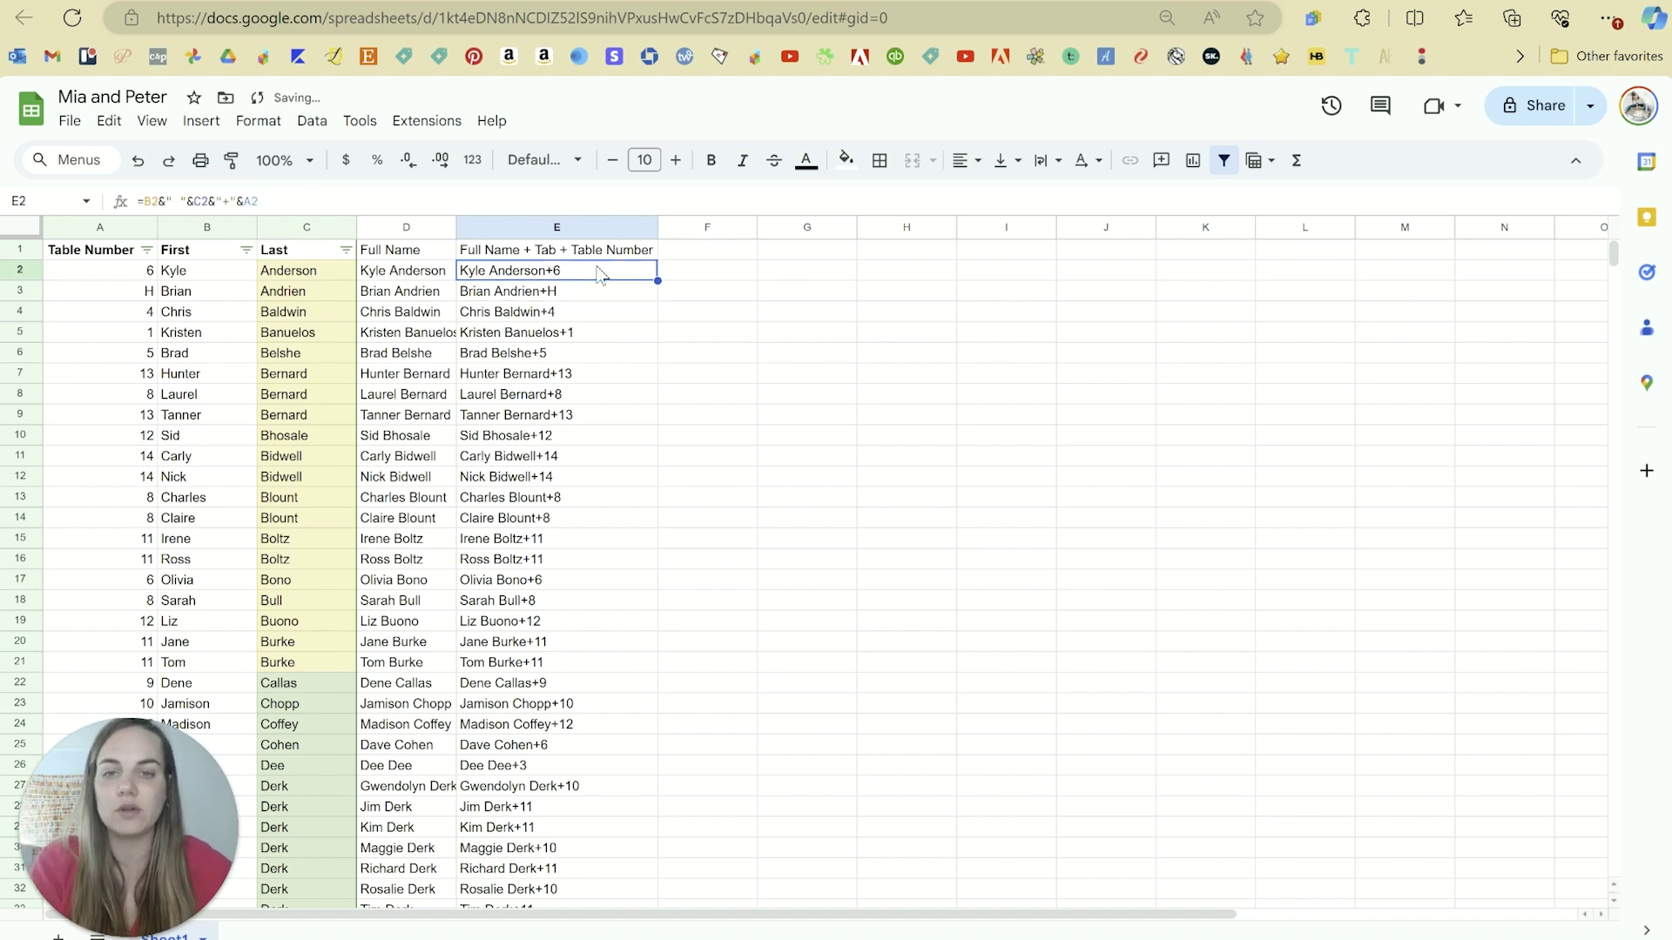
pyautogui.moveTo(584, 294); pyautogui.dragTo(539, 697)
pyautogui.click(719, 553)
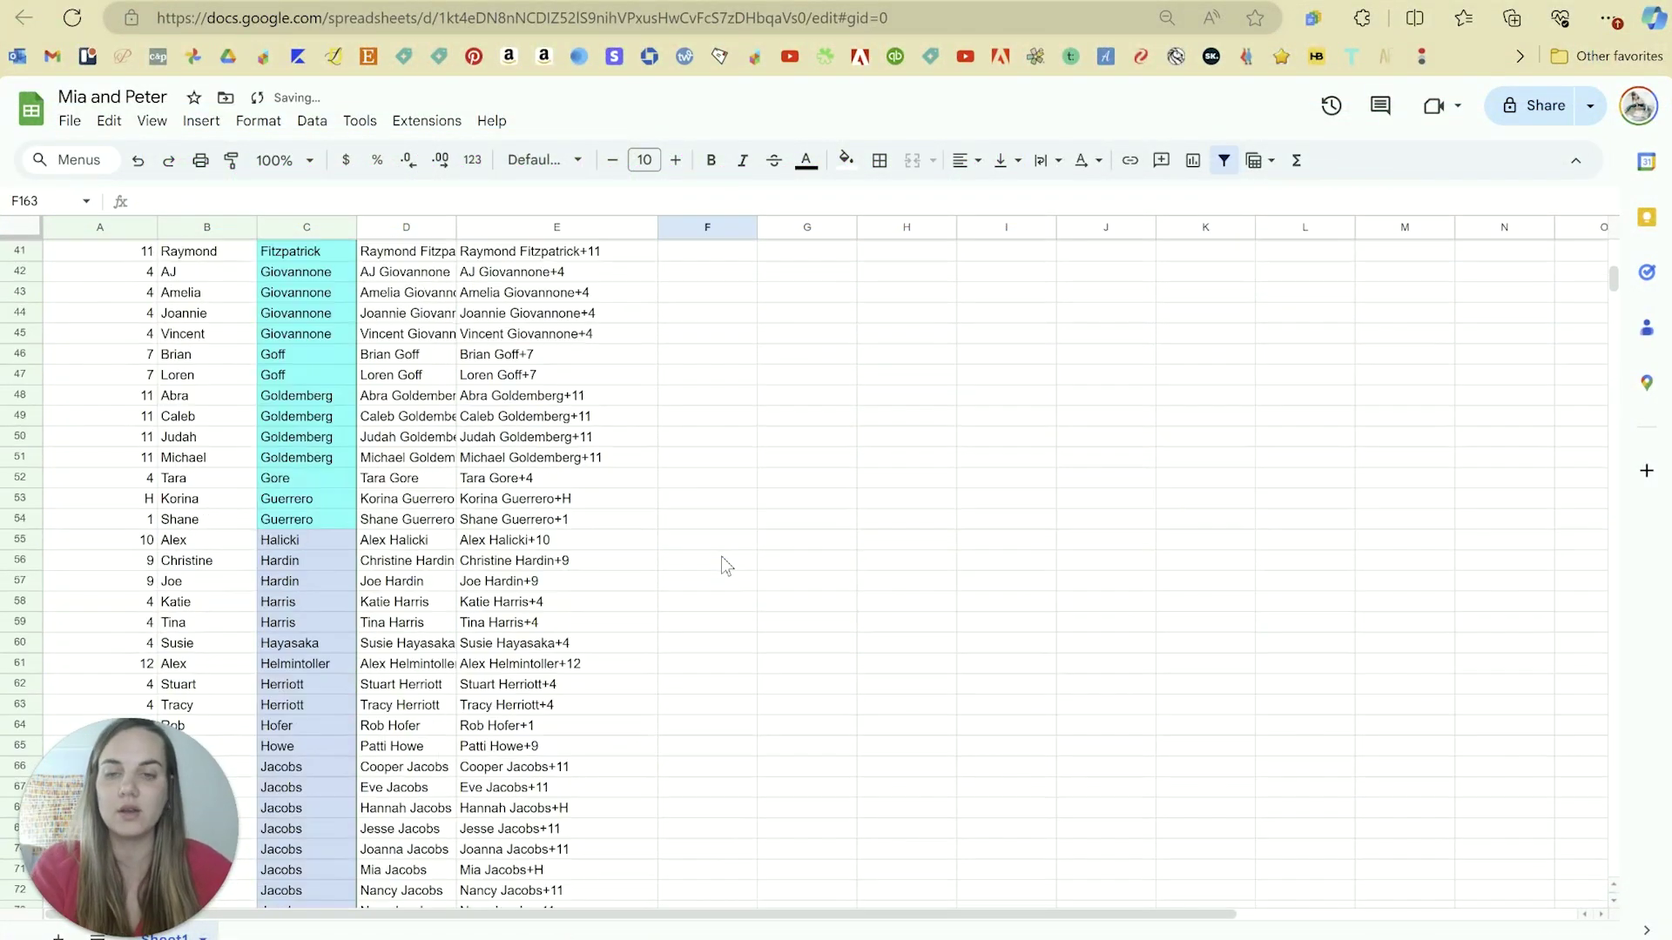
pyautogui.scroll(10, 721, 557)
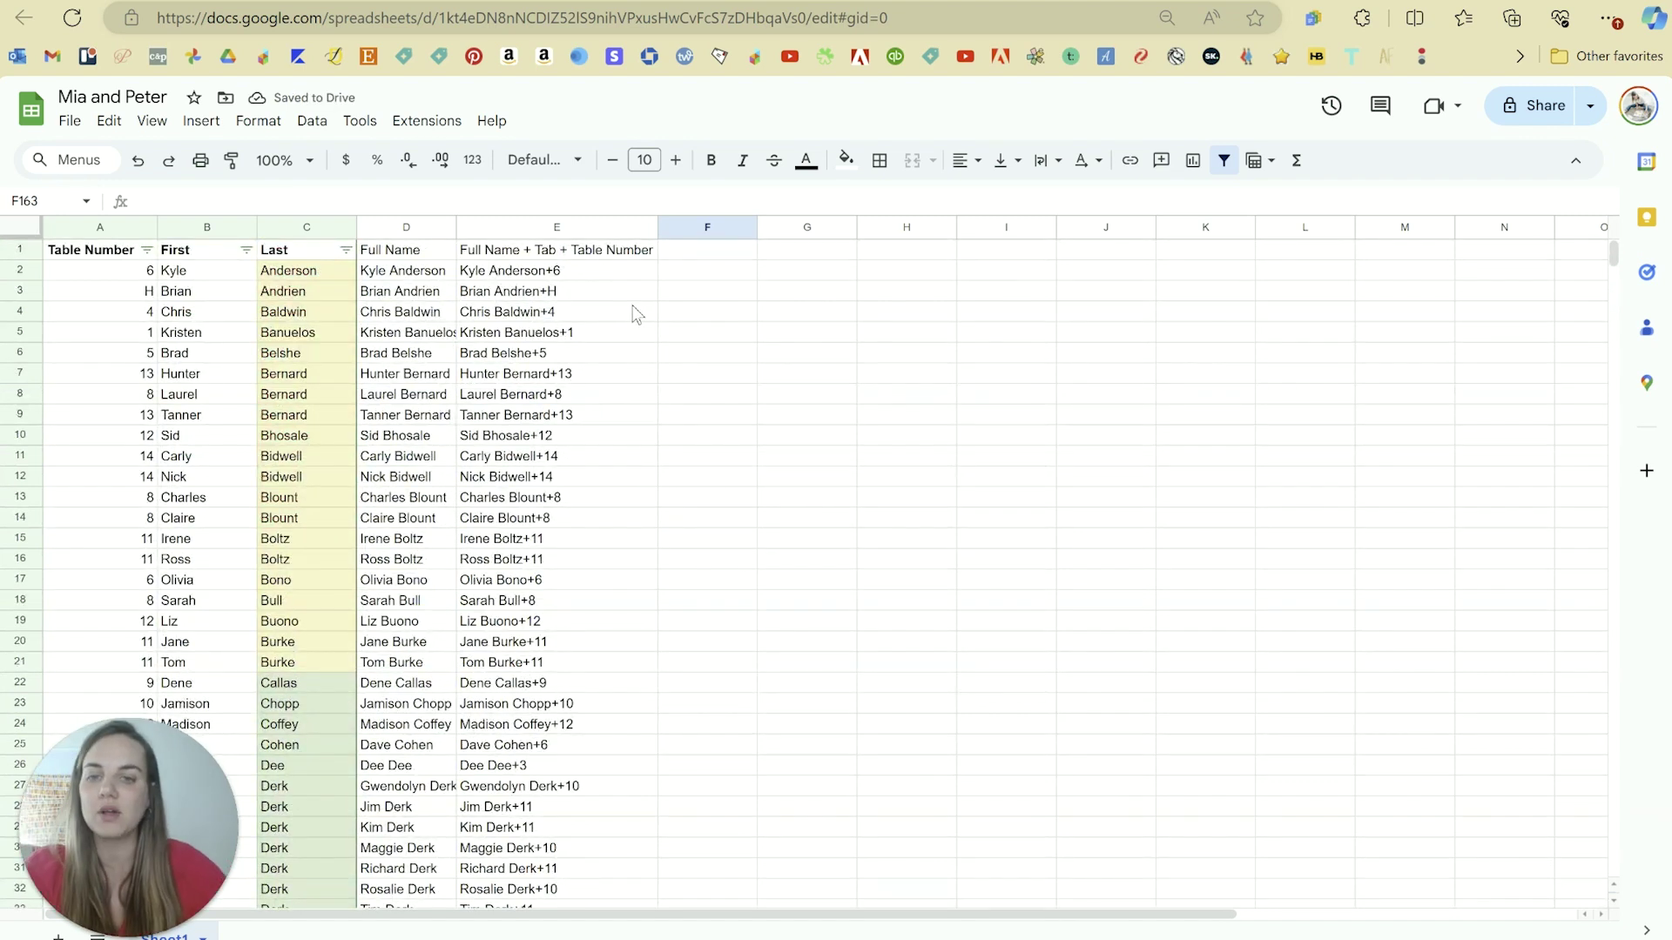
pyautogui.moveTo(566, 270); pyautogui.dragTo(560, 668)
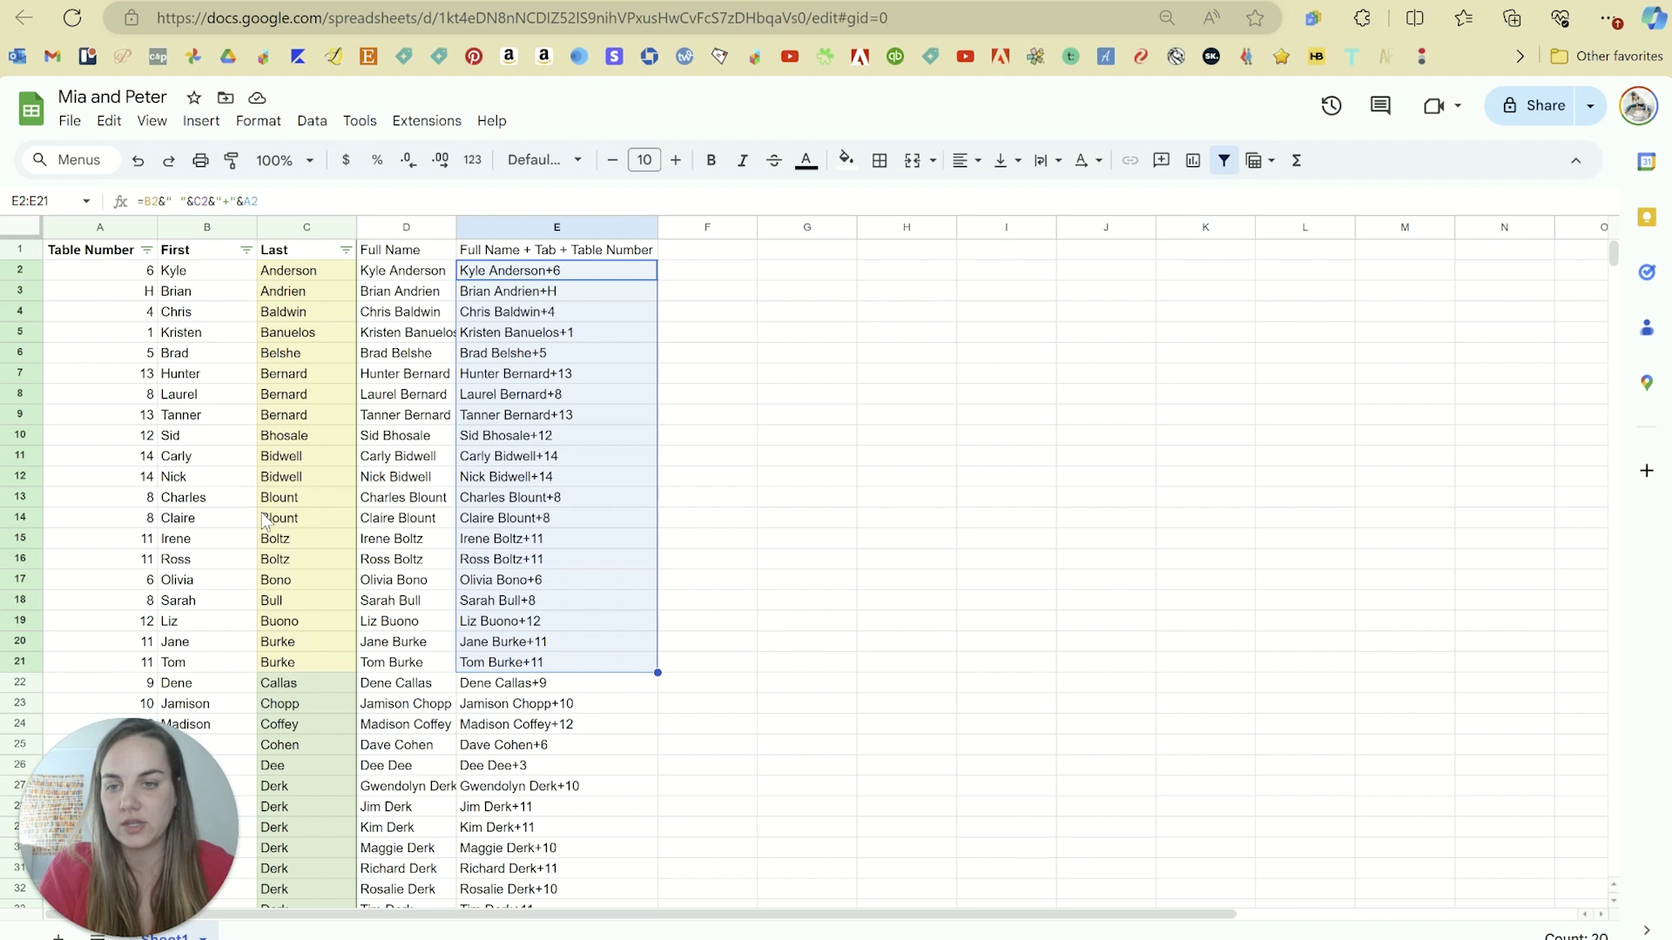
pyautogui.hotkey('ctrl', 'c')
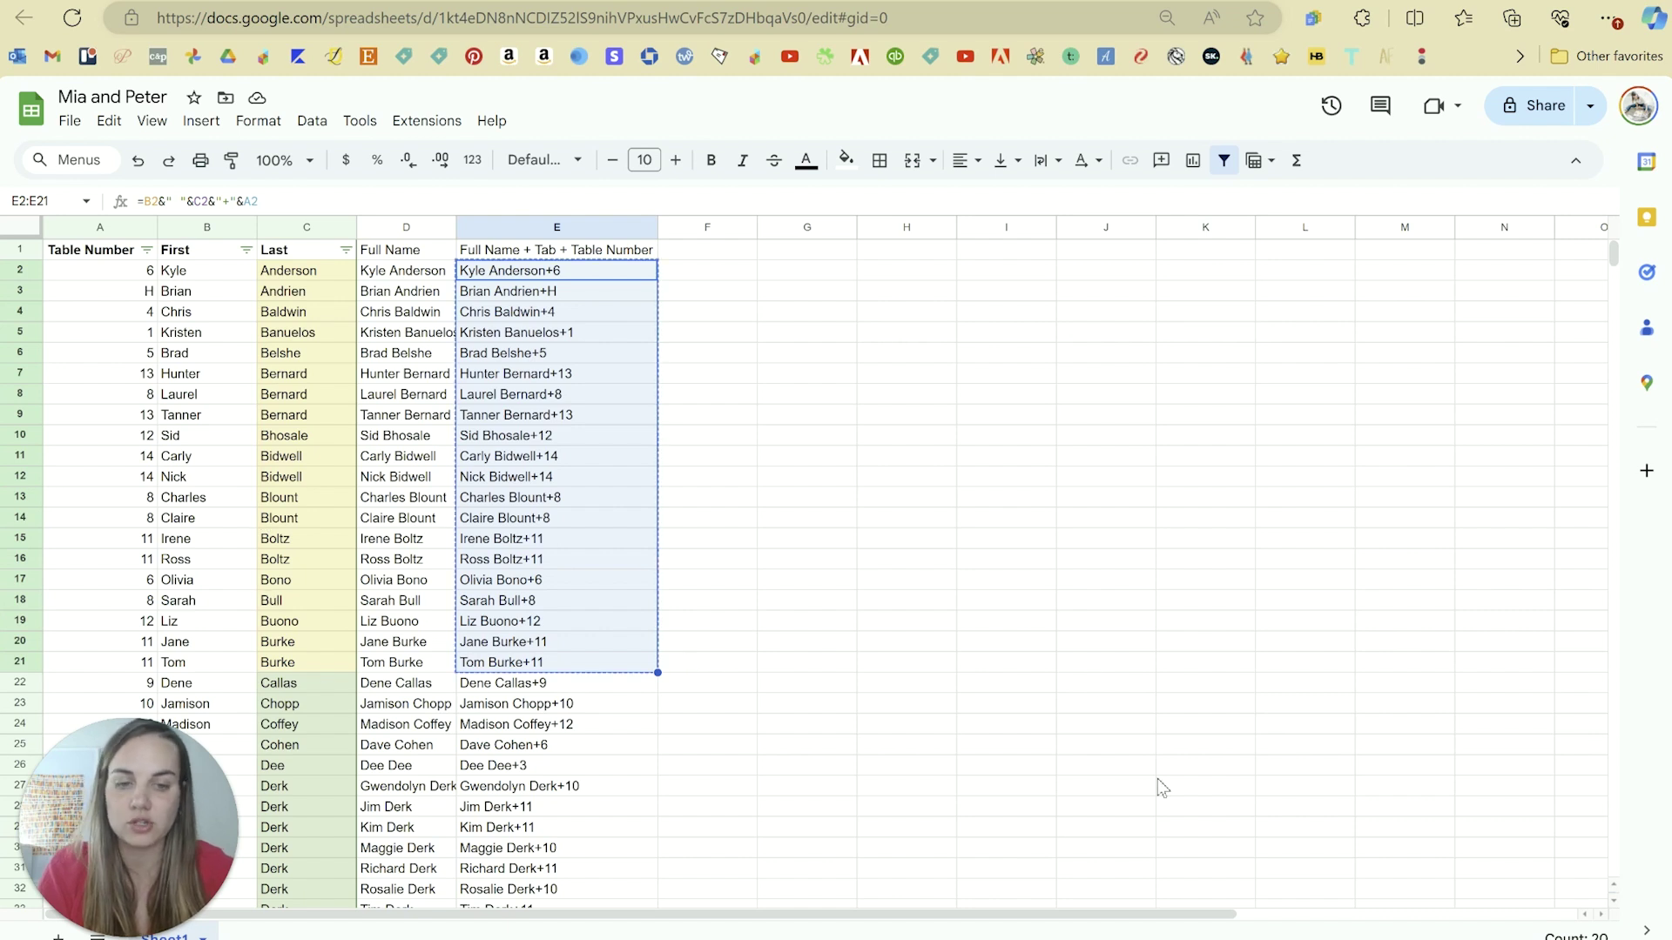
pyautogui.hotkey('alt', 'Tab')
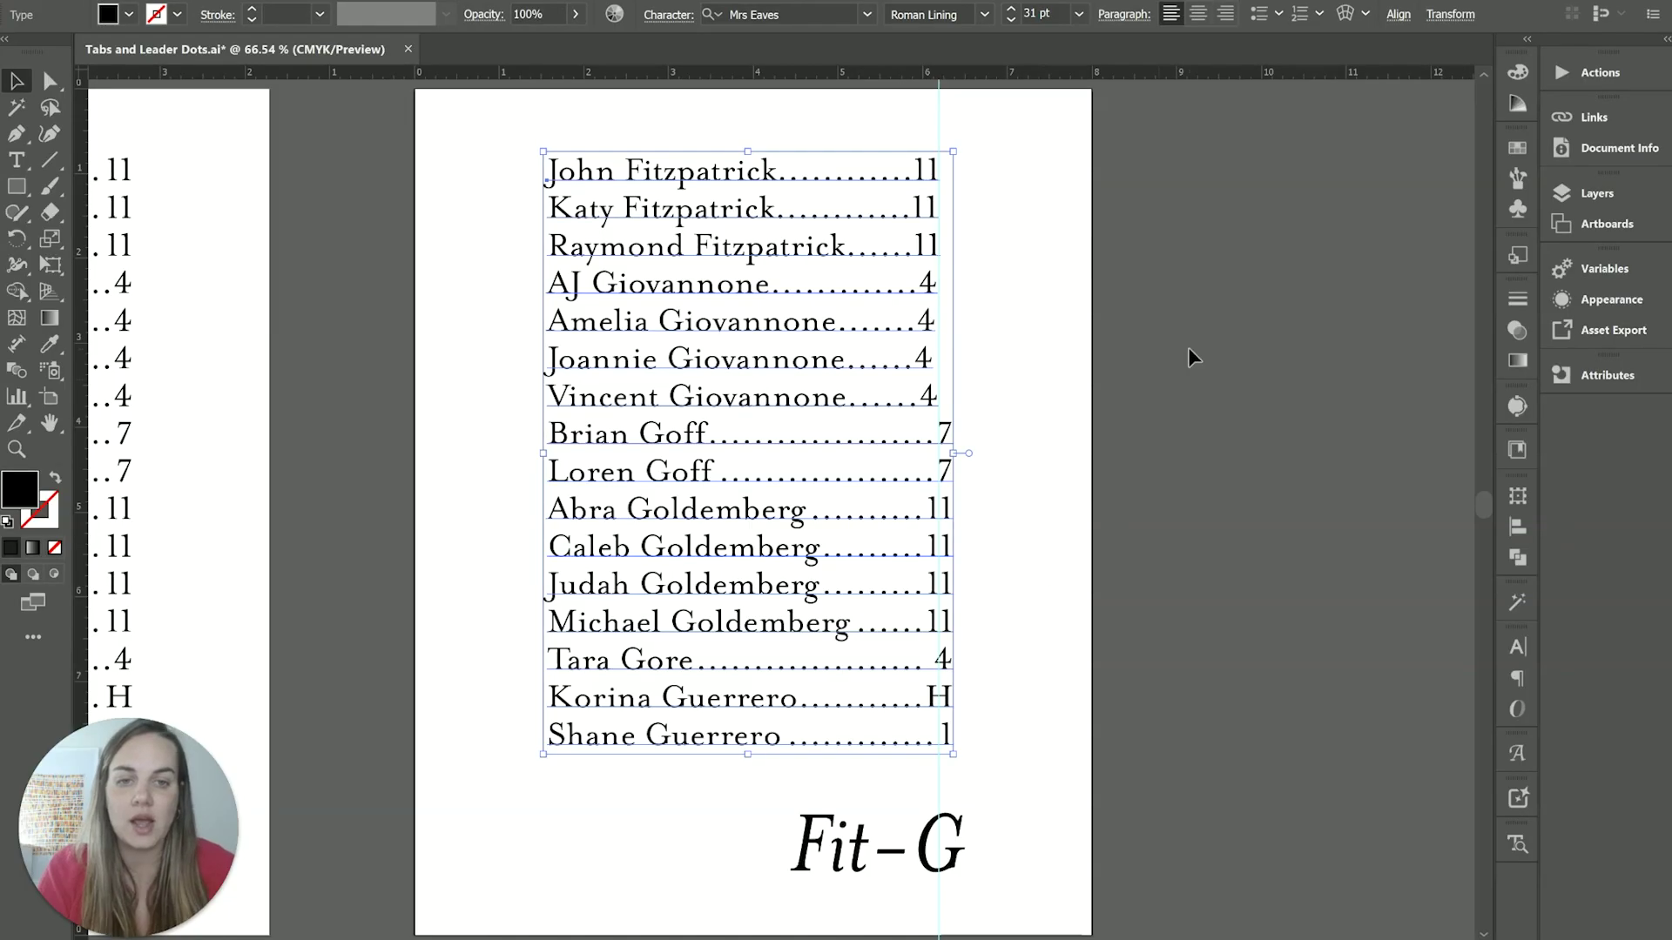
# - Paste the twenty name entries and eyedrop the Mrs Eaves 31 pt style from the Goff line
pyautogui.hscroll(10, 1187, 348)
pyautogui.hotkey('ctrl', 'v')
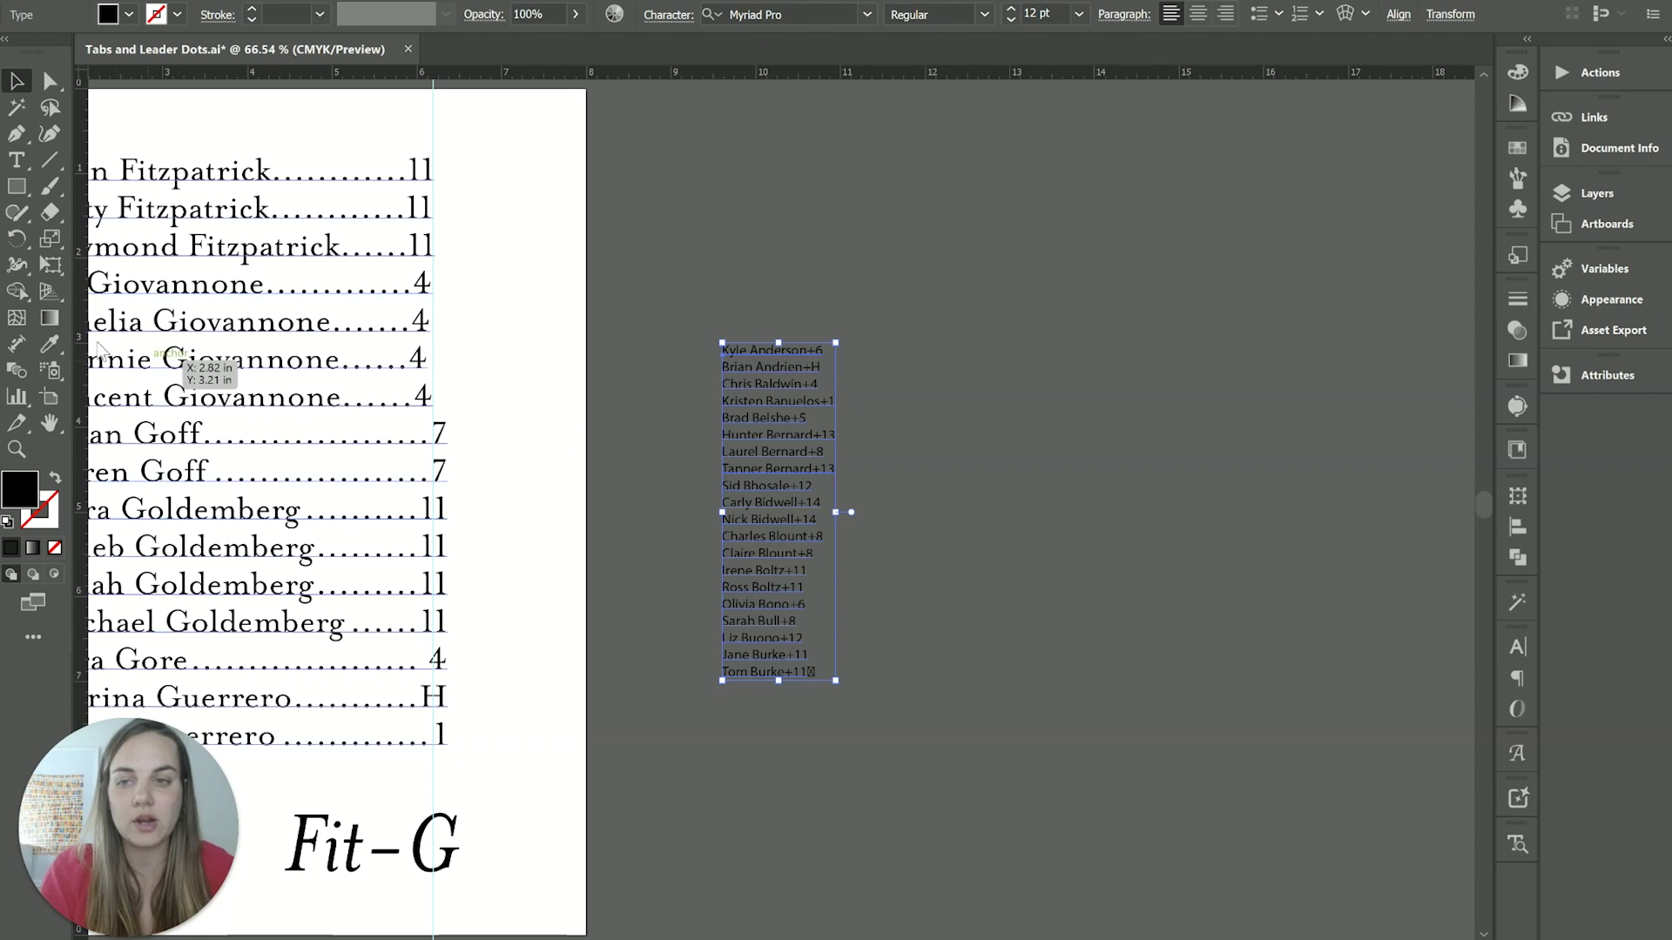
pyautogui.press('i')
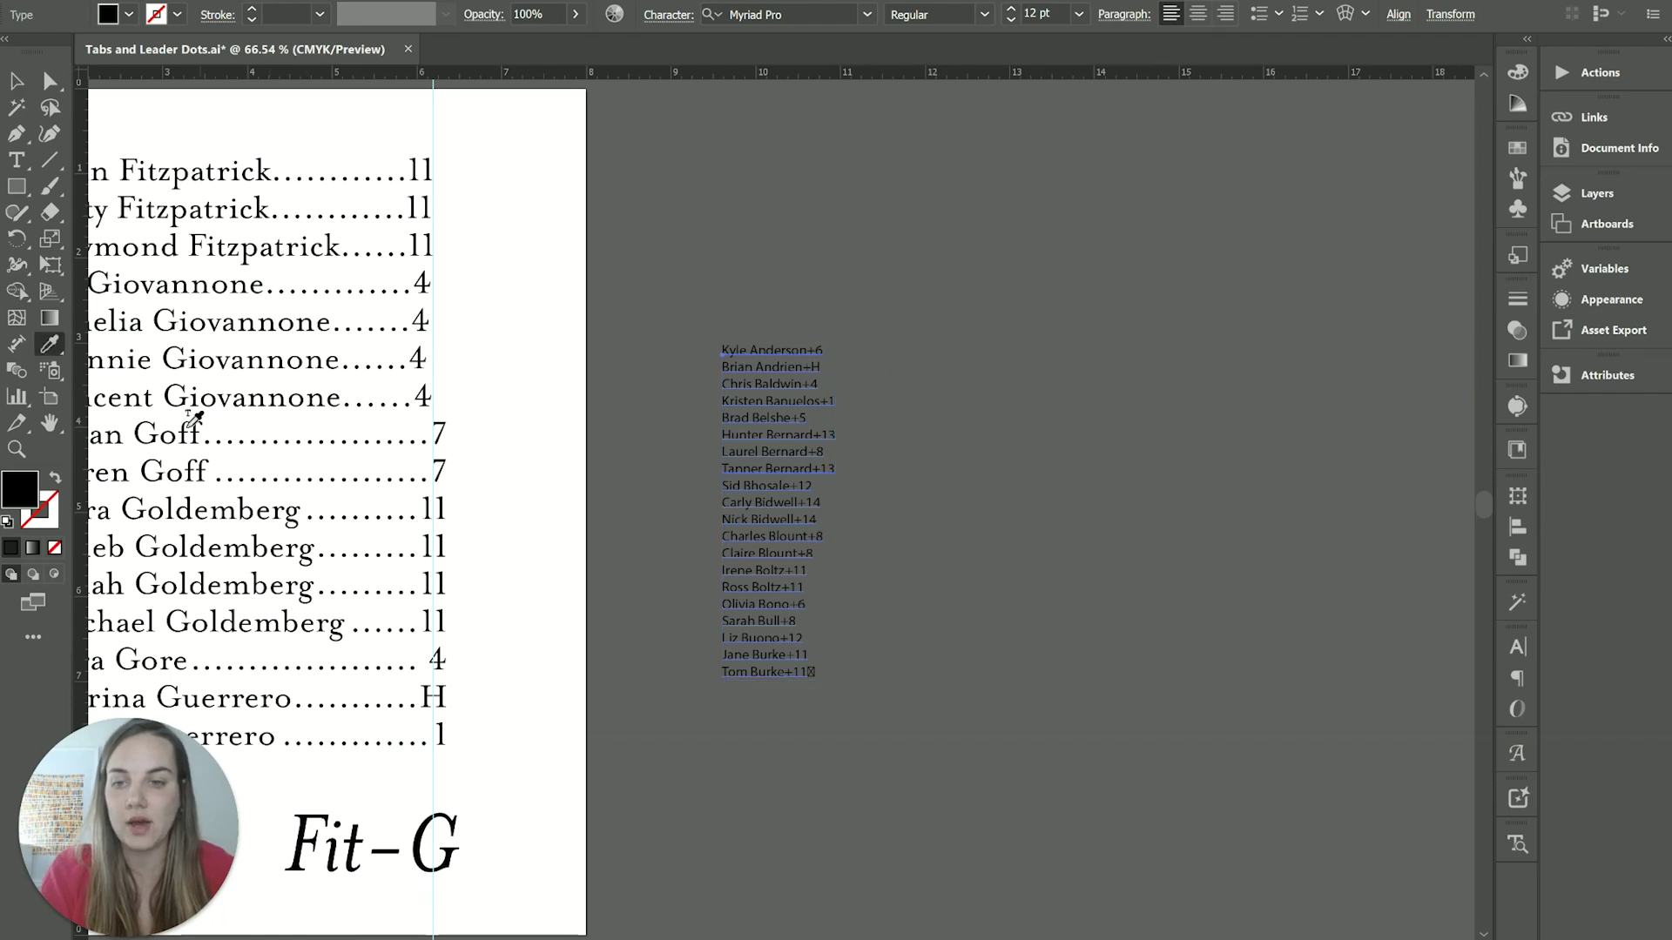
pyautogui.click(165, 429)
# - Reposition the pasted name list frame up and to the left
pyautogui.press('v')
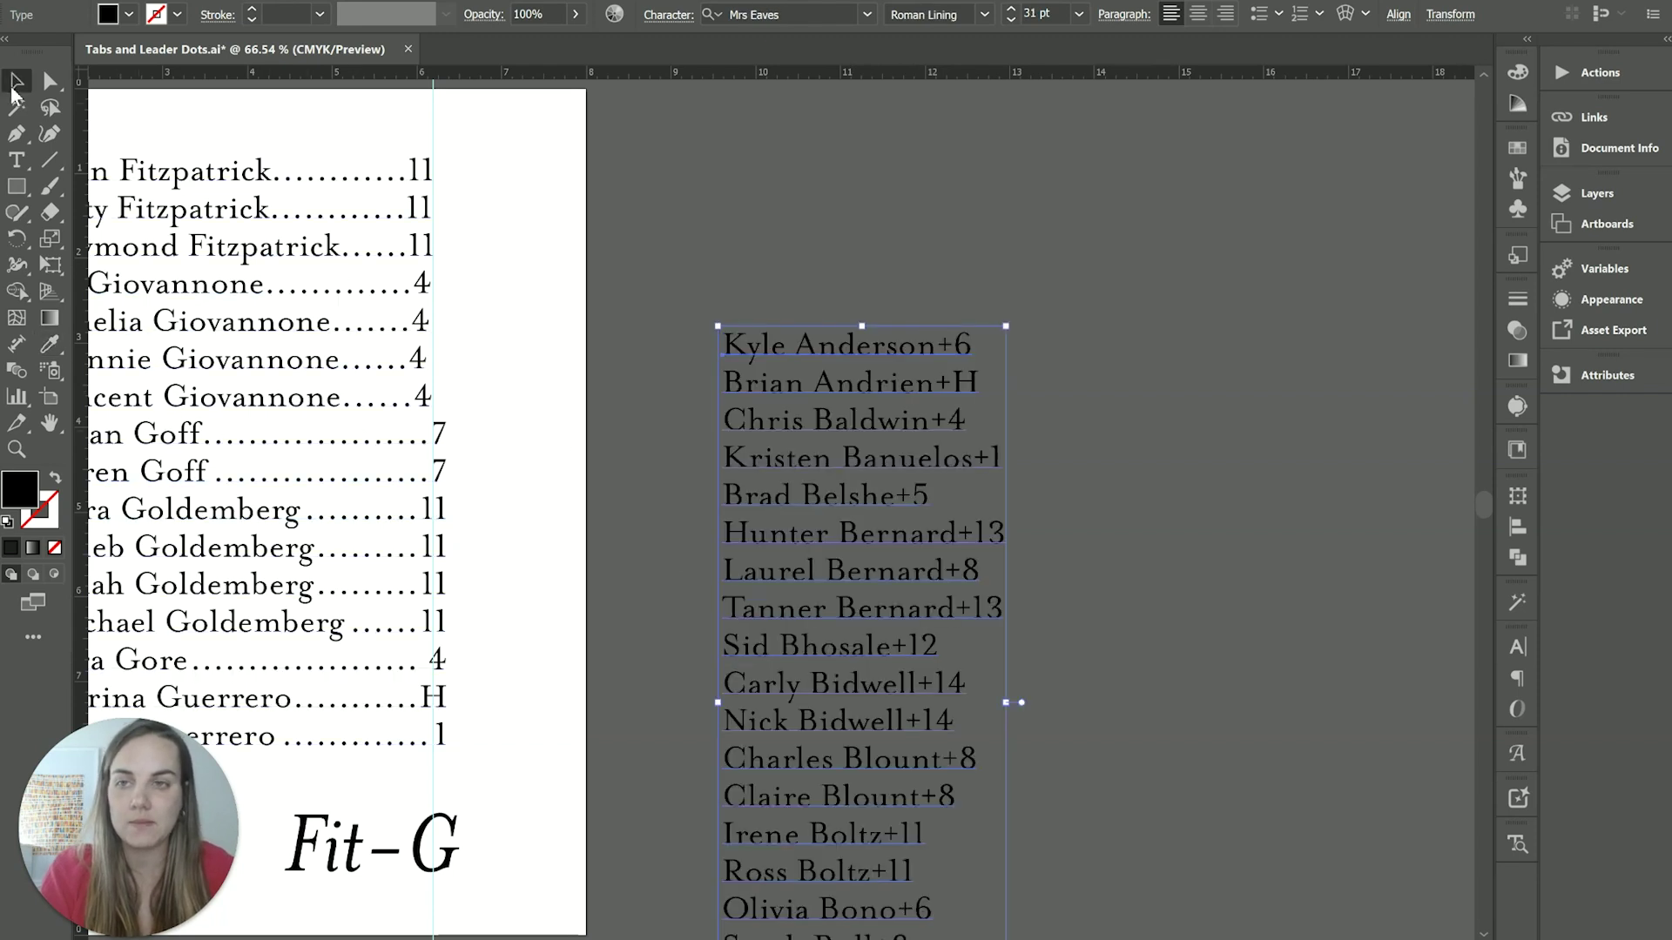
pyautogui.moveTo(878, 384); pyautogui.dragTo(1028, 217)
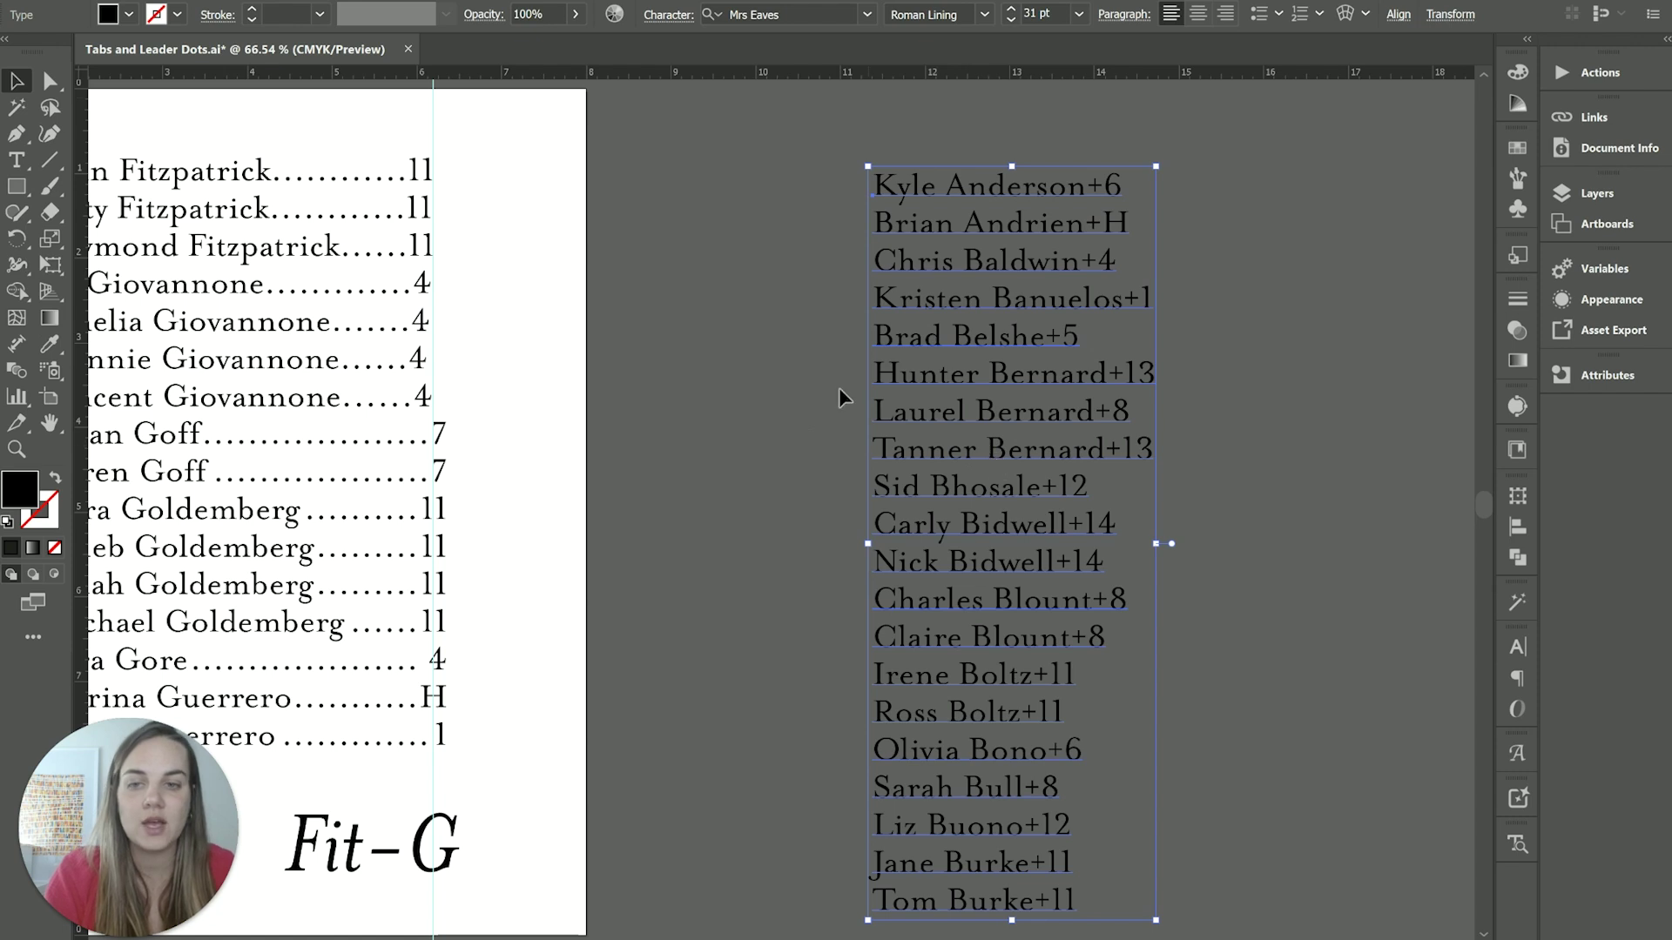
pyautogui.hotkey('ctrl', 'shift', 'a')
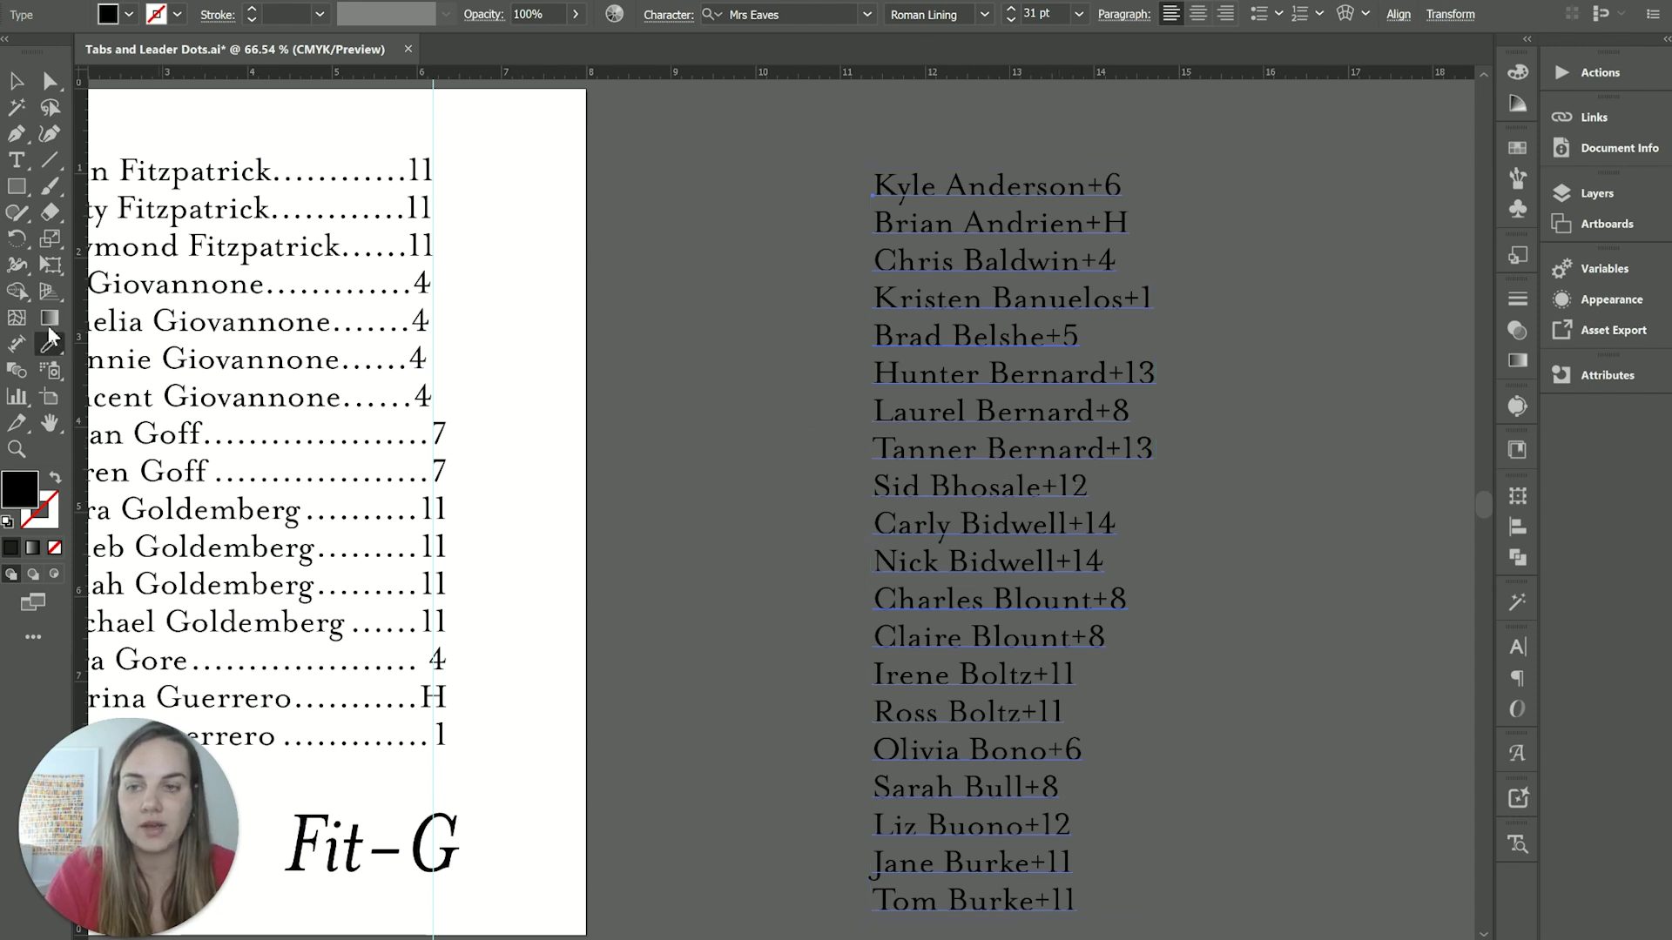
pyautogui.click(50, 344)
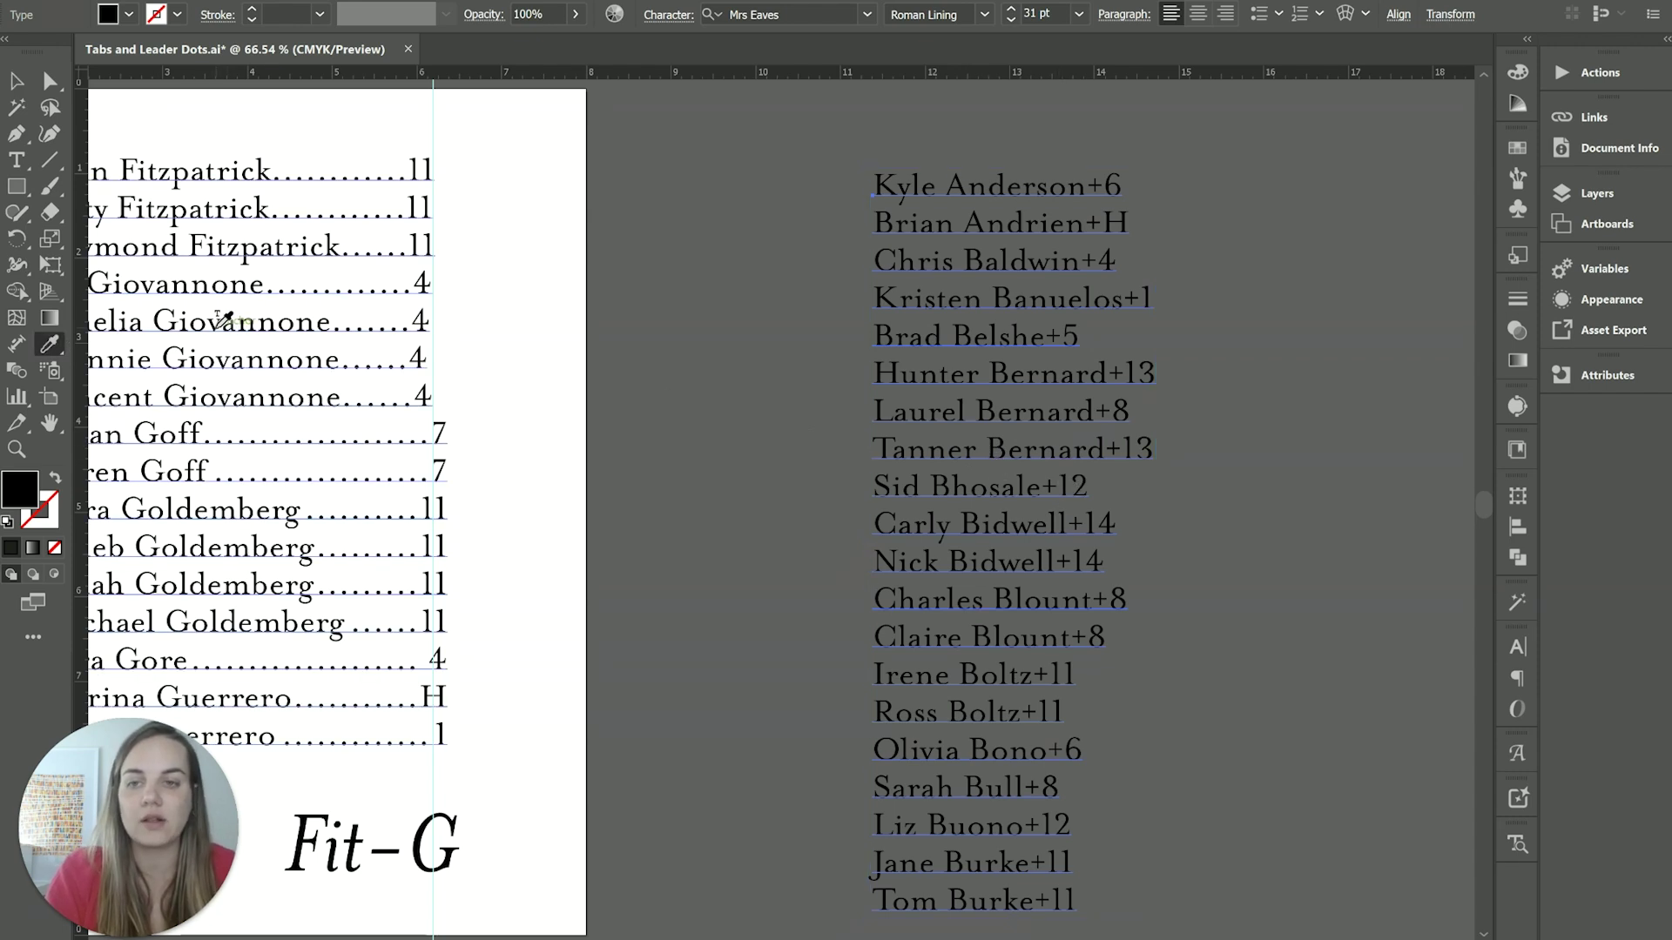
pyautogui.click(13, 83)
pyautogui.click(958, 261)
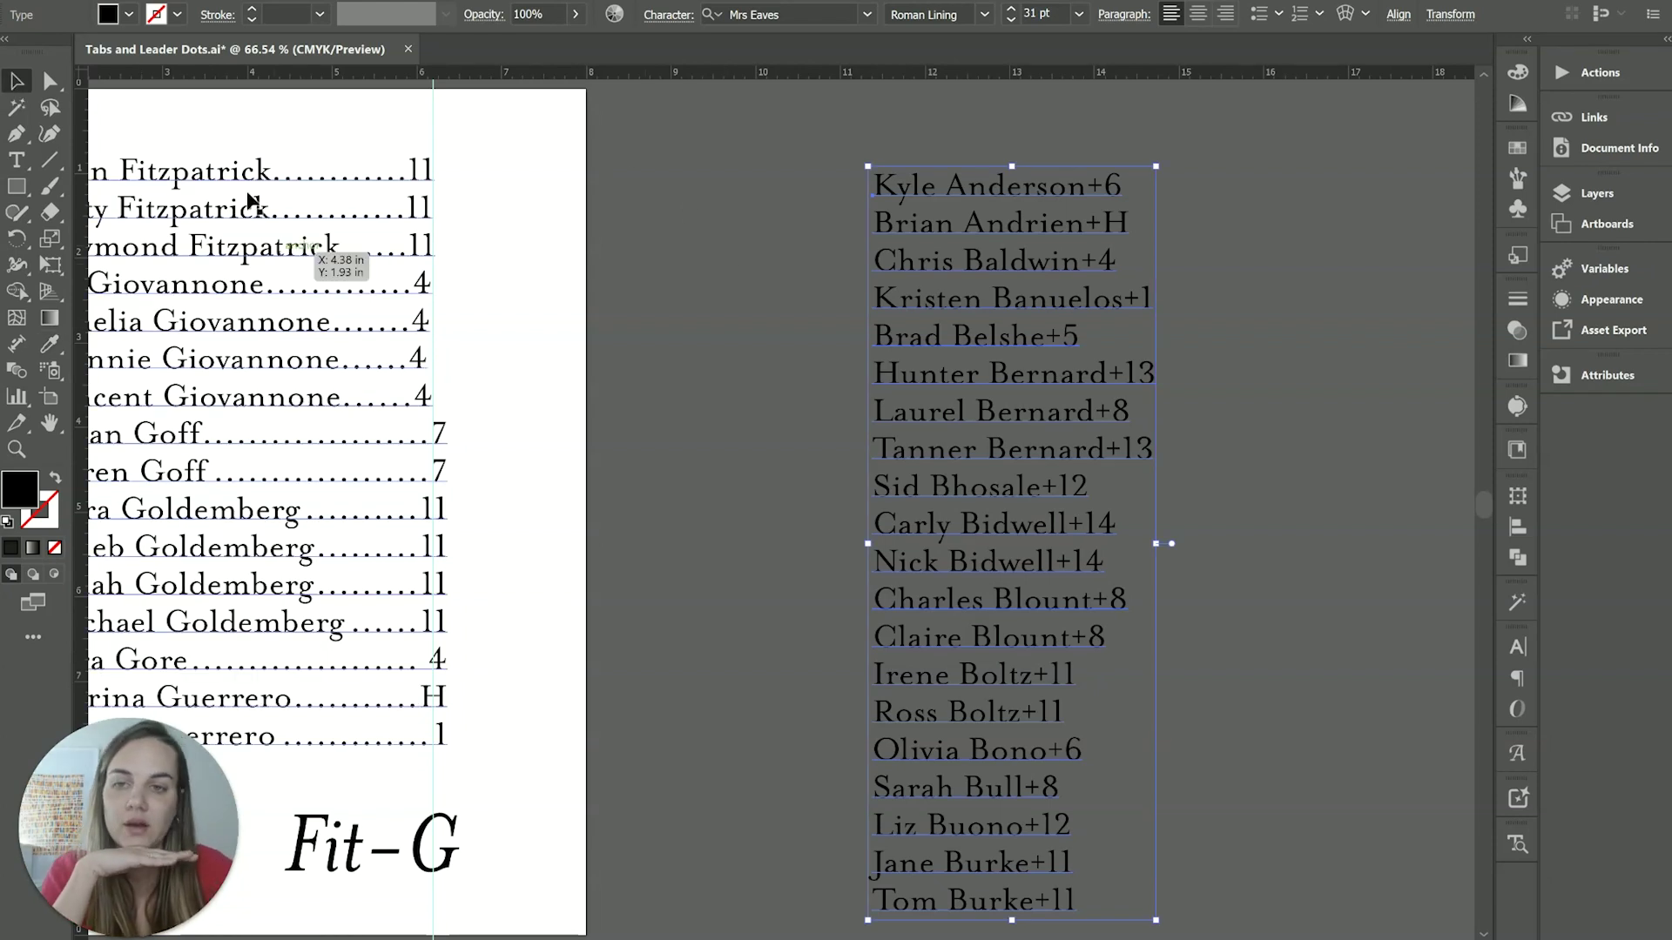
pyautogui.moveTo(965, 417); pyautogui.dragTo(908, 314)
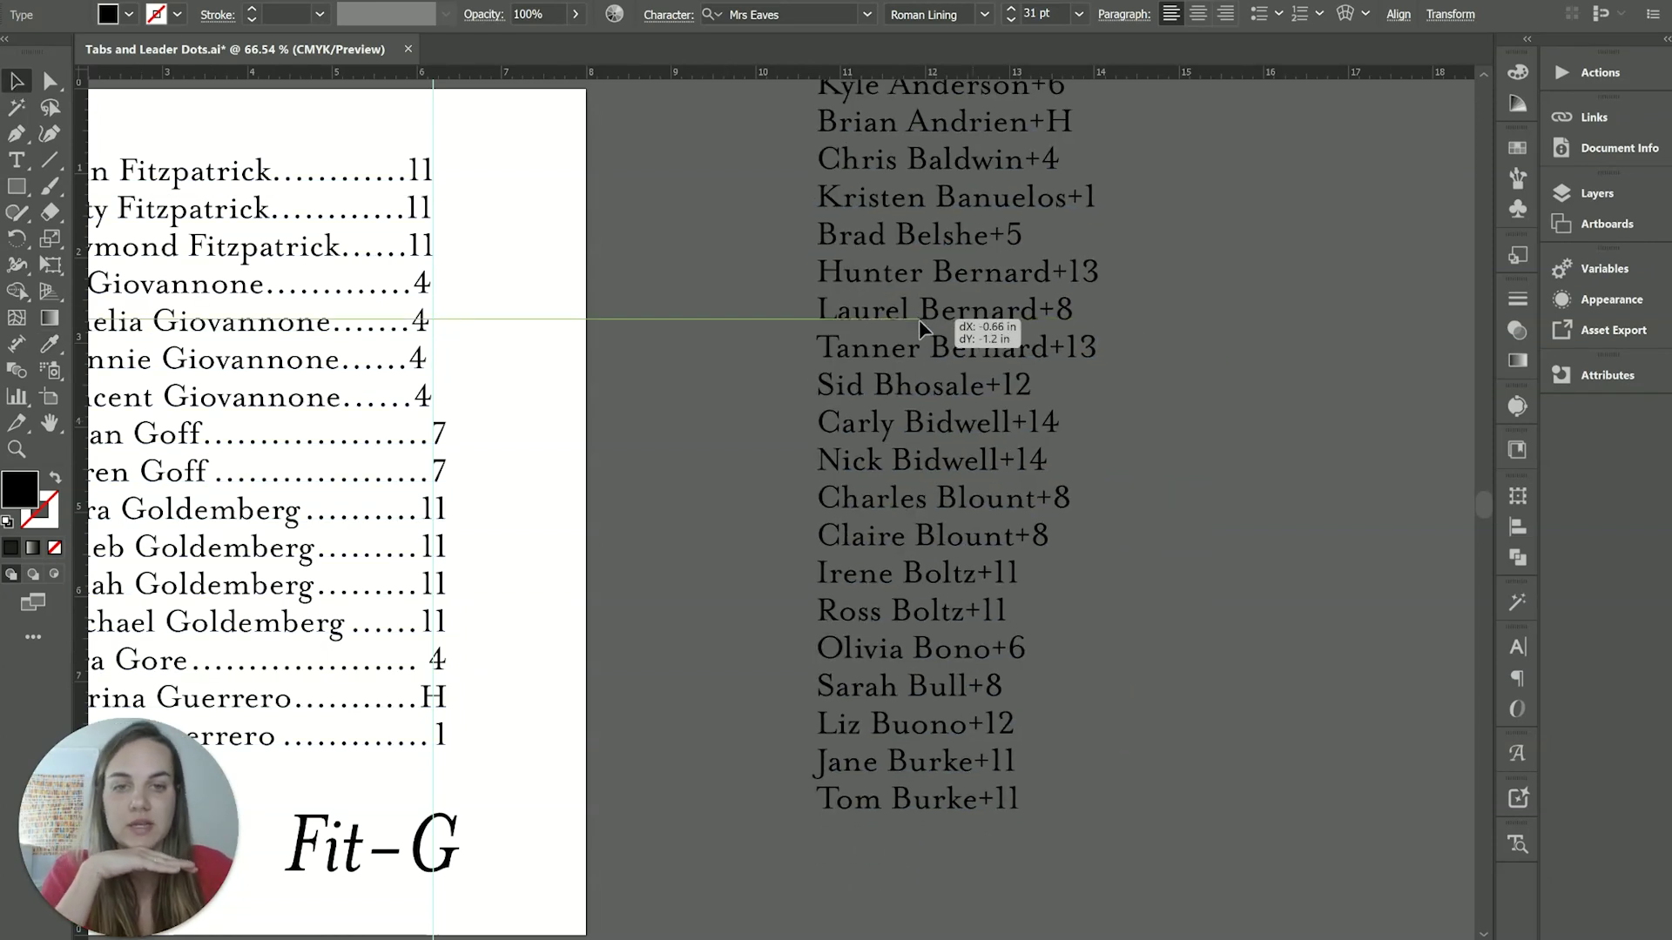
pyautogui.scroll(1, 1313, 372)
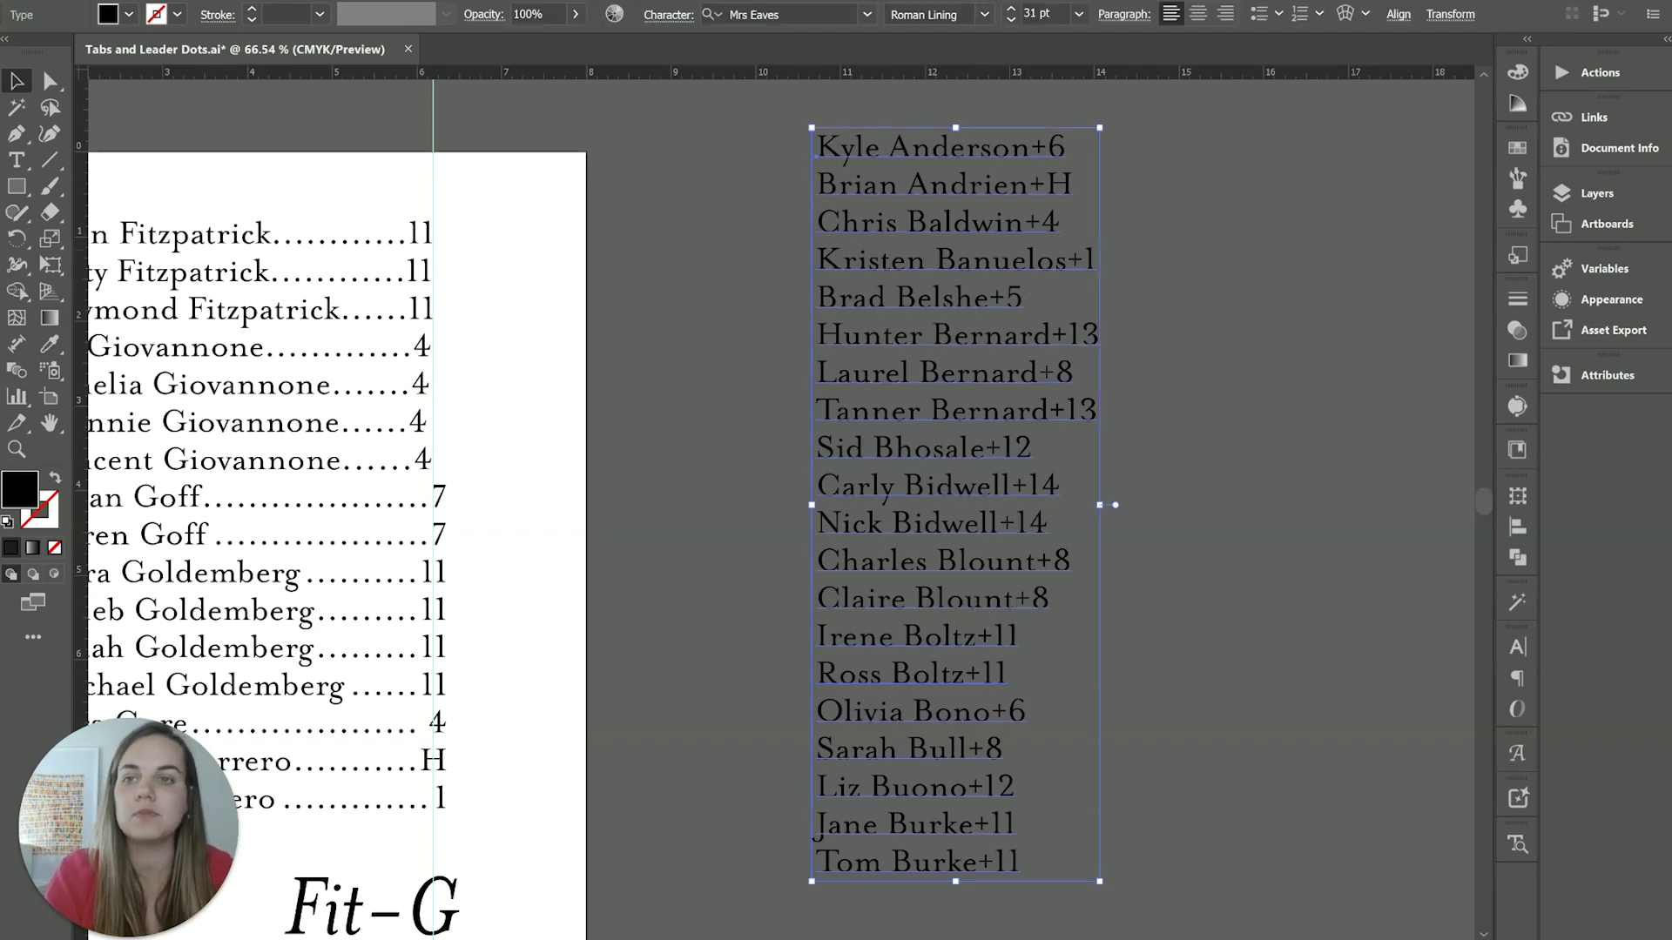
pyautogui.click(126, 3)
# - Enter + as the Find term in Find and Replace
pyautogui.click(209, 283)
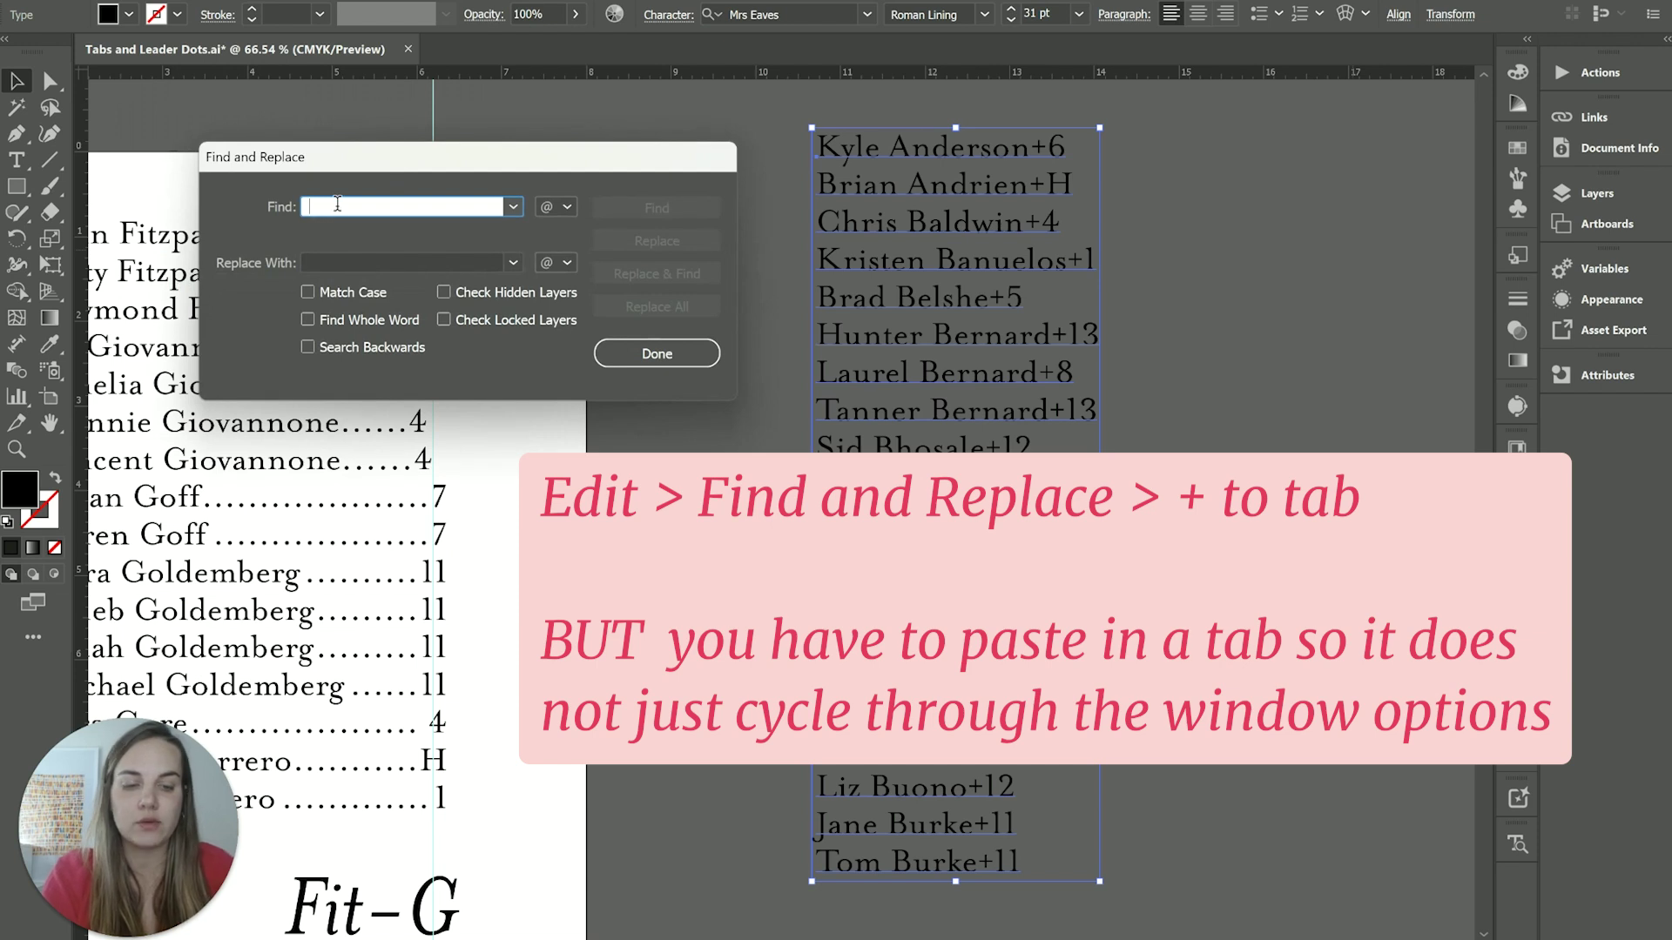
pyautogui.write('+')
pyautogui.click(340, 259)
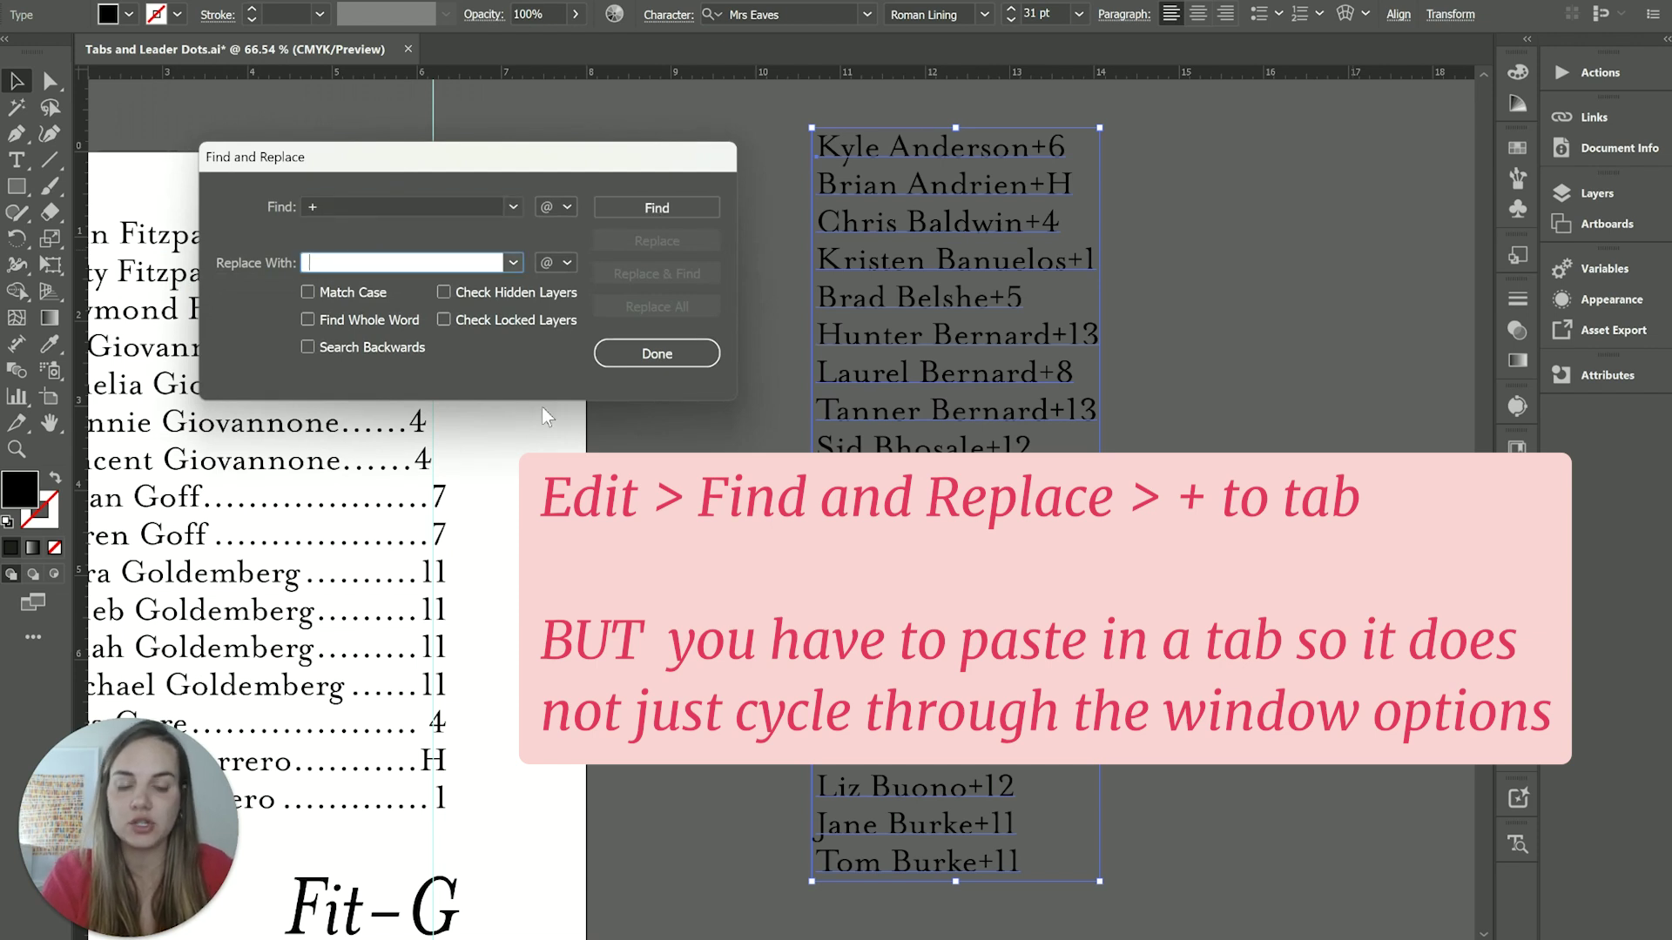
pyautogui.press('Tab')
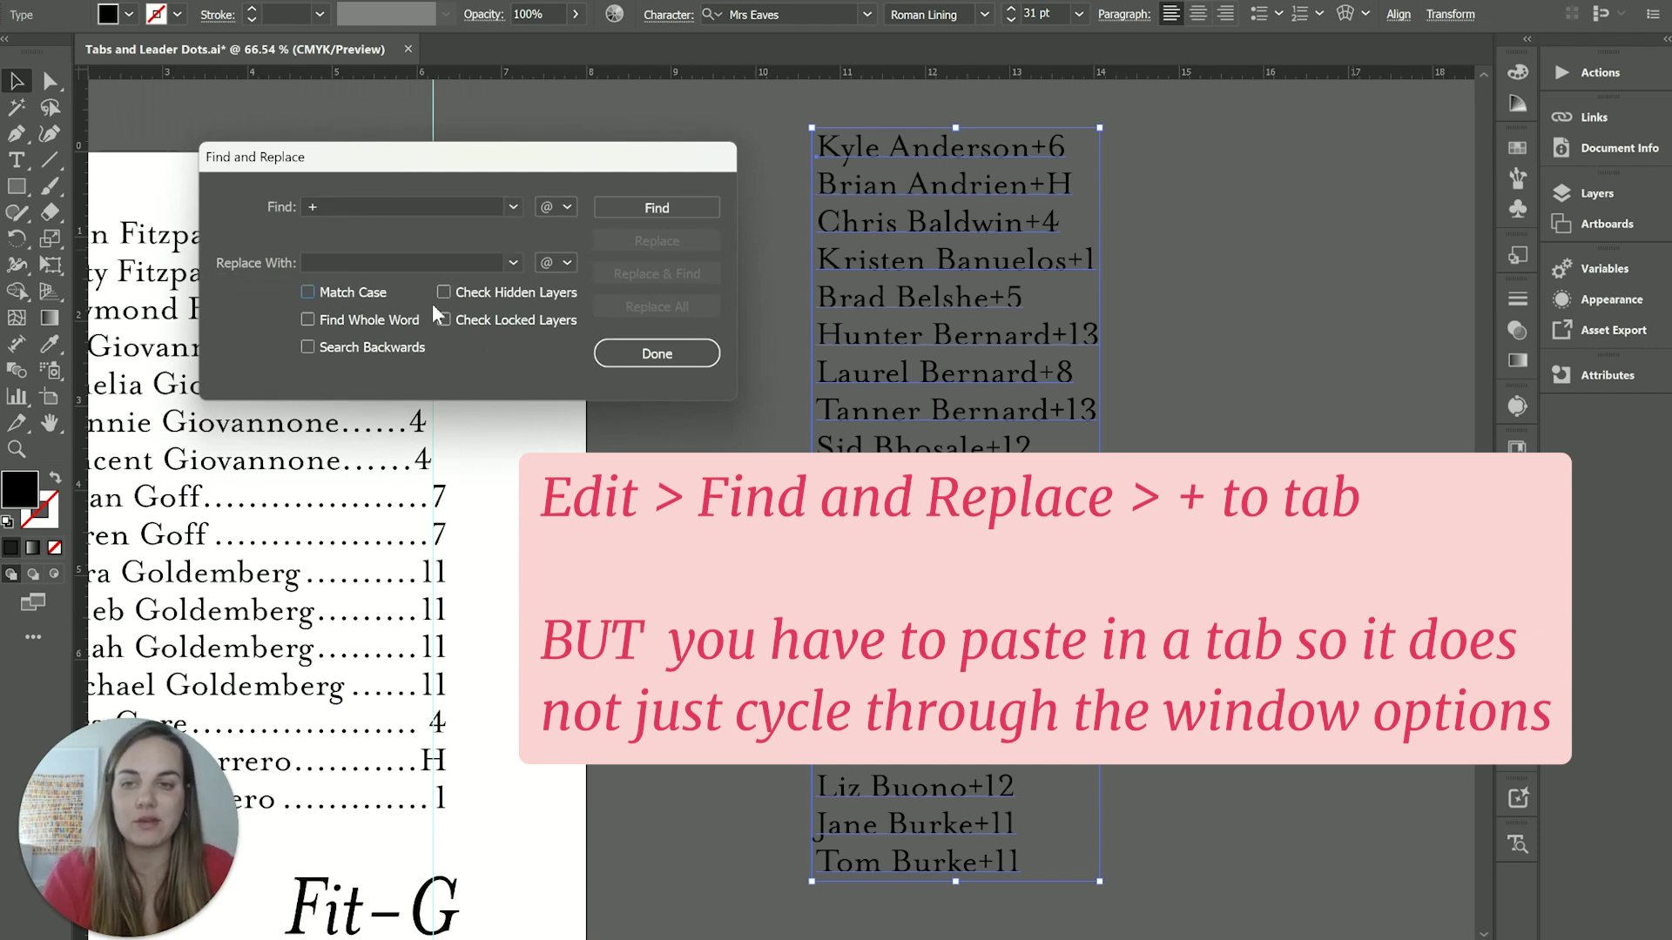
pyautogui.click(330, 260)
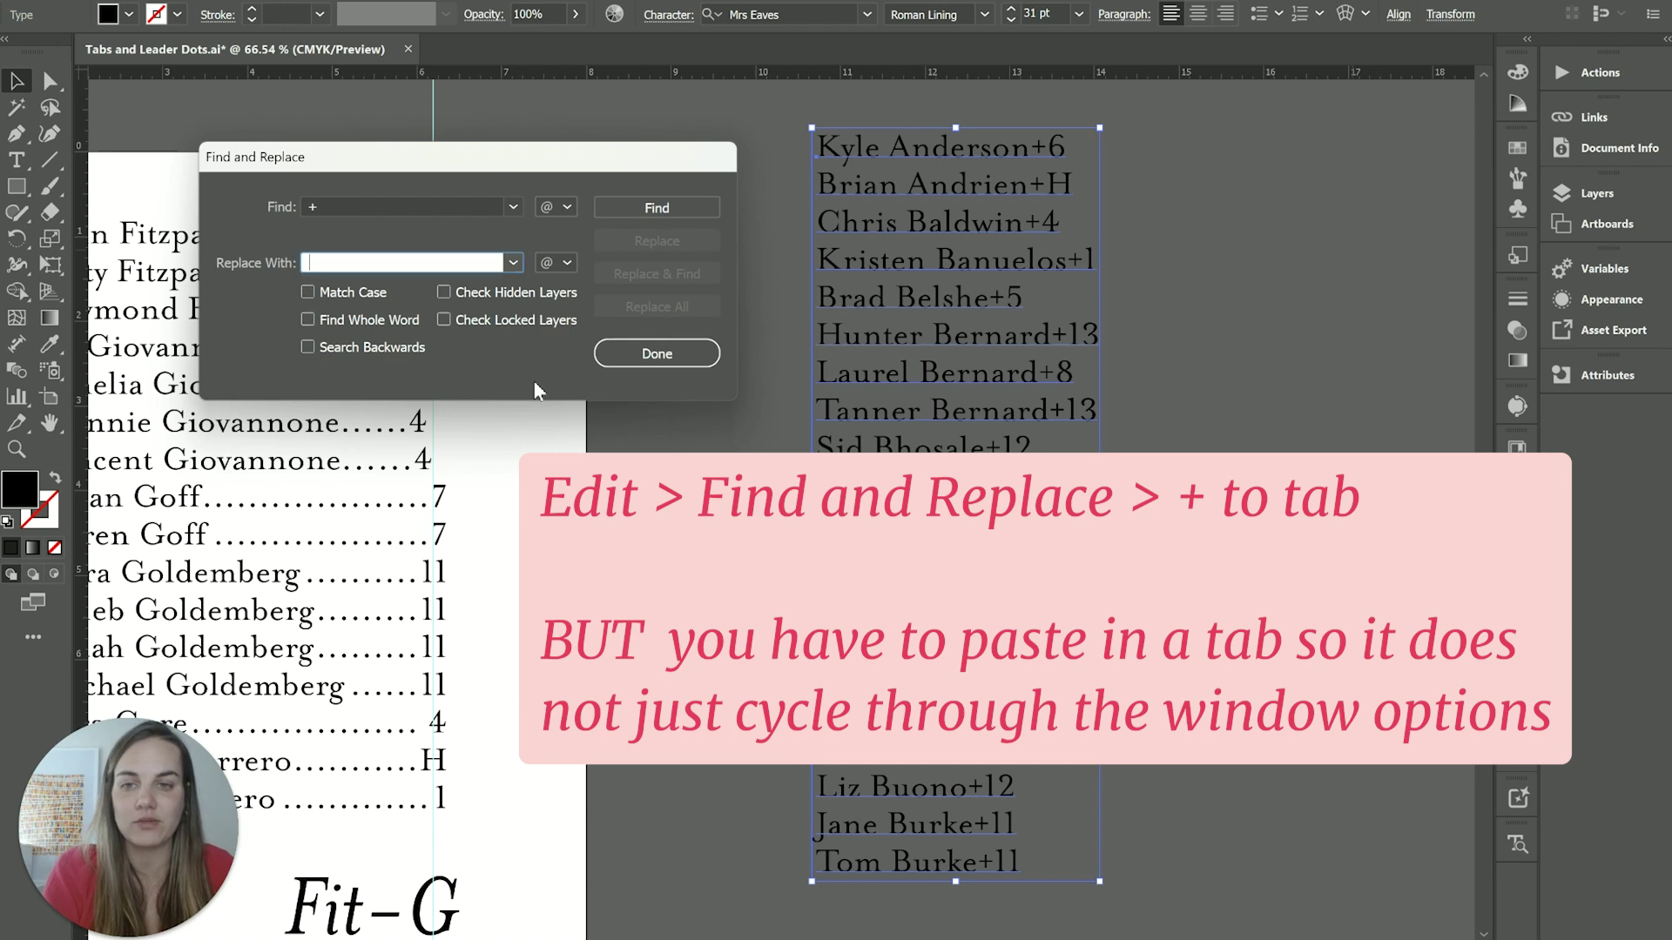
# - Switch over to the Google Docs document
pyautogui.hotkey('alt', 'Tab')
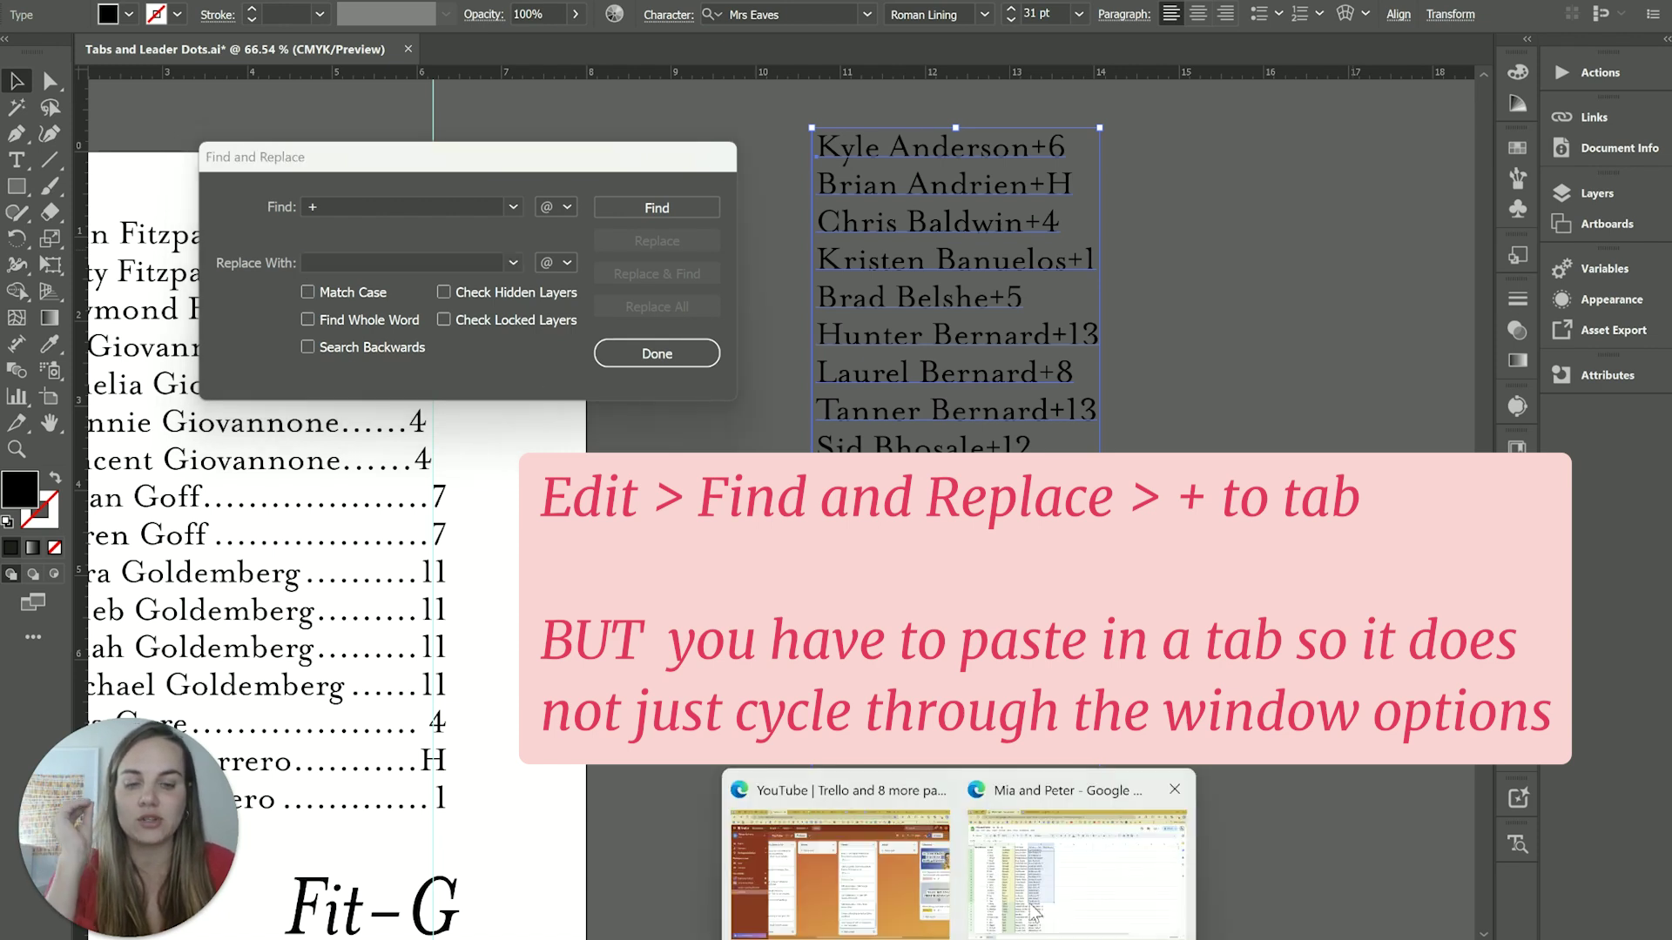
pyautogui.click(1034, 914)
pyautogui.hotkey('alt', 'Tab')
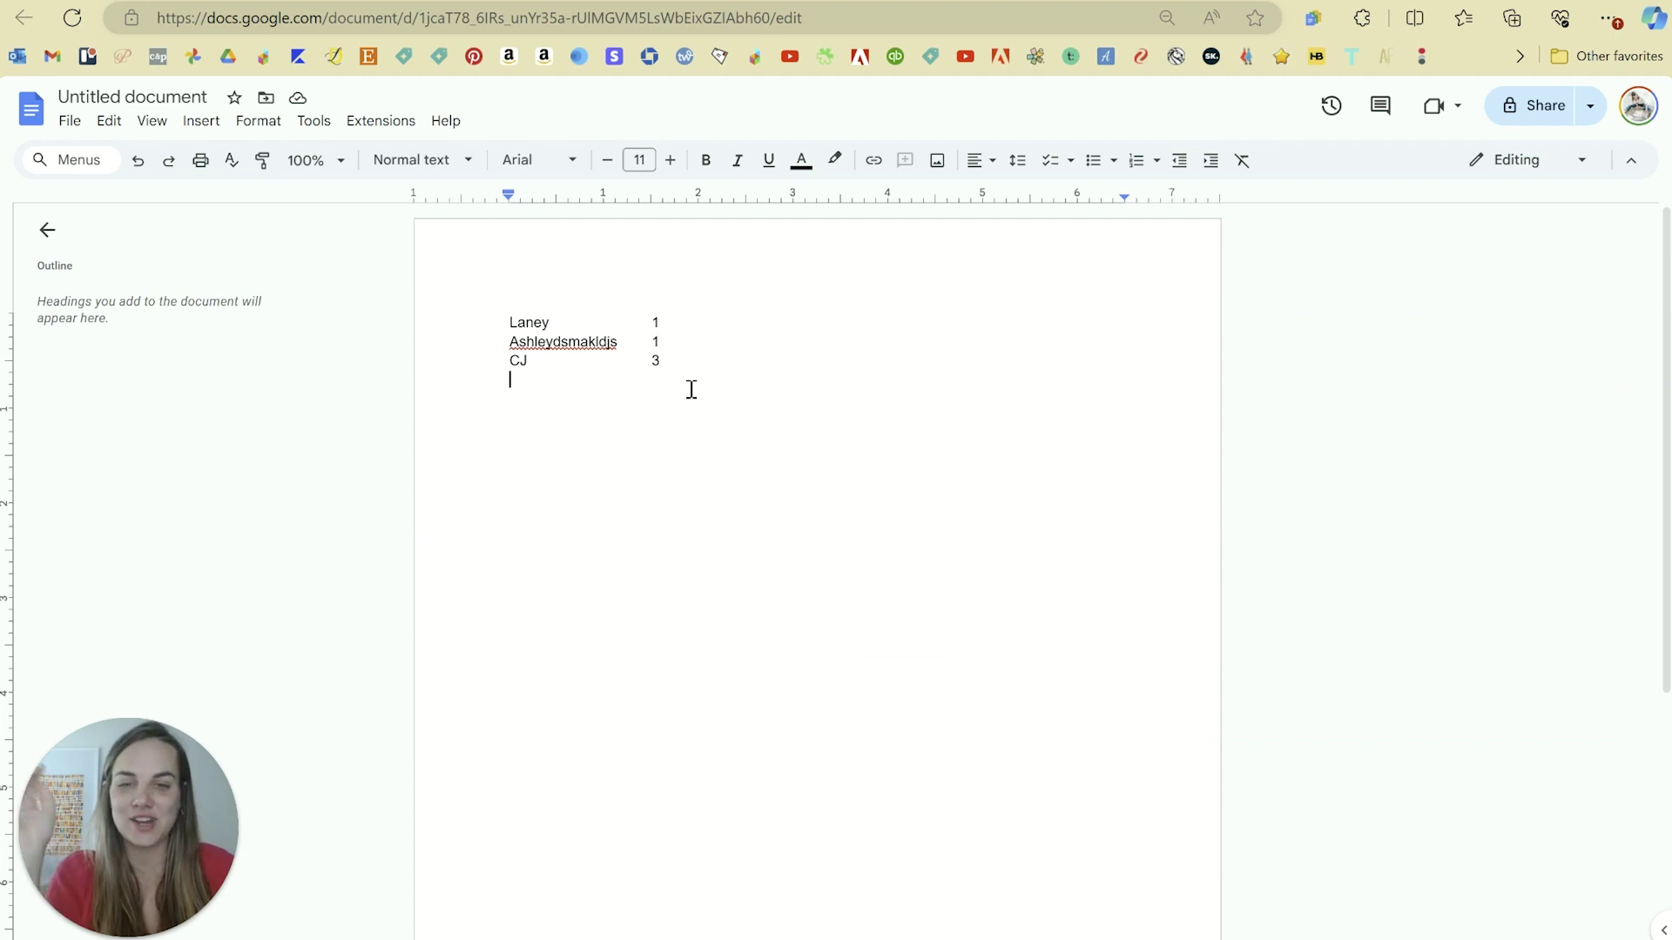
# - Insert a tab on the empty fourth line in Google Docs and select it
pyautogui.press('Tab')
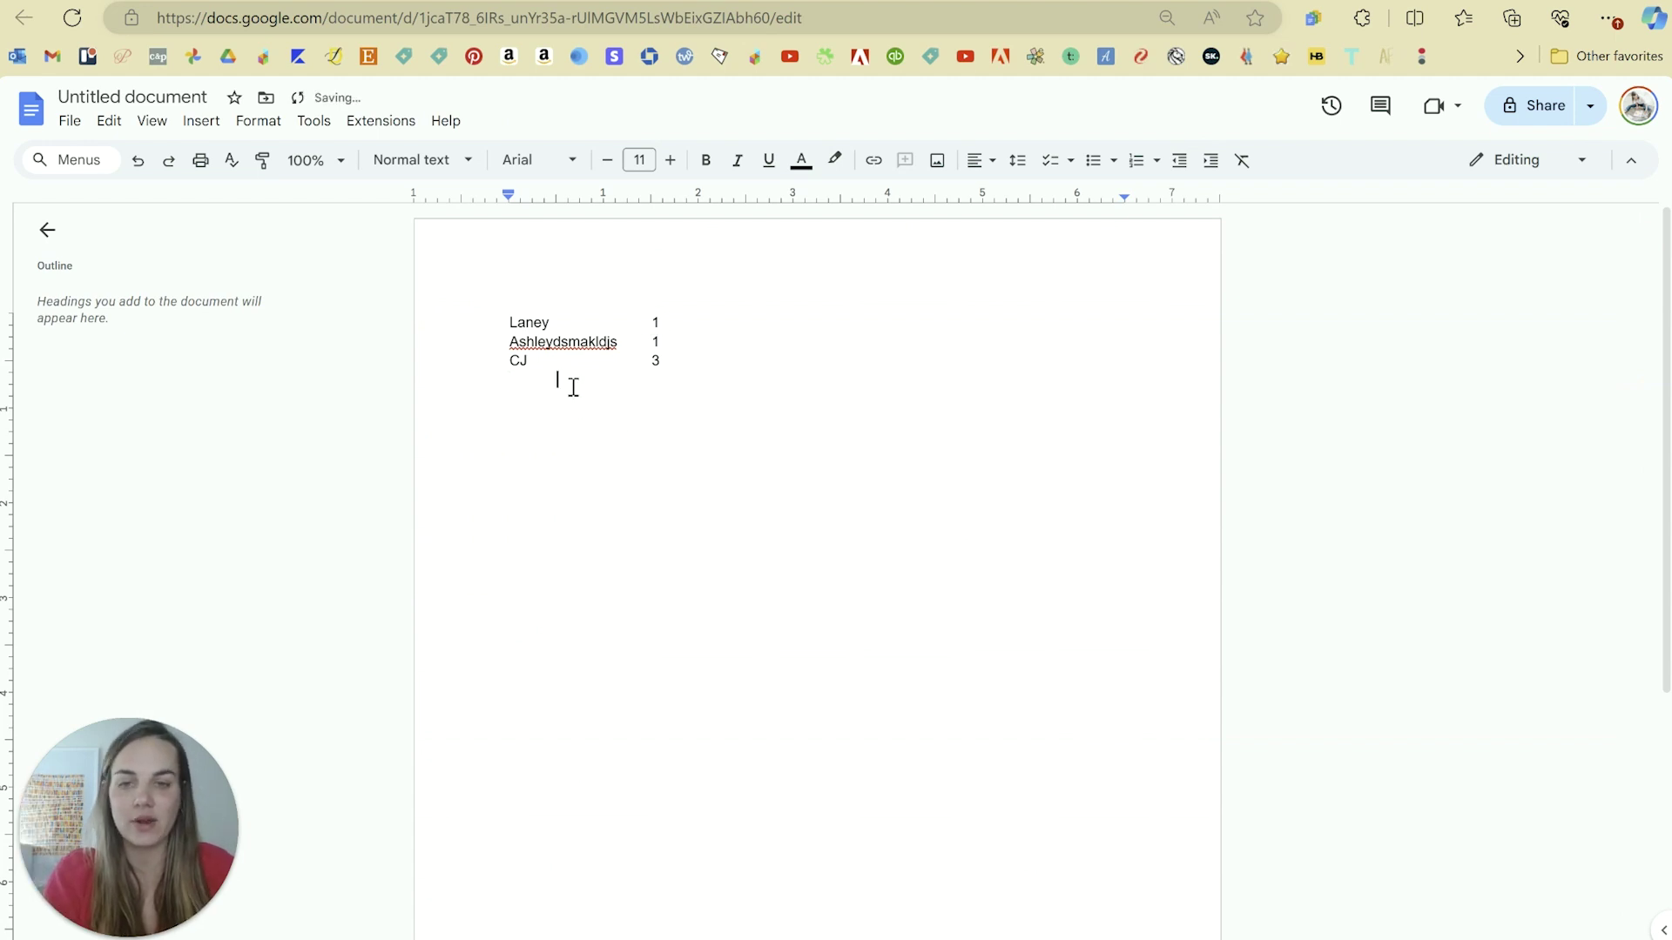
pyautogui.moveTo(573, 387); pyautogui.dragTo(498, 393)
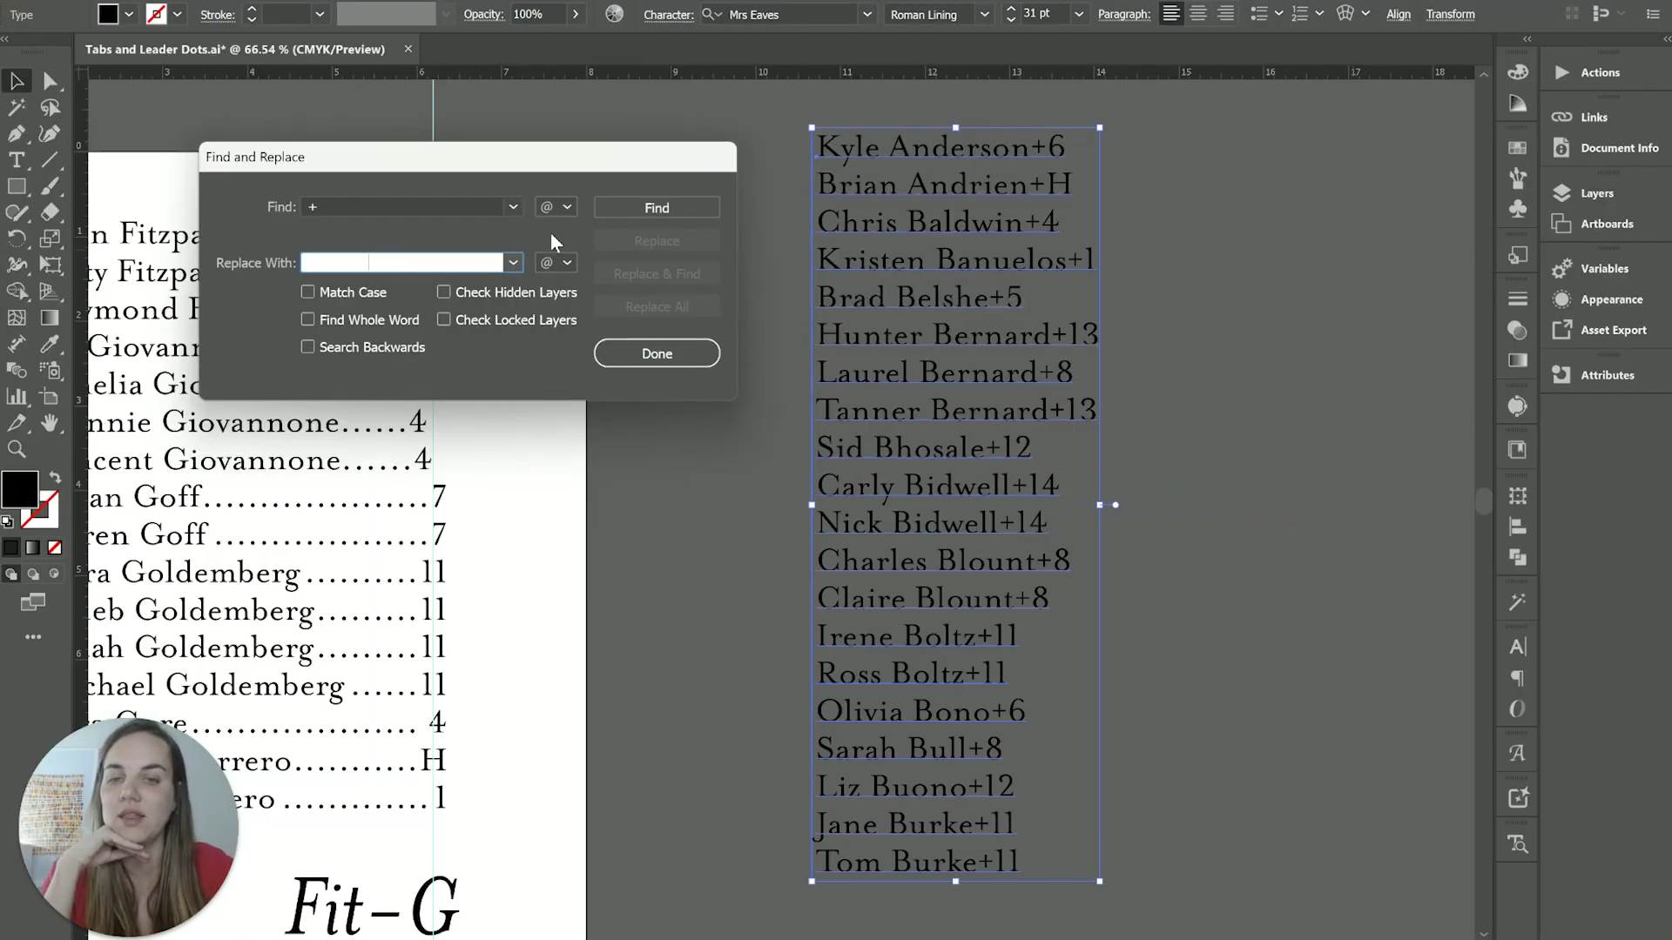
# - Replace all 20 + signs with tabs, dismiss the count alert, and close Find and Replace
pyautogui.click(652, 208)
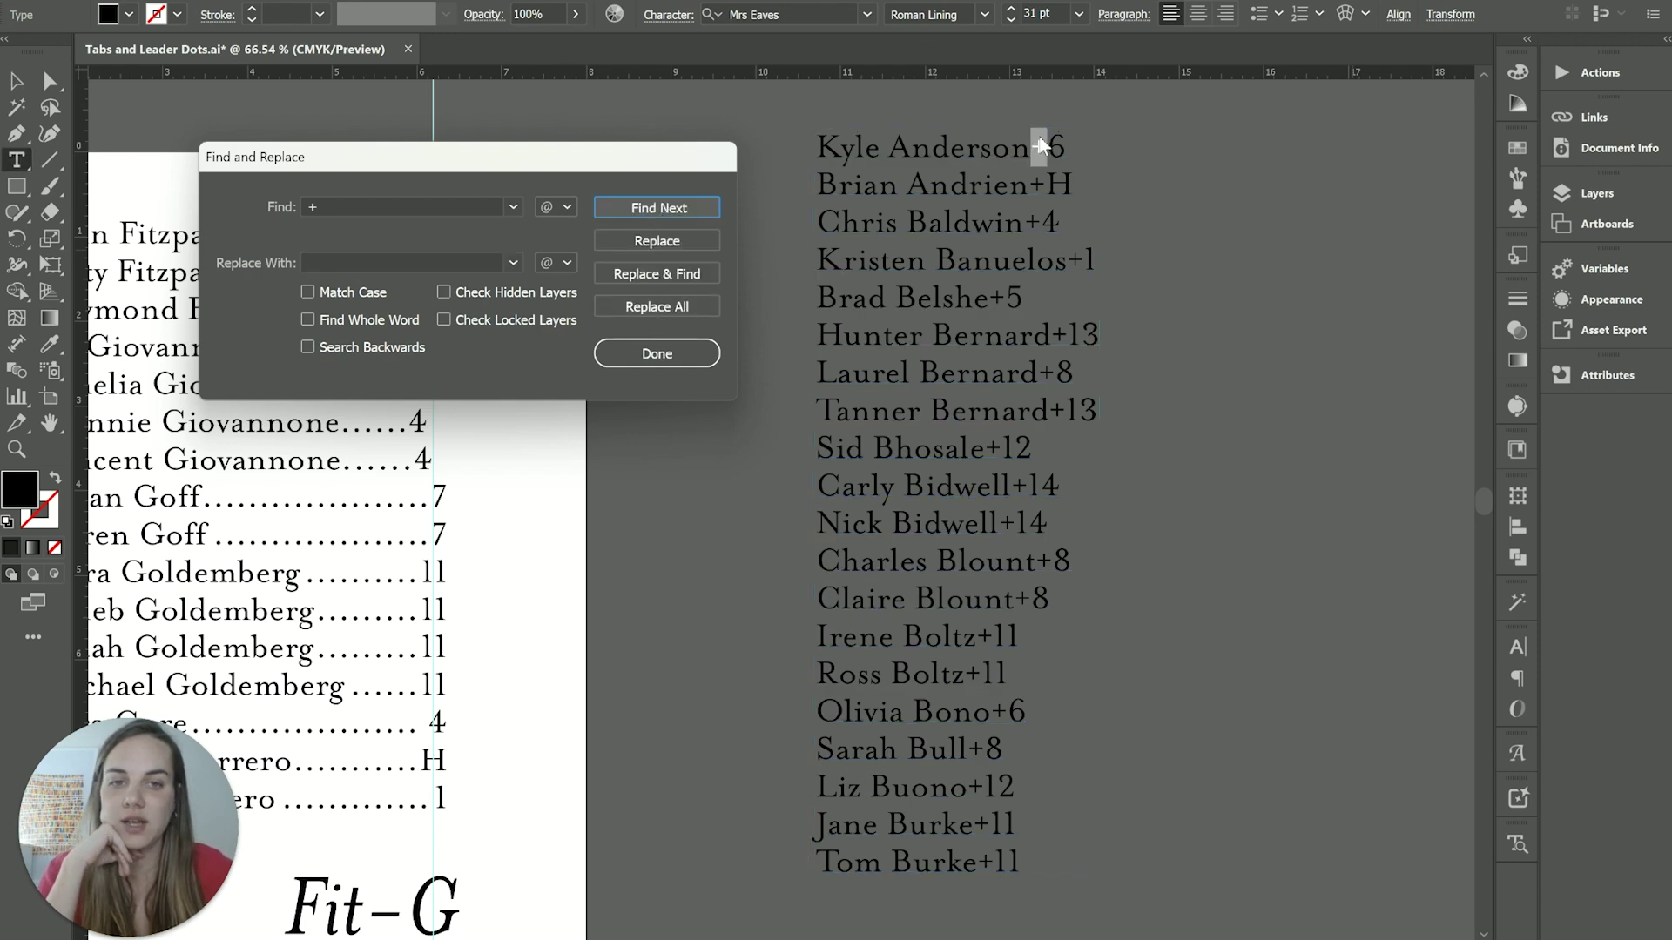
pyautogui.click(648, 306)
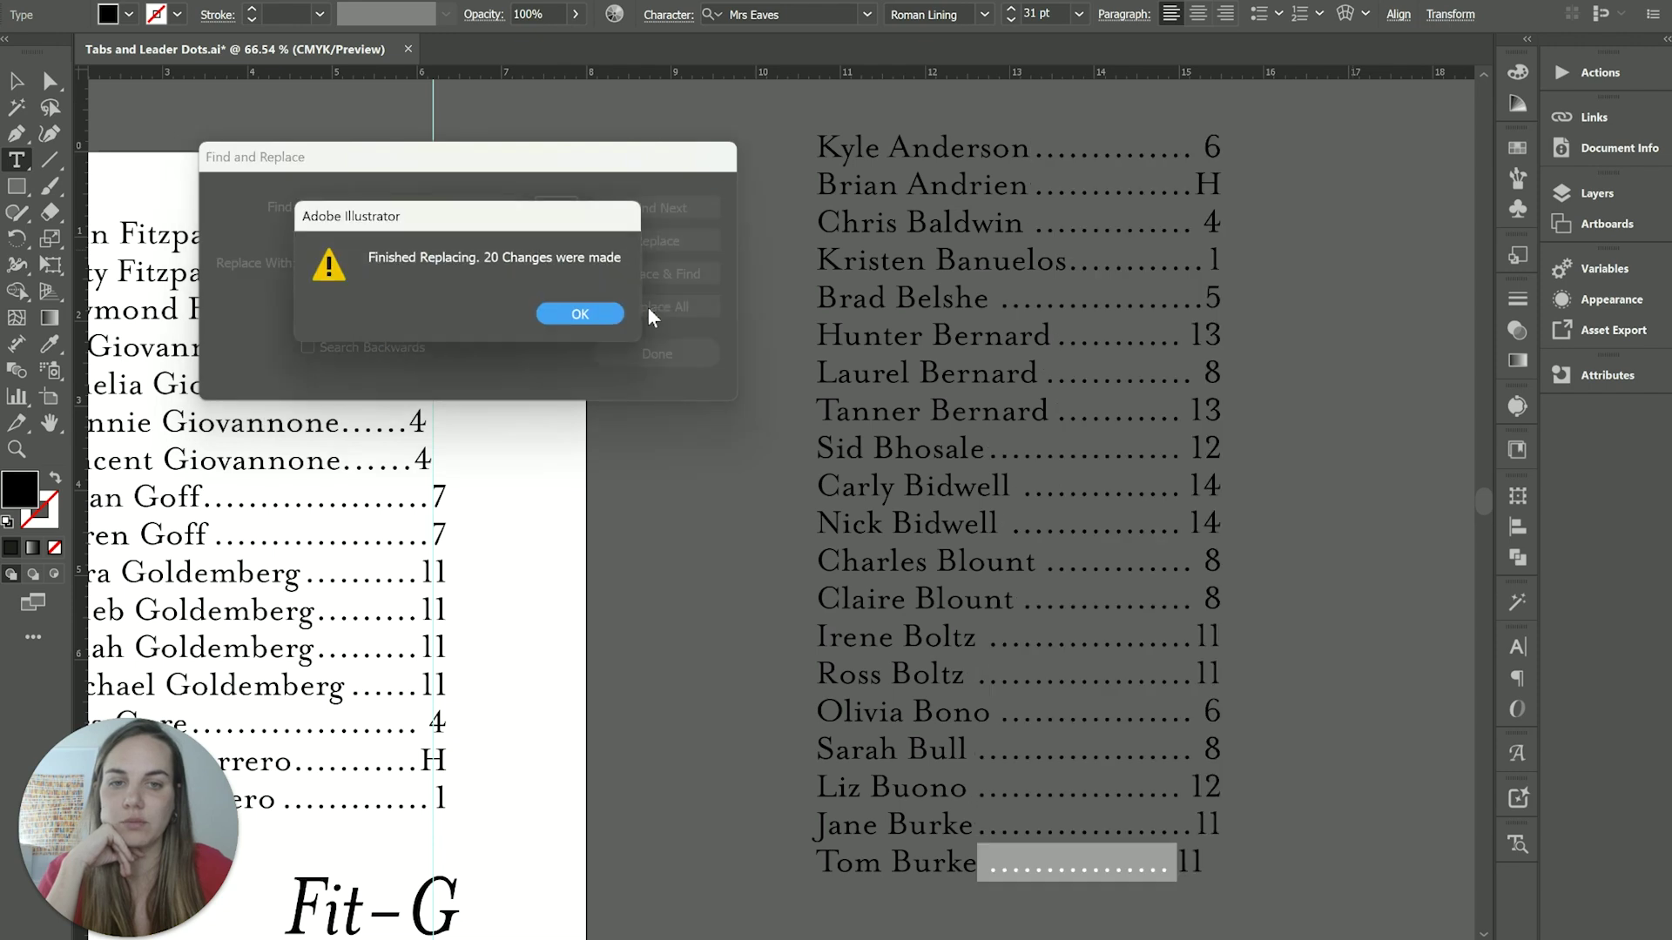
pyautogui.click(591, 315)
pyautogui.click(609, 364)
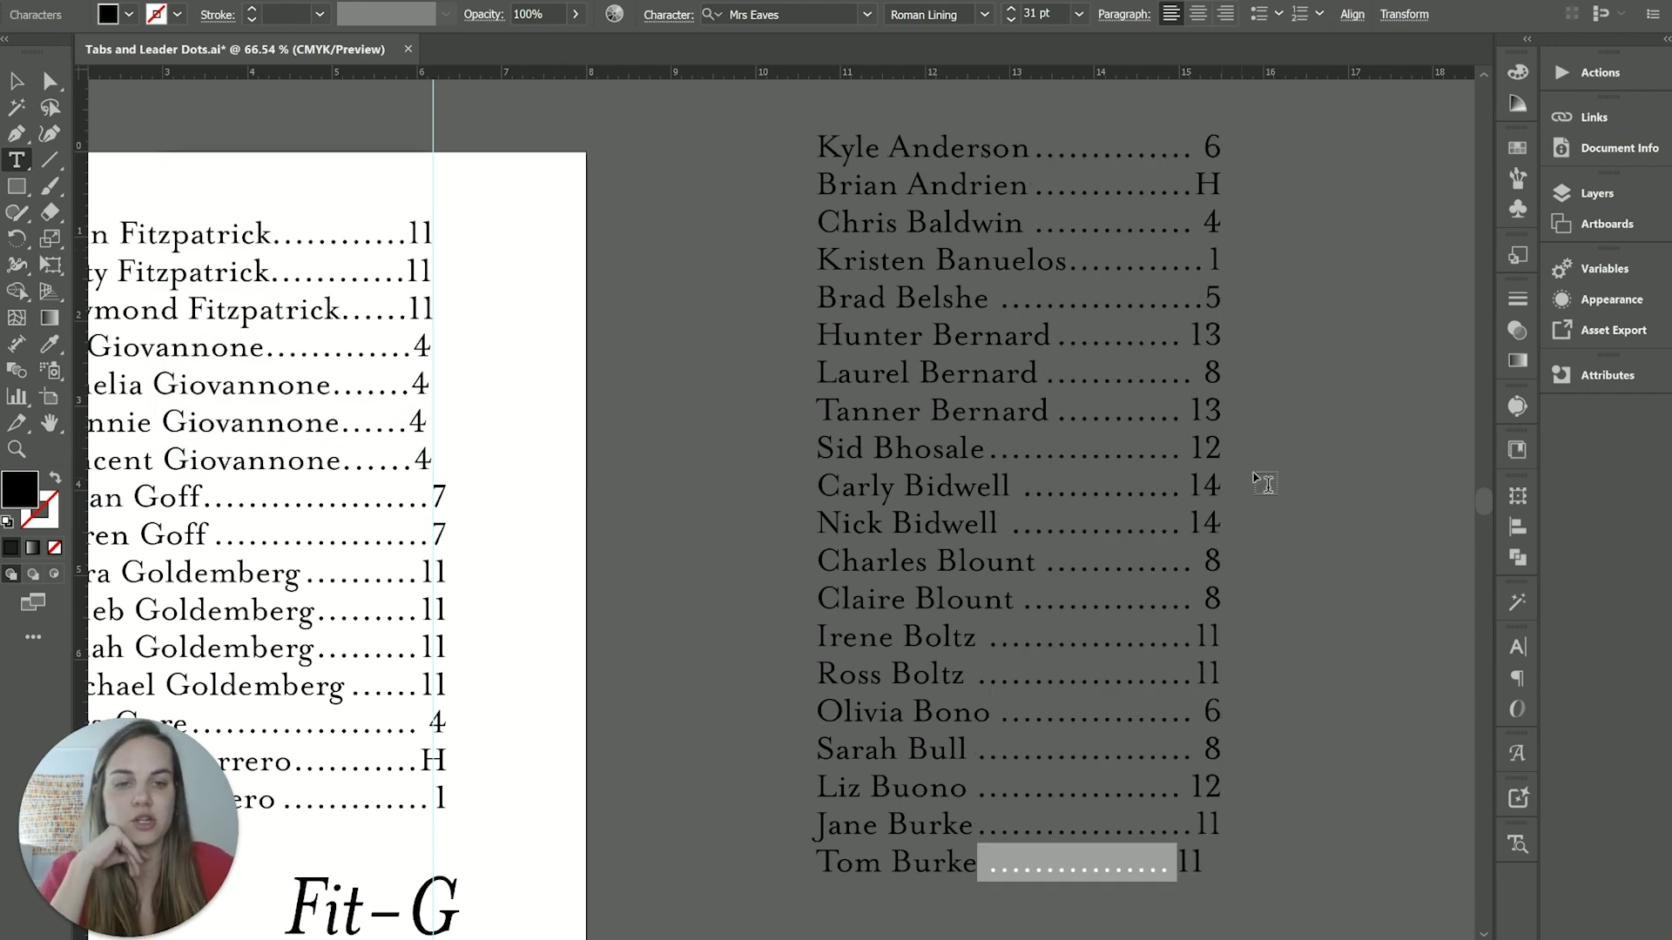
pyautogui.press('Escape')
# - Delete the stray space before the last line's 11 and reselect the name list frame
pyautogui.click(1266, 380)
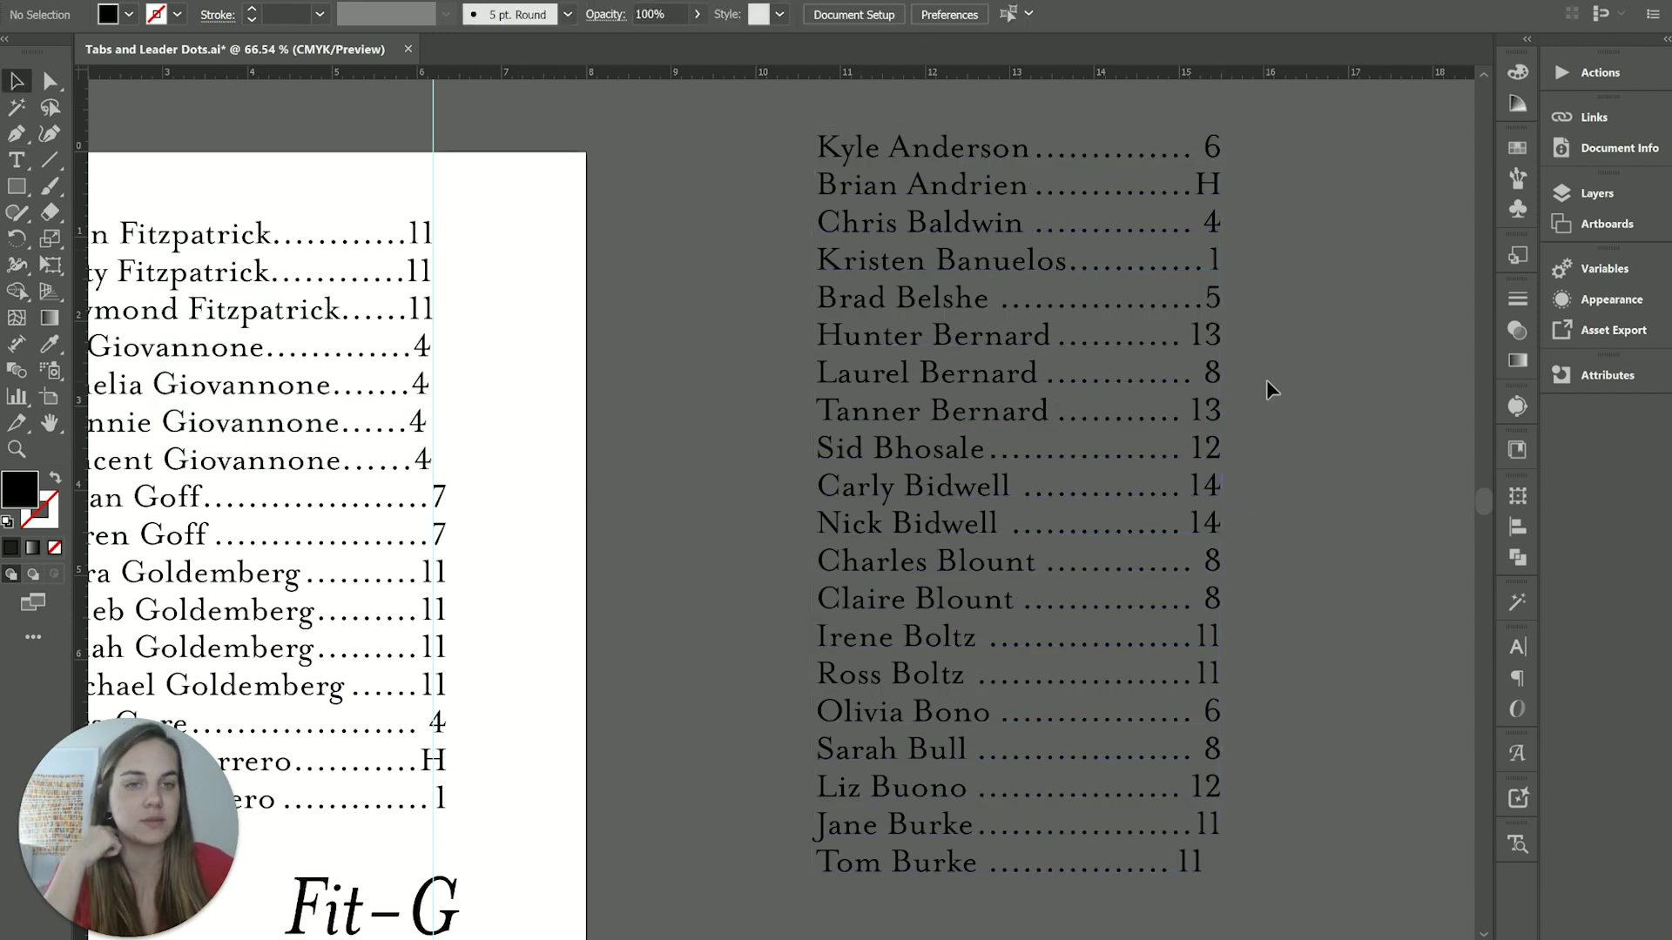
pyautogui.hscroll(2, 1267, 375)
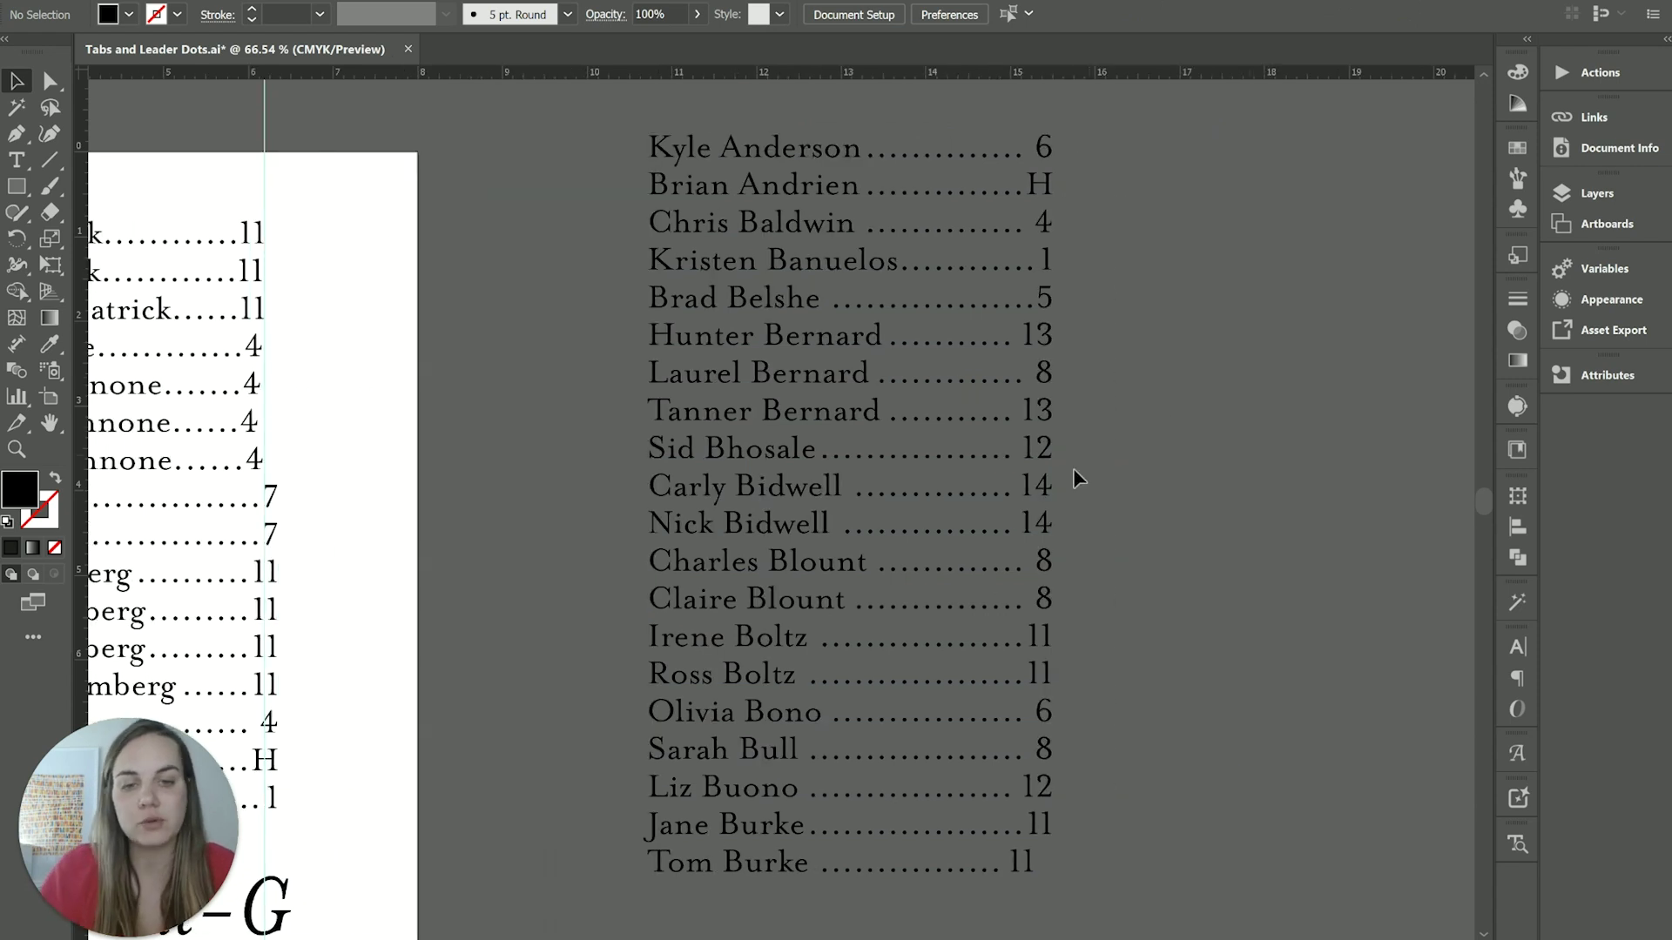
pyautogui.click(1048, 481)
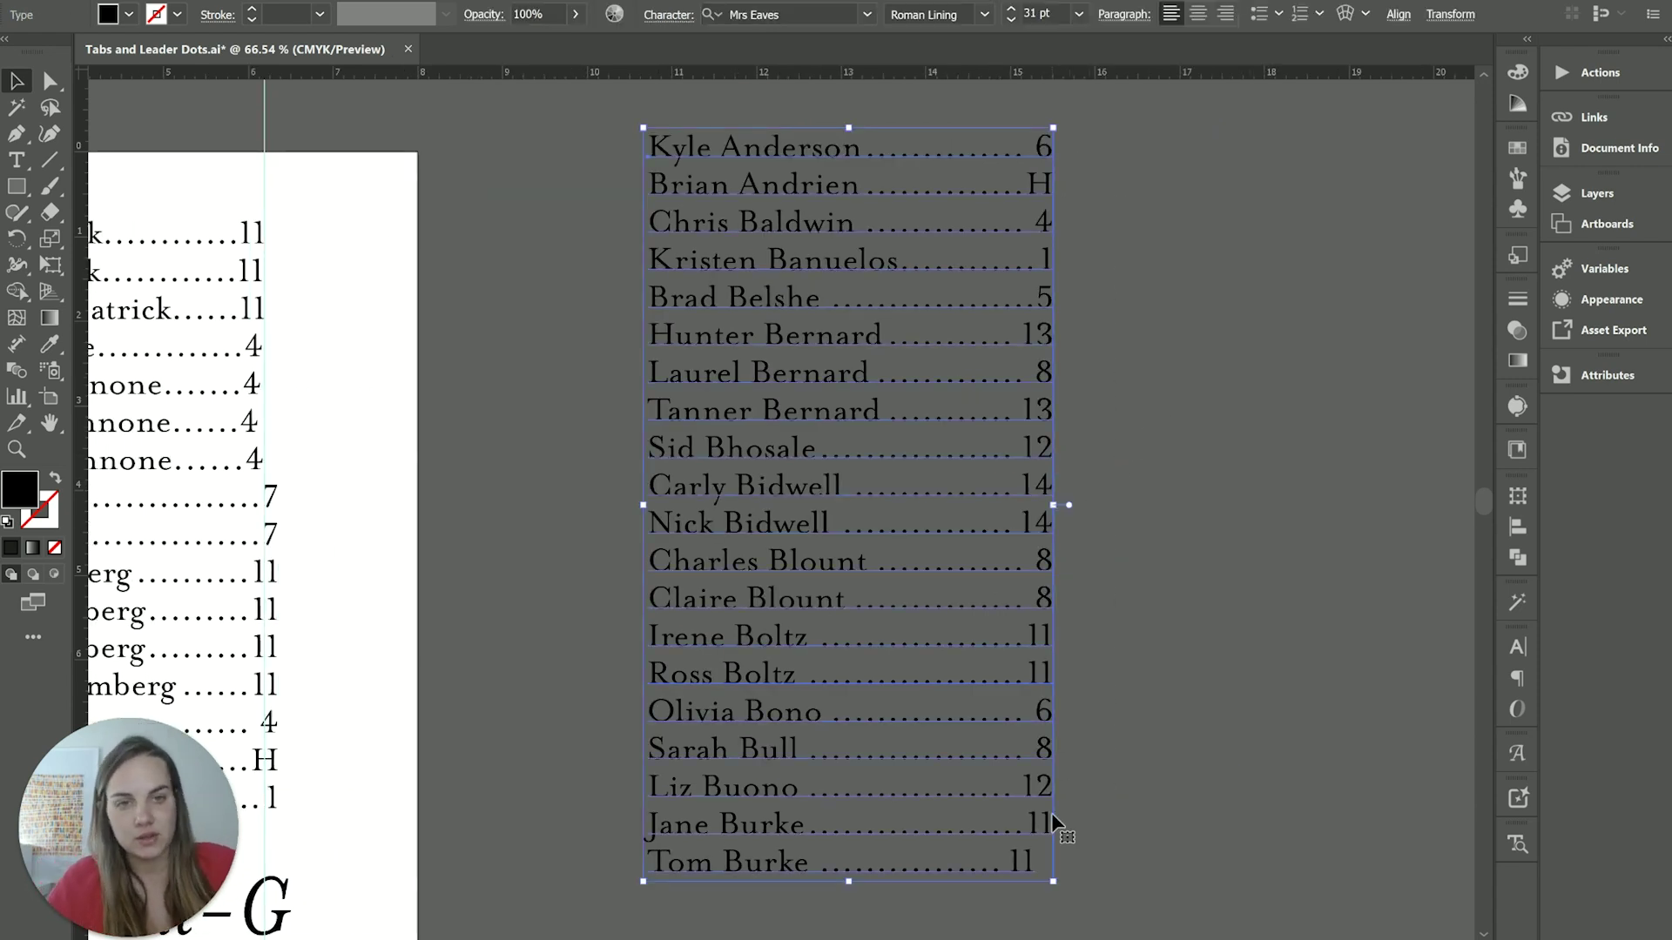
pyautogui.click(1099, 865)
pyautogui.press('t')
pyautogui.click(1107, 863)
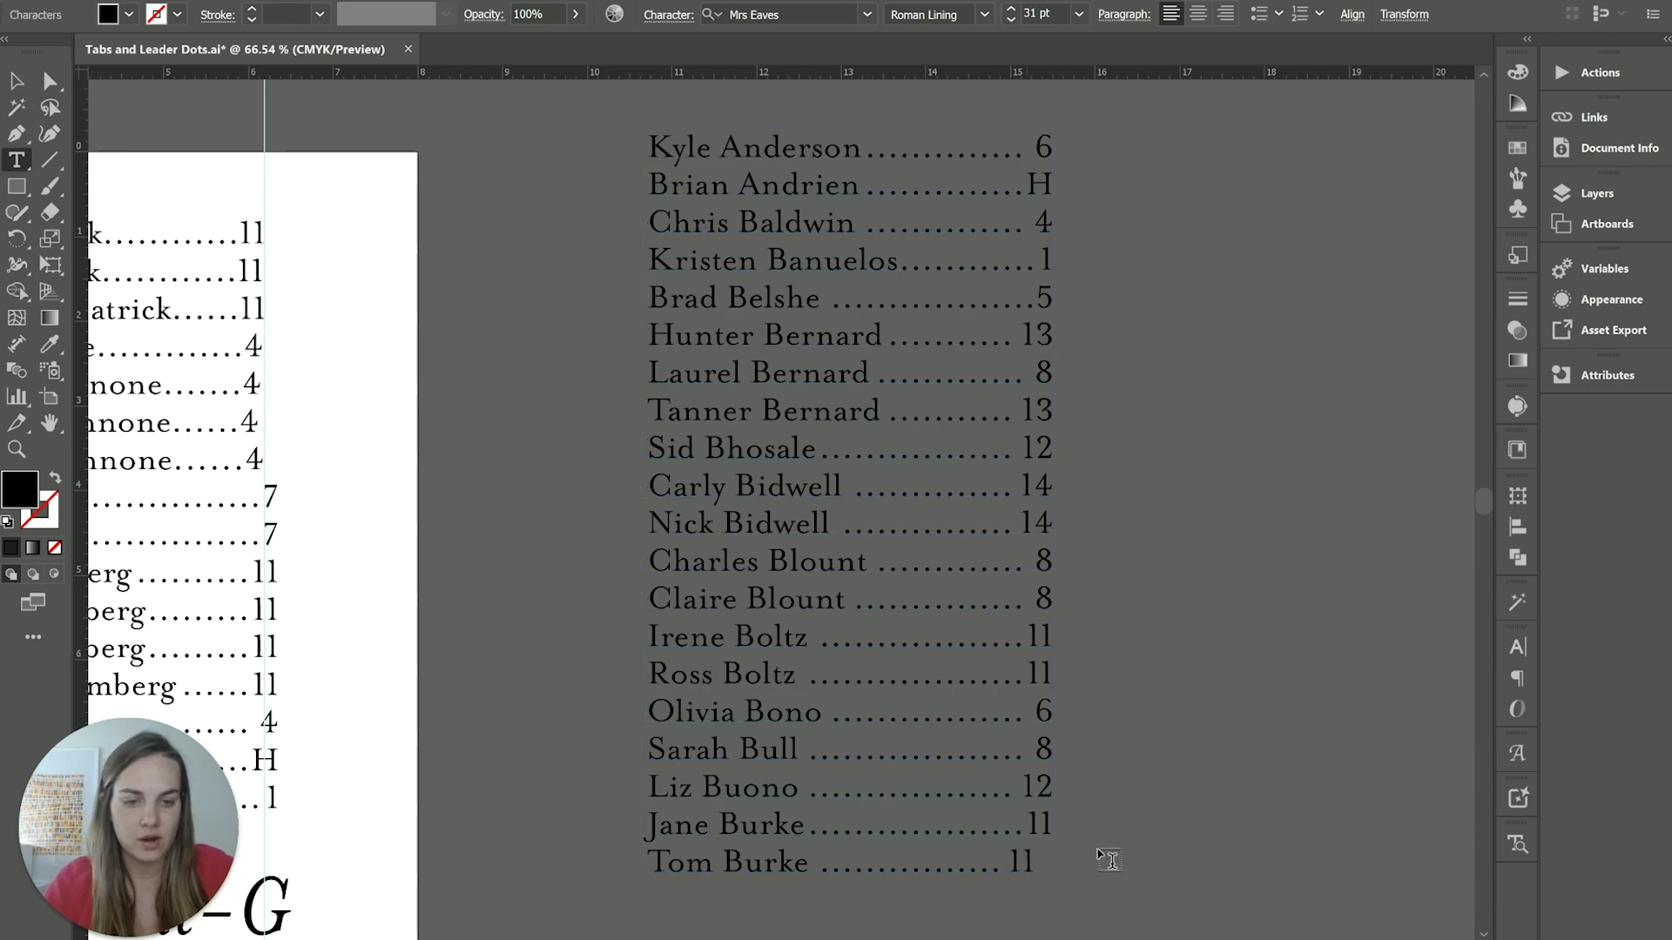
pyautogui.press('BackSpace')
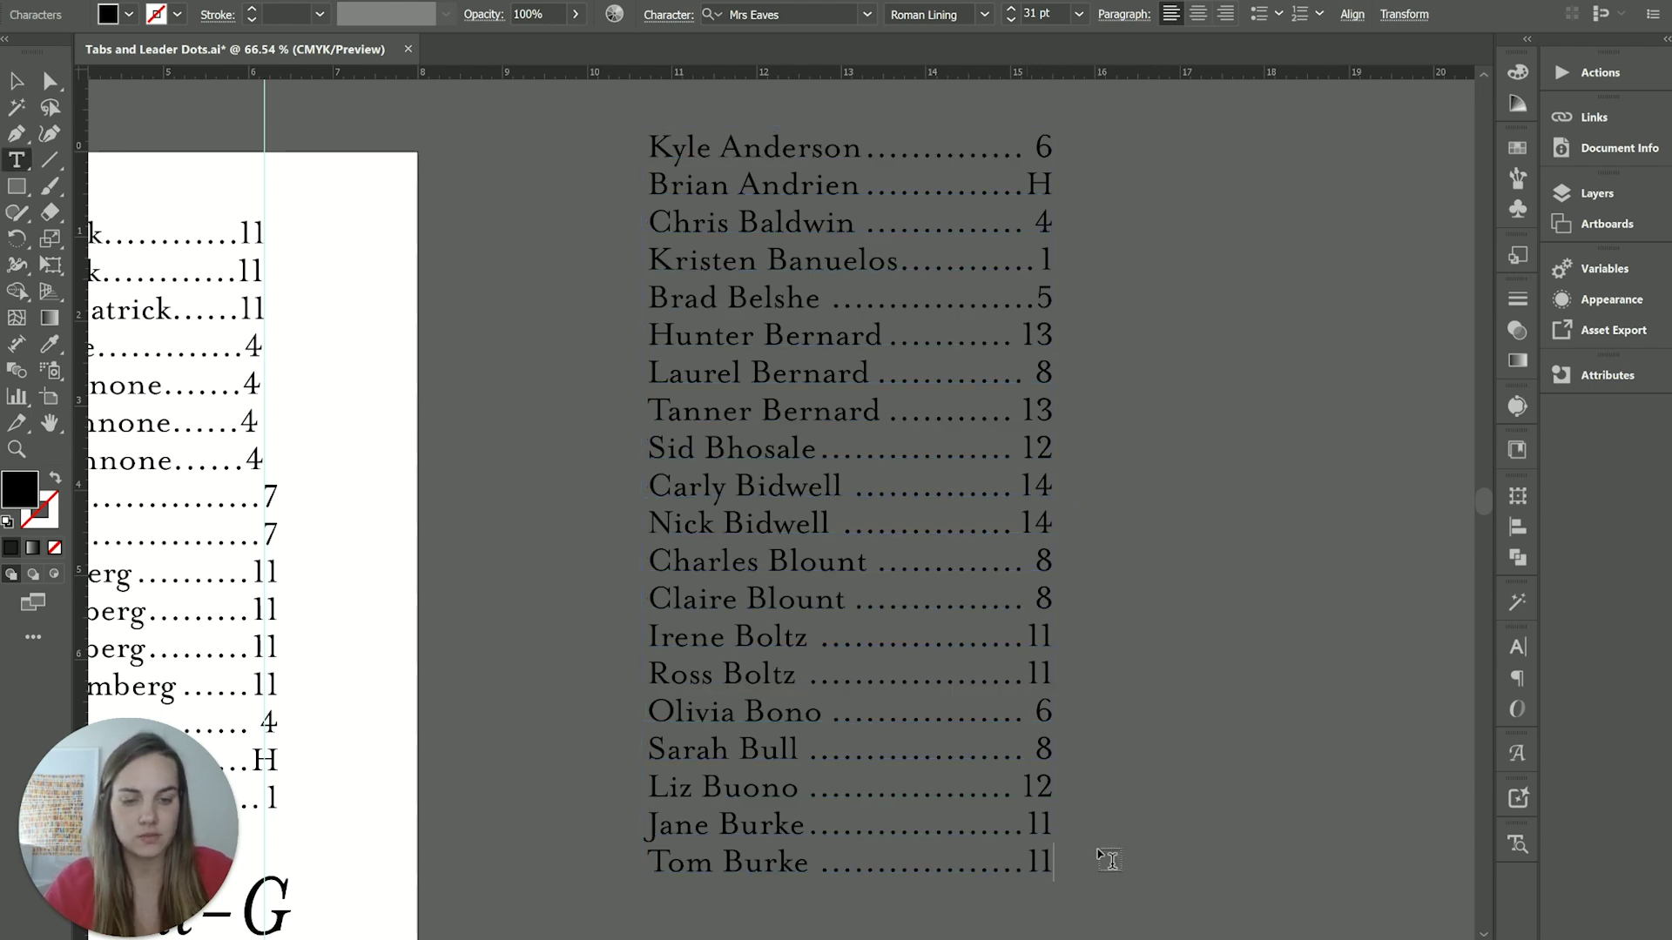
pyautogui.click(31, 87)
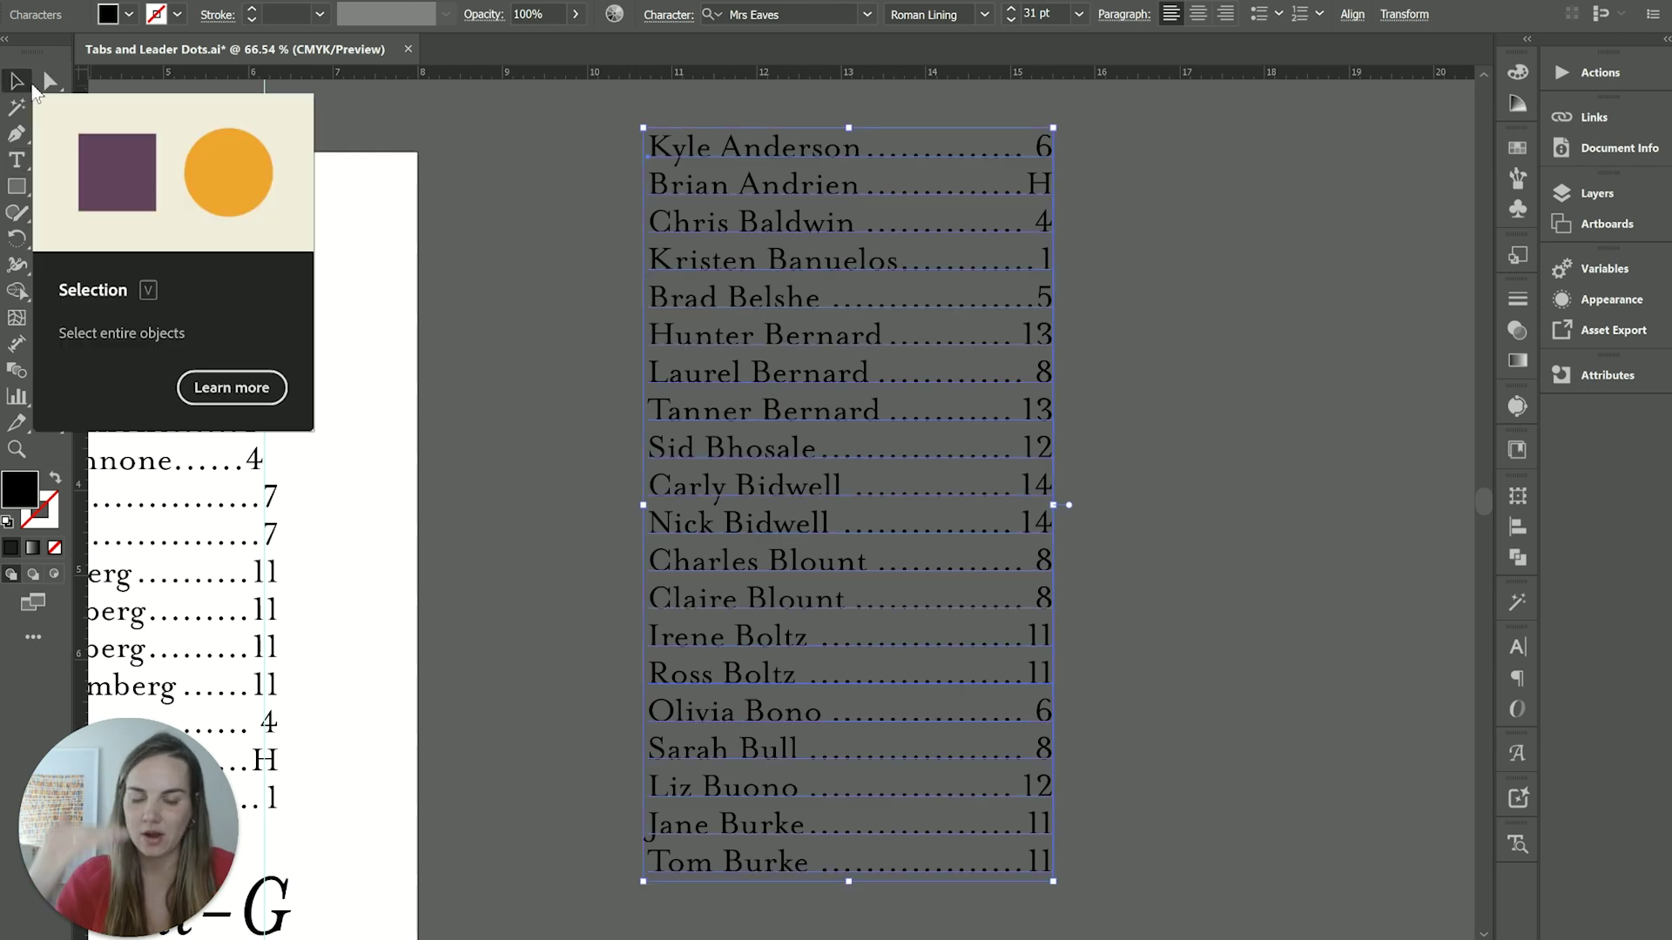
pyautogui.click(1197, 509)
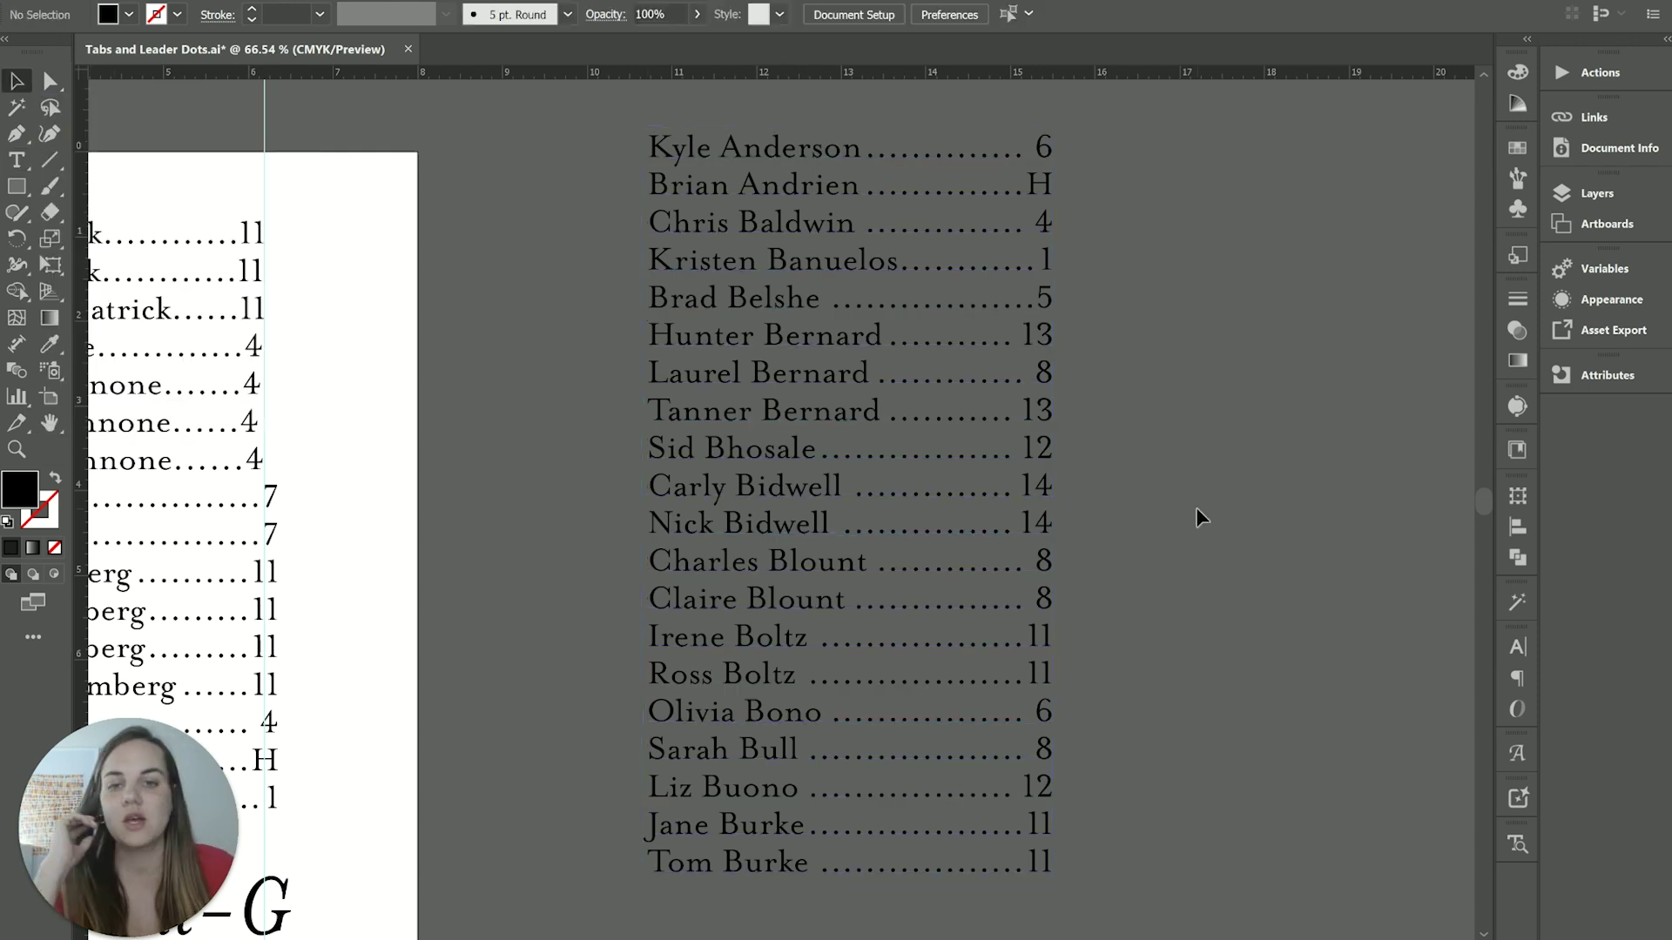
pyautogui.click(905, 424)
pyautogui.hscroll(5, 1094, 437)
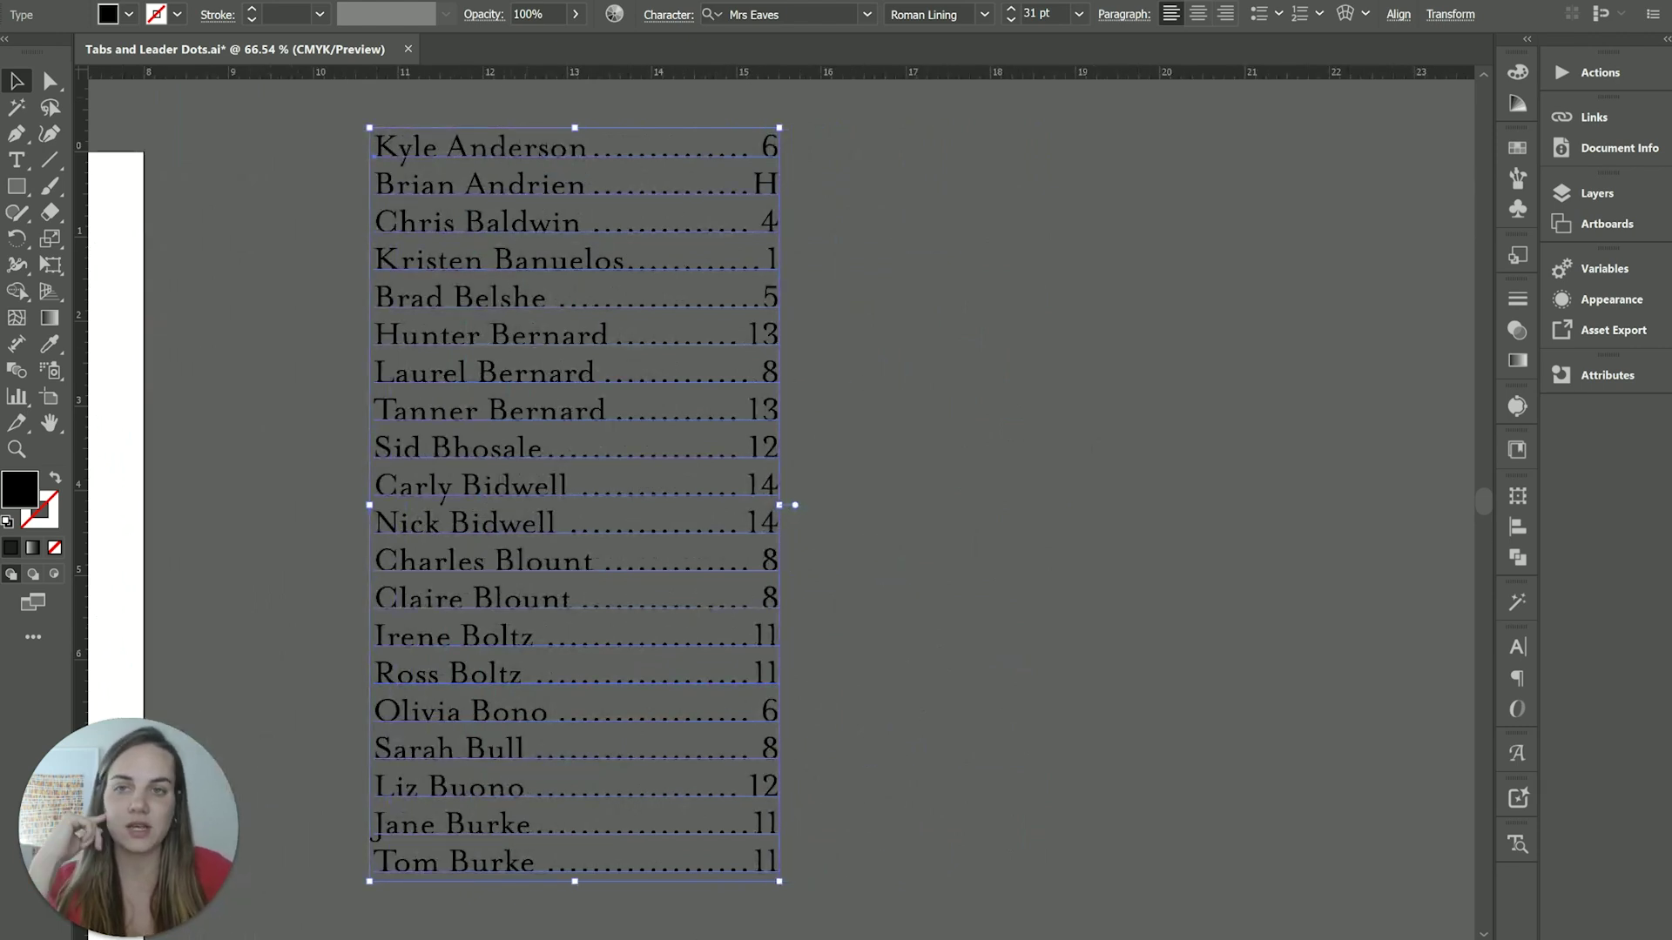
# - Open the Tabs panel and move the right-justified tab stop to 4.6149 in
pyautogui.hotkey('alt', 'w')
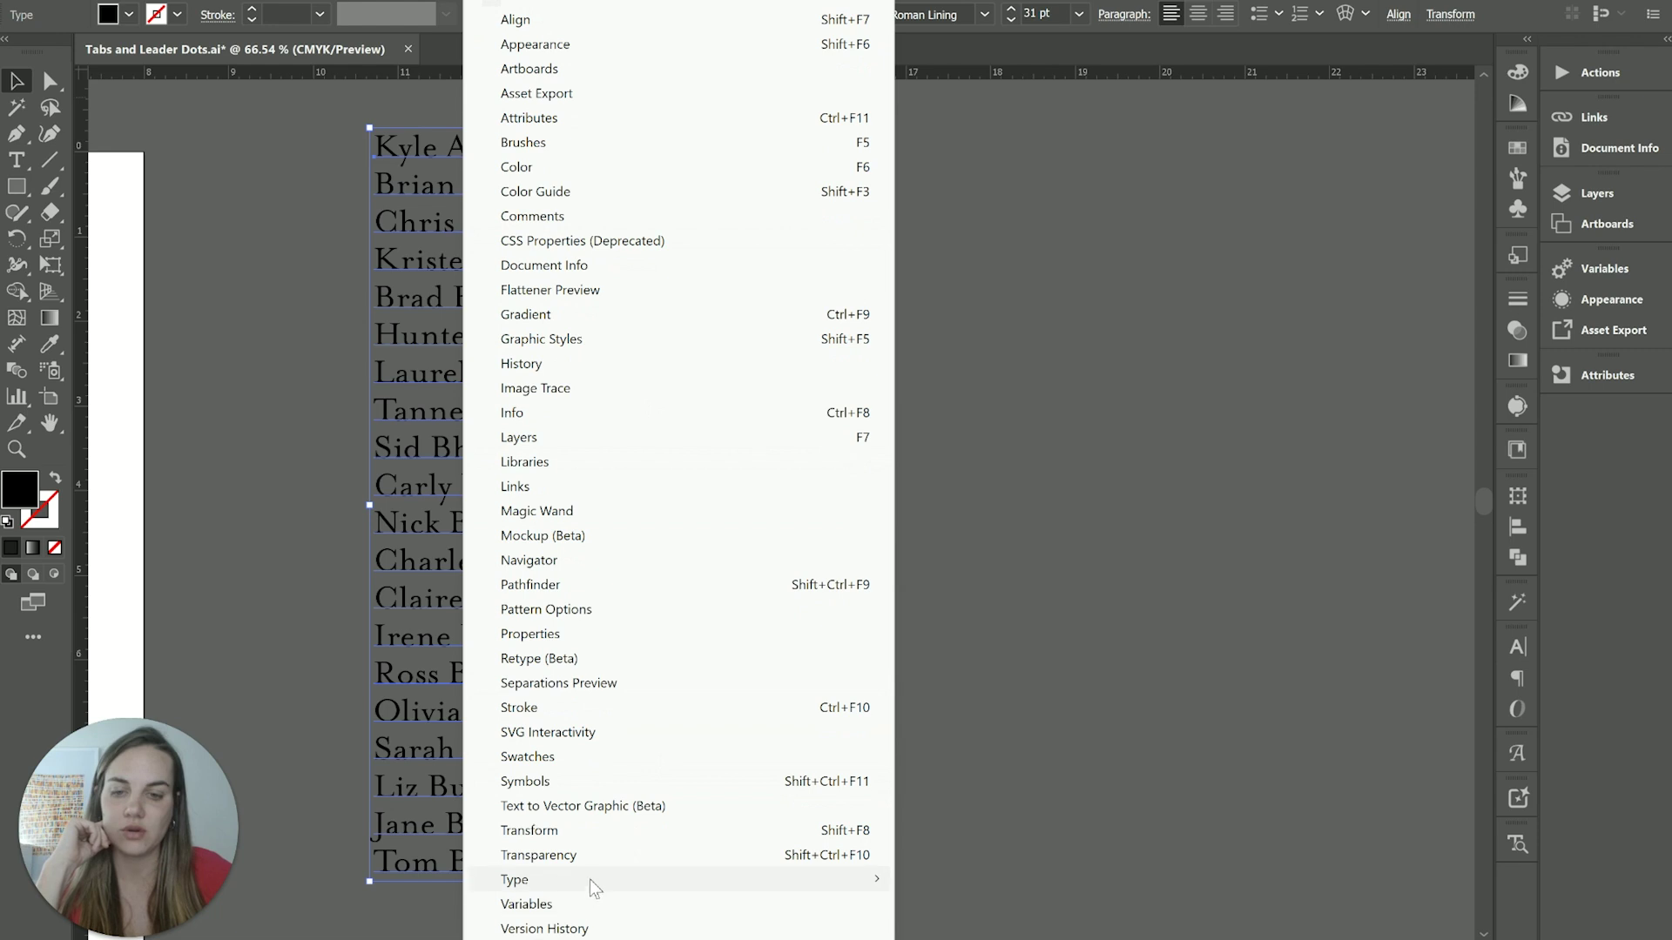
pyautogui.moveTo(590, 878)
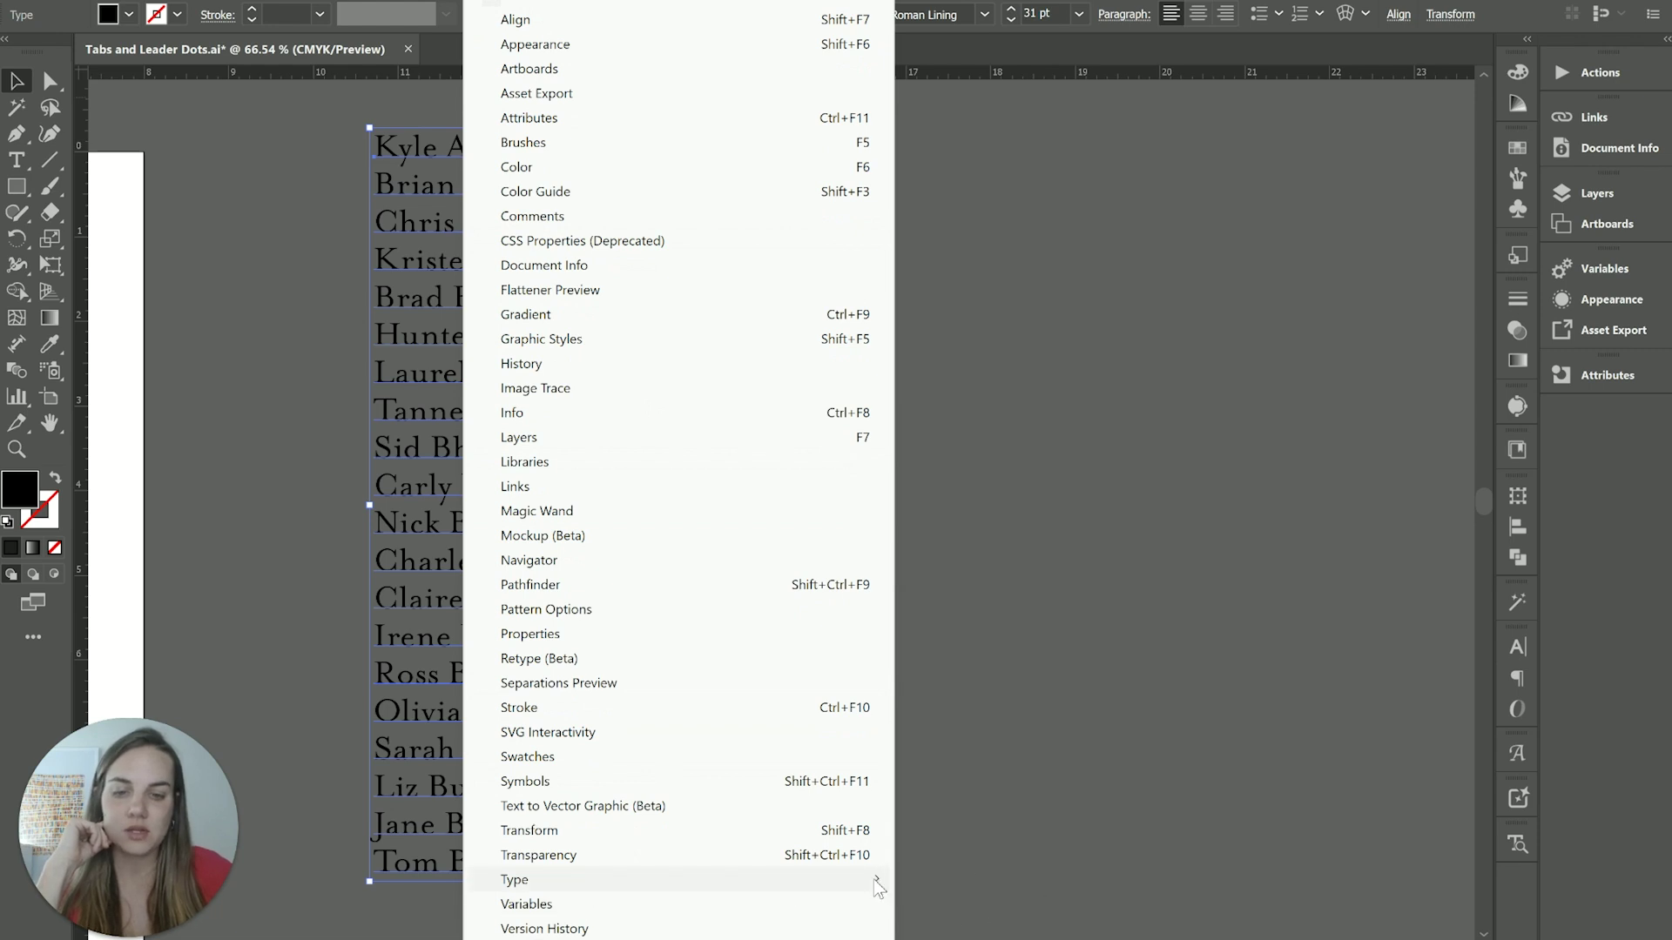
pyautogui.click(913, 880)
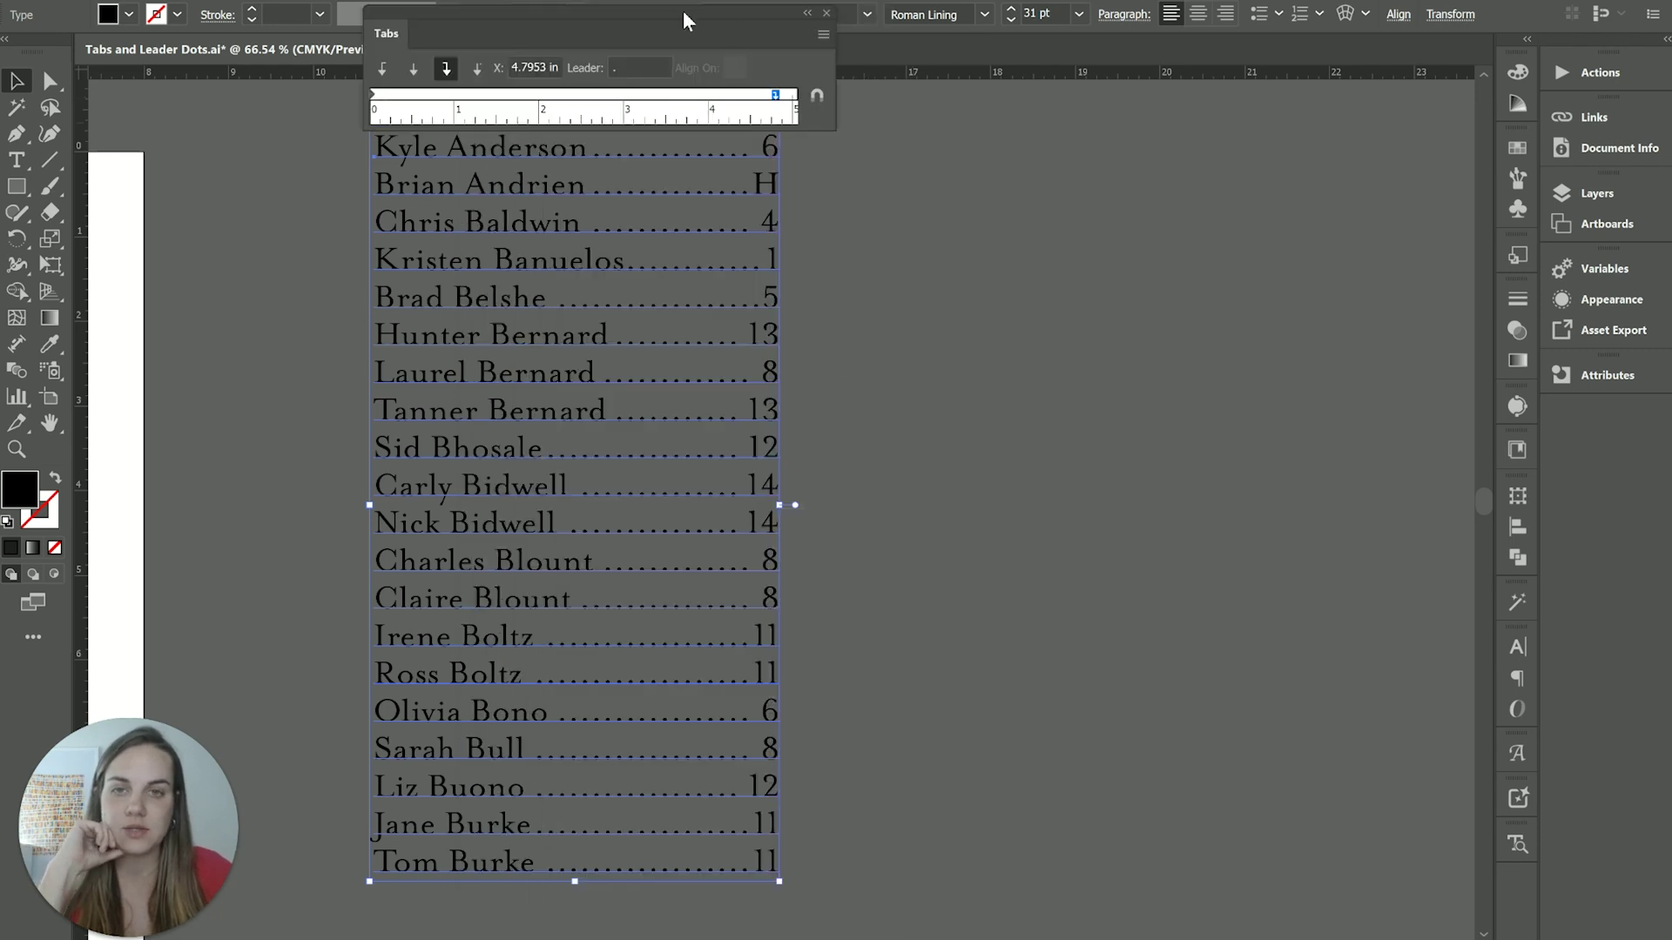
pyautogui.moveTo(683, 10); pyautogui.dragTo(1217, 168)
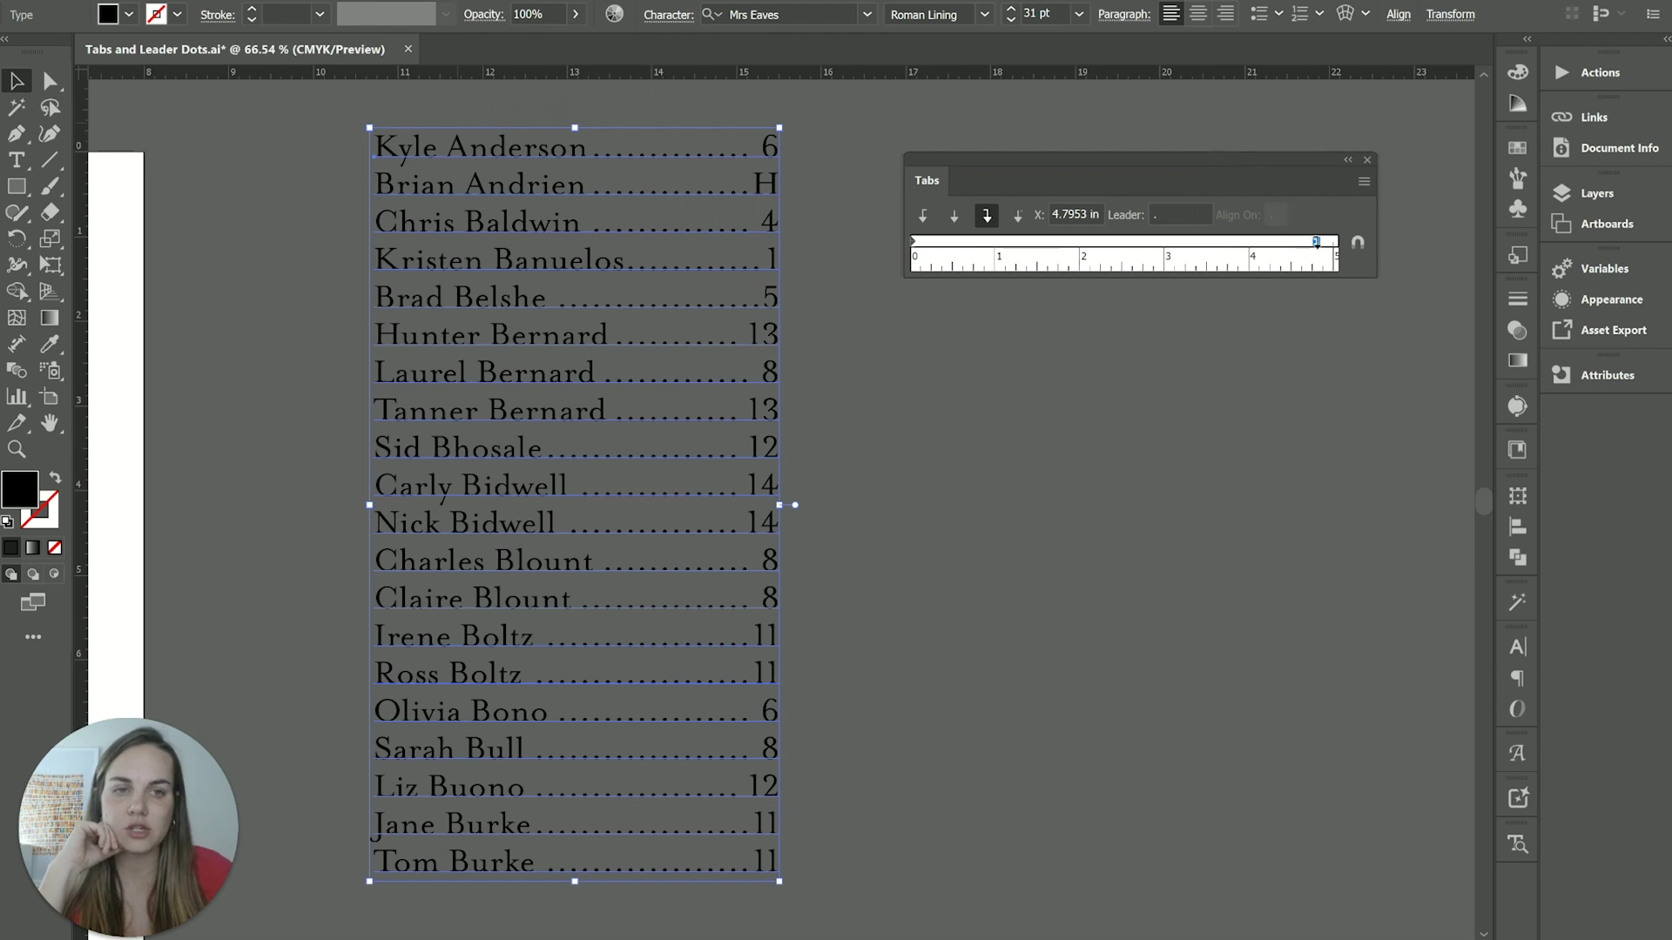
pyautogui.moveTo(1315, 241)
pyautogui.mouseDown()
pyautogui.moveTo(1206, 241)
pyautogui.moveTo(1300, 240)
pyautogui.mouseUp()
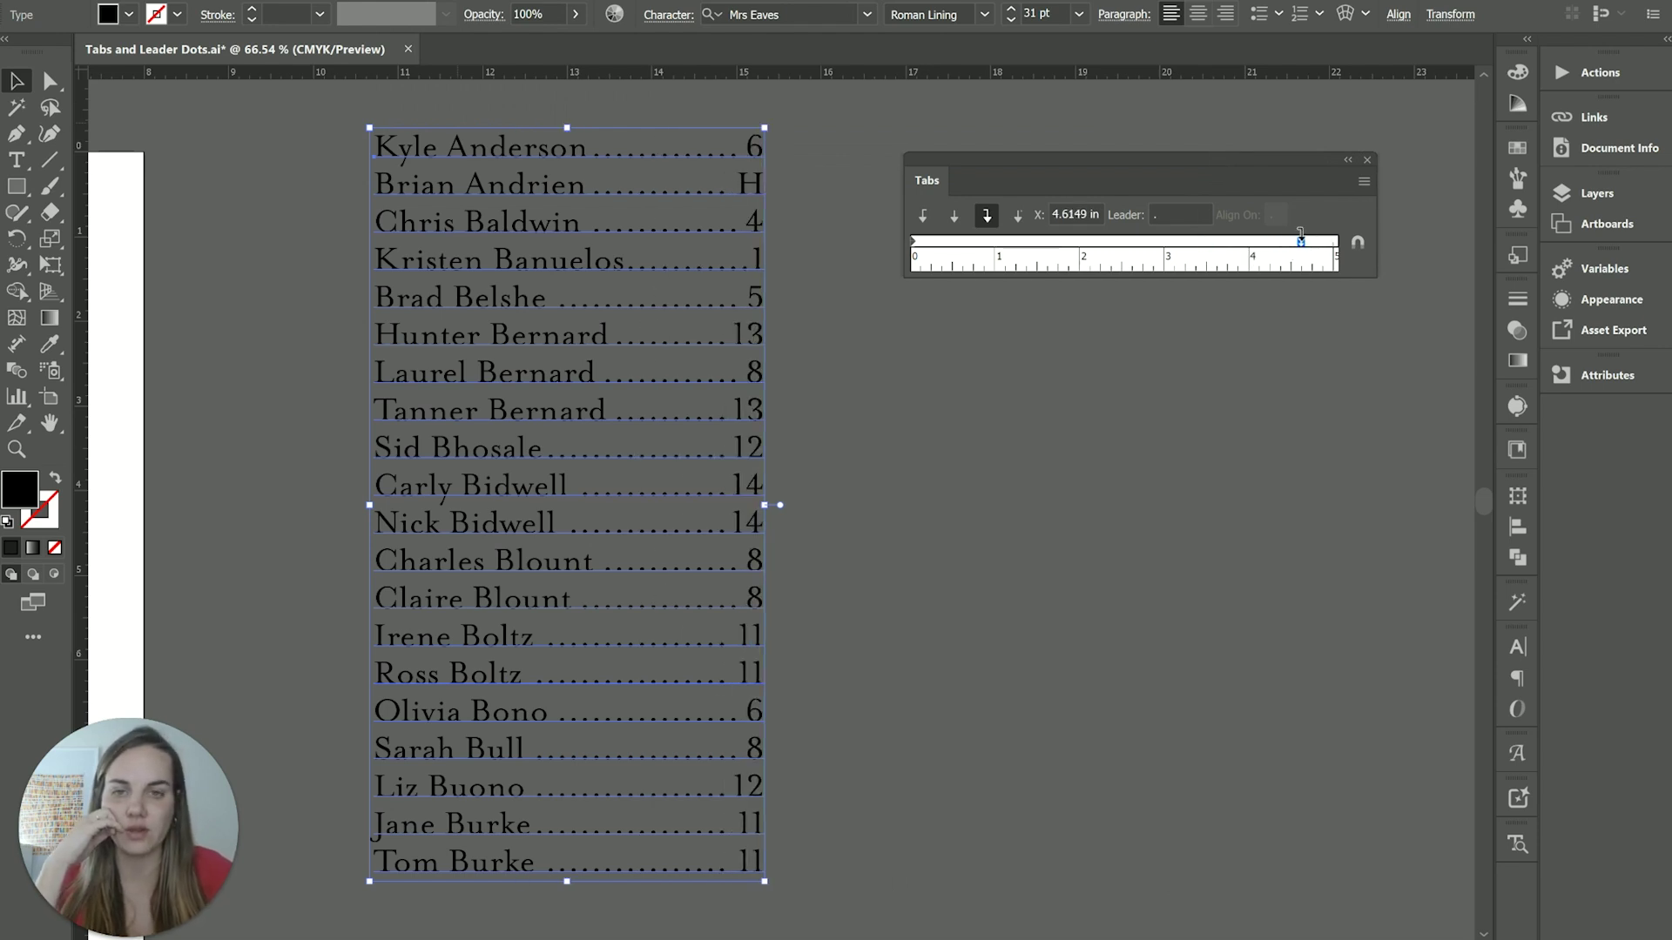
# - Set the tab leader to a period so dots fill each line
pyautogui.click(1171, 214)
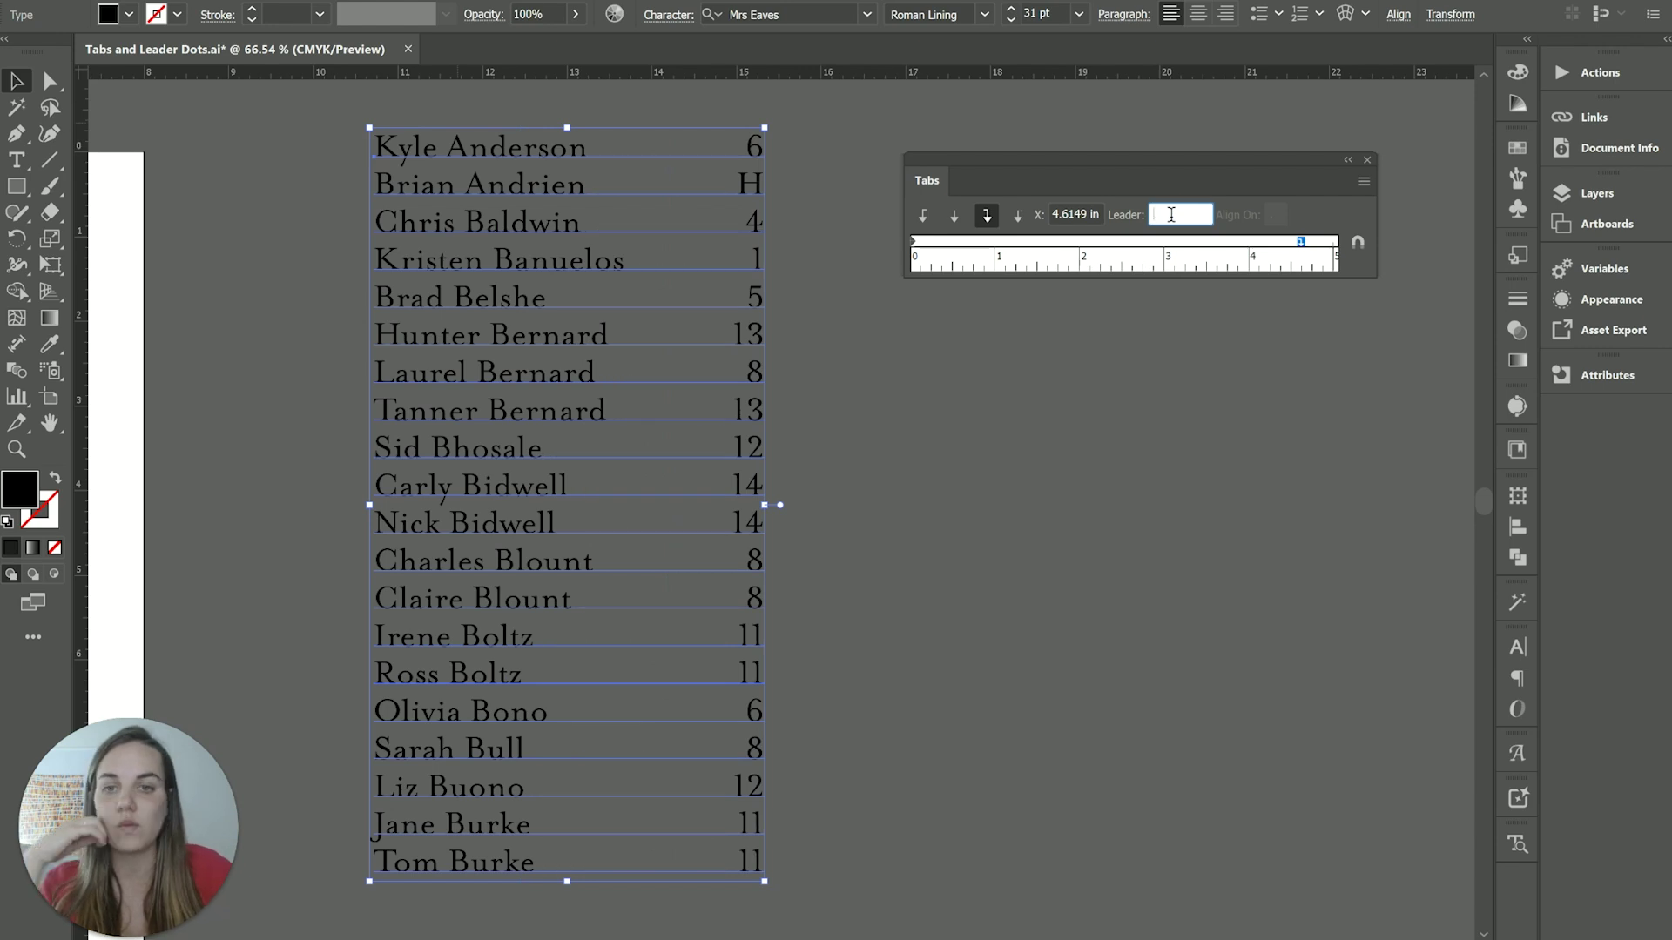
pyautogui.write('_')
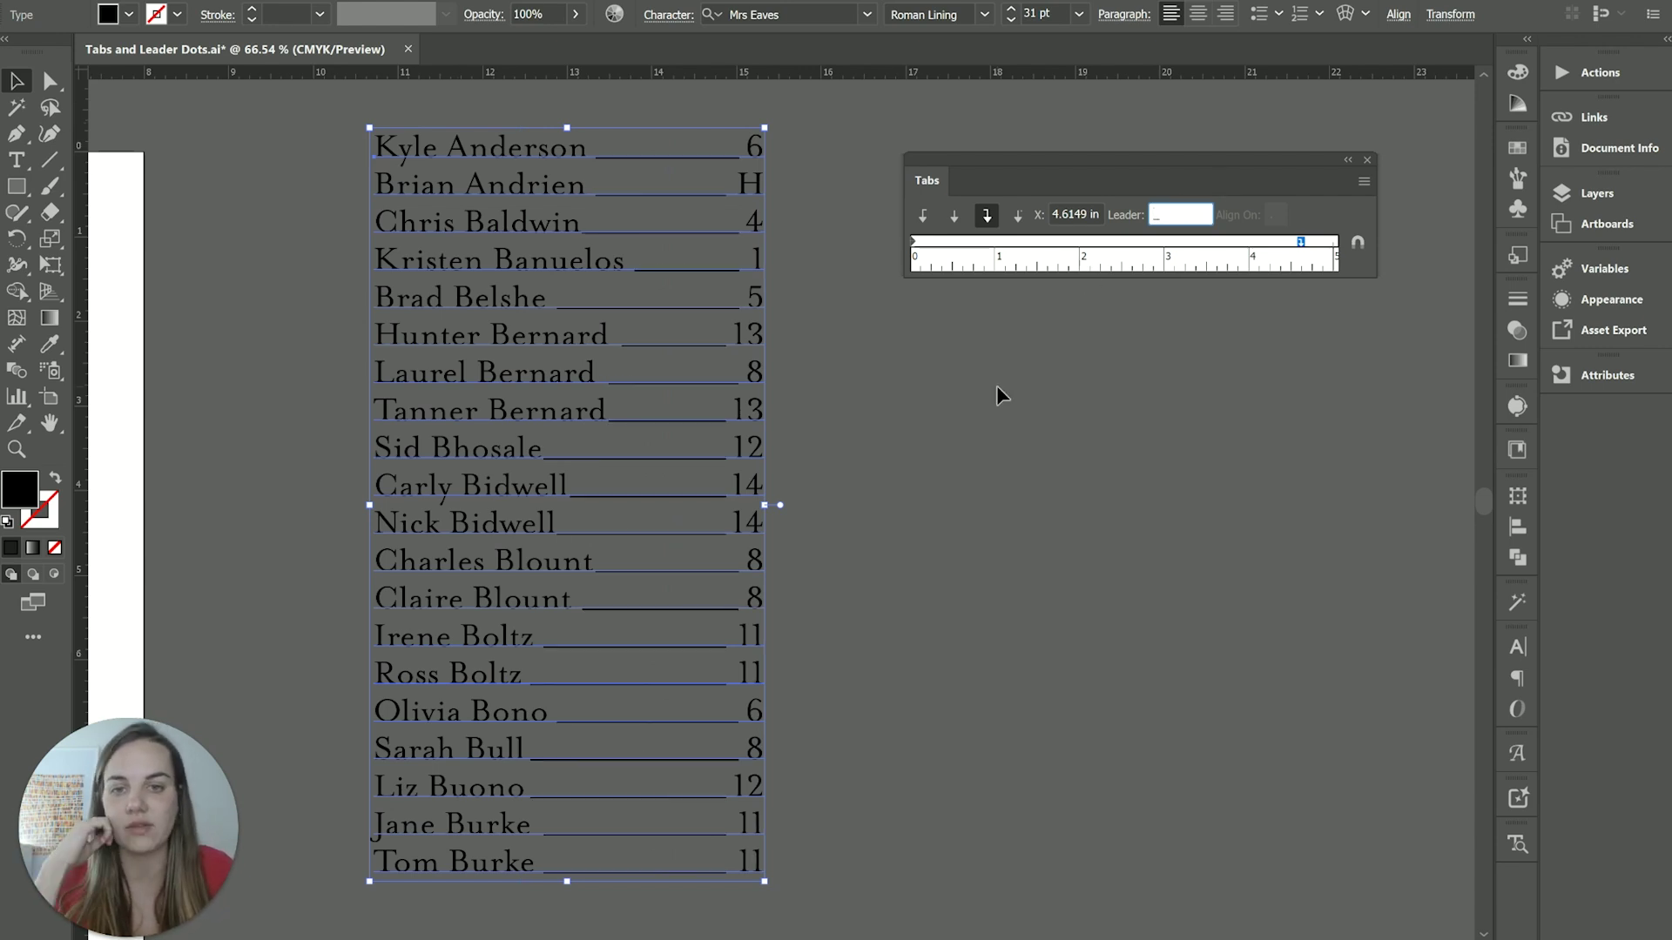
pyautogui.press('BackSpace')
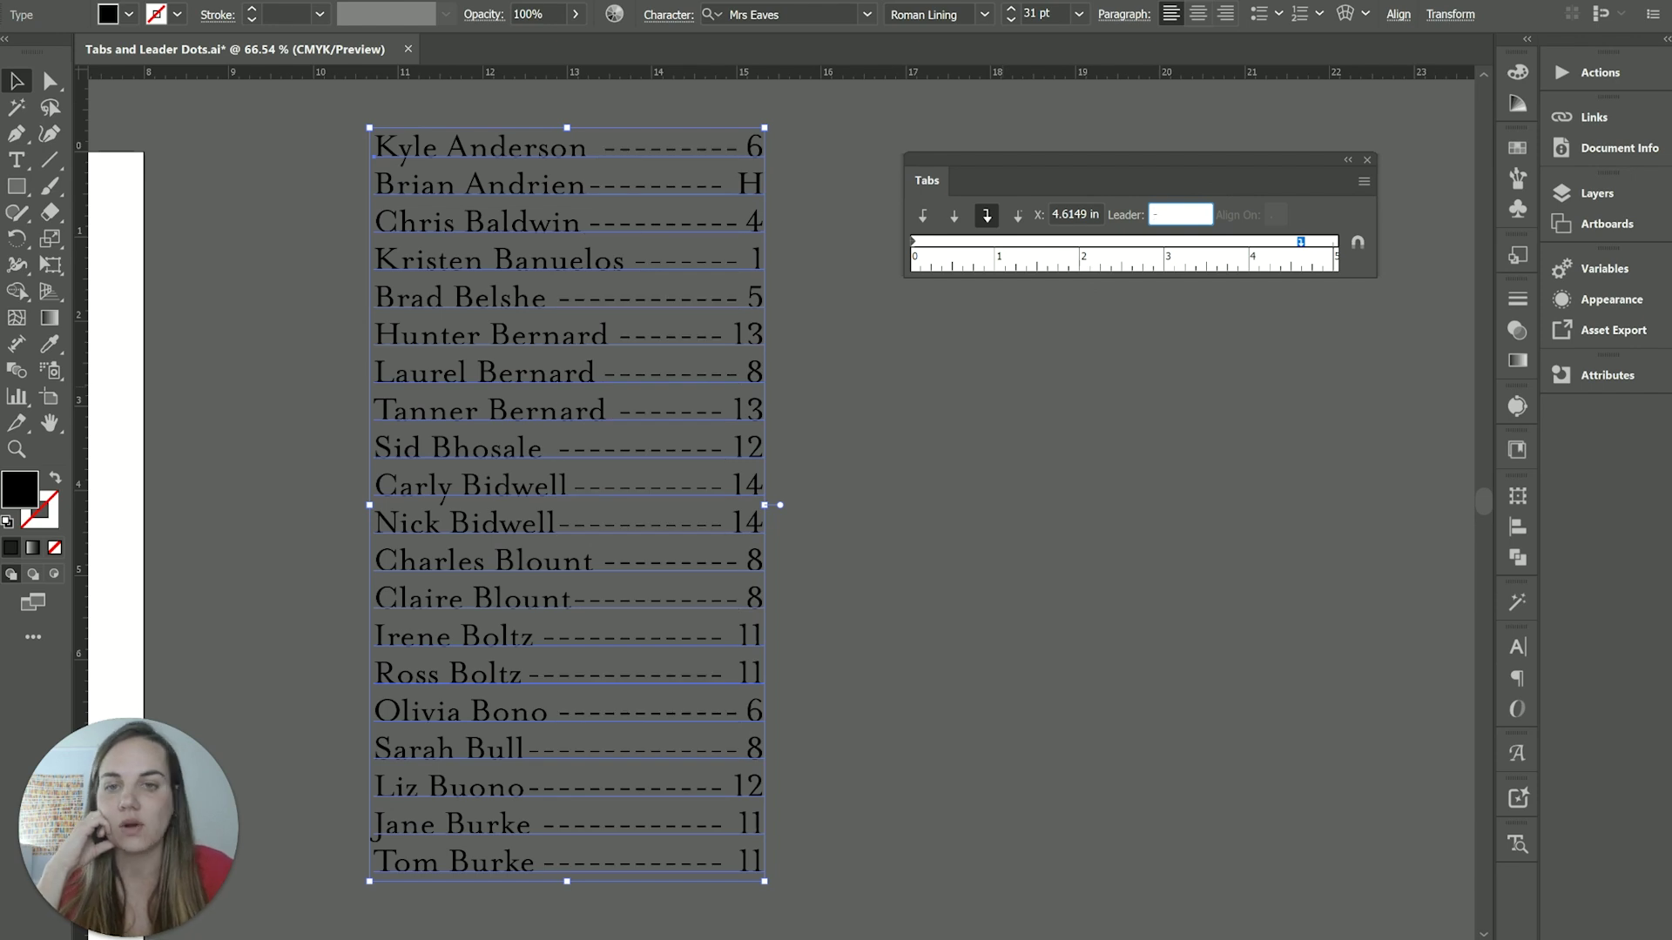
pyautogui.click(1348, 160)
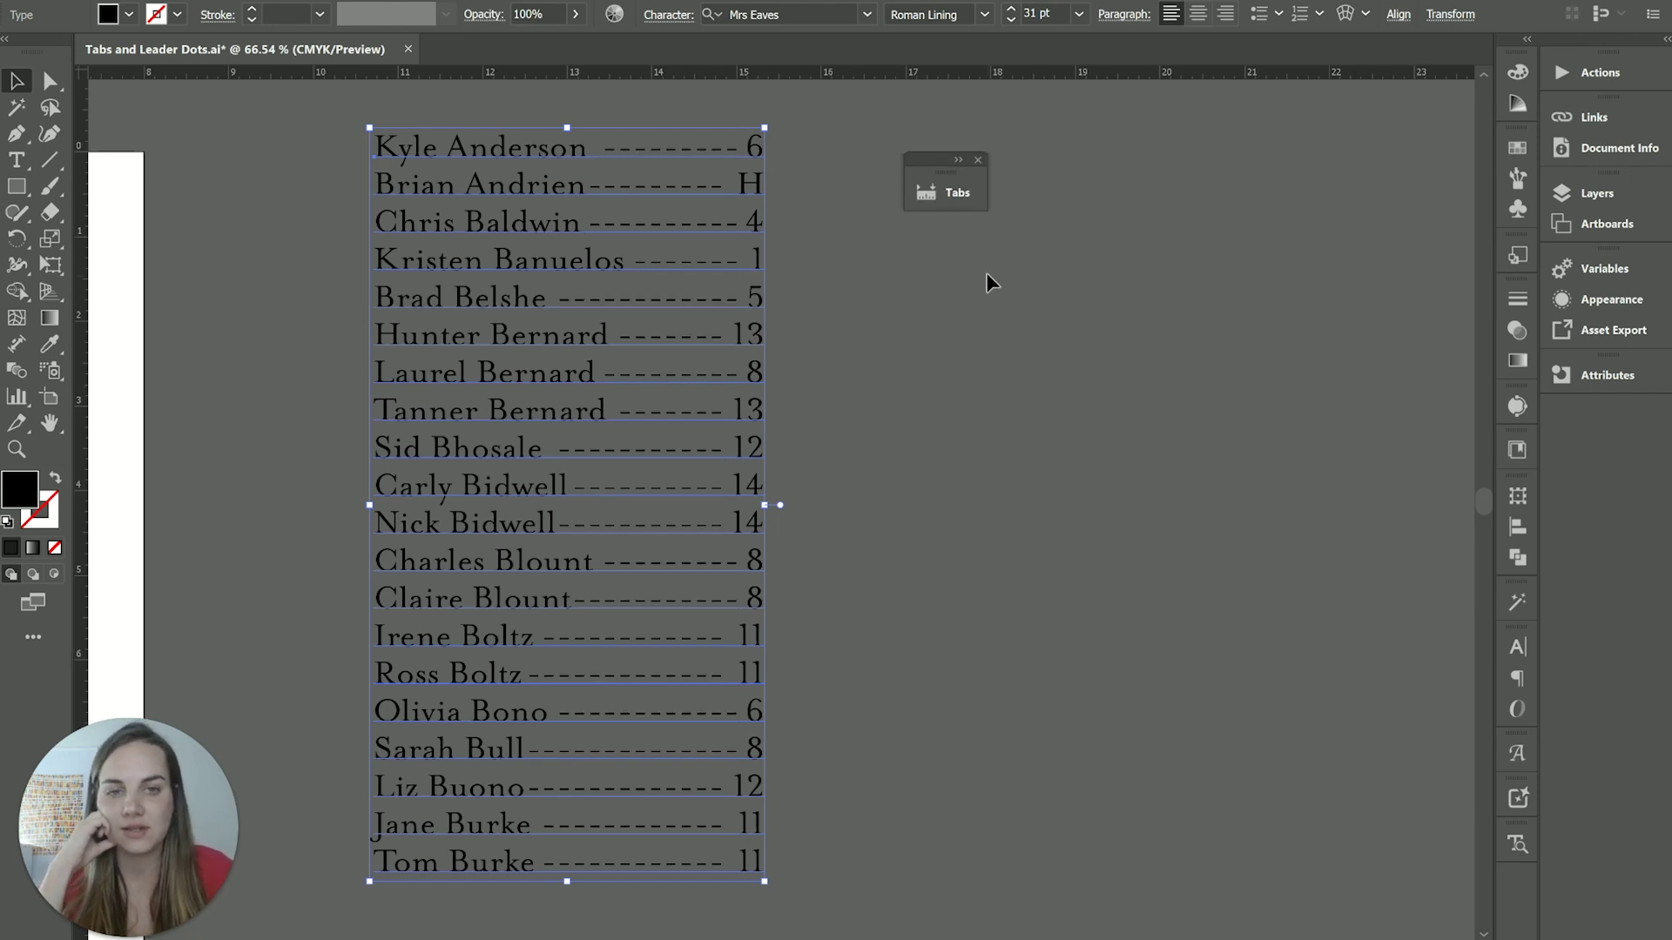
pyautogui.click(973, 202)
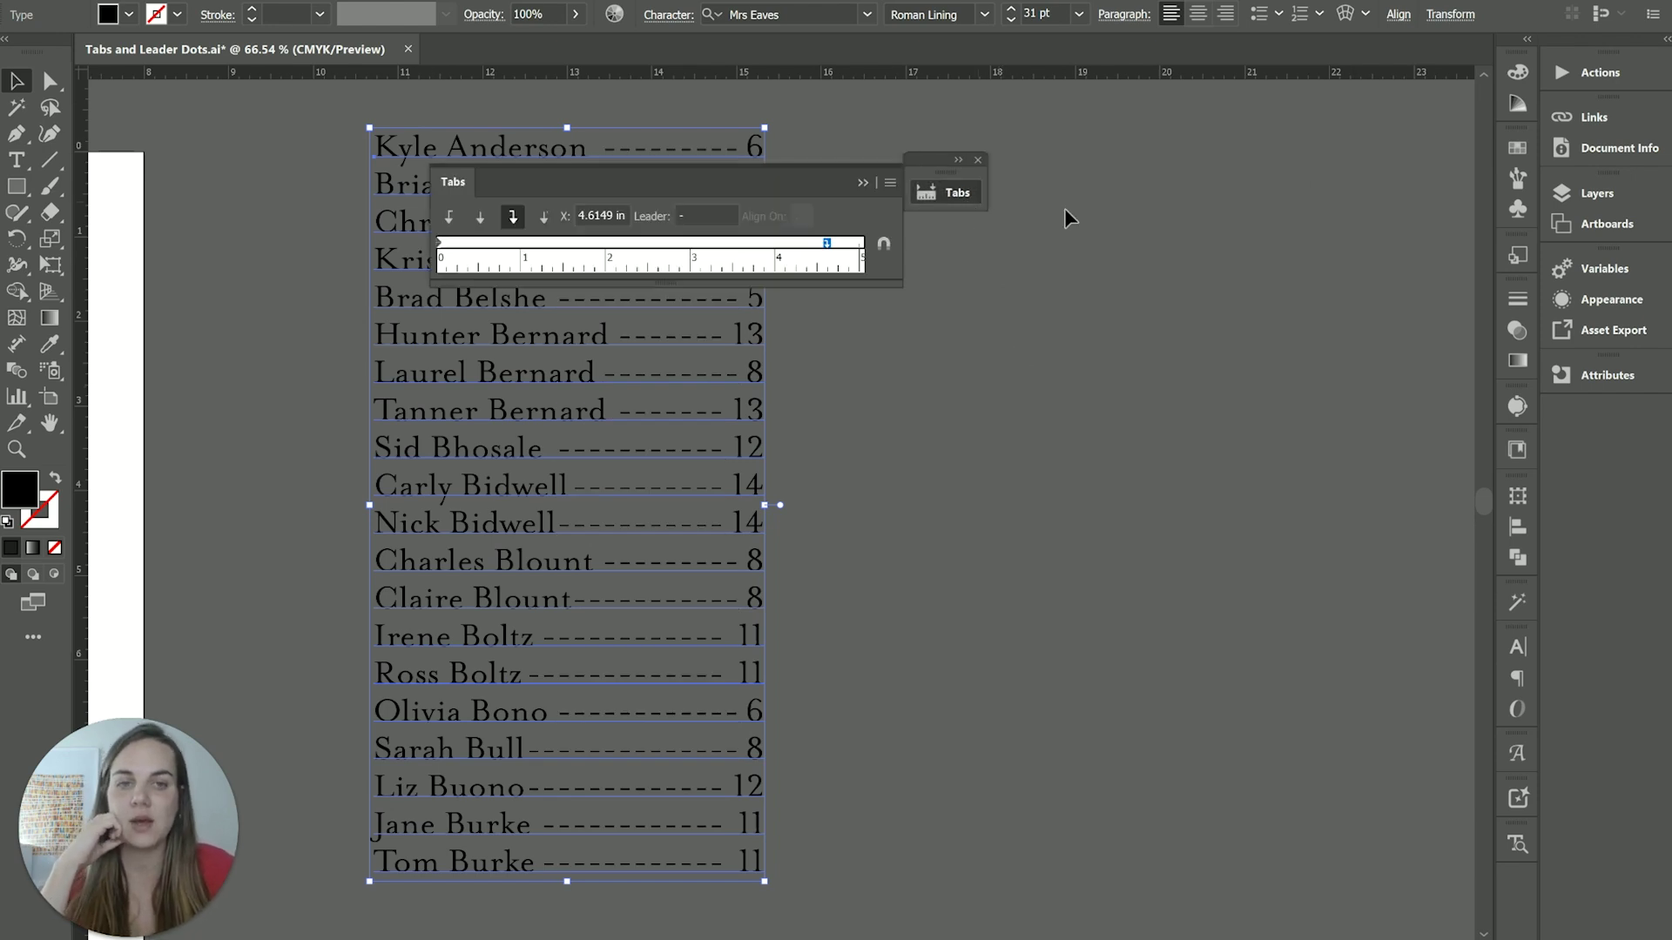
pyautogui.click(700, 212)
pyautogui.write('.')
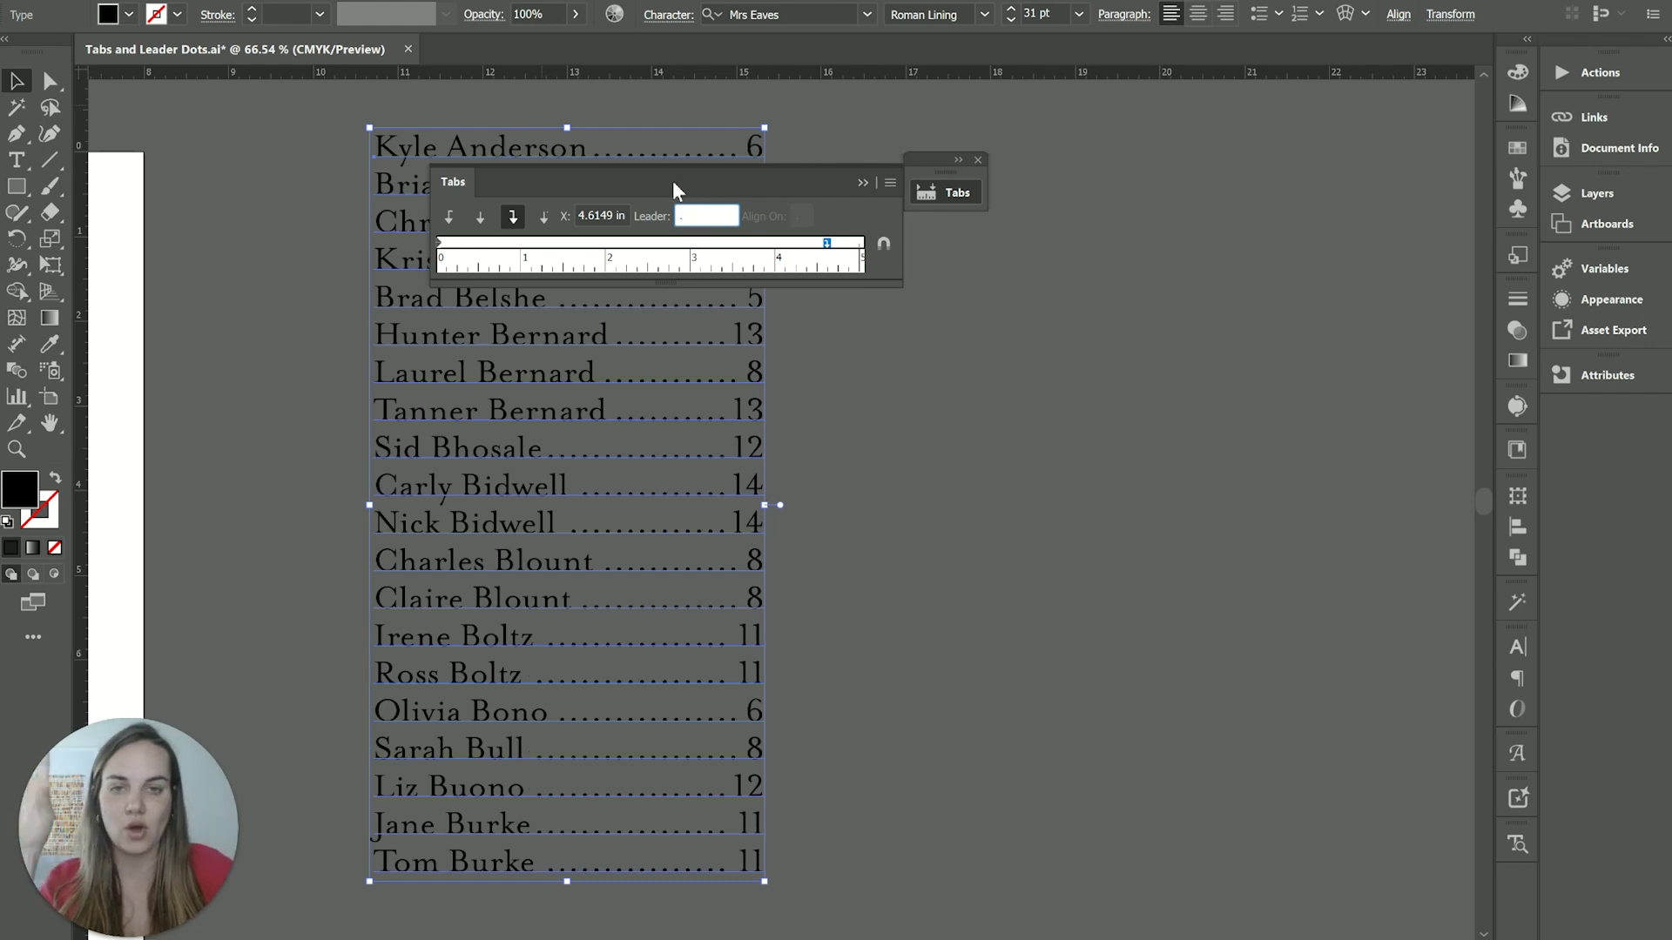
pyautogui.moveTo(921, 160); pyautogui.dragTo(1245, 160)
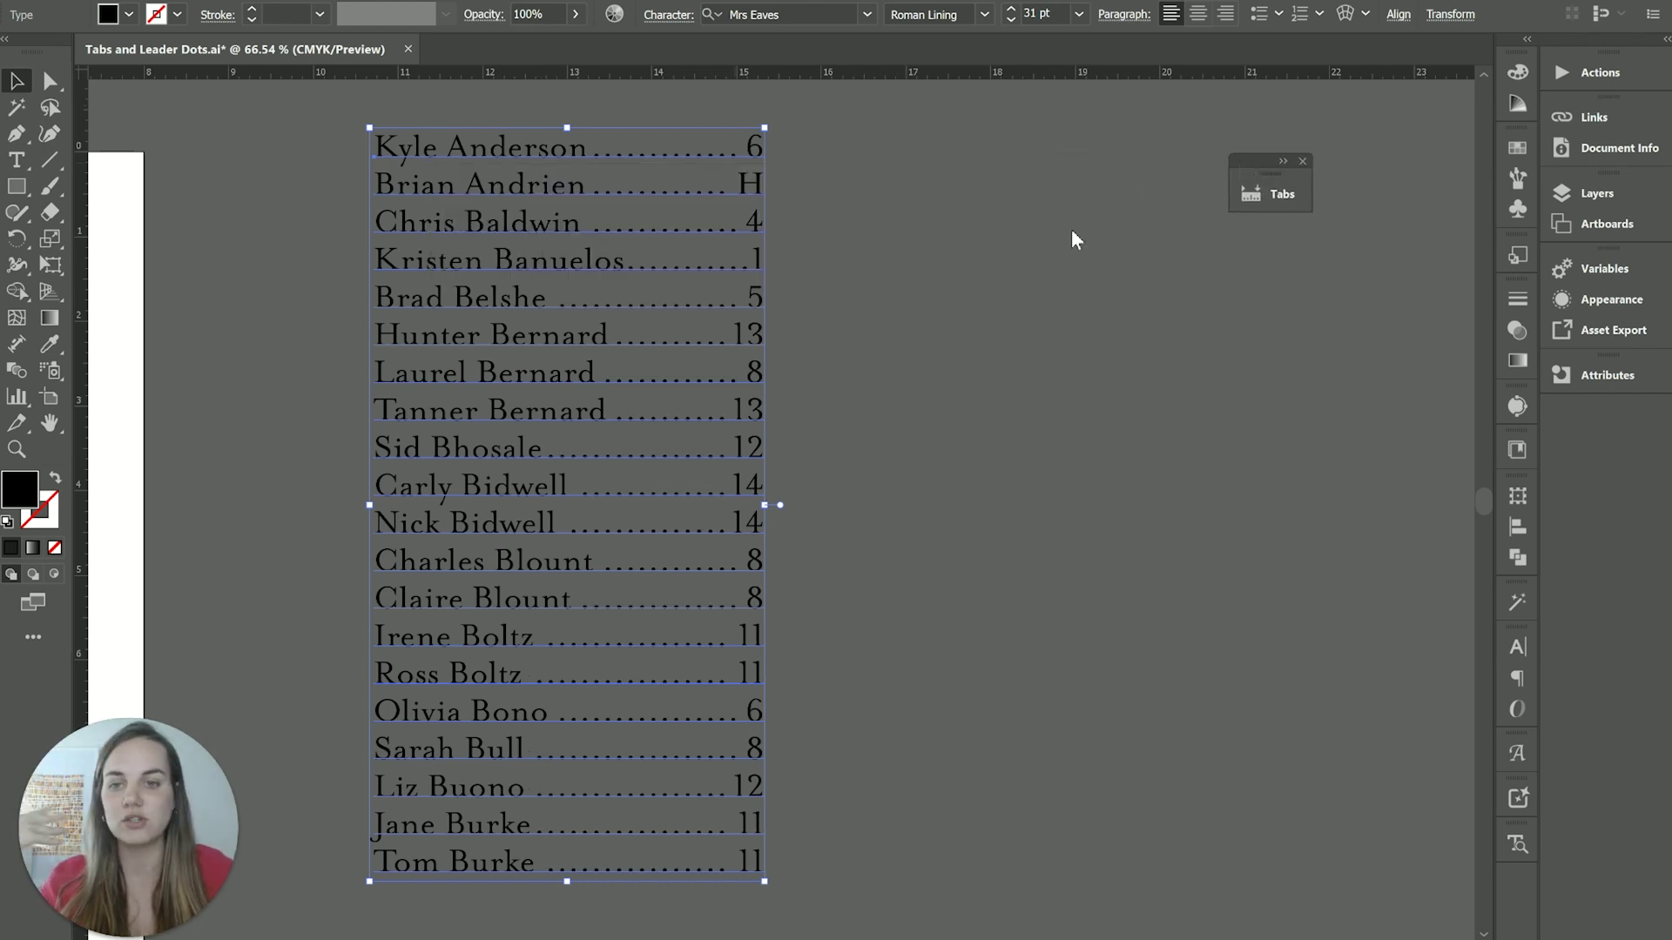
pyautogui.click(885, 254)
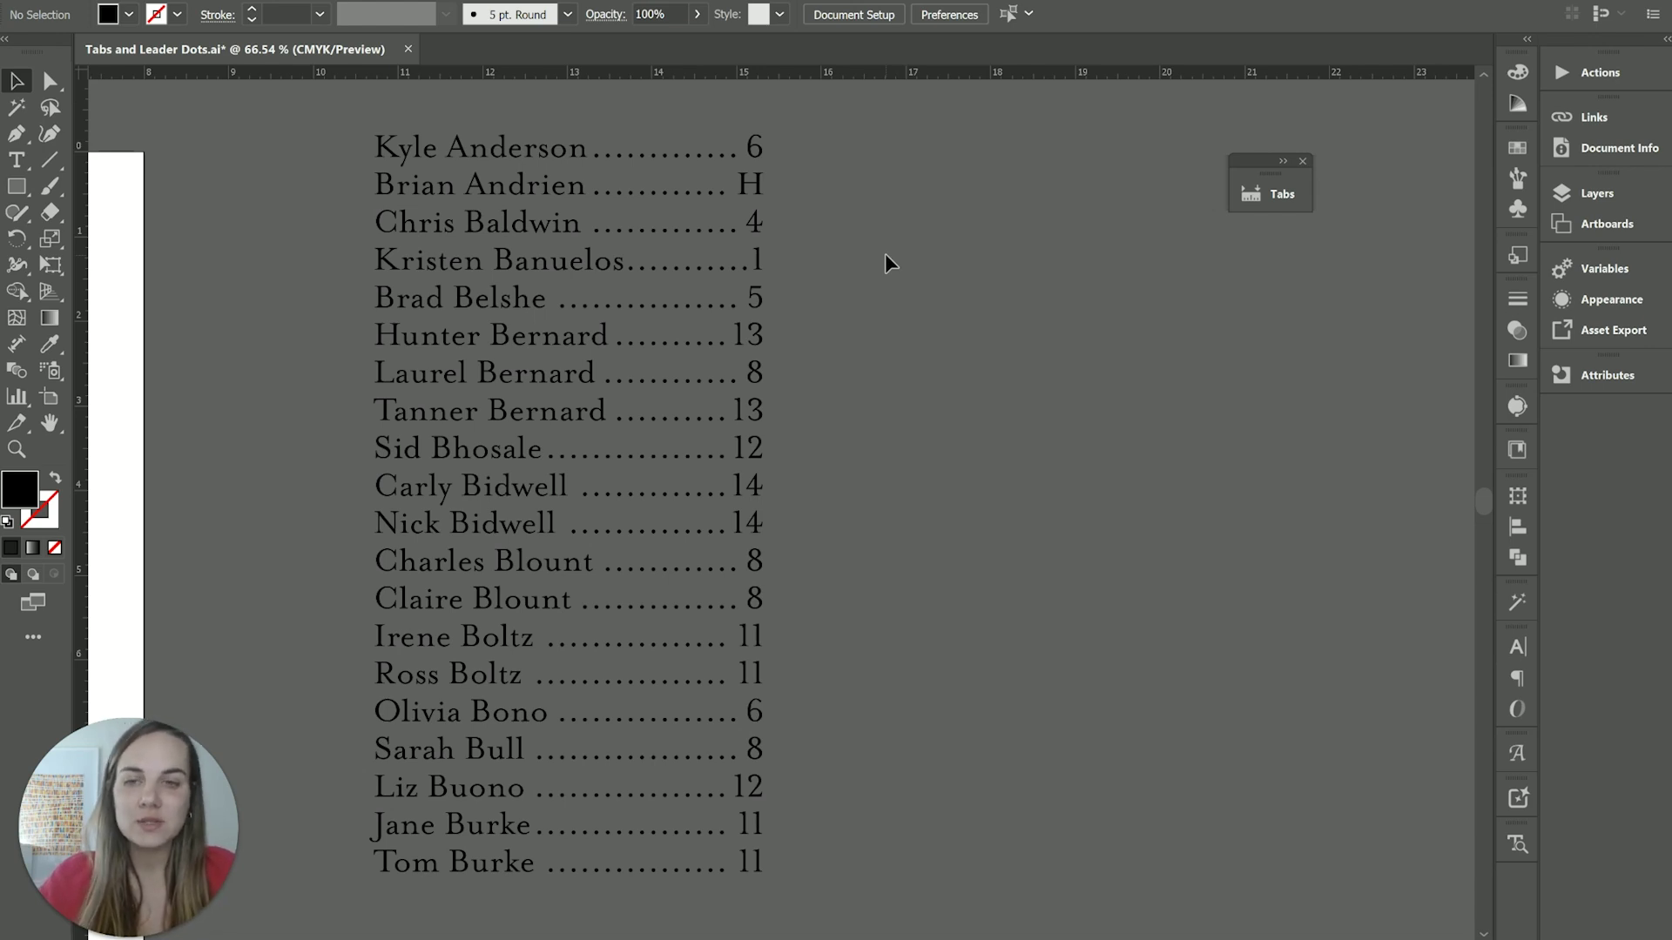
pyautogui.click(1276, 197)
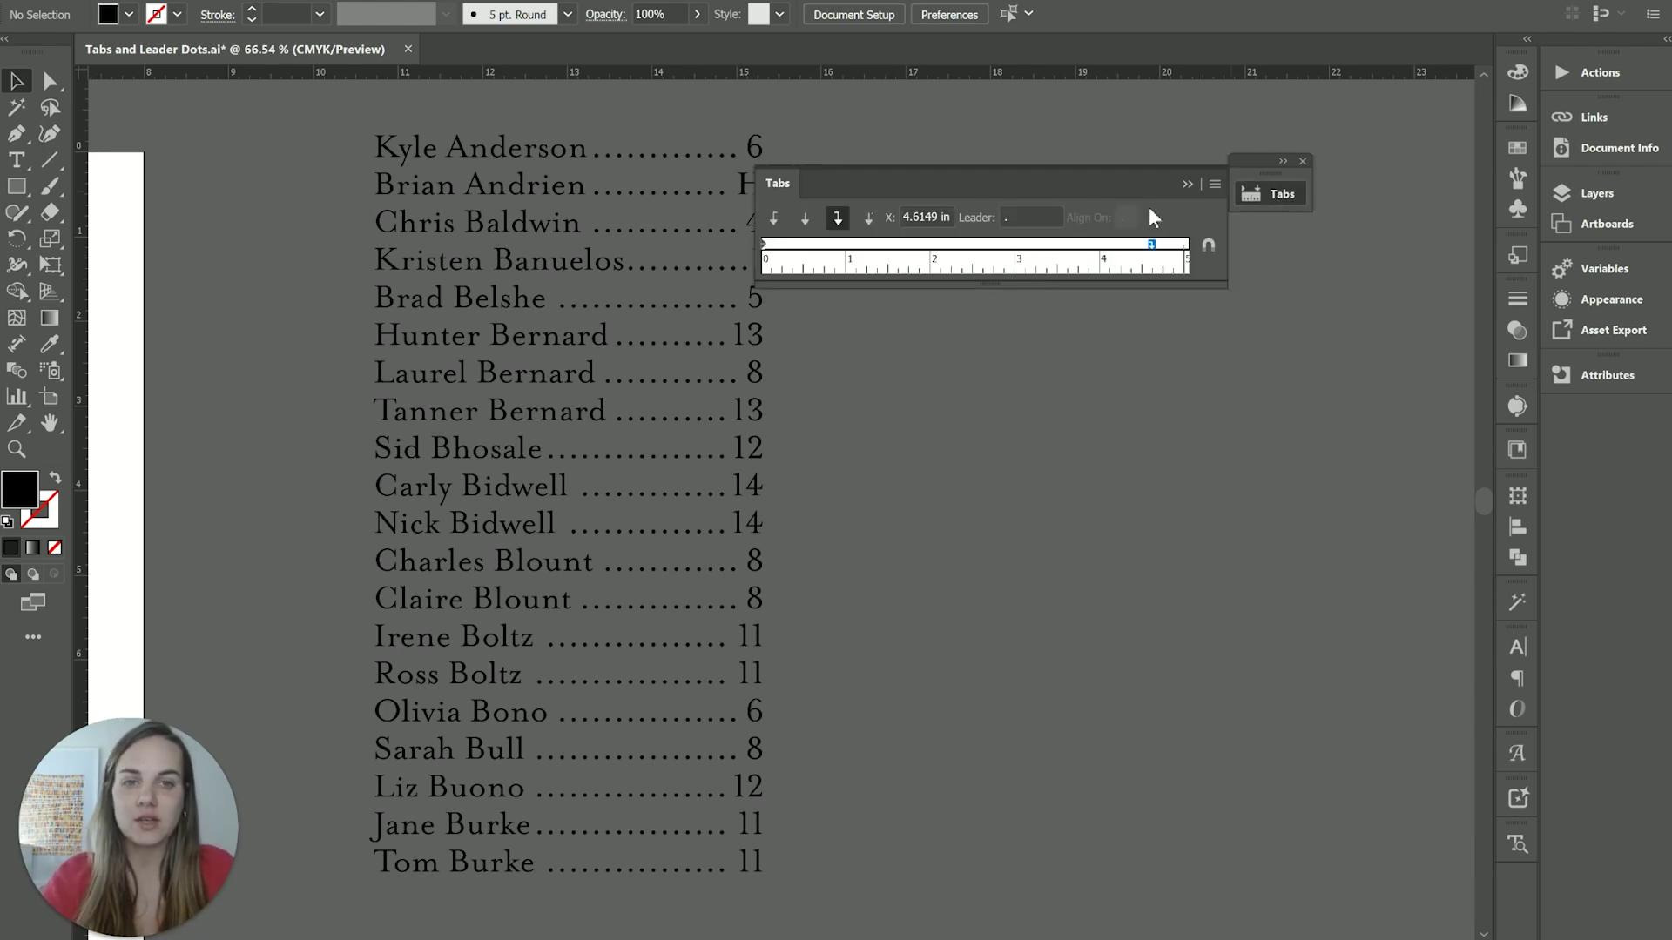
pyautogui.click(1186, 183)
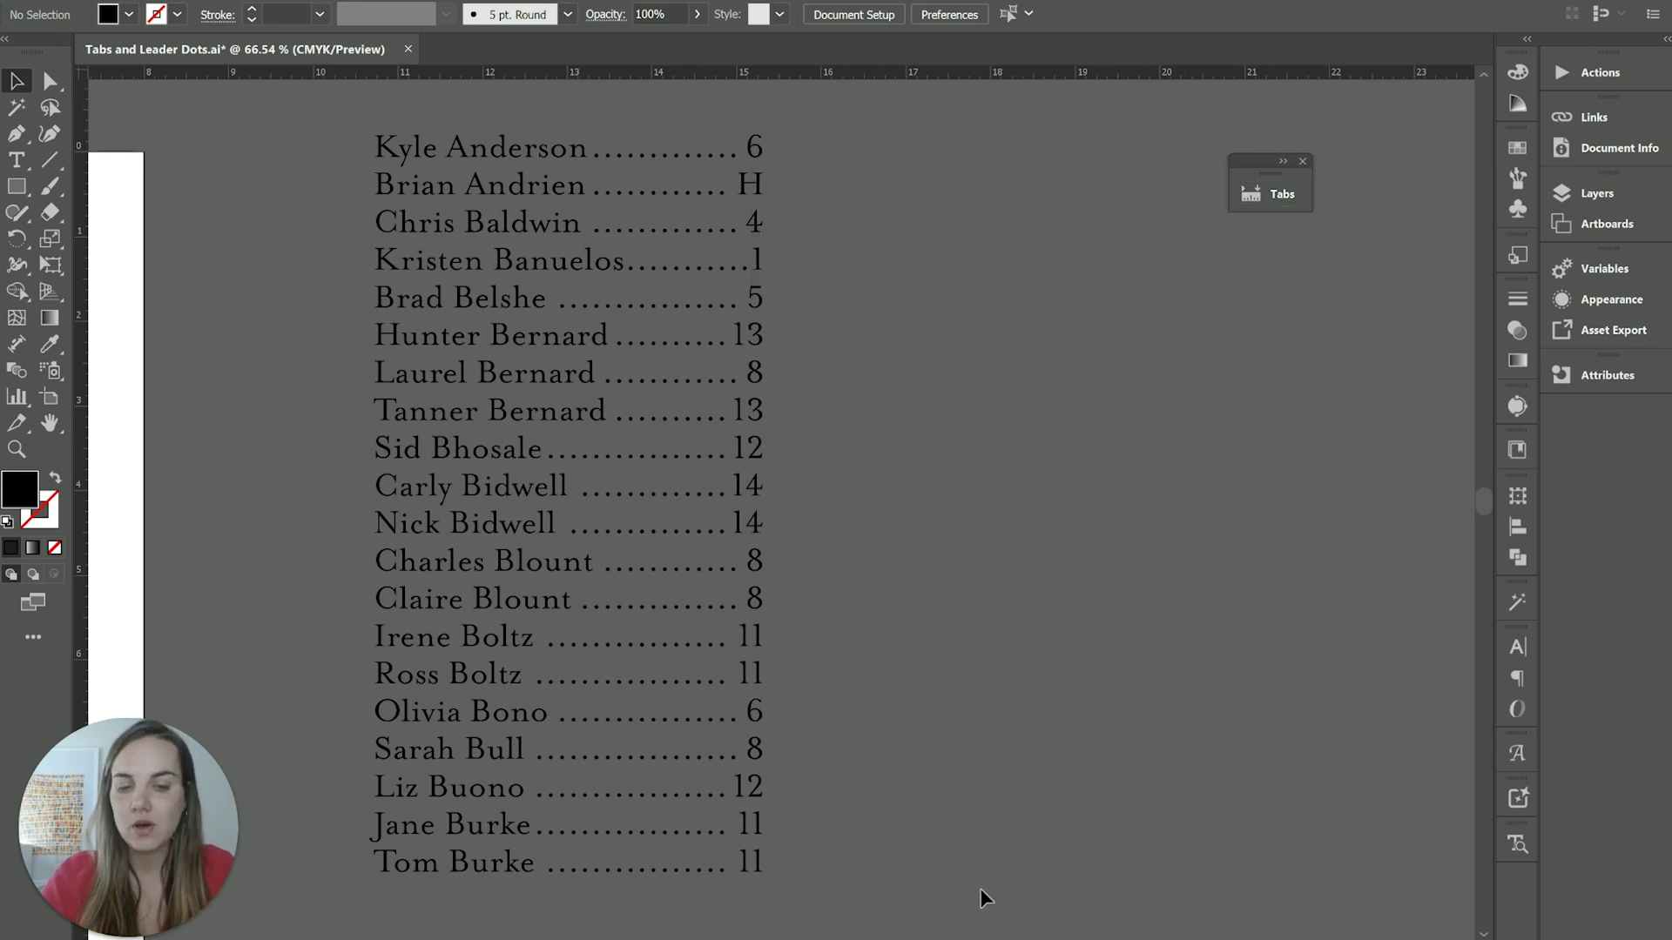
pyautogui.moveTo(980, 936)
pyautogui.click(1029, 924)
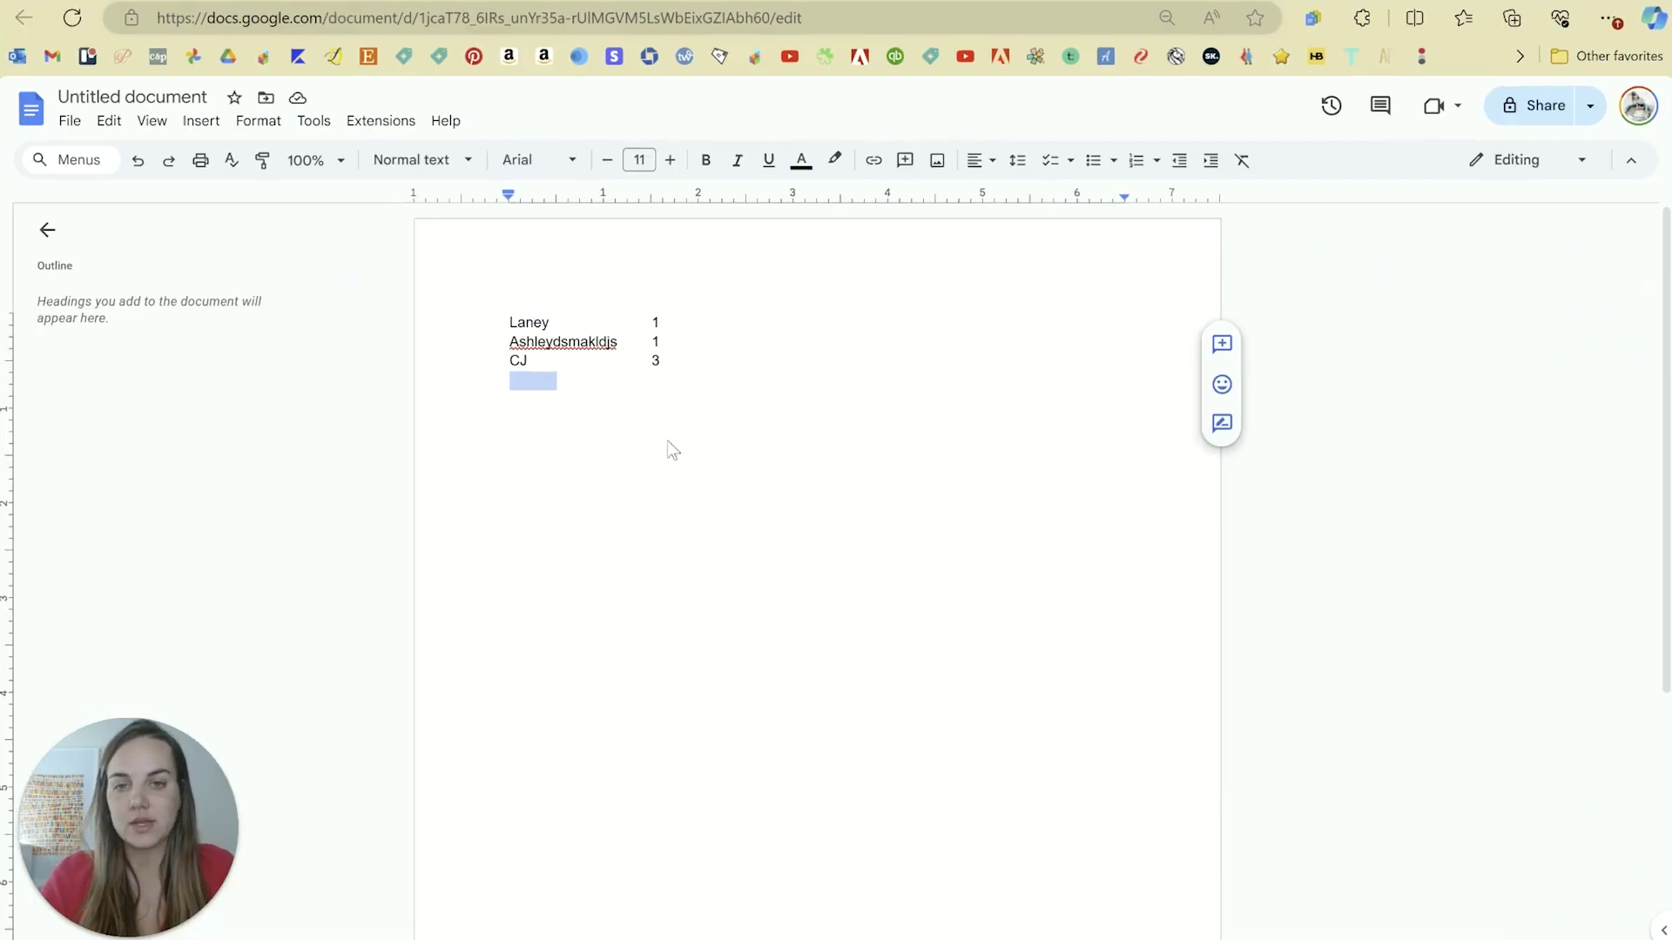
pyautogui.hotkey('ctrl', 'Tab')
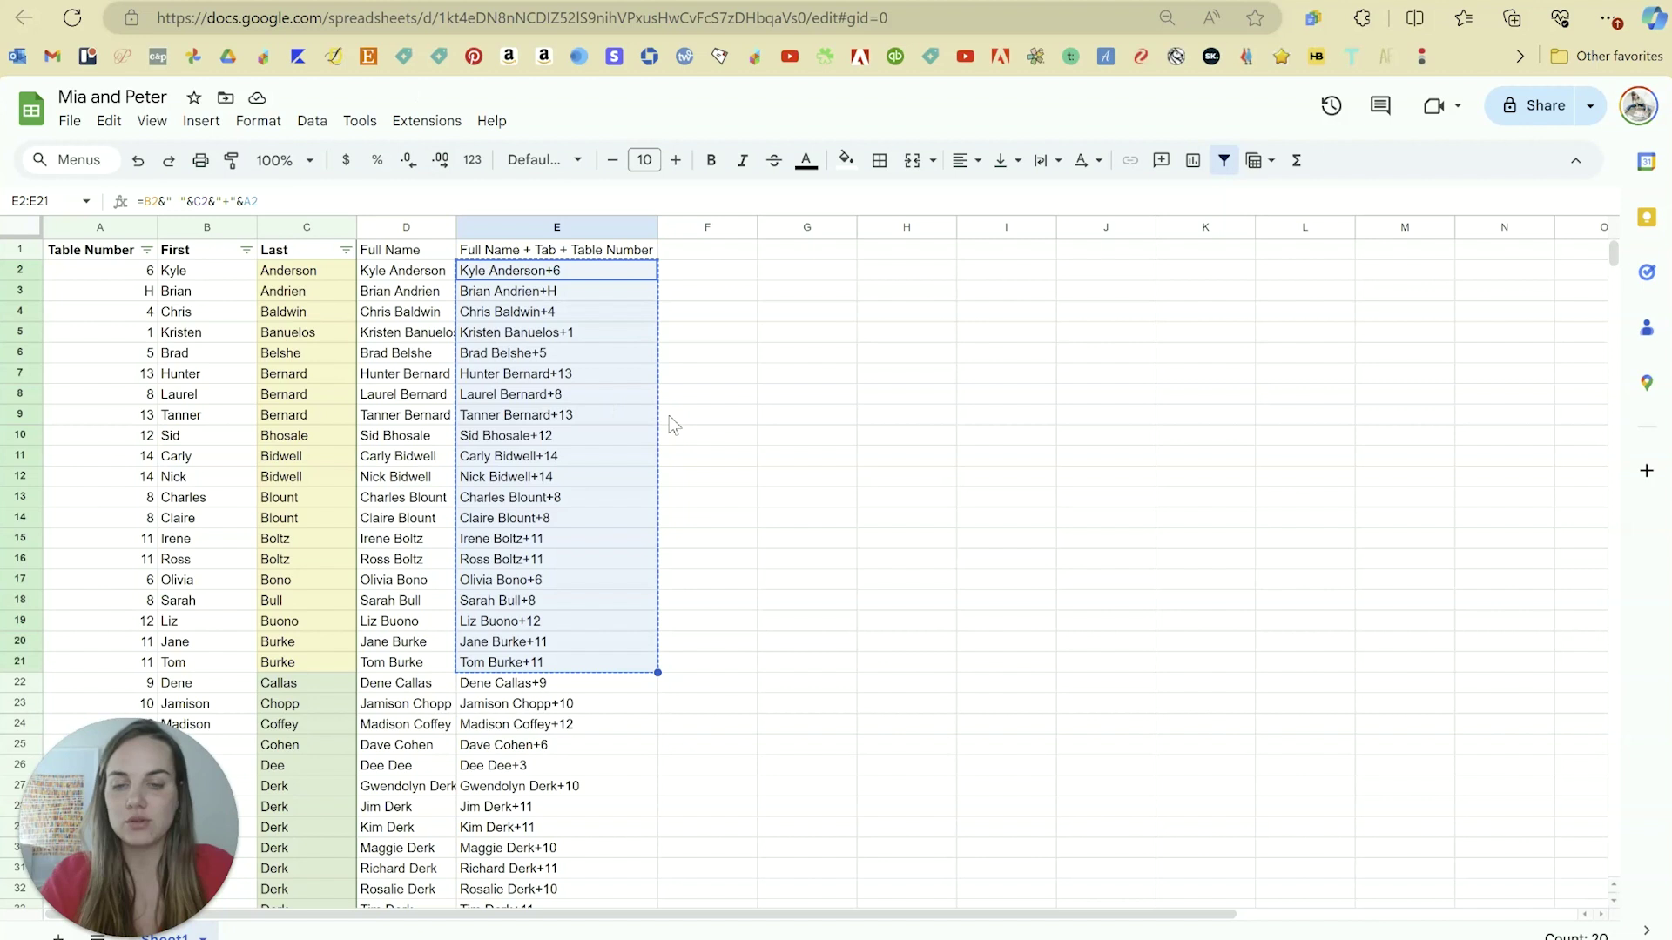
pyautogui.click(714, 421)
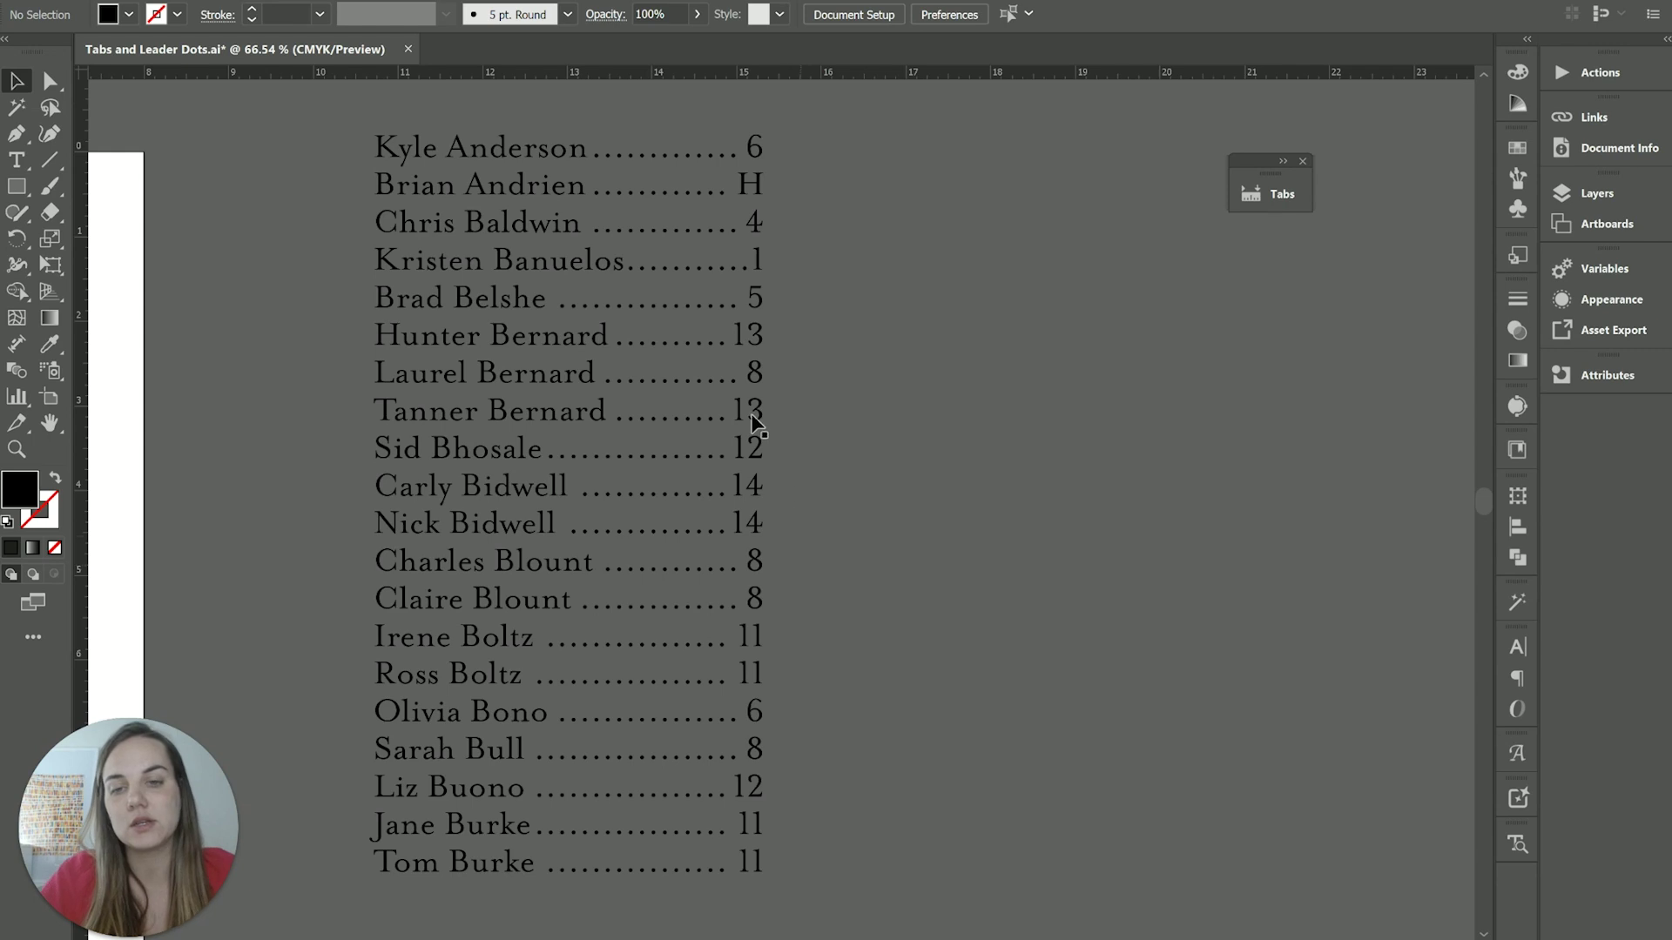
pyautogui.click(564, 331)
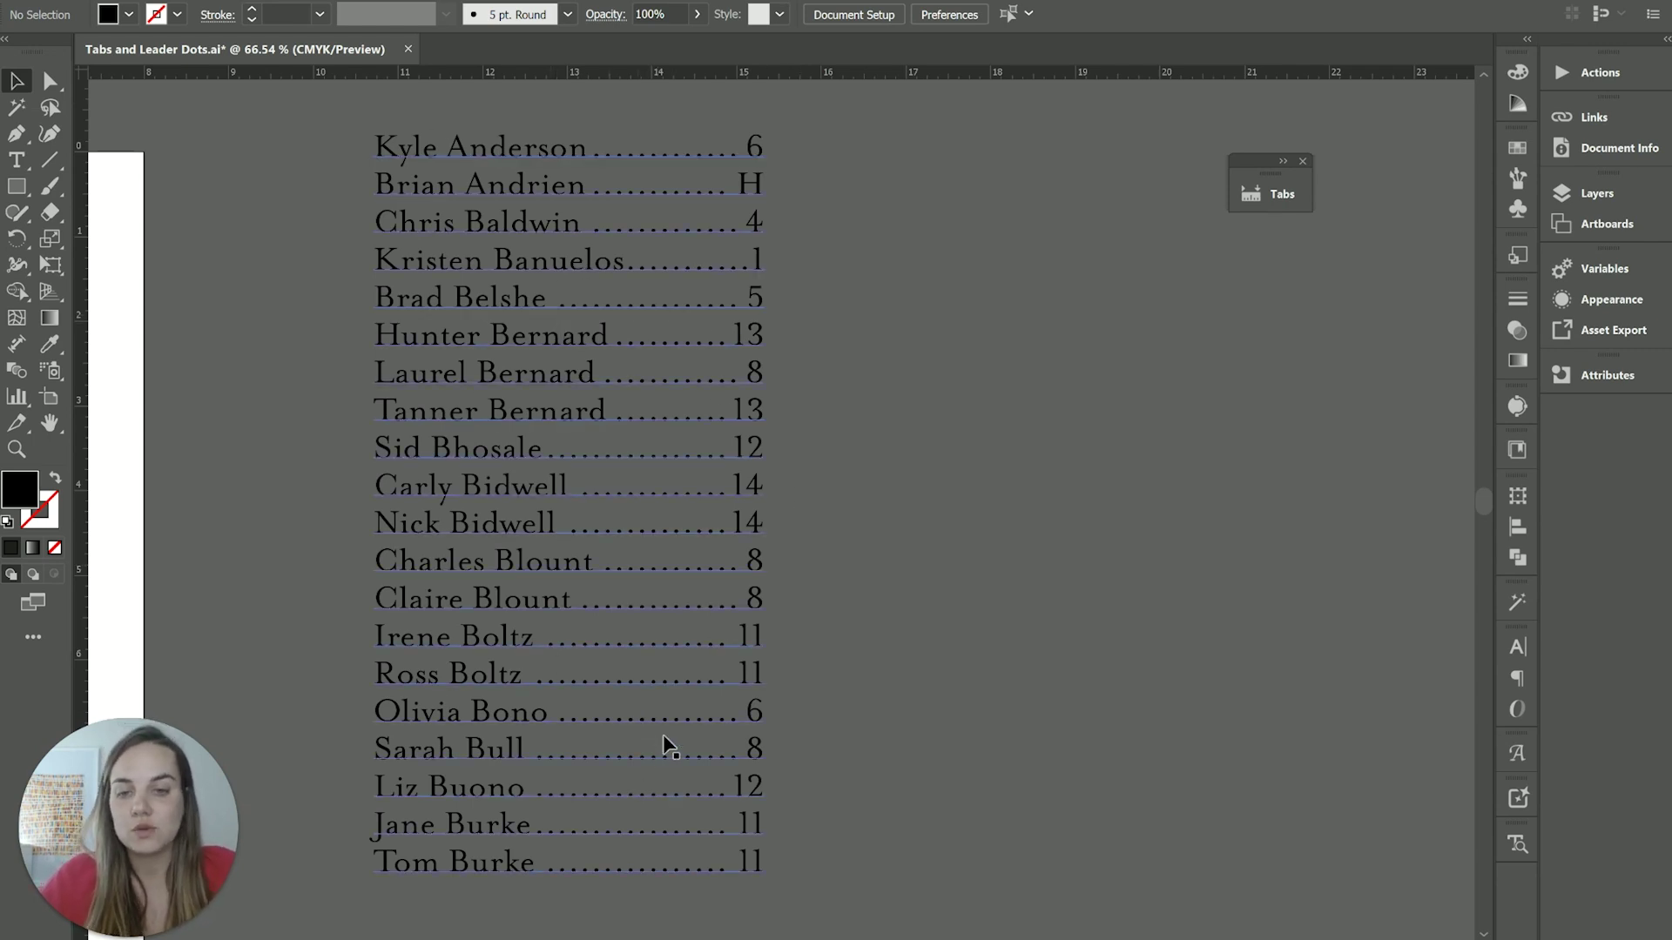
pyautogui.click(891, 693)
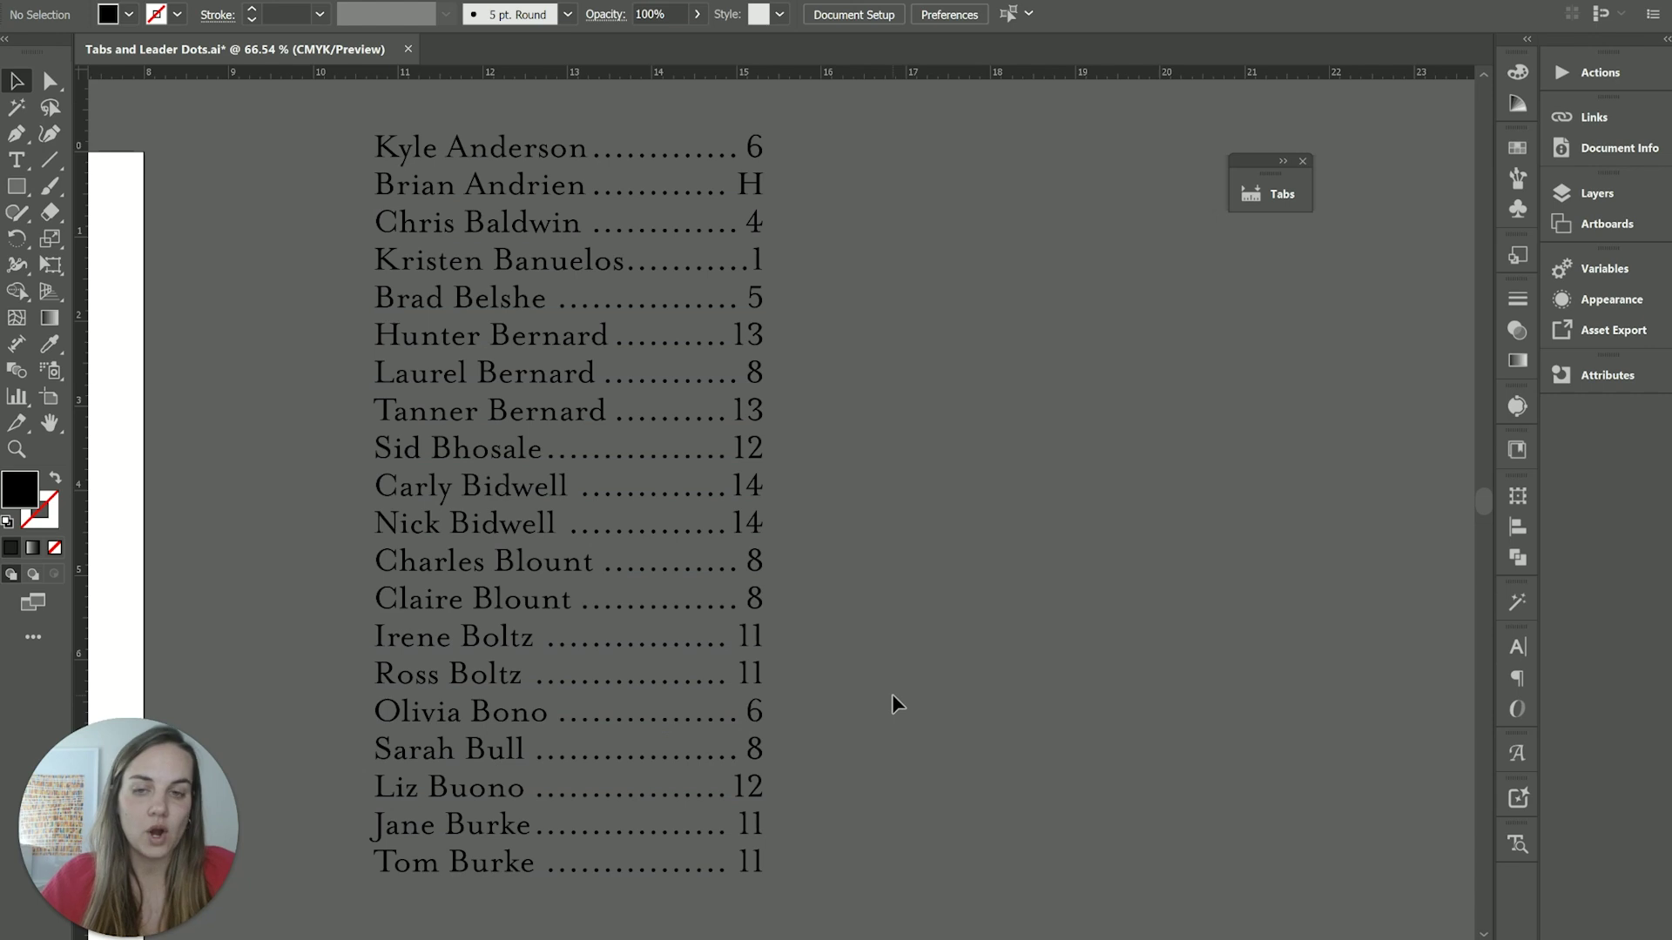